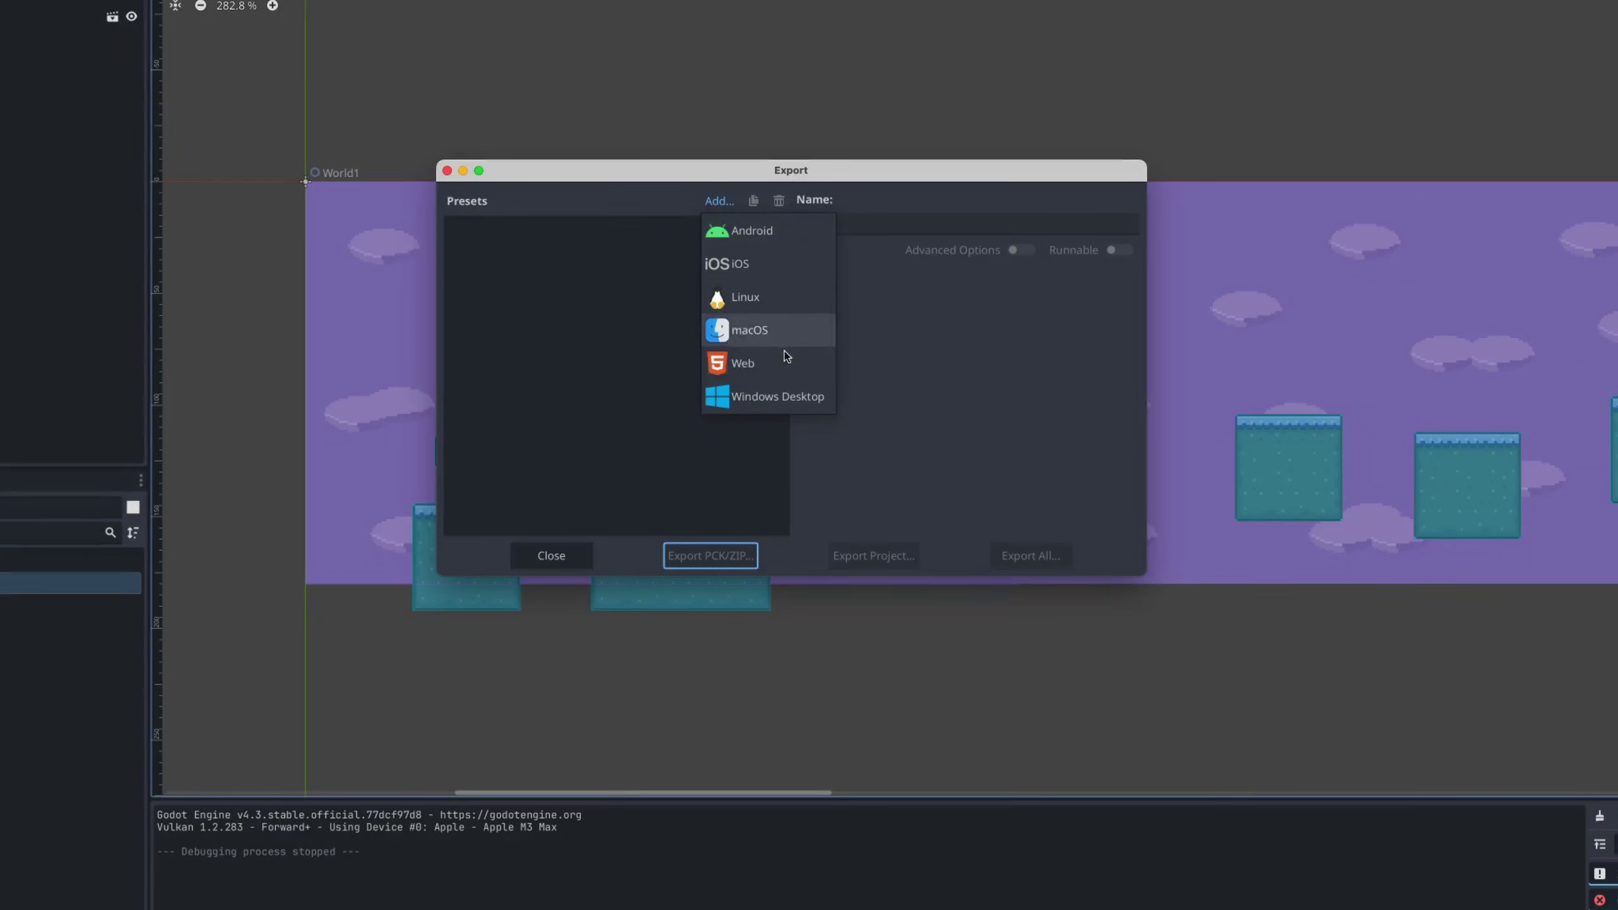
- Add a Web export preset and look through its export options
left_click(758, 364)
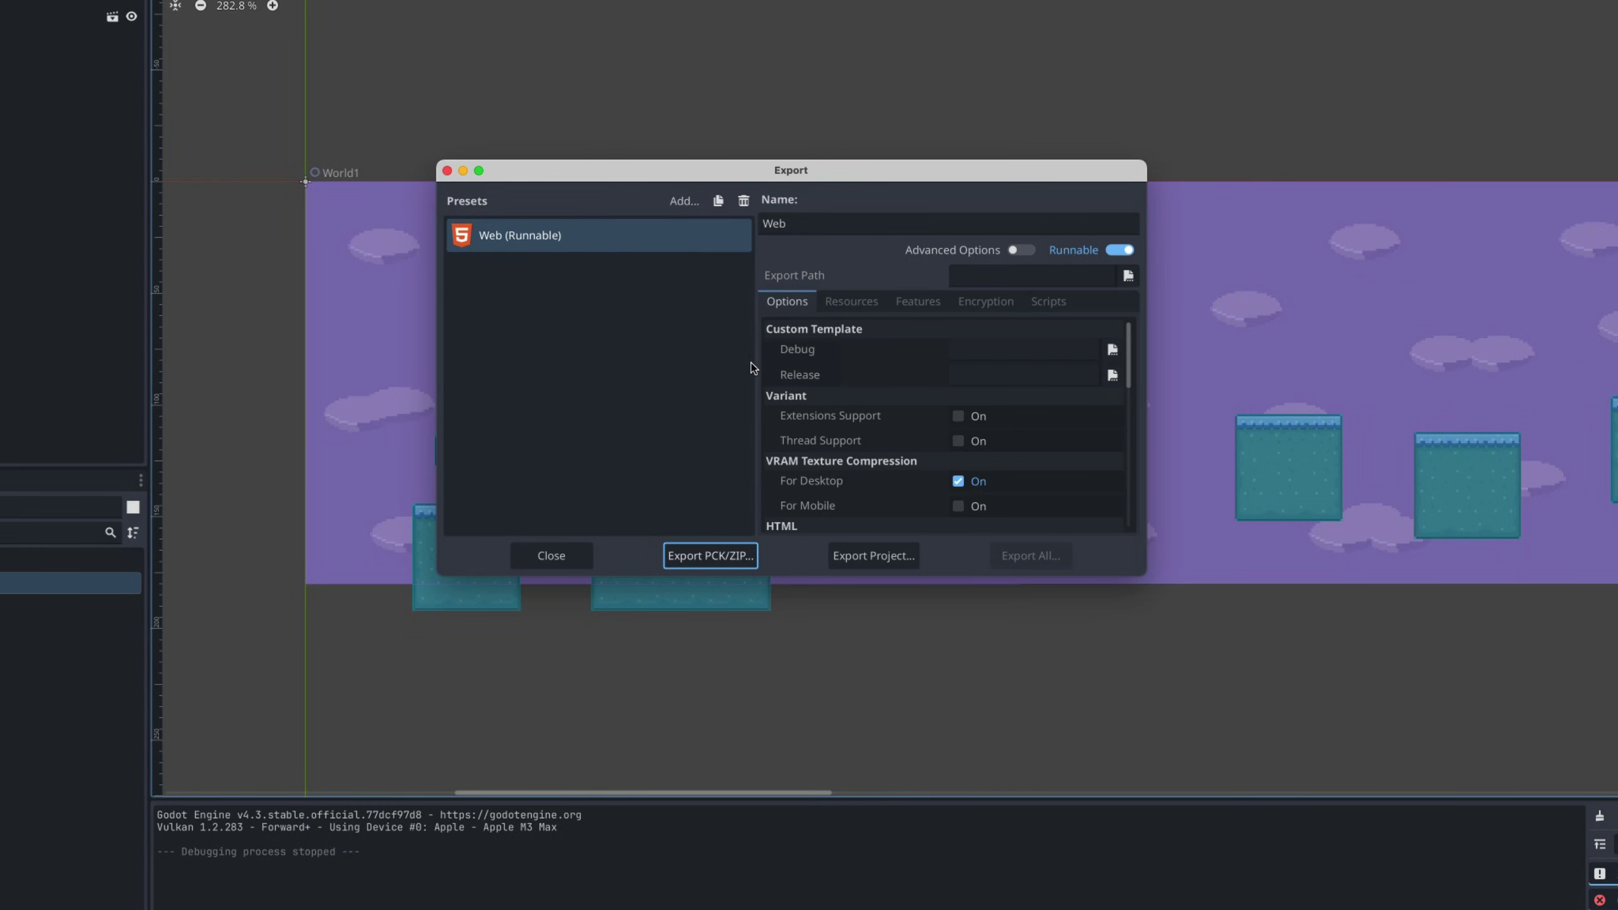
scroll(931, 370, "down", 5)
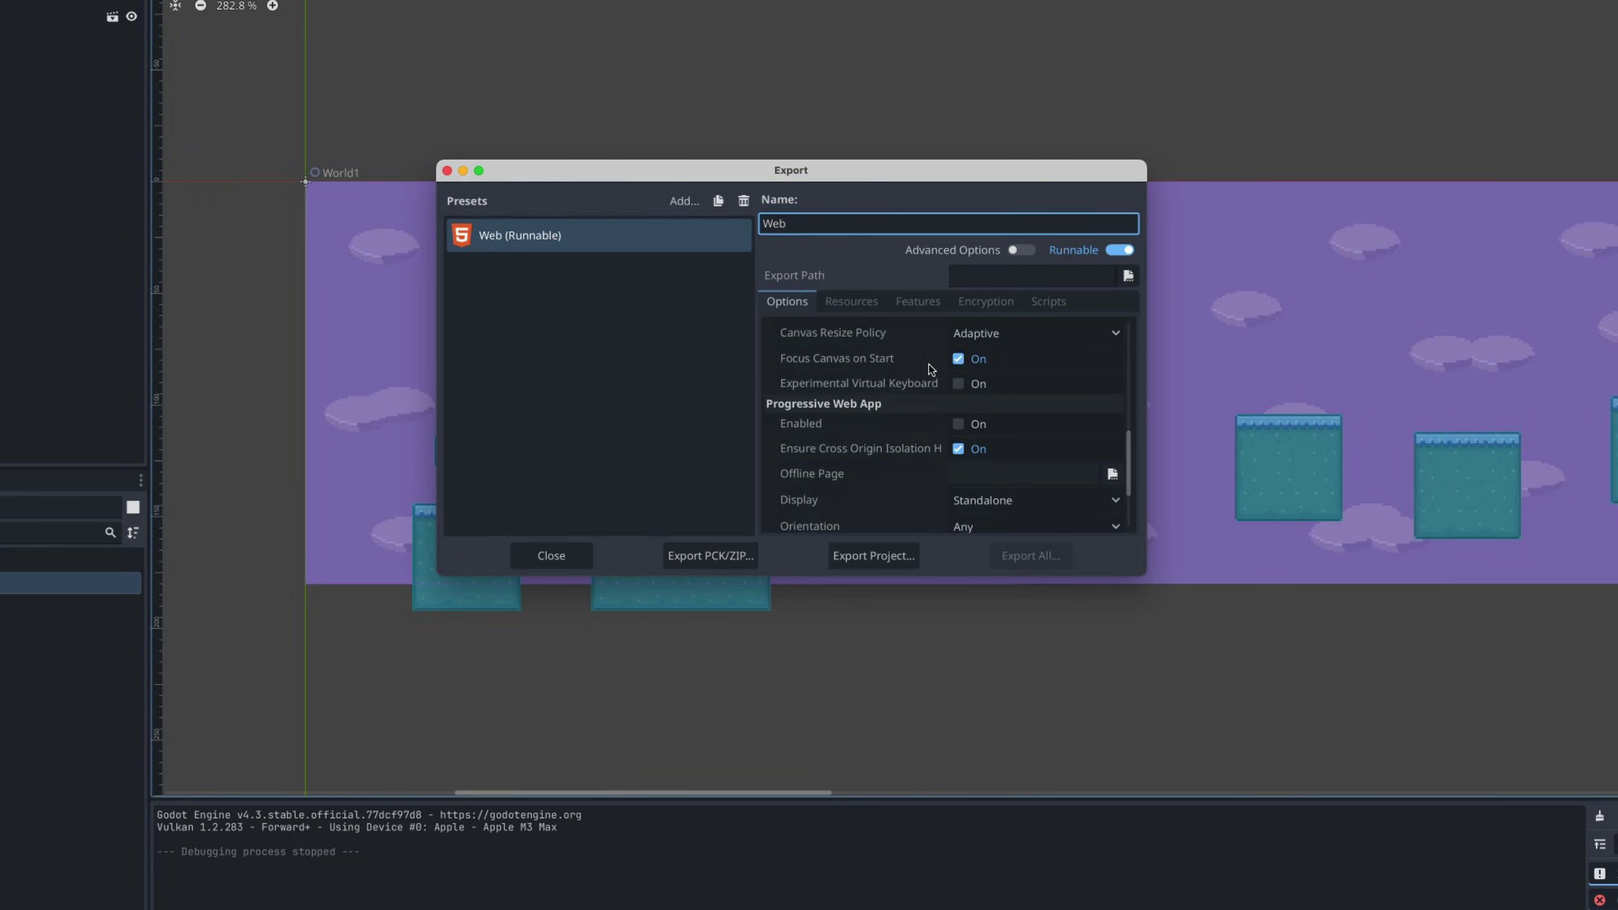
scroll(927, 376, "up", 5)
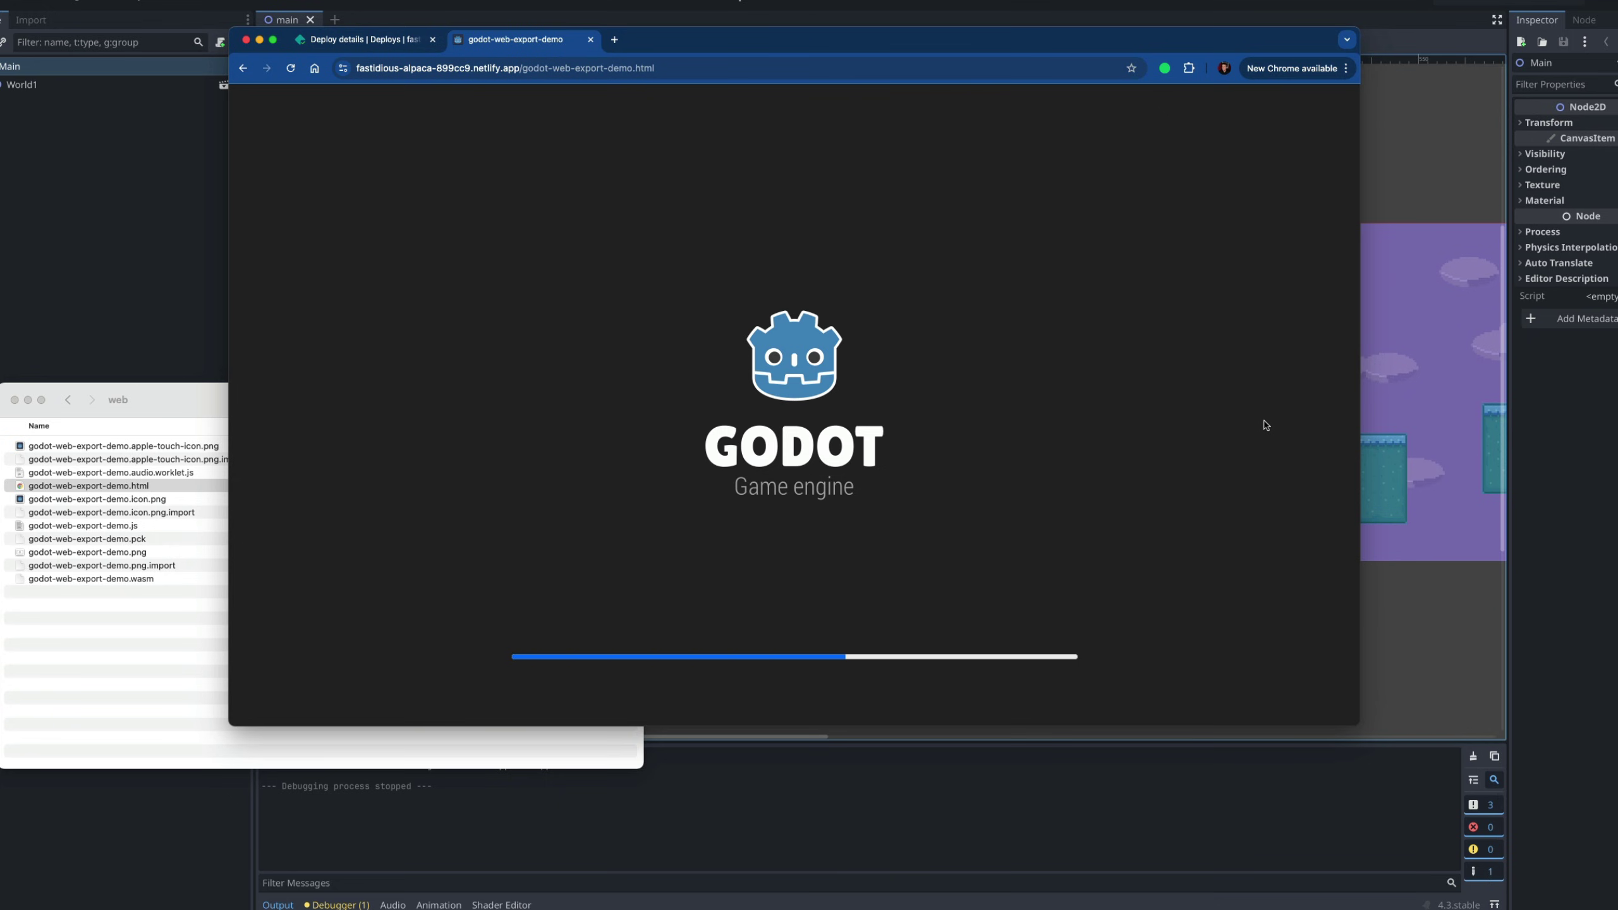
- Highlight the deployed game's web address in the browser, then run and jump the character rightward to test the online build
key("super+l")
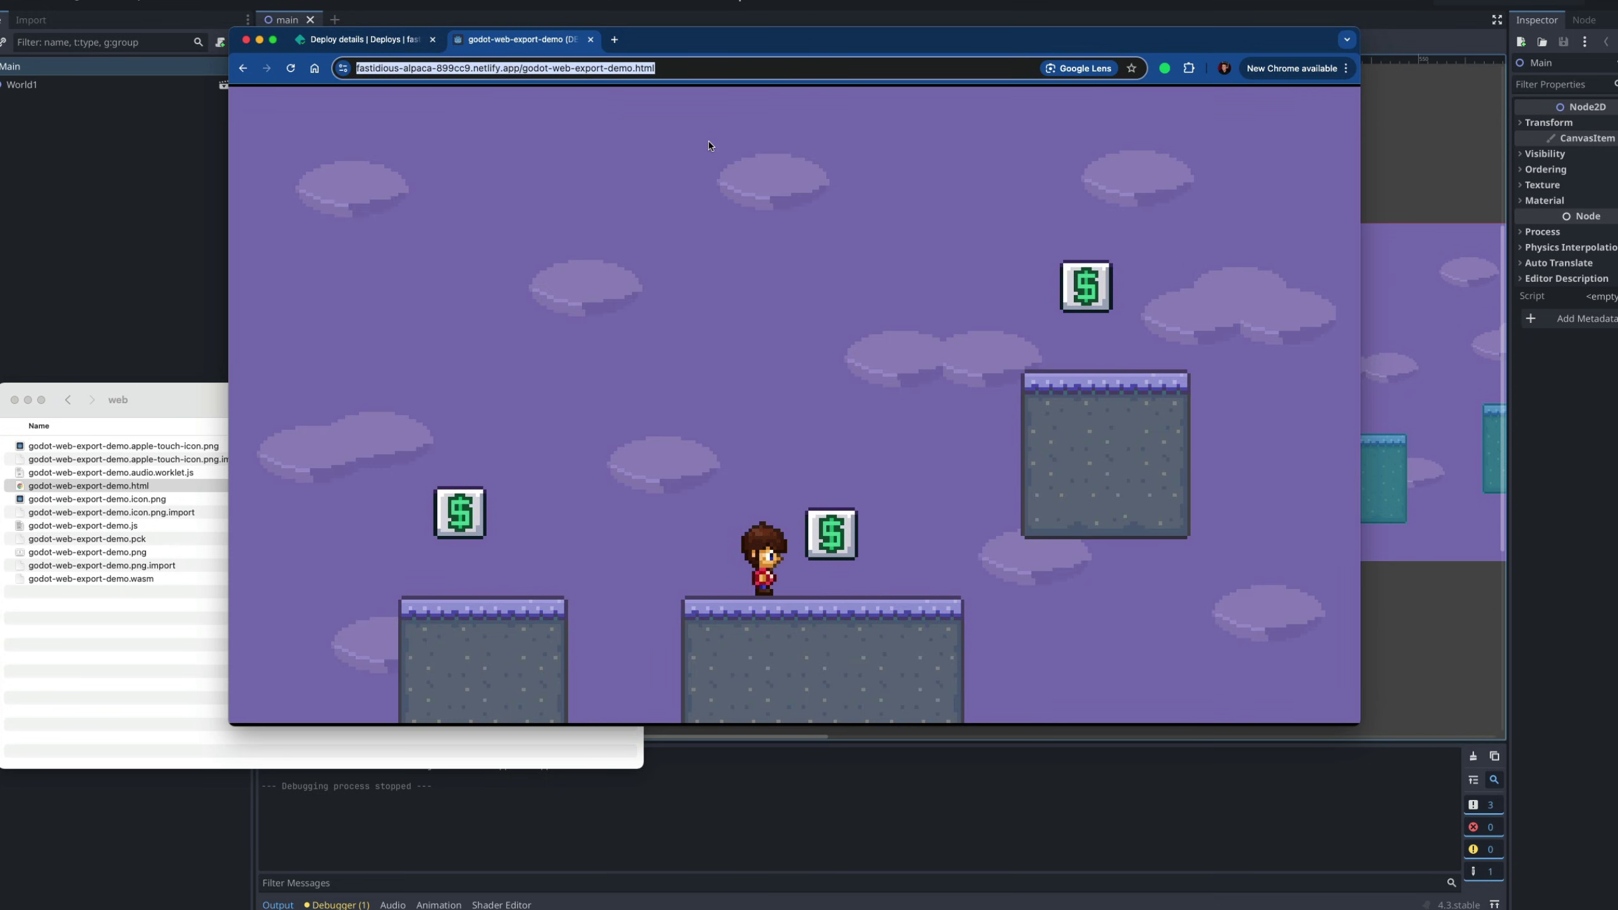
key("Right")
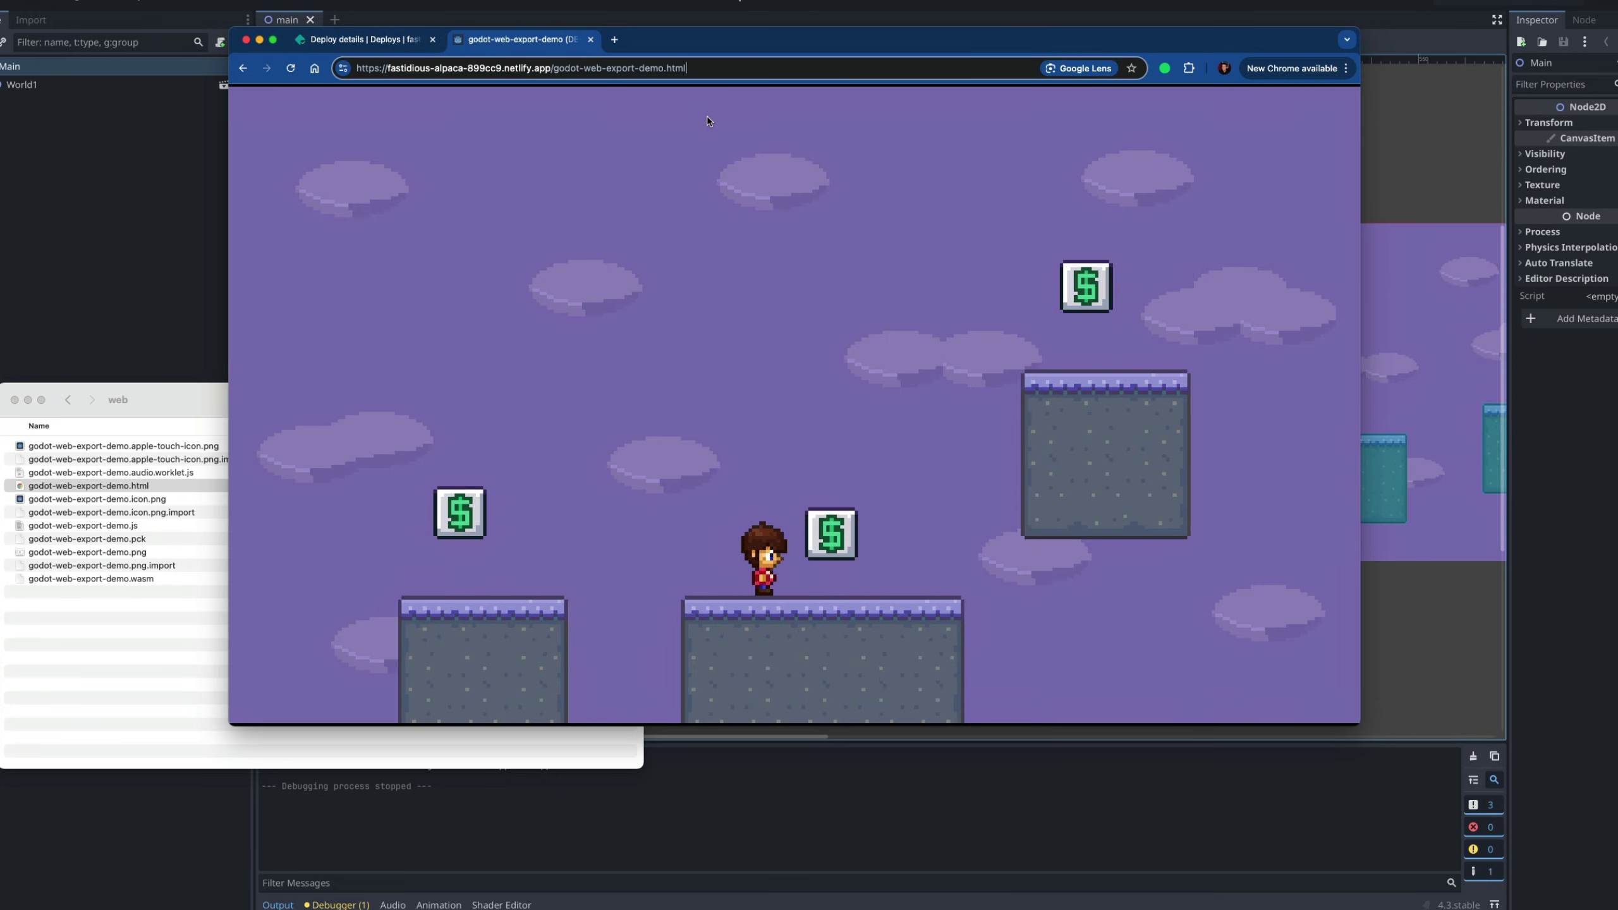
left_click(773, 267)
key("Right")
key("space")
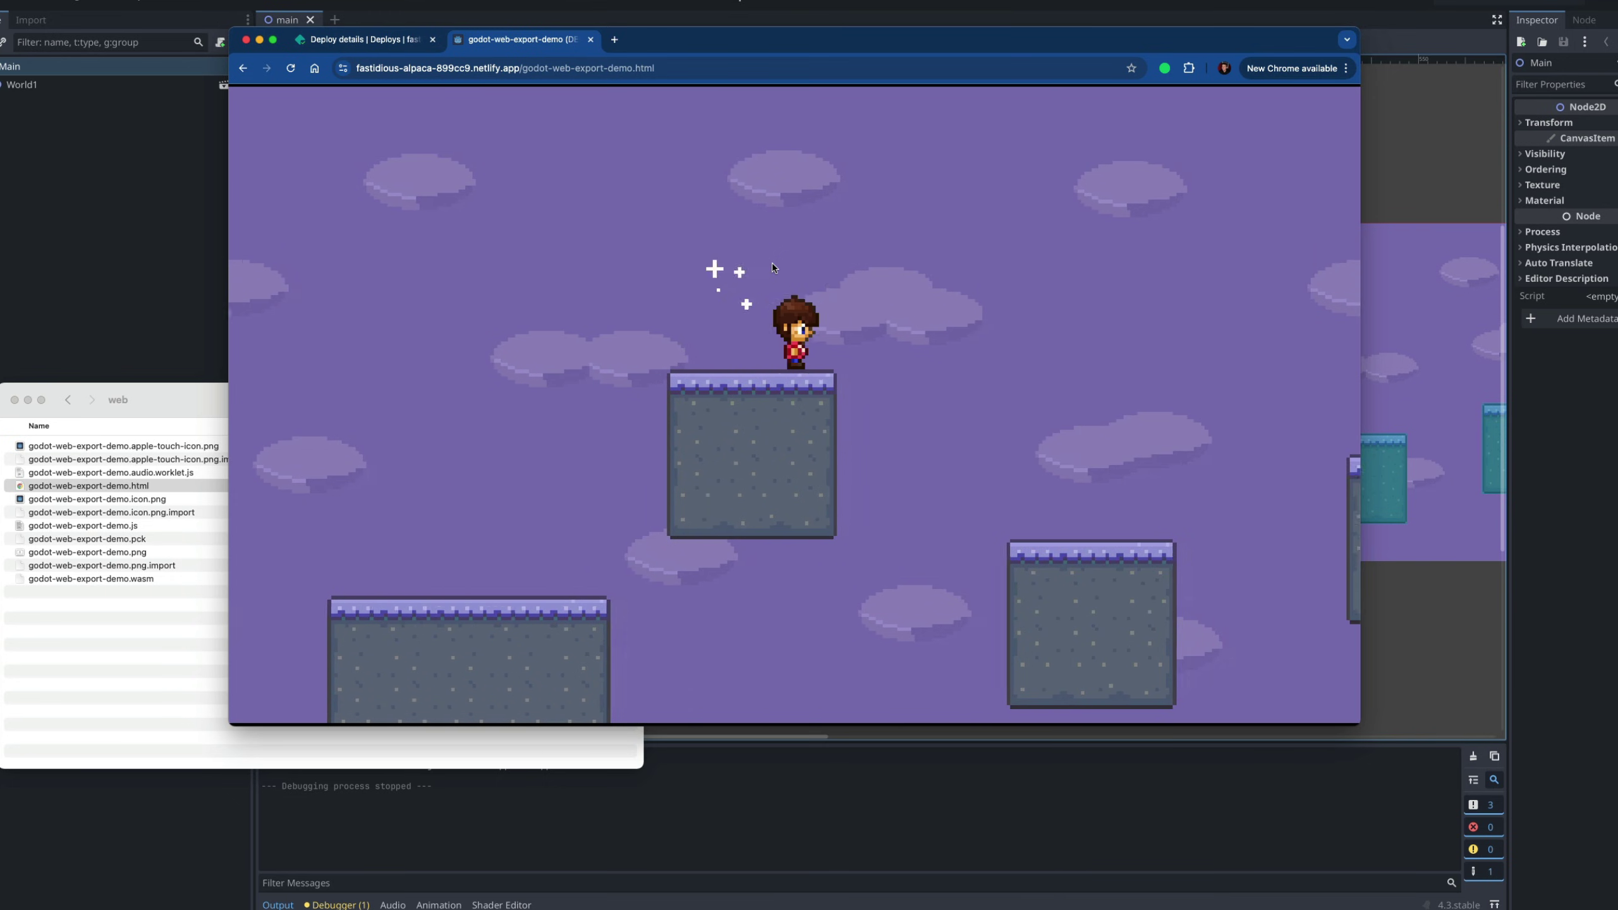
key("Right")
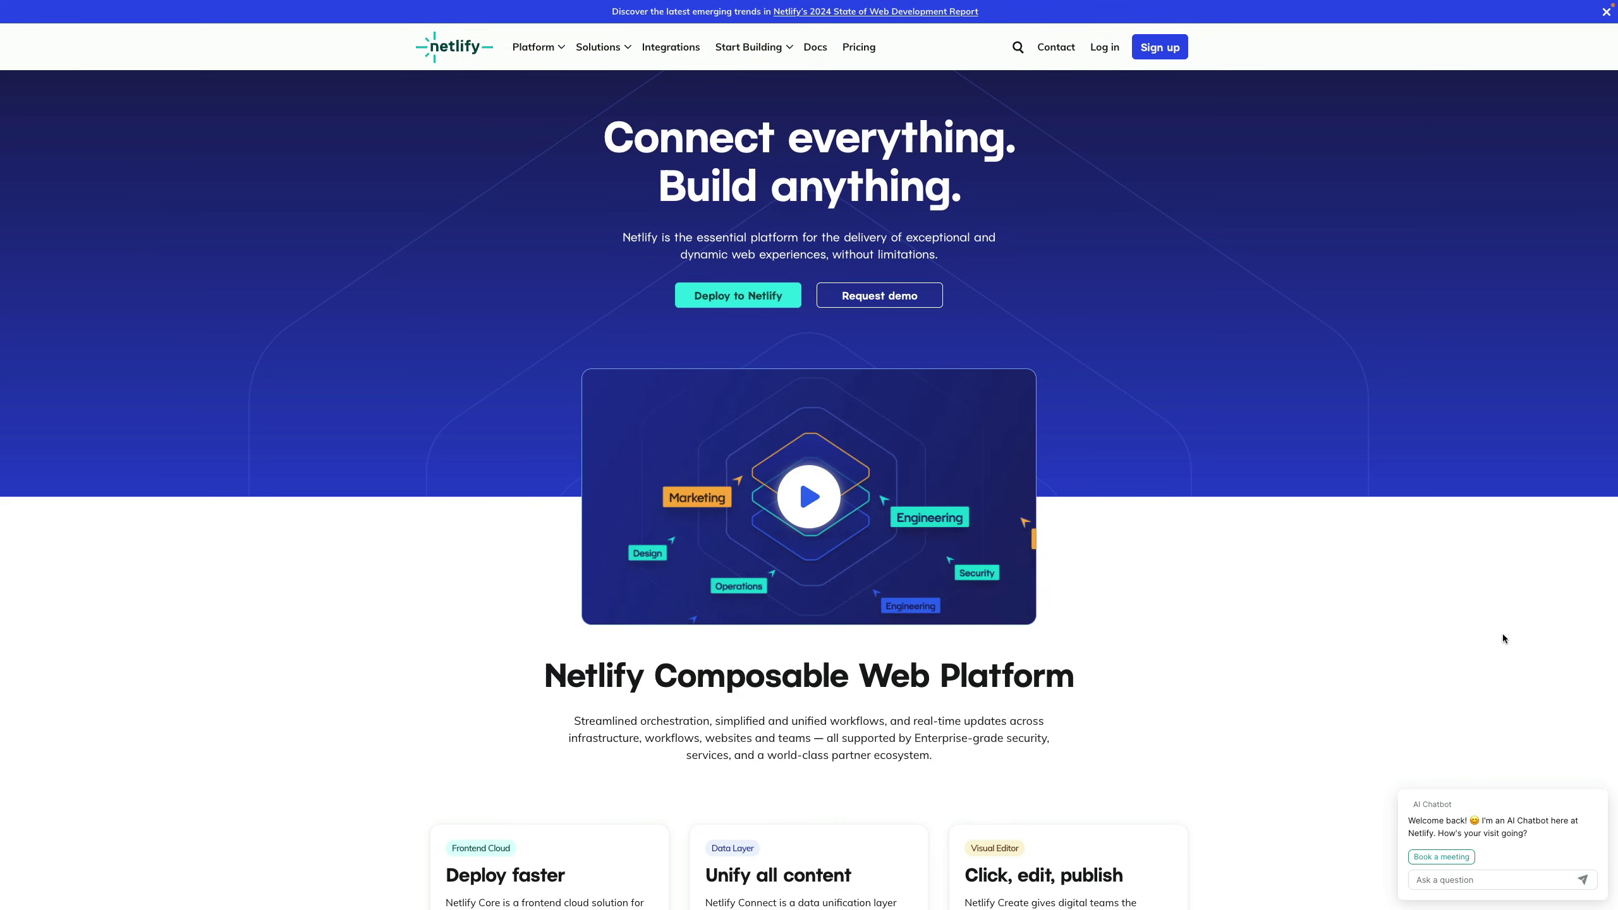
- Look over the Netlify and Vercel home pages as web hosting options
scroll(1504, 636, "down", 4)
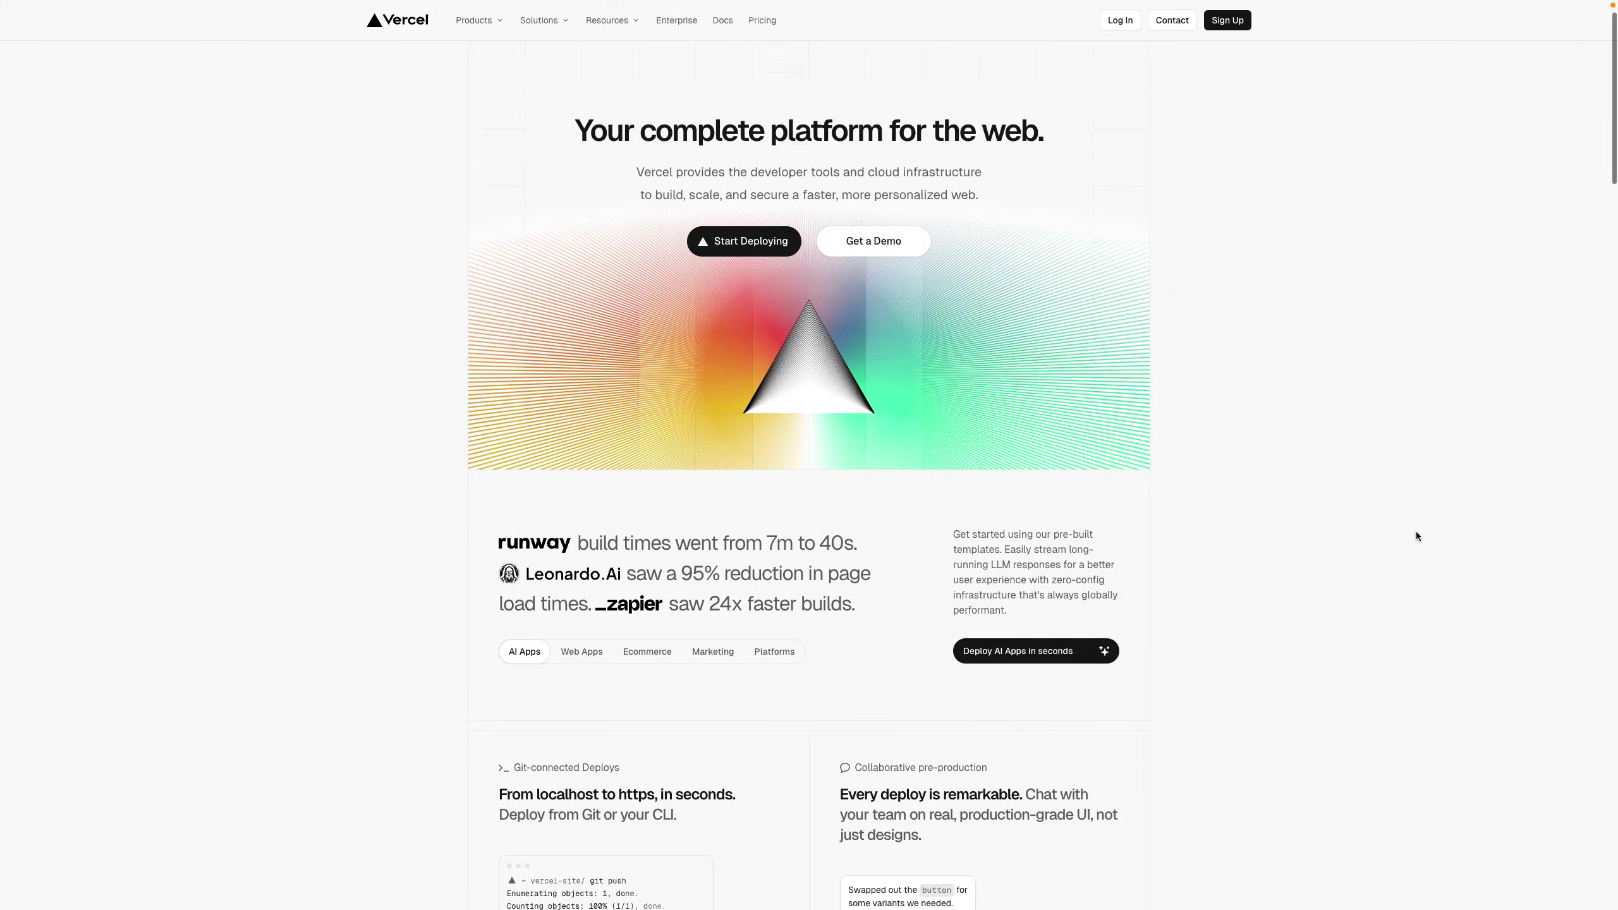
scroll(1415, 535, "down", 2)
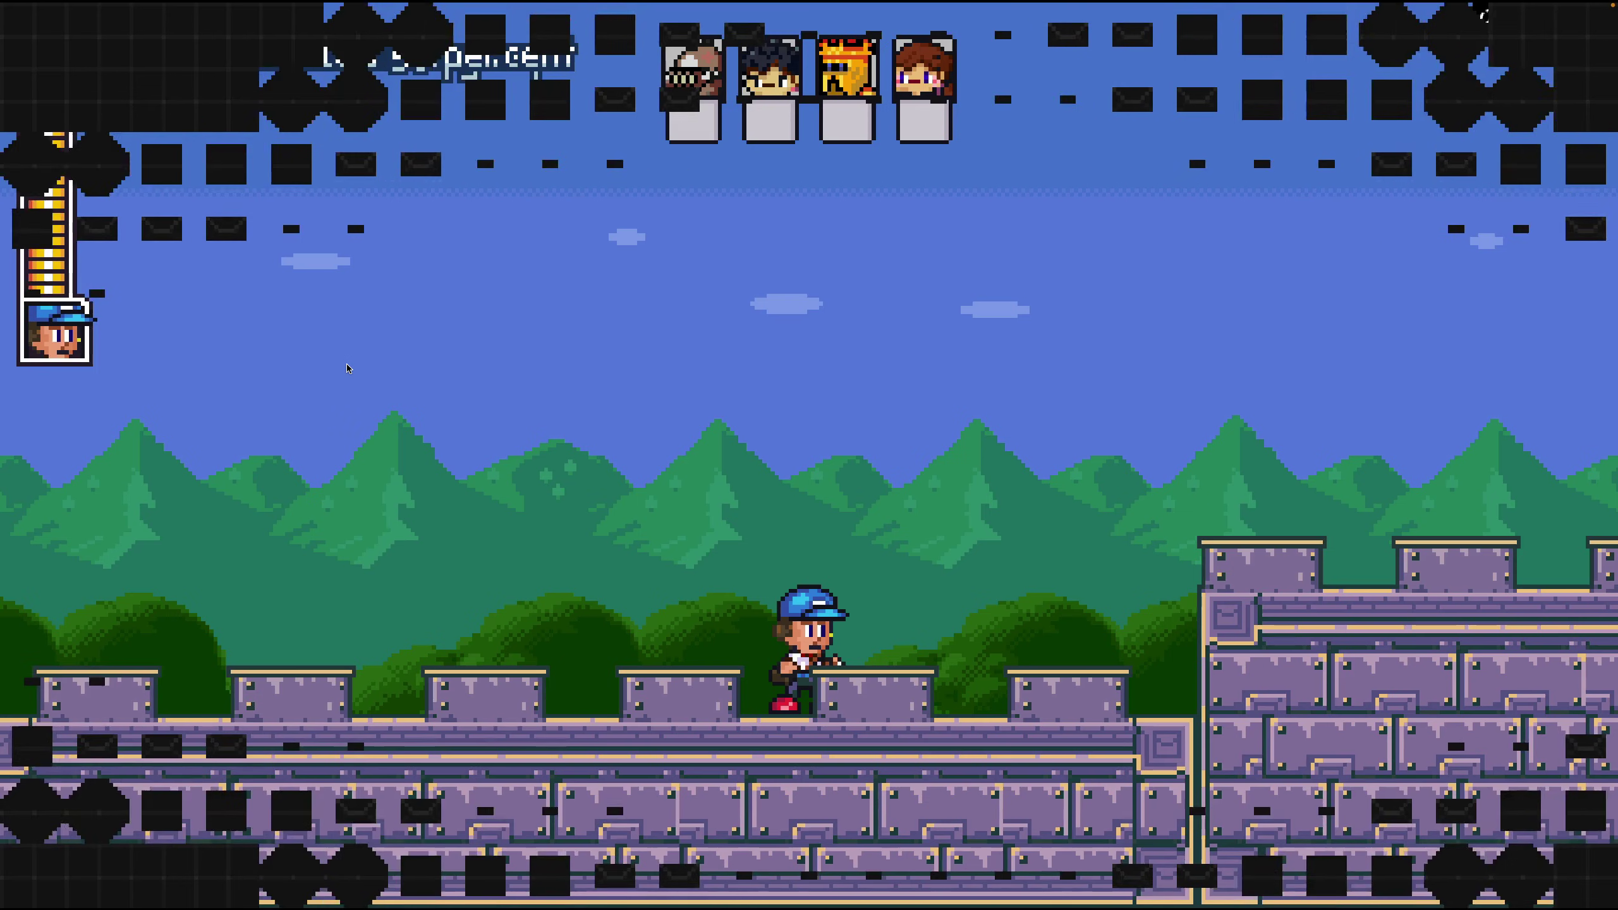
key("Right")
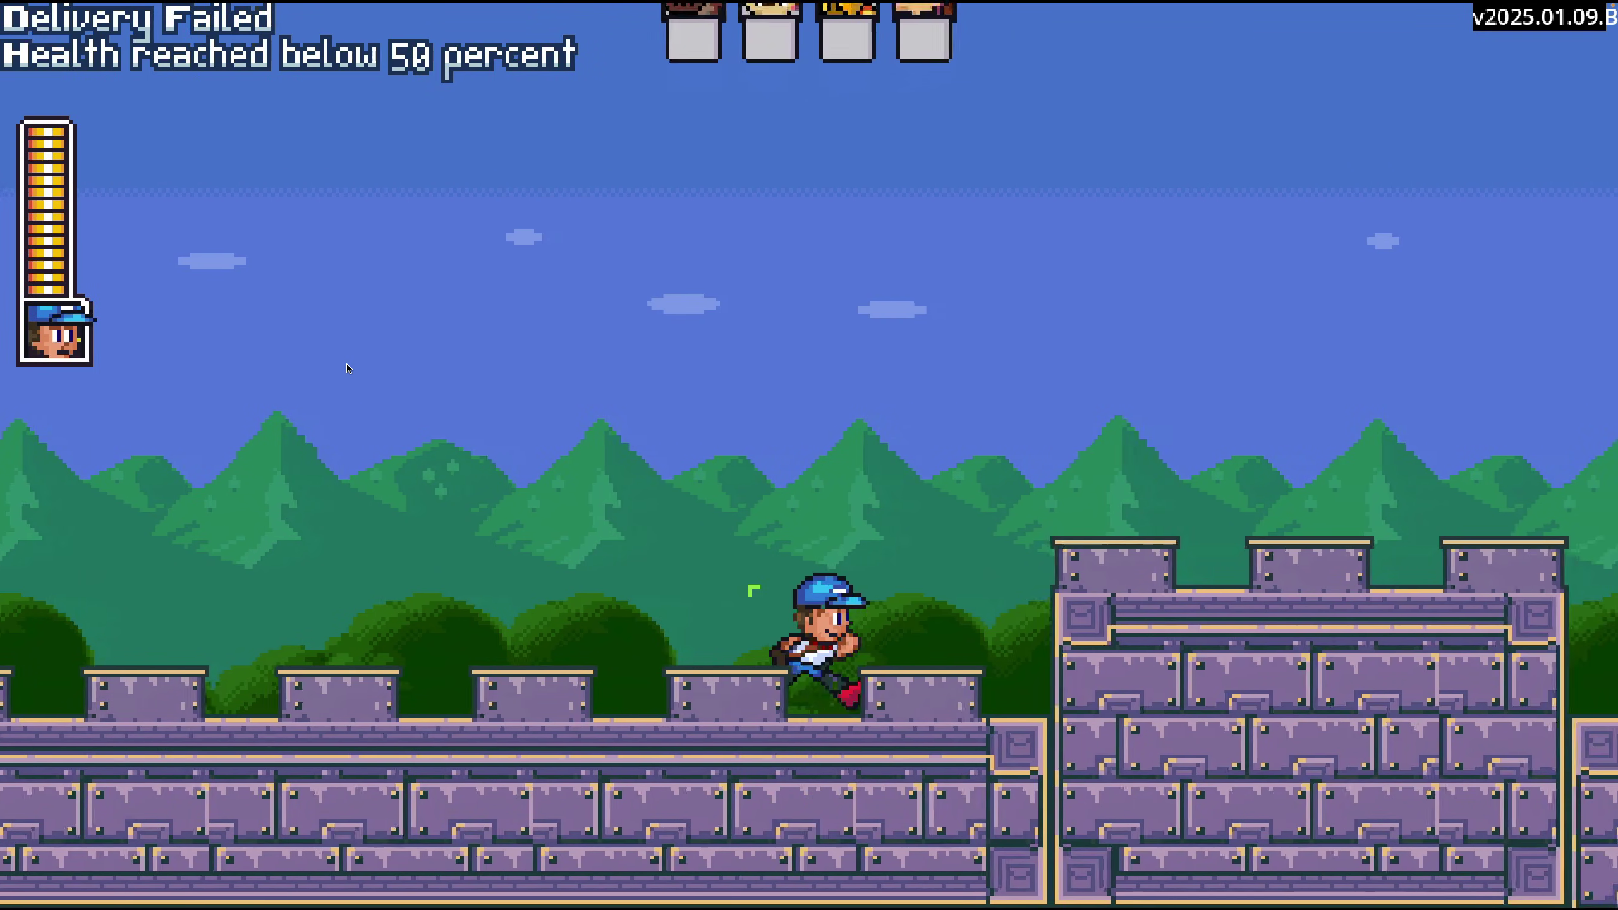
key("space")
key("Right")
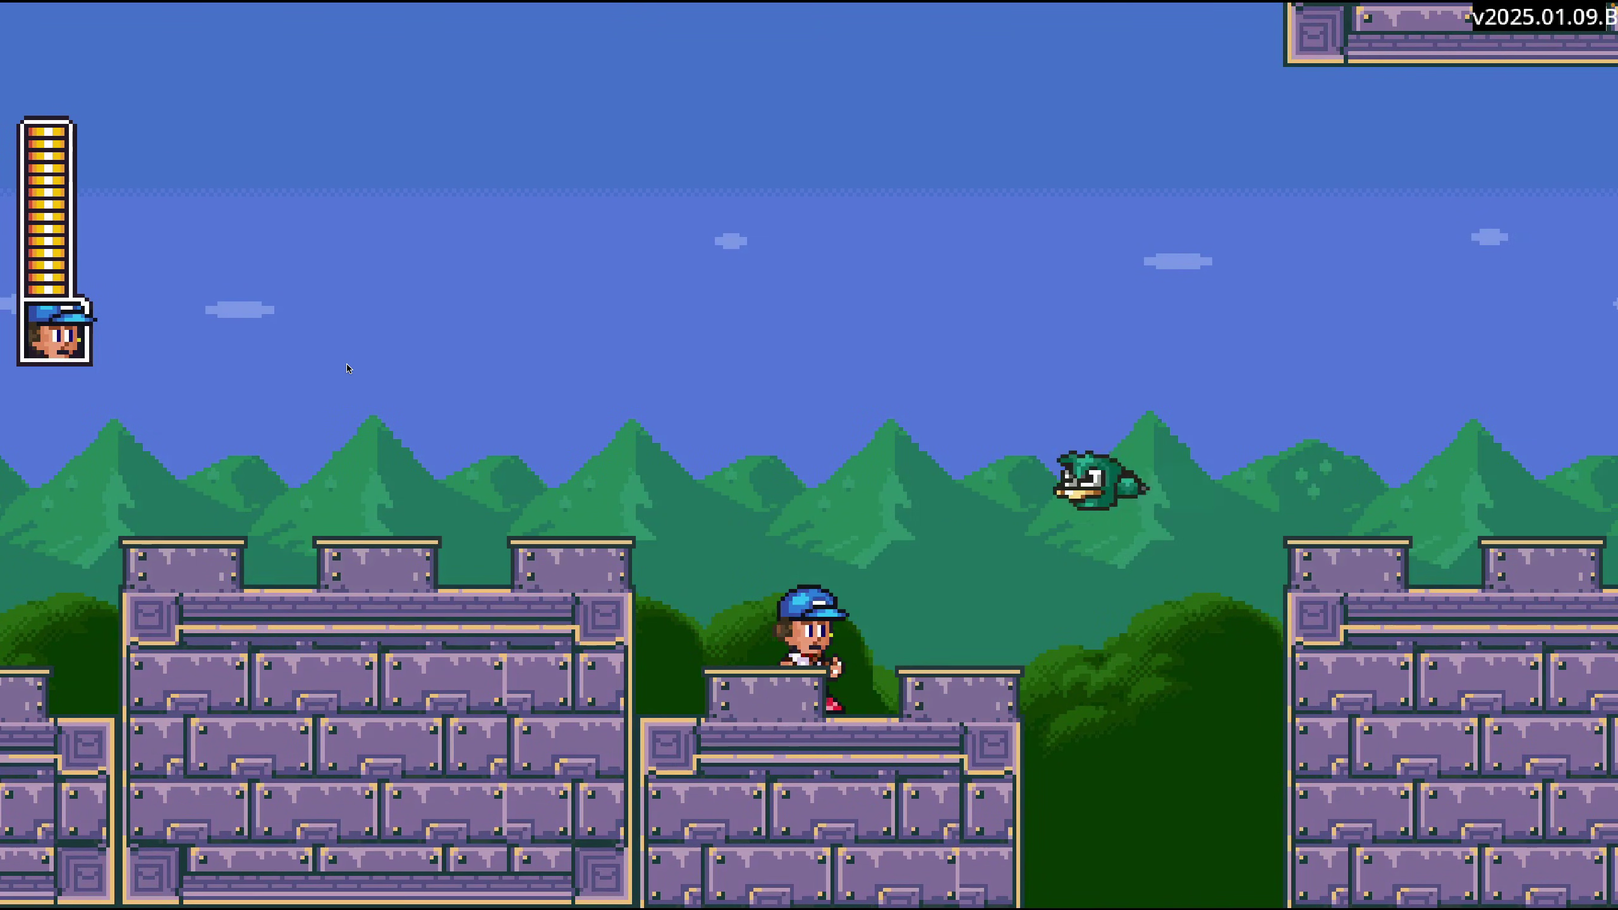
key("space")
key("Right")
key("space")
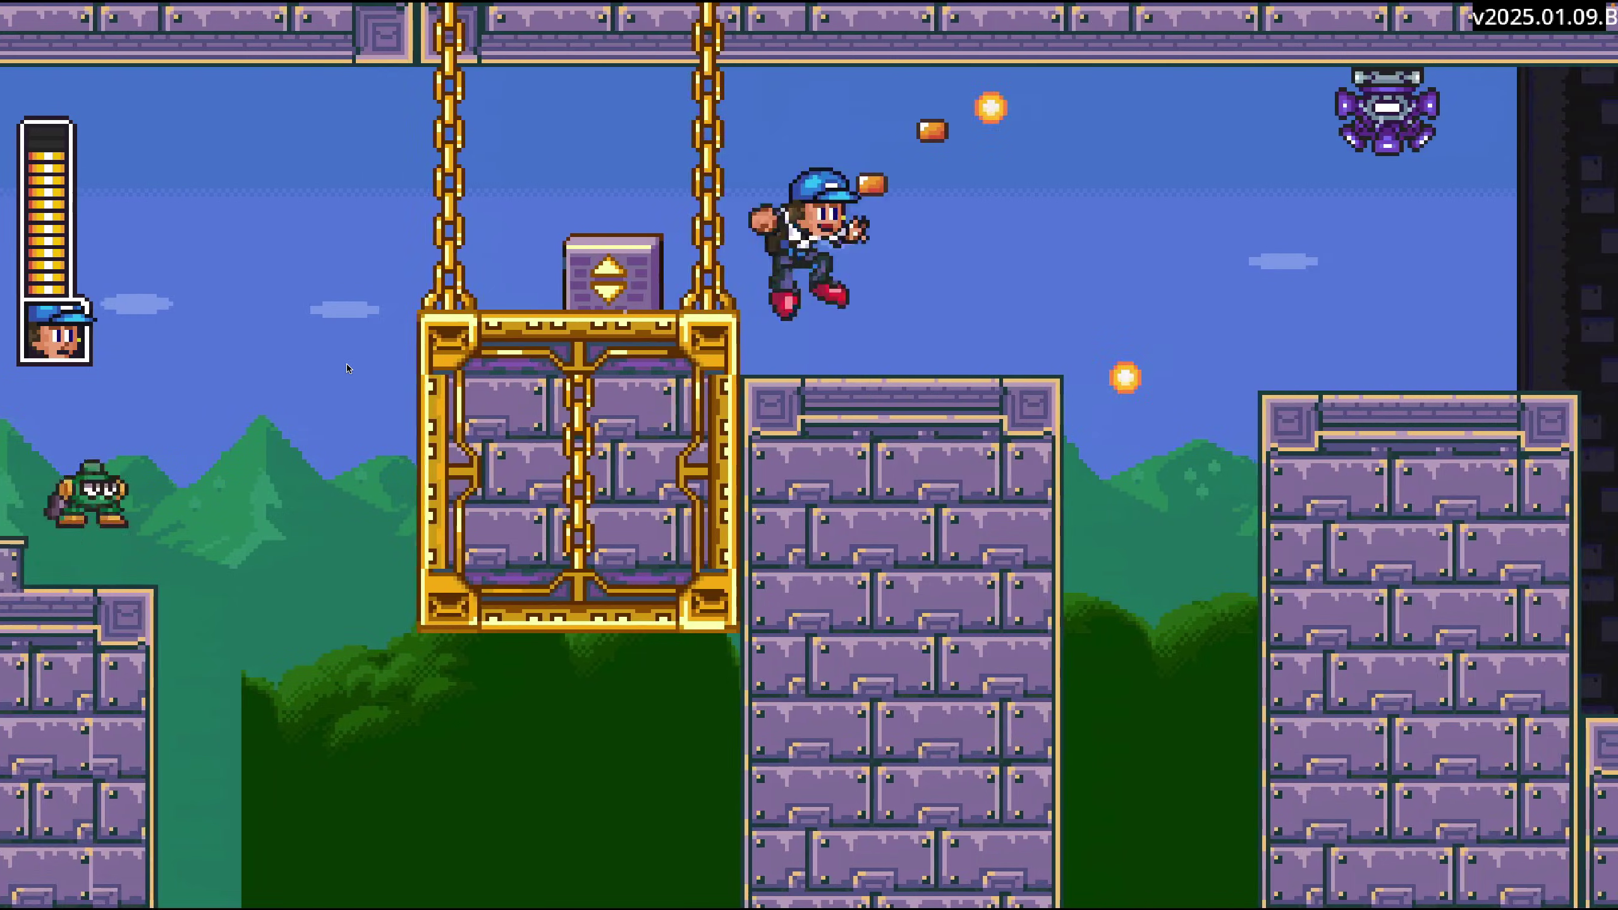
key("Right")
key("space")
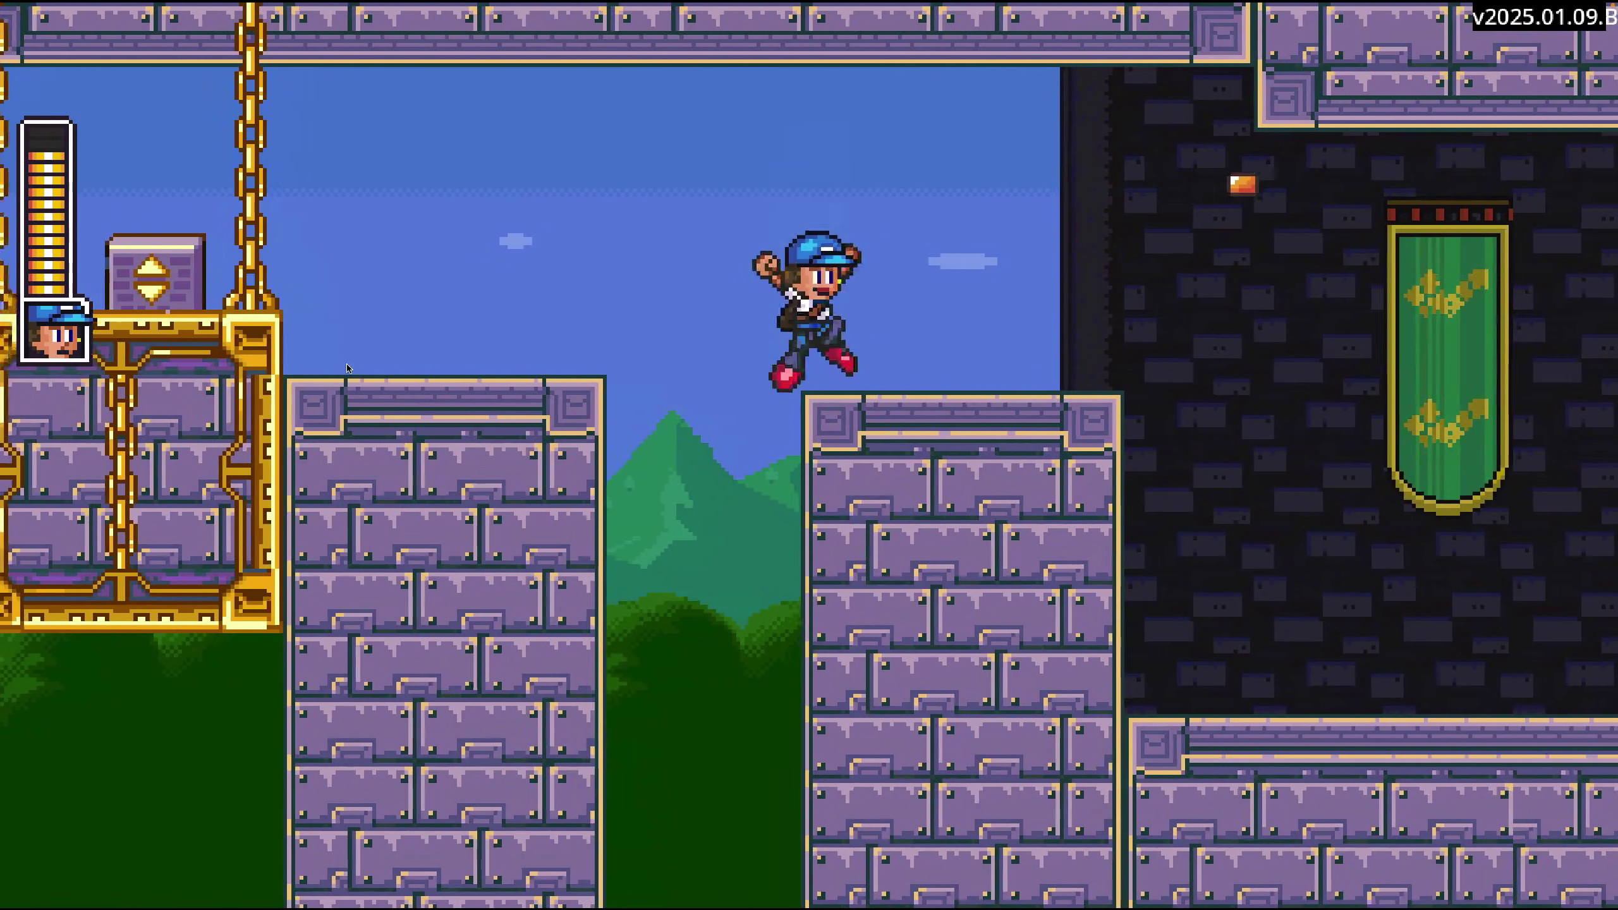
key("Right")
key("x")
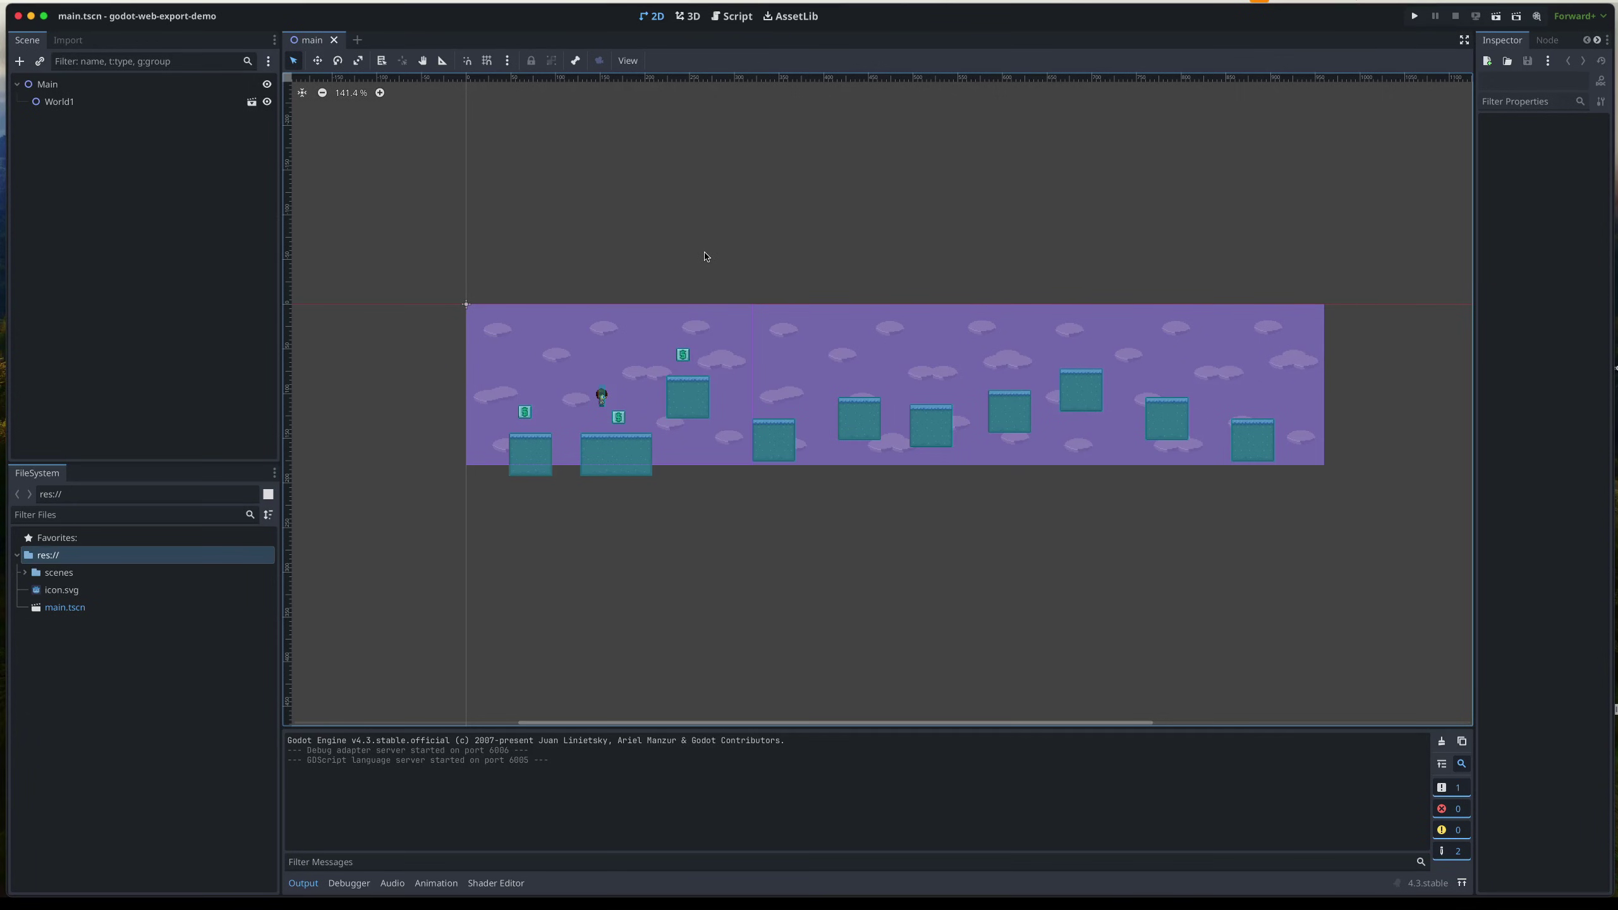
- Examine the main scene's level in the 2D editor, including the player character, coin blocks and platforms
scroll(710, 257, "right", 3)
scroll(707, 267, "left", 3)
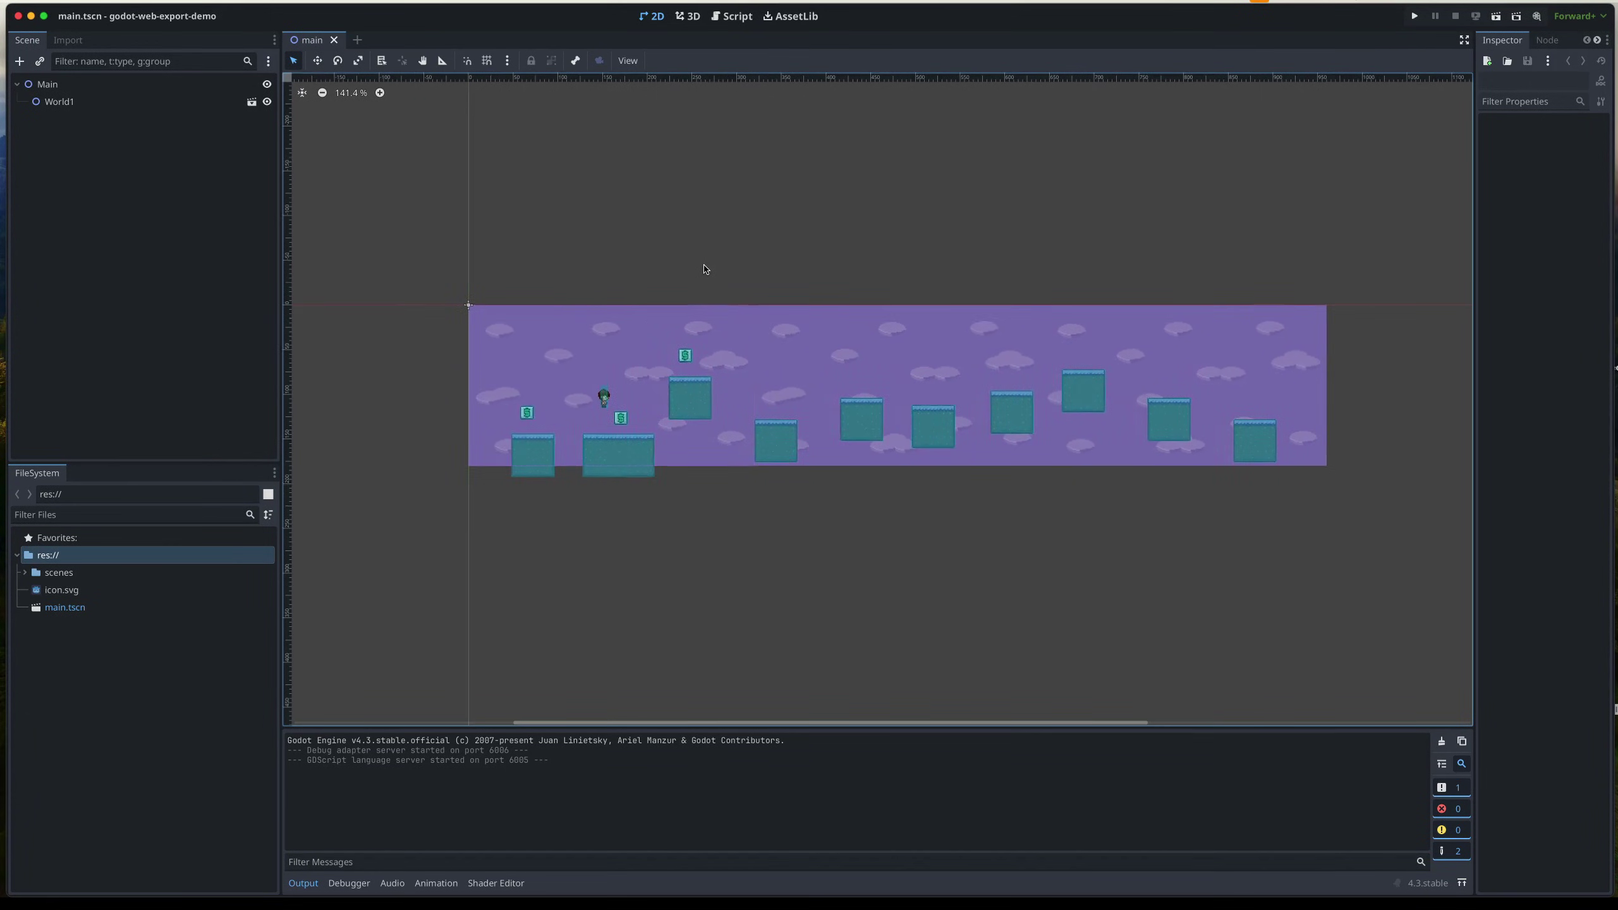
scroll(708, 268, "up", 2)
scroll(769, 262, "up", 2)
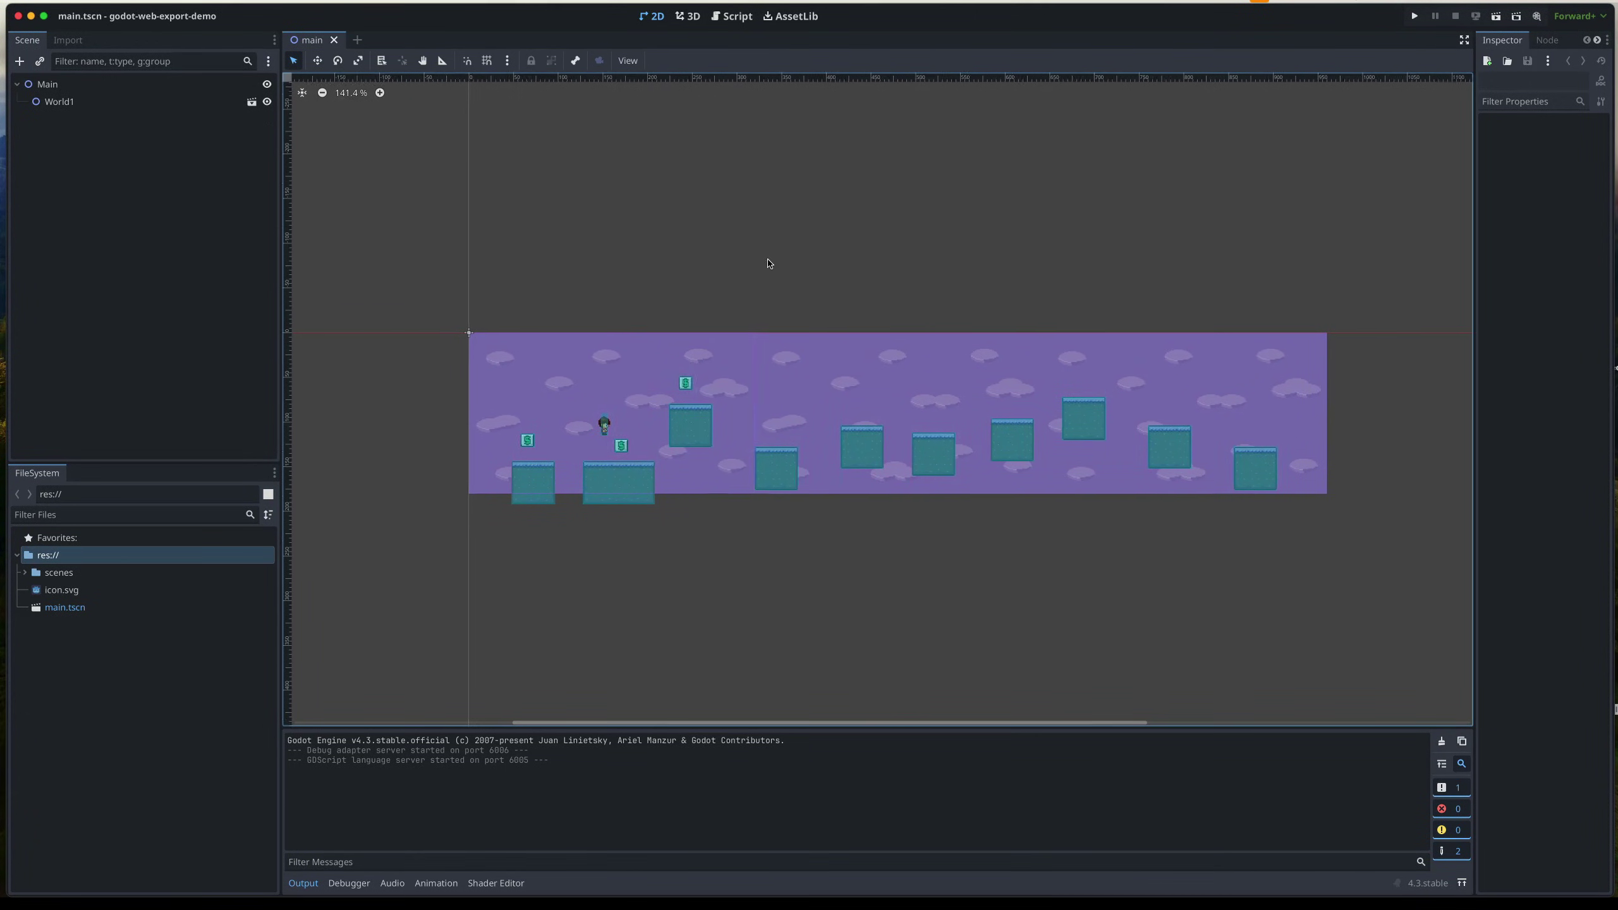
scroll(767, 261, "up", 2)
scroll(742, 263, "left", 6)
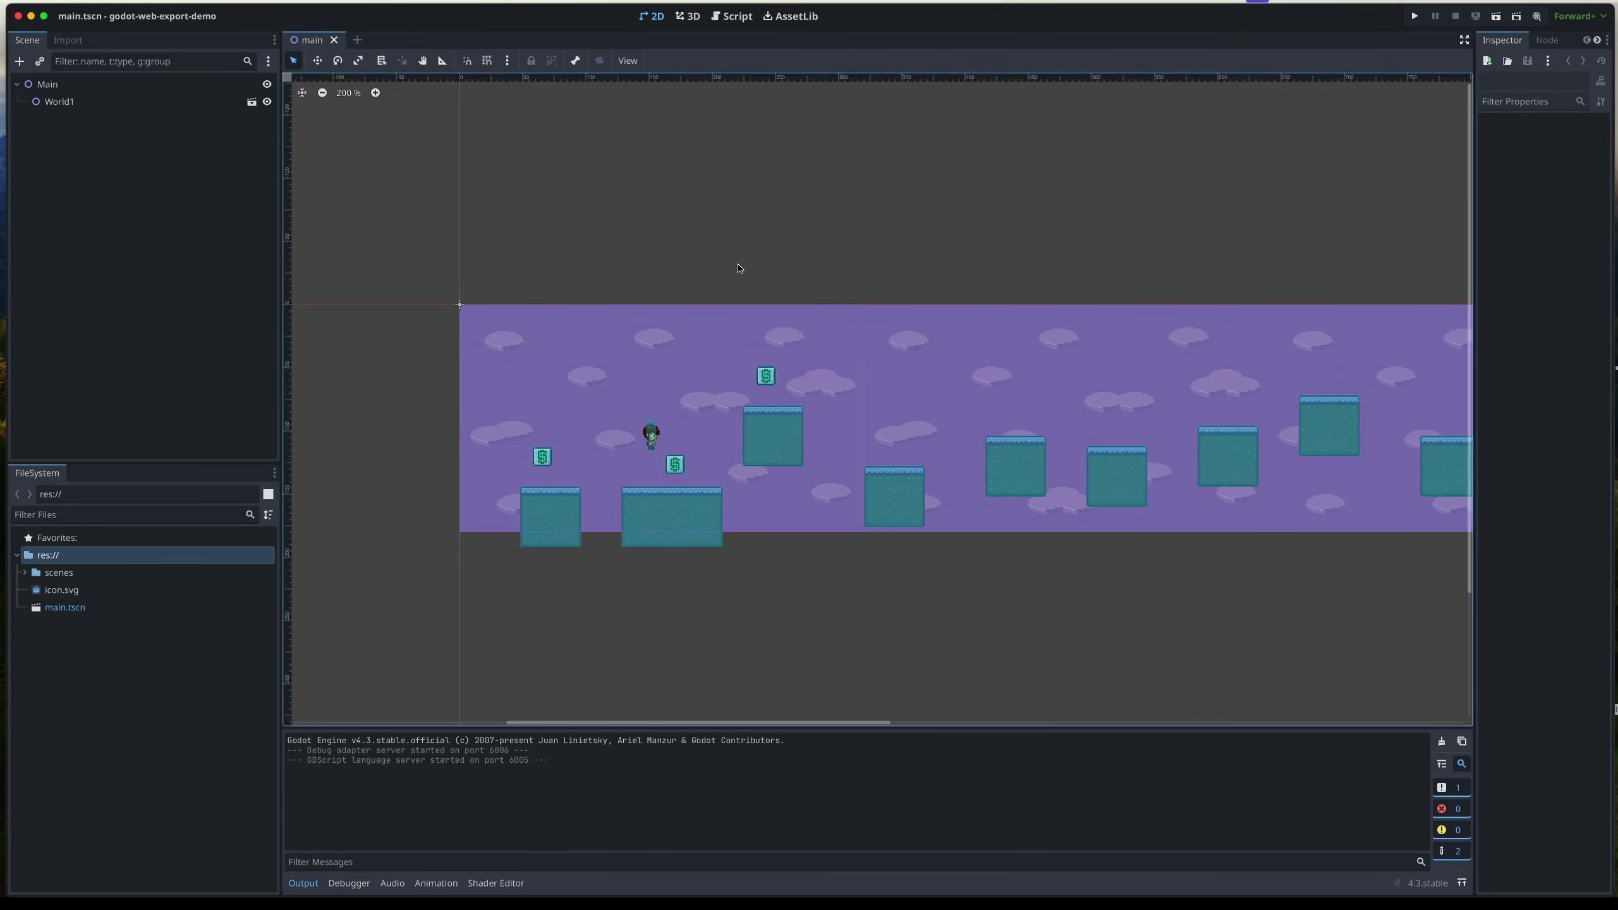
scroll(739, 269, "up", 2)
scroll(712, 261, "left", 3)
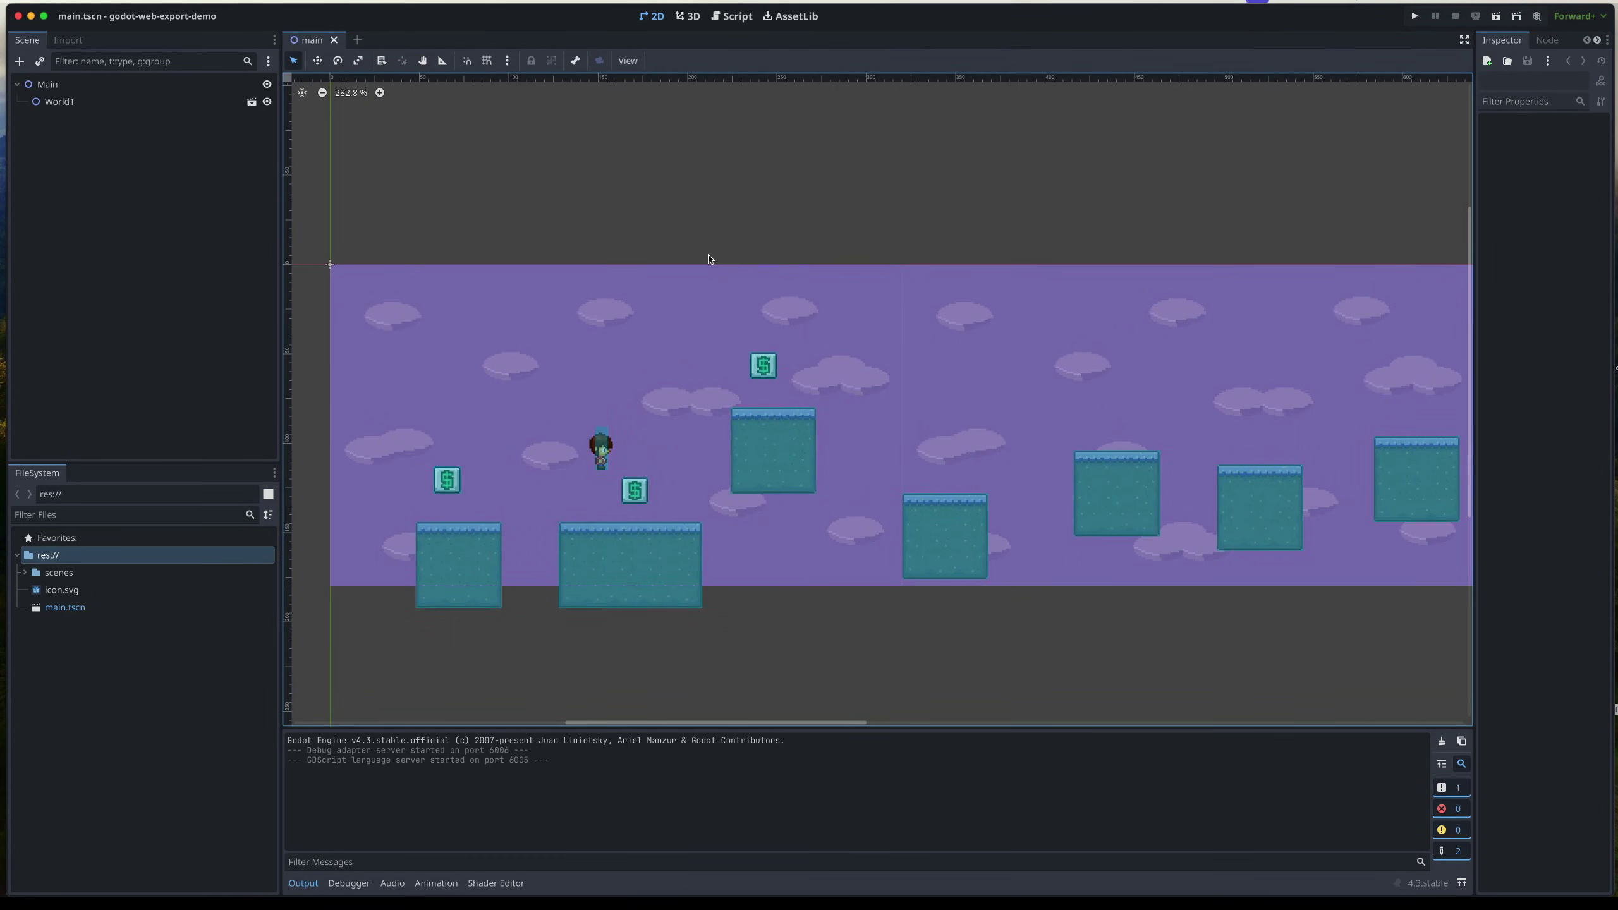
scroll(718, 271, "left", 2)
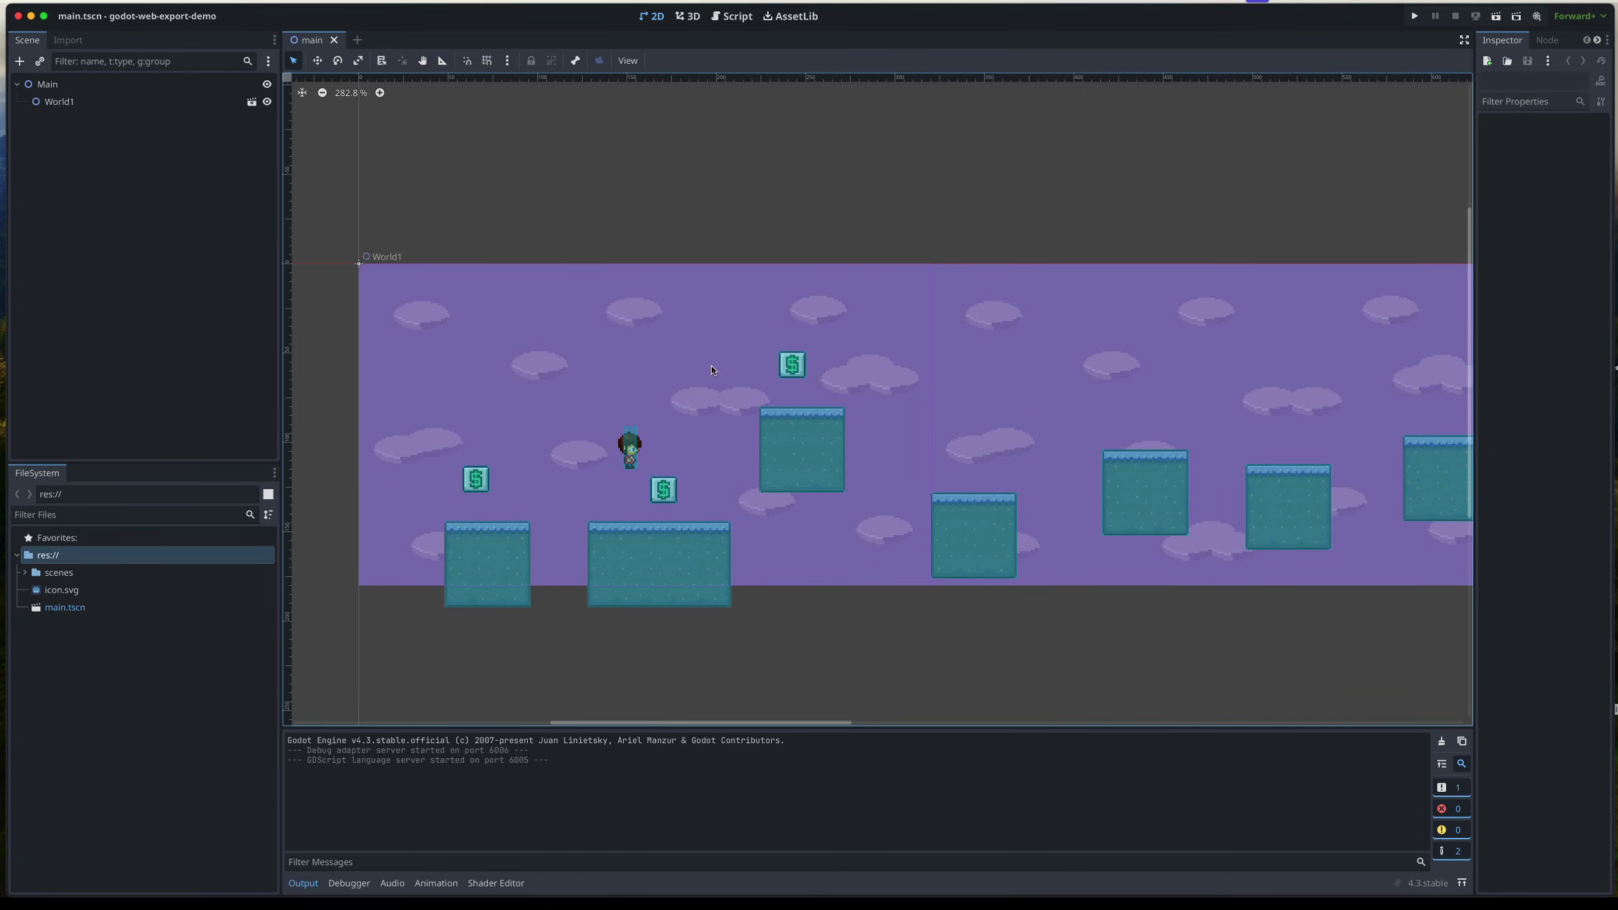
scroll(749, 368, "right", 7)
scroll(726, 379, "left", 5)
scroll(647, 369, "down", 1)
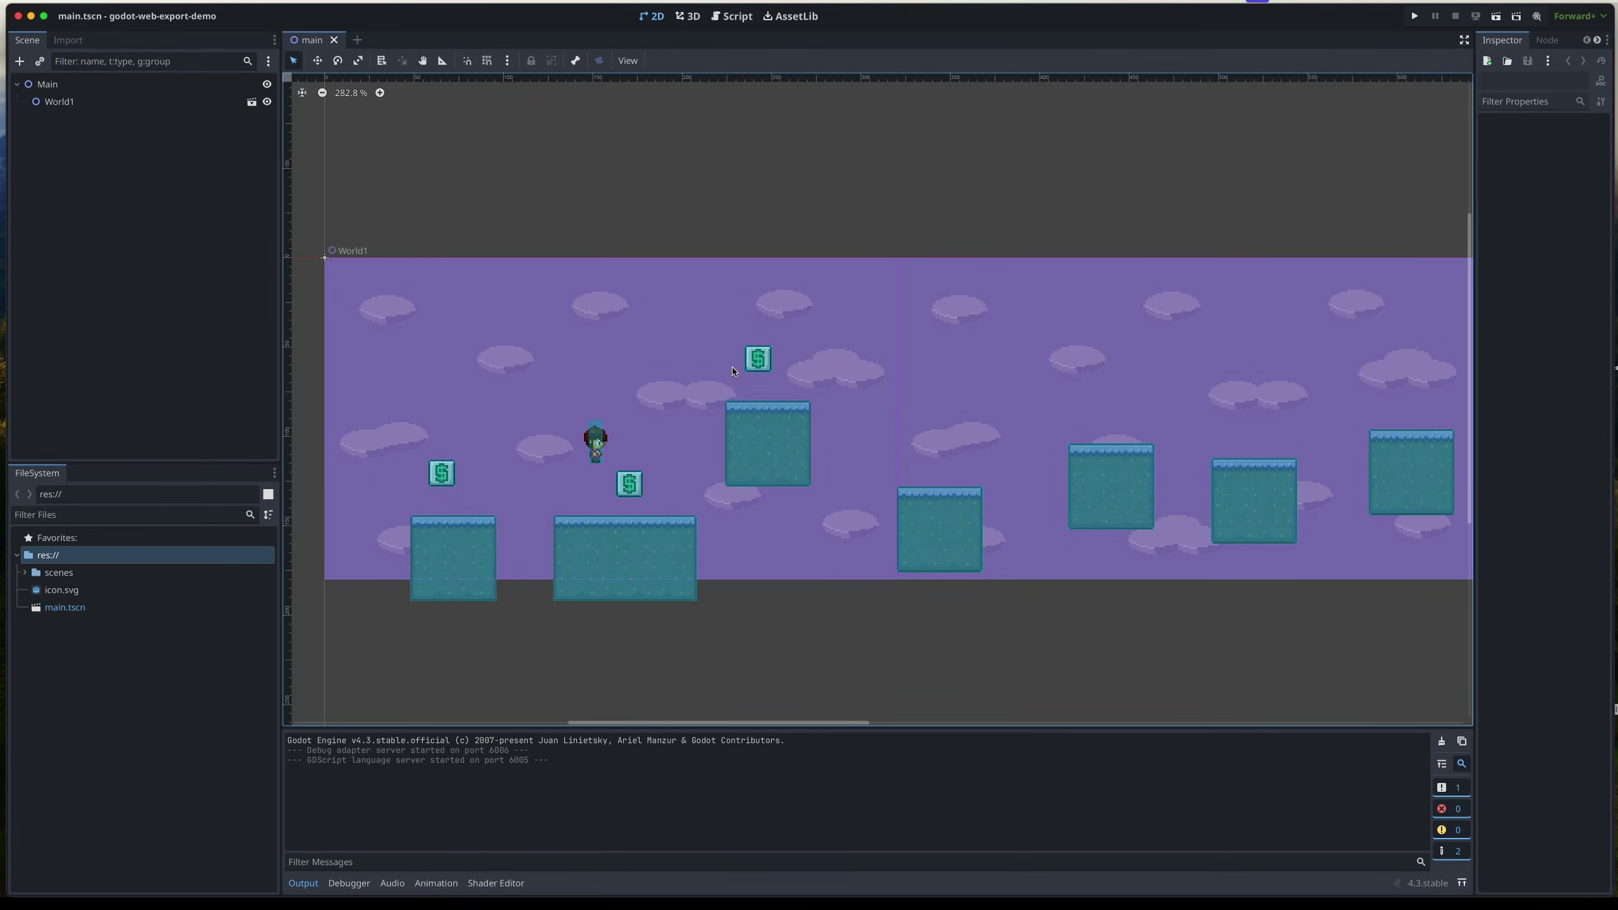
scroll(794, 334, "left", 5)
scroll(793, 334, "down", 4)
scroll(793, 334, "left", 2)
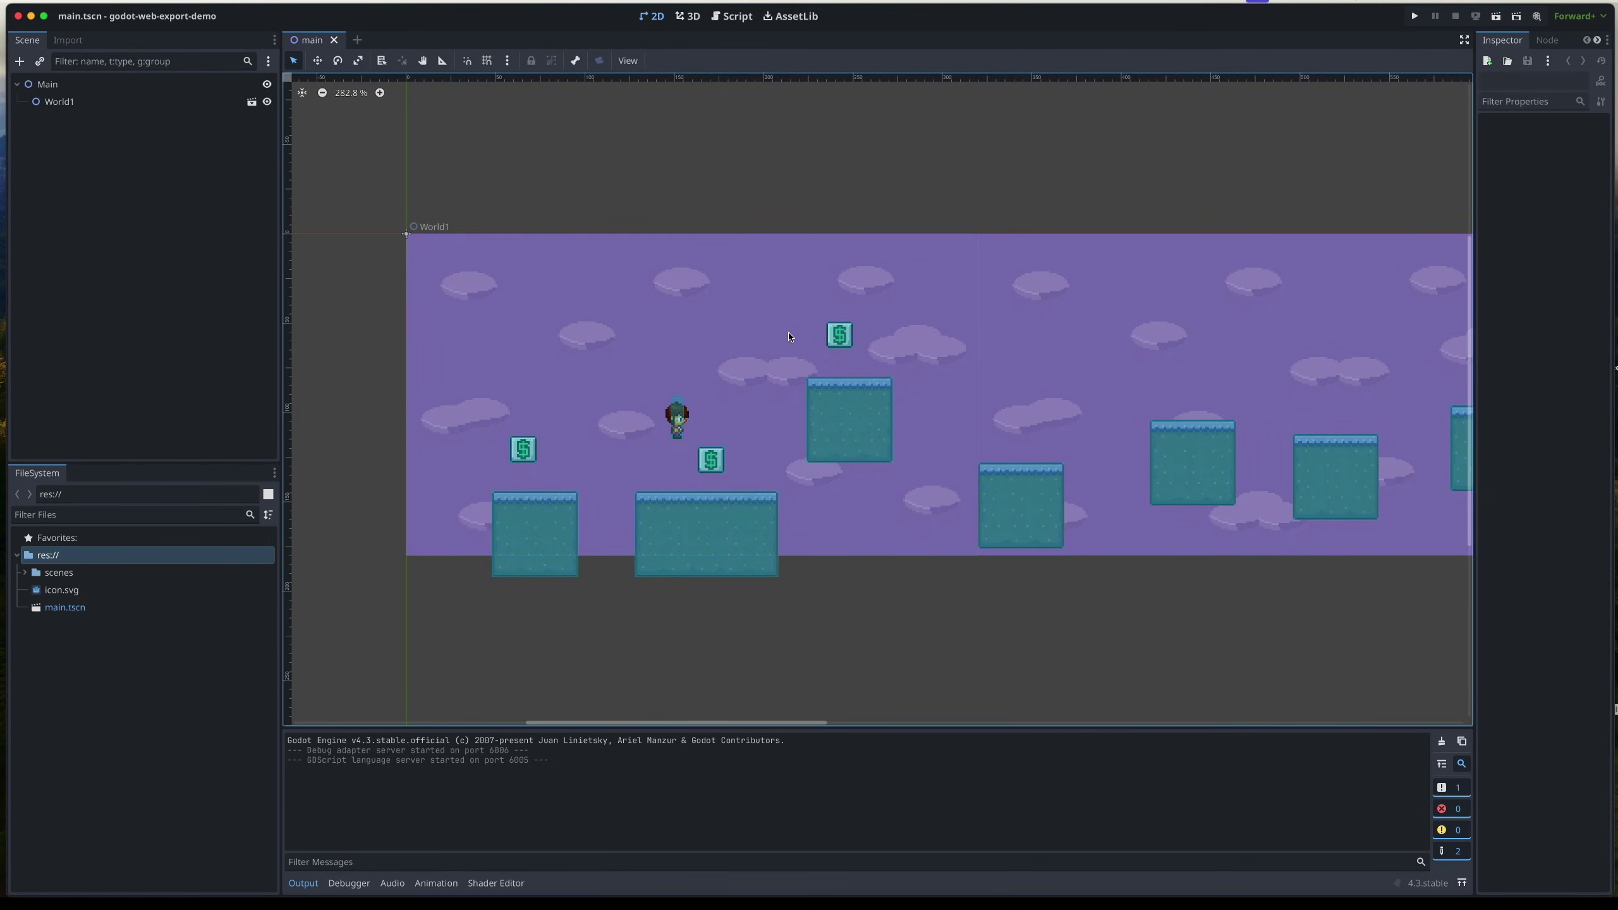
- Run the project and test the character by moving and jumping rightward across the platforms
key("super+b")
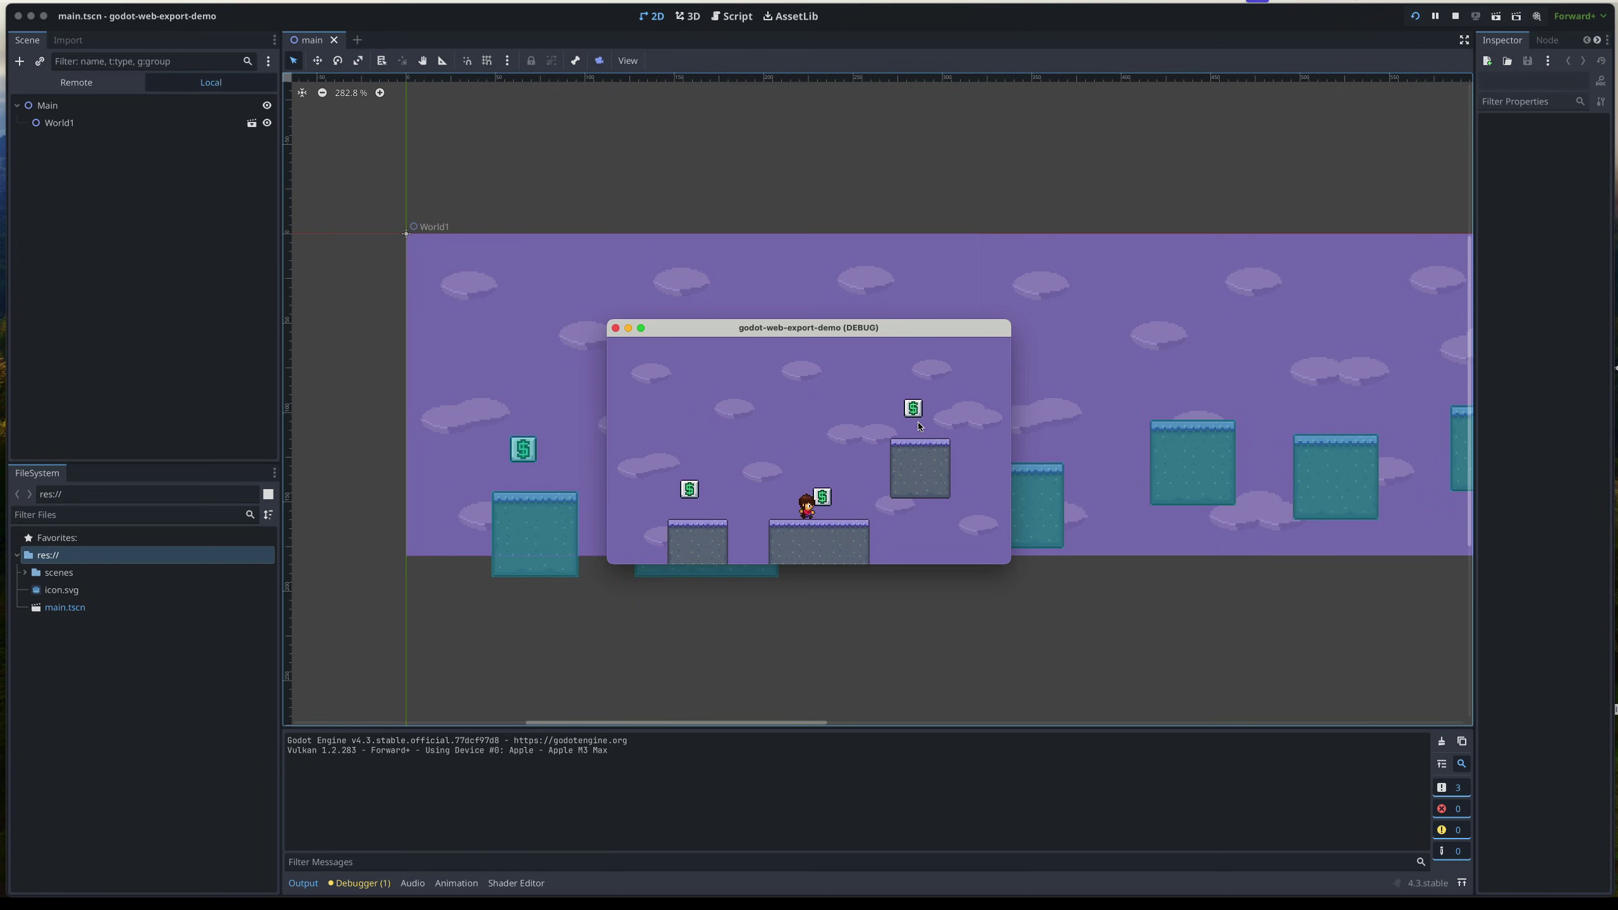
key("Right")
key("space")
key("Right")
key("space")
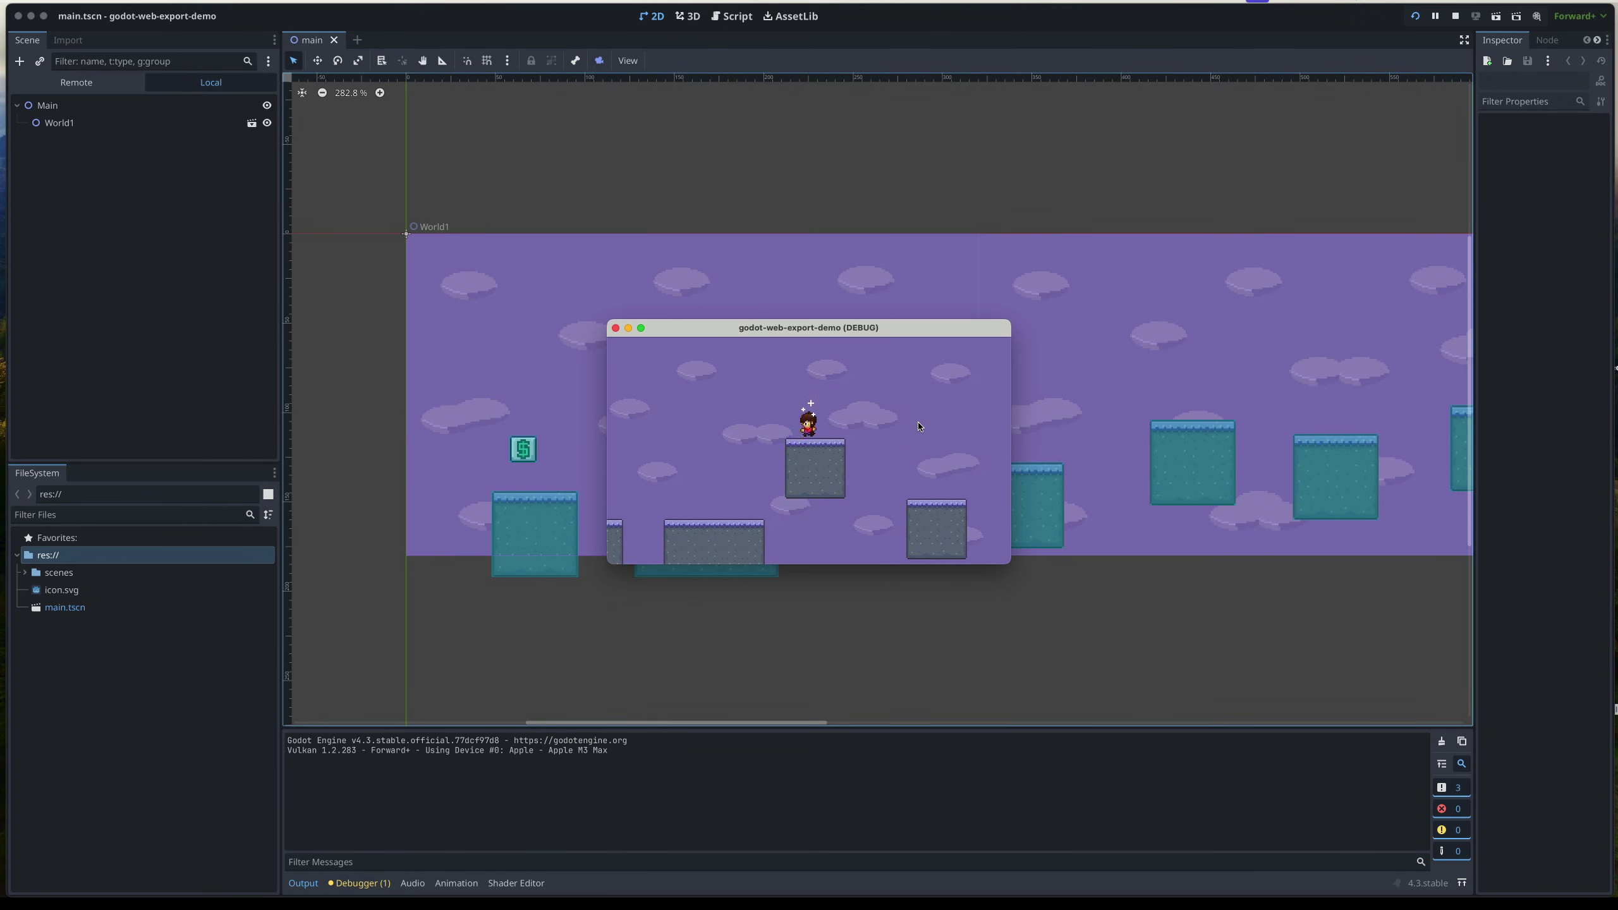
key("Right")
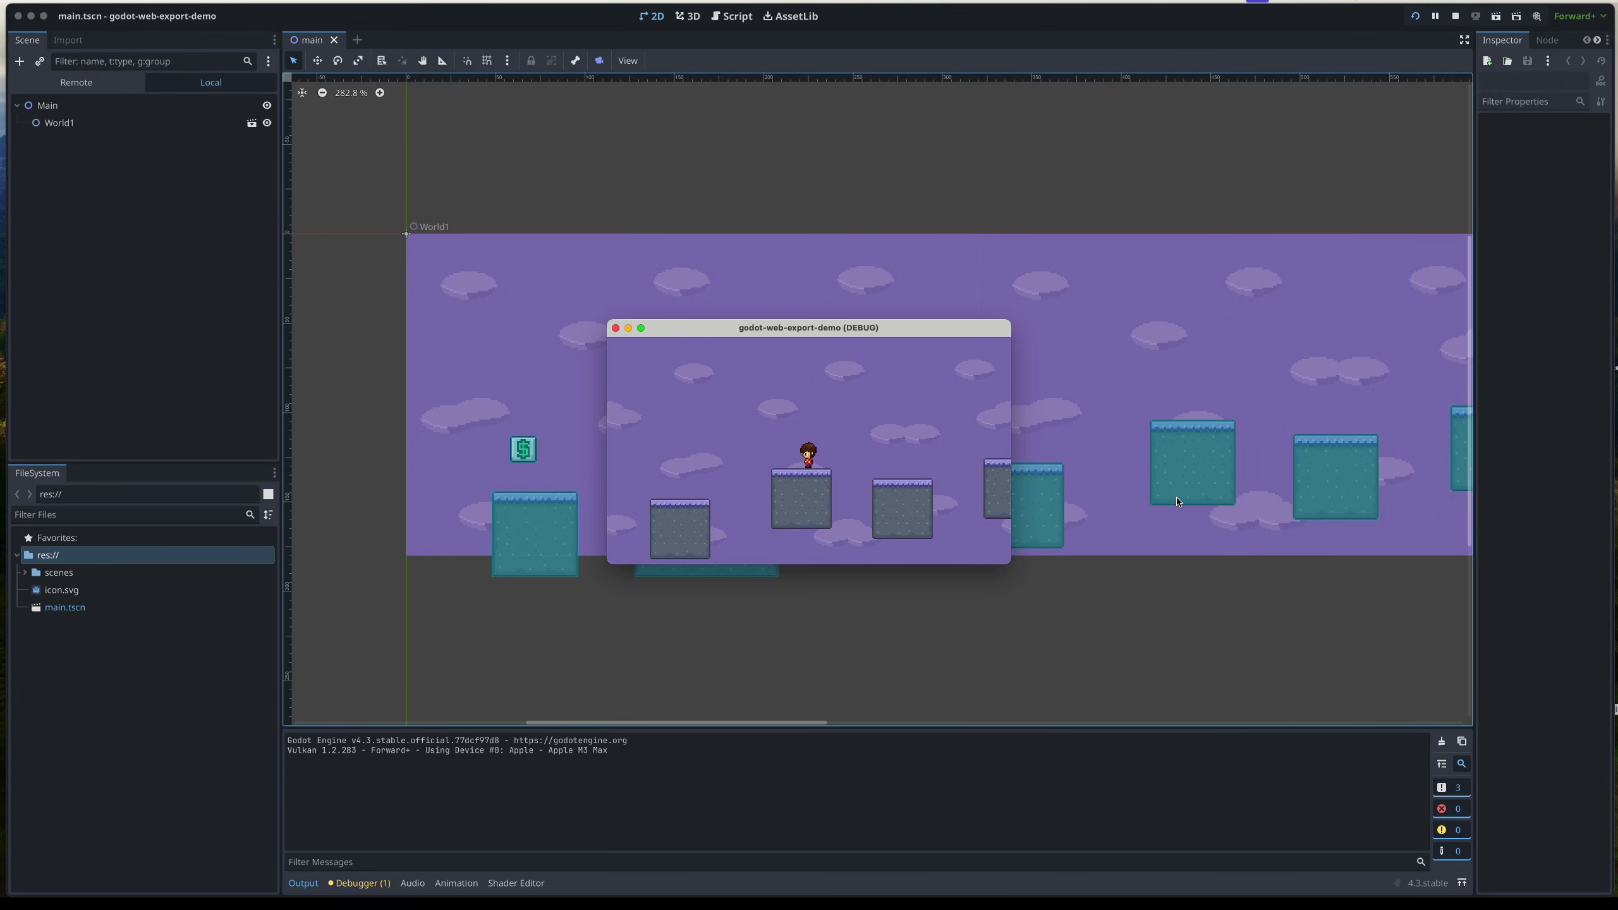
- Shift the debug game window slightly, then close it to end the test run
left_click_drag(909, 326, 887, 338)
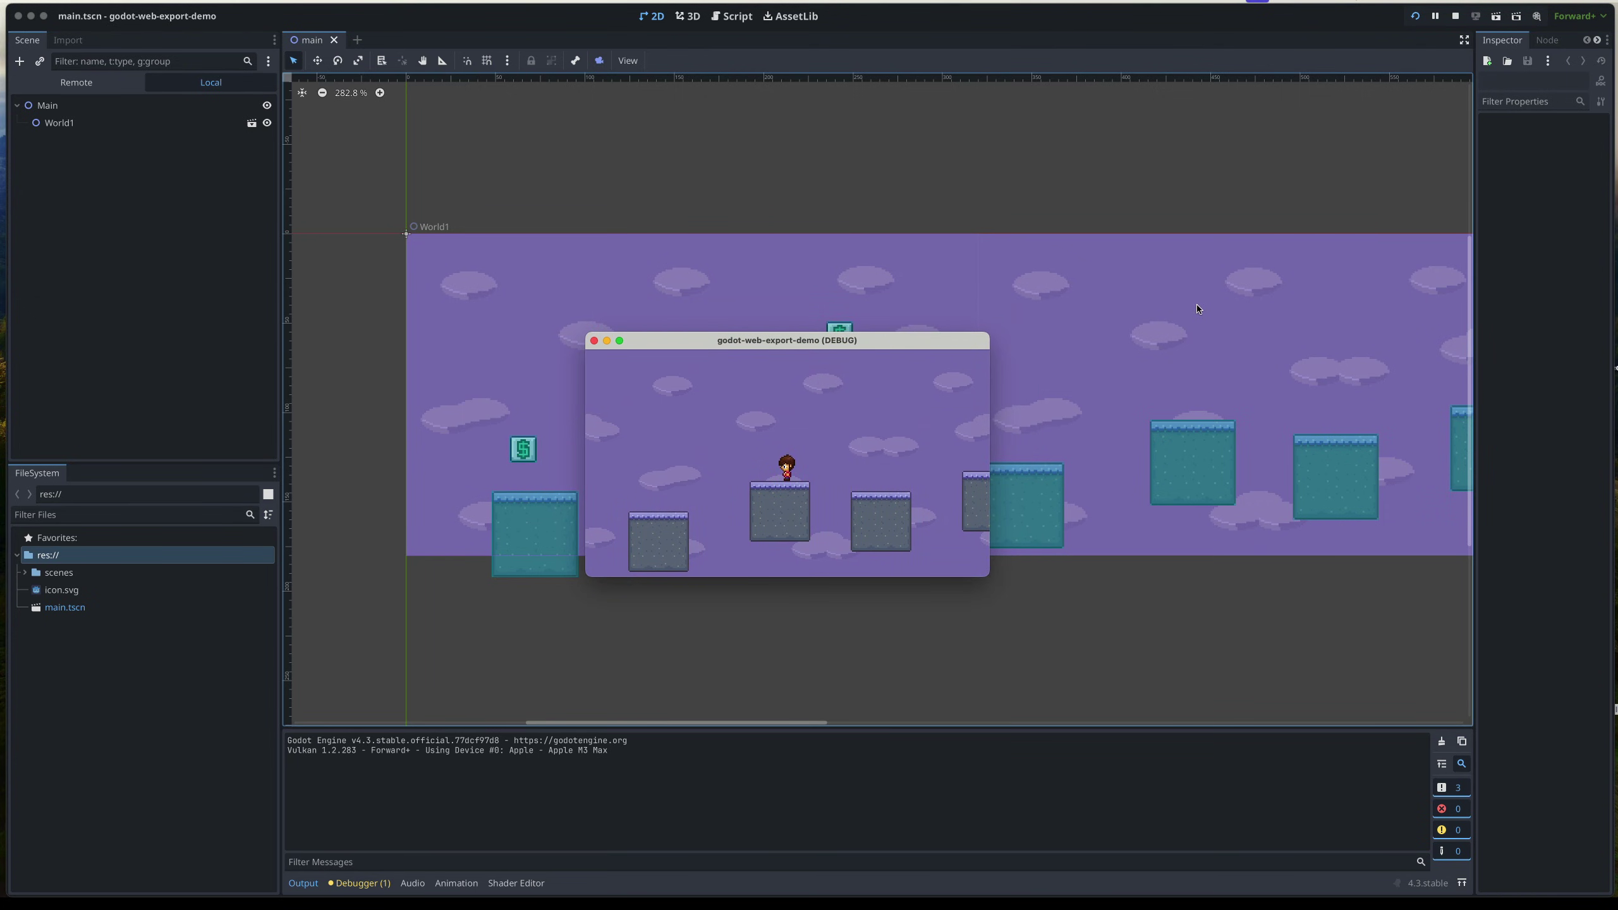
left_click(792, 165)
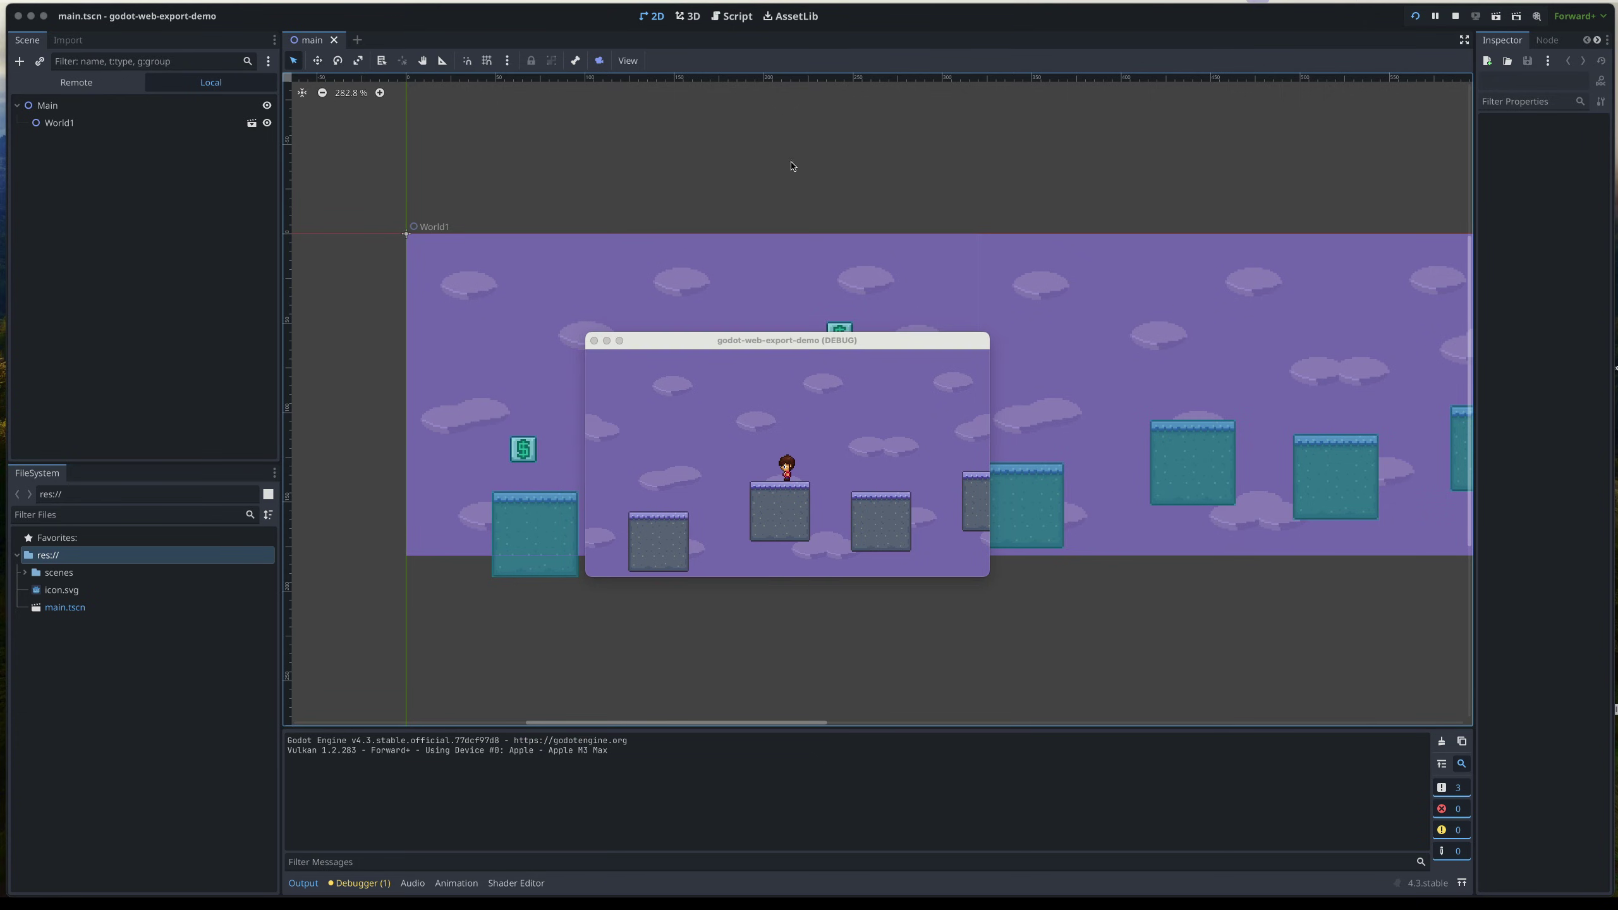
left_click(594, 340)
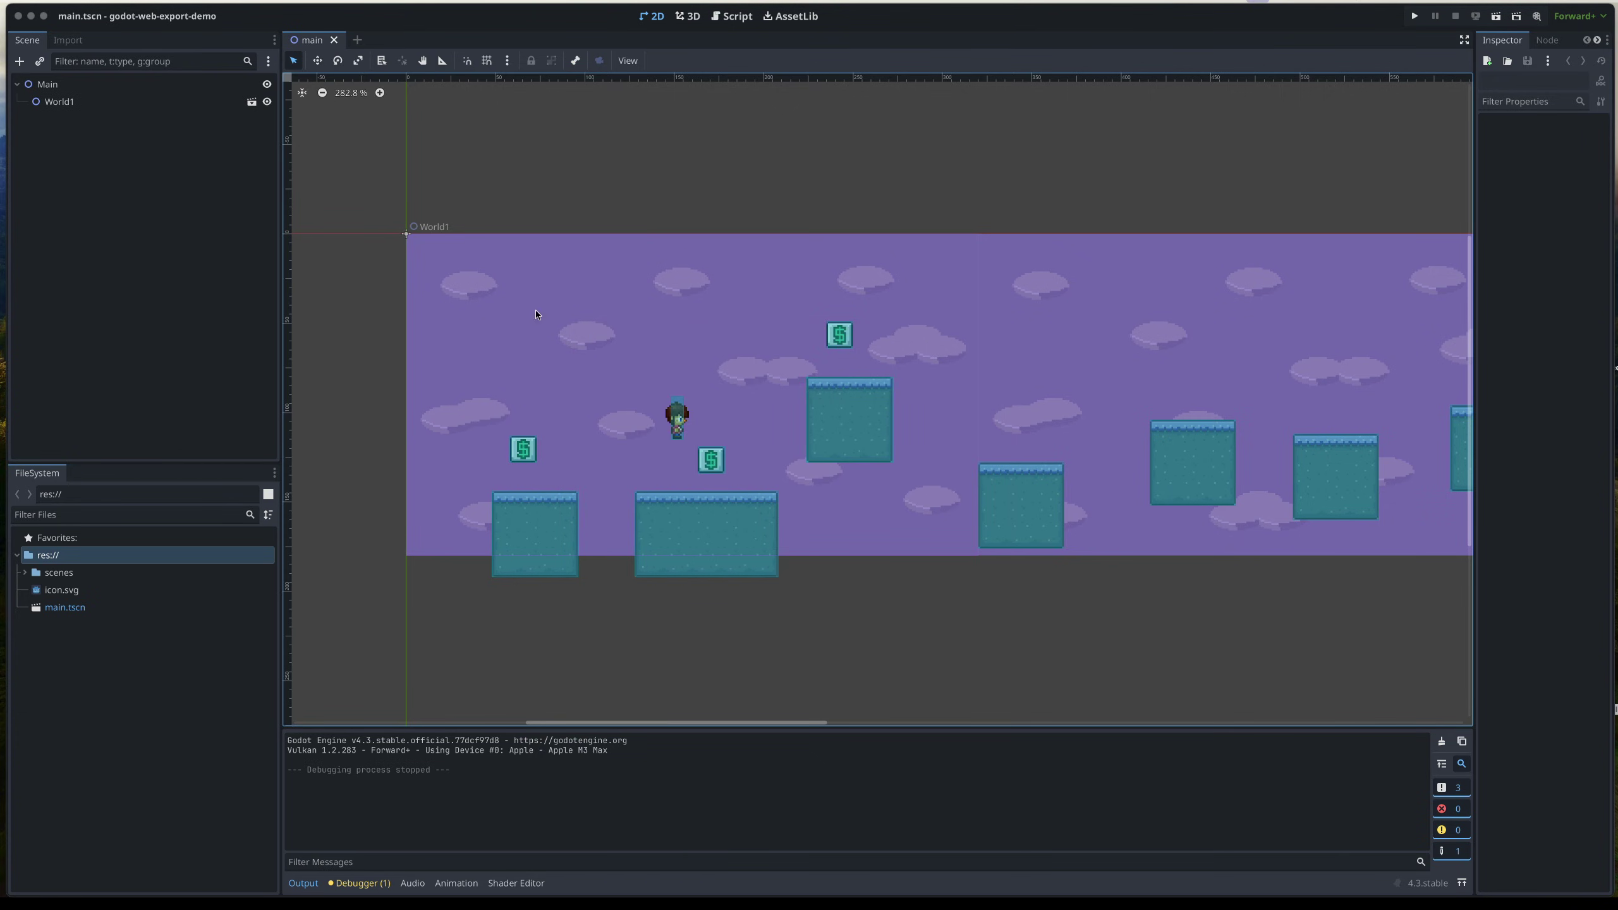
- Open the project's export settings and add a Web preset
left_click(128, 0)
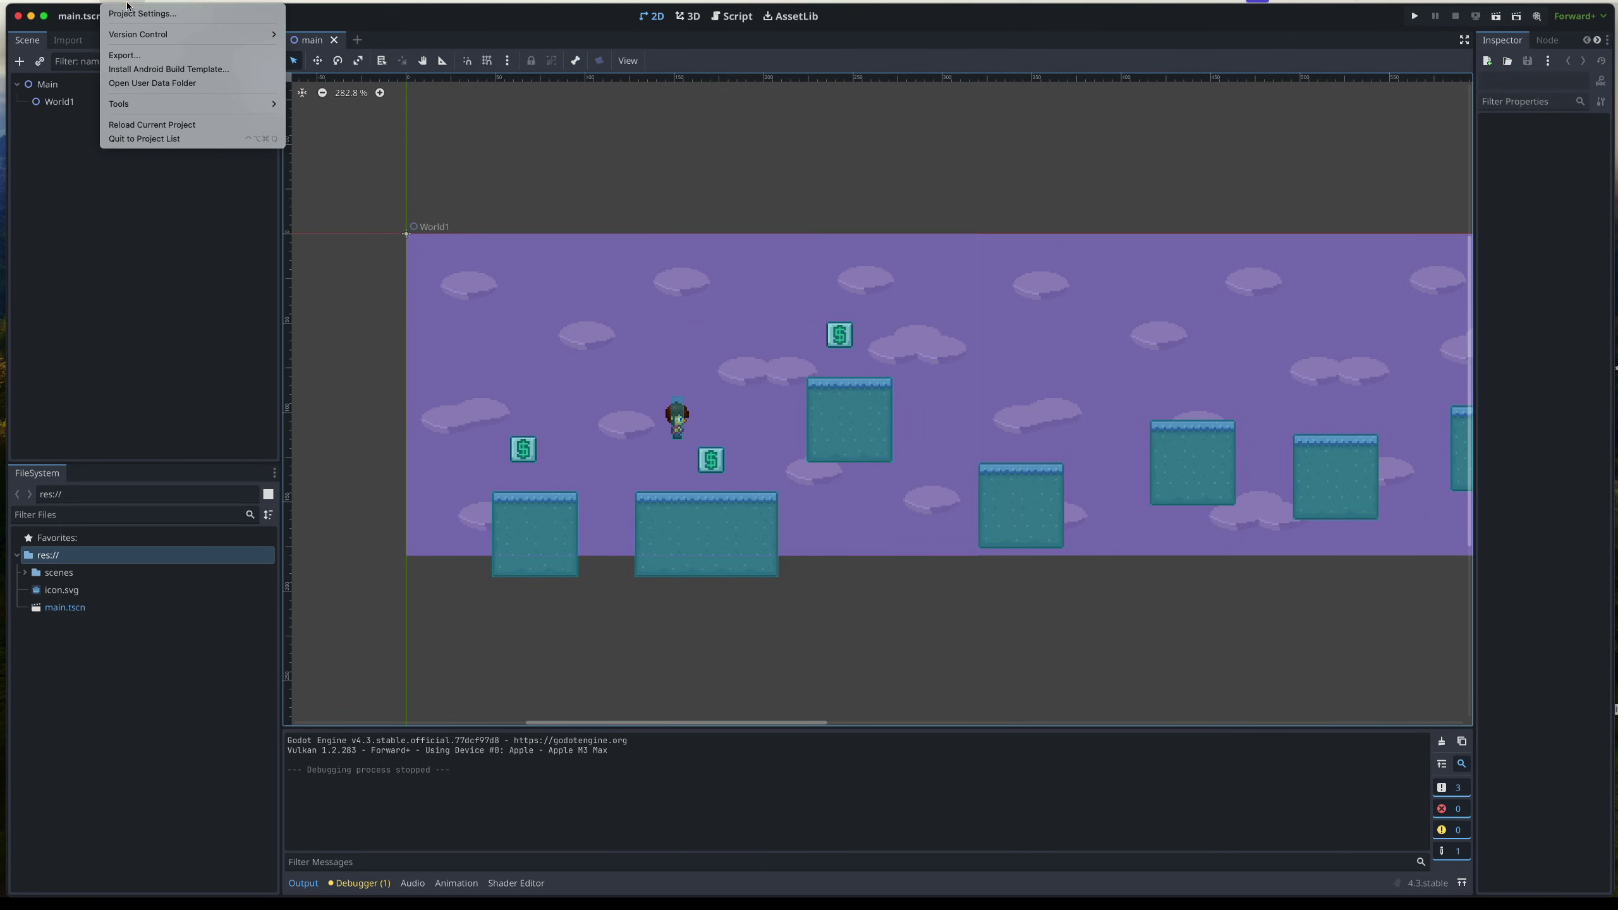
left_click(138, 56)
left_click_drag(667, 188, 918, 237)
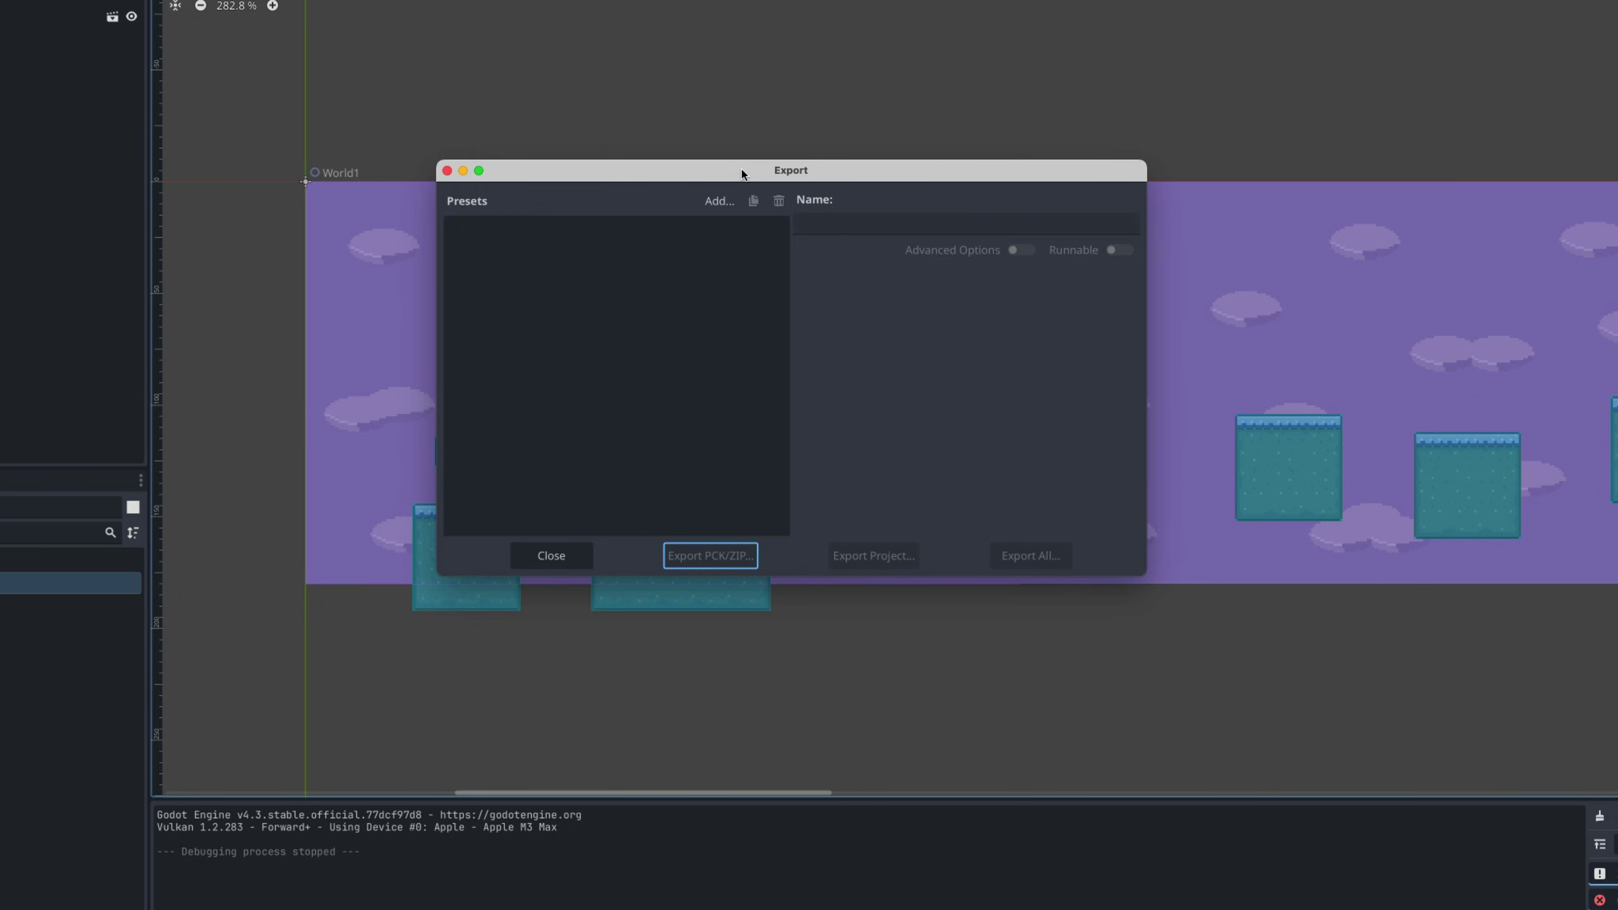
left_click(723, 201)
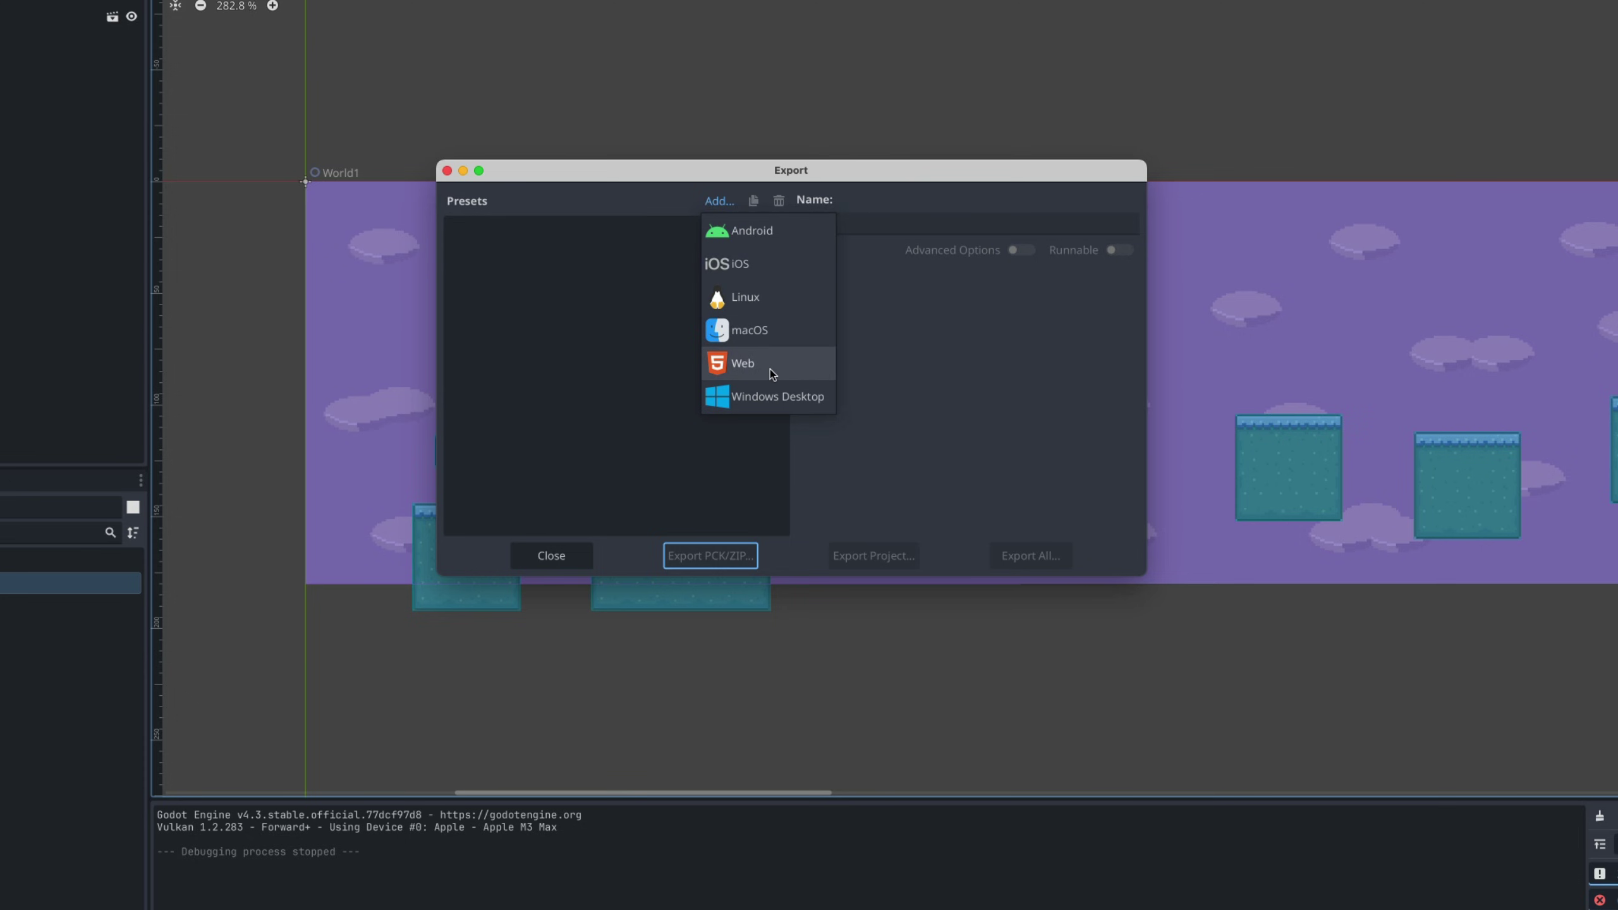
left_click(752, 365)
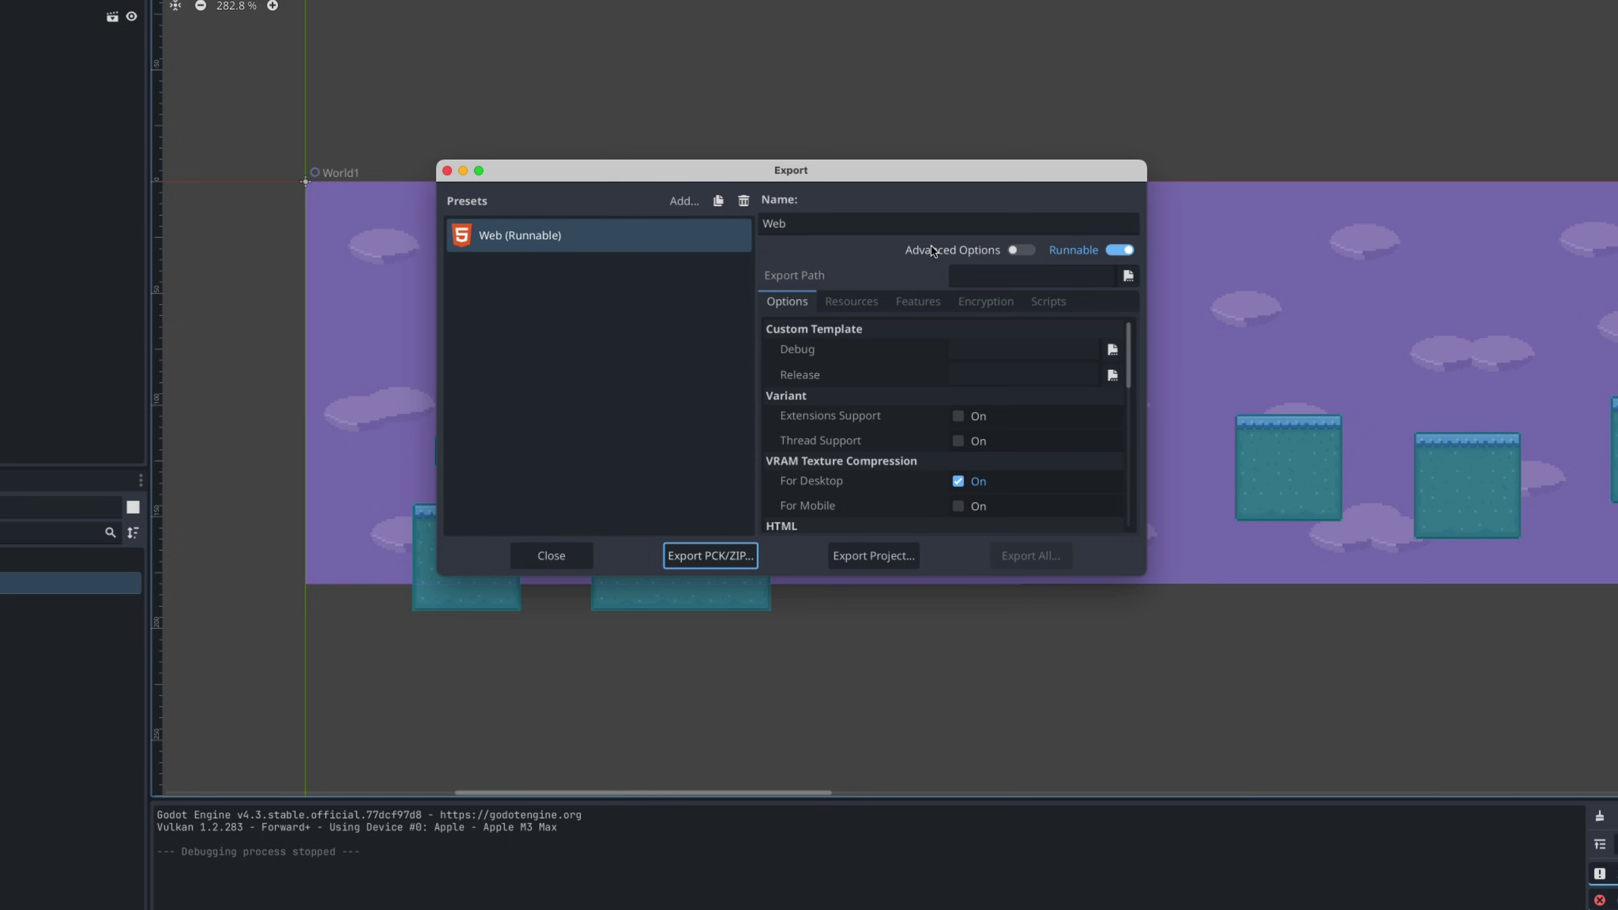
- Review the Web preset's name and export options, and place the text cursor in the Head Include field
left_click(885, 223)
scroll(941, 343, "down", 2)
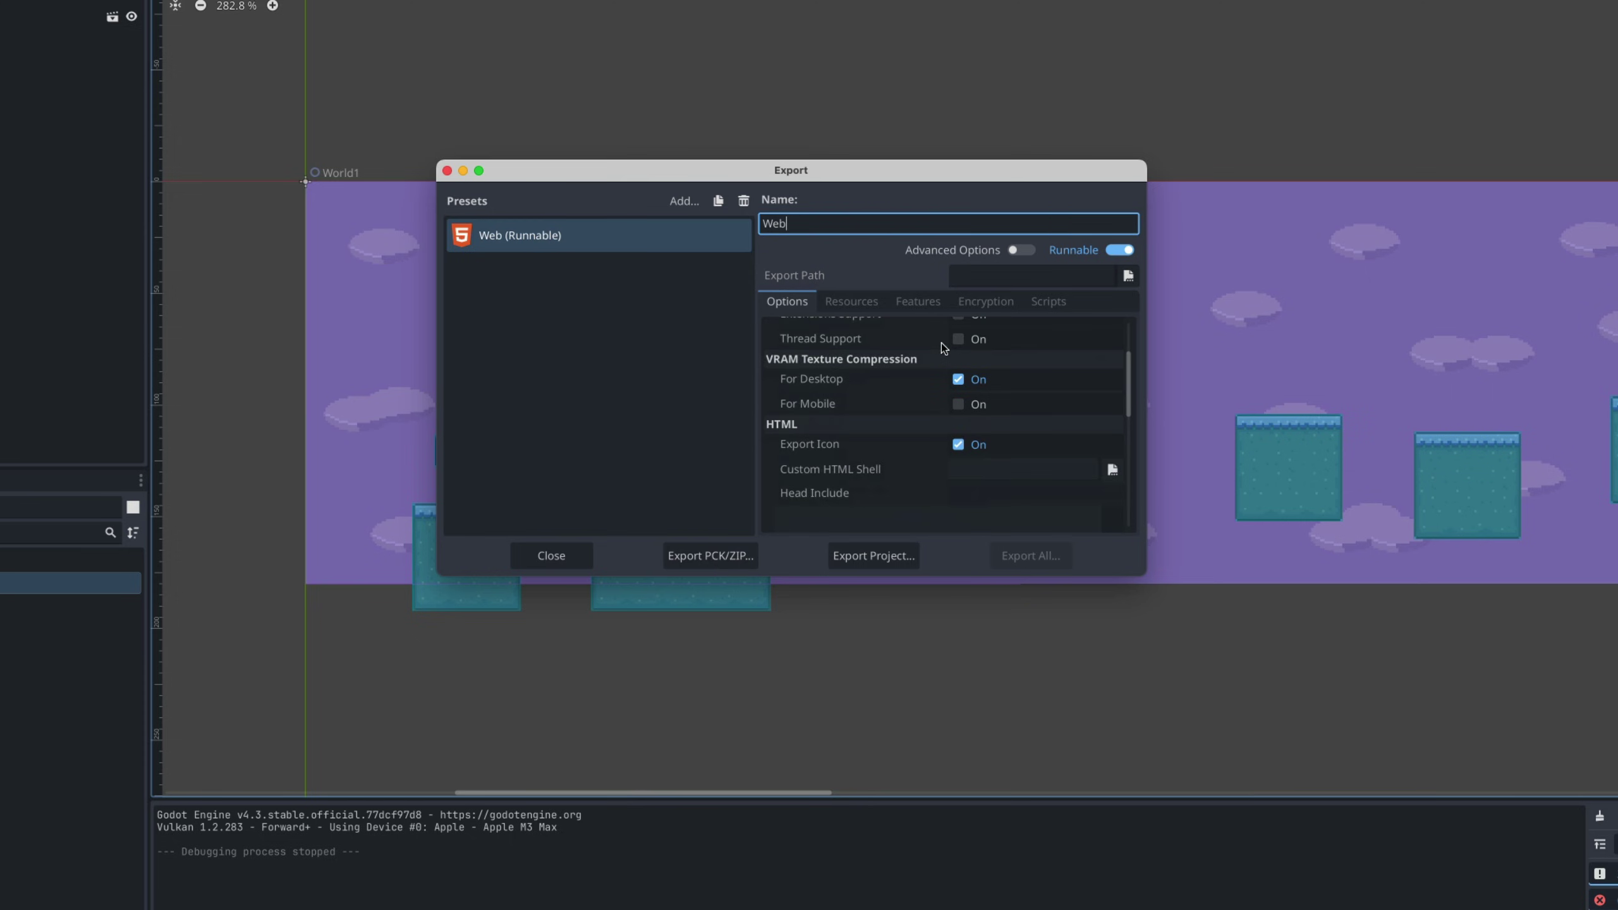
scroll(941, 343, "down", 5)
scroll(915, 379, "up", 10)
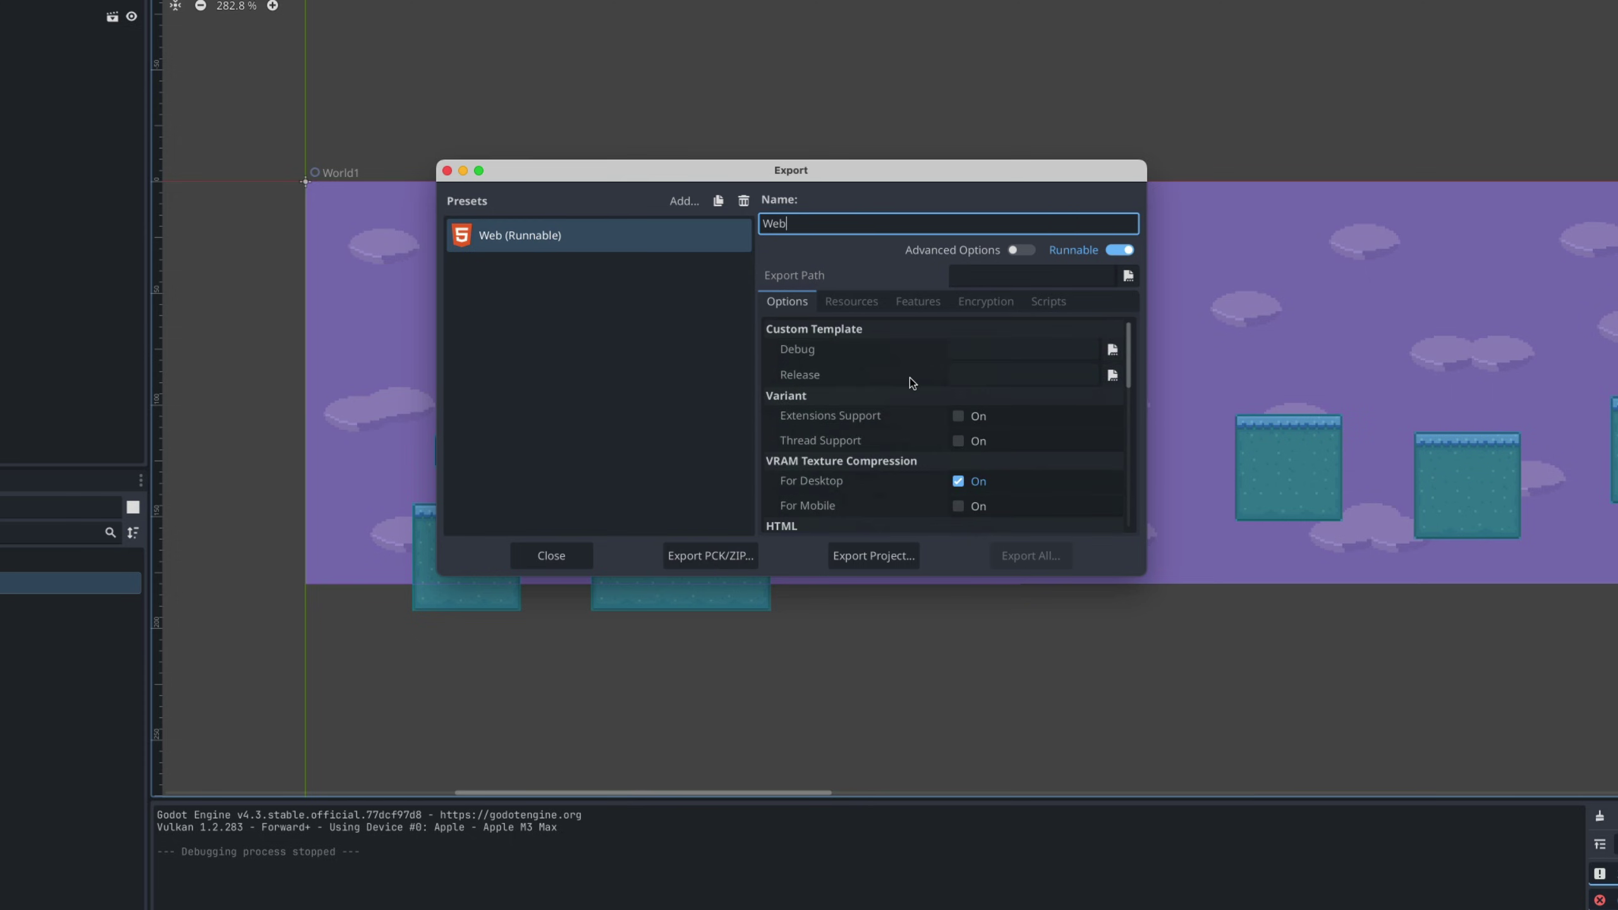
scroll(907, 386, "down", 5)
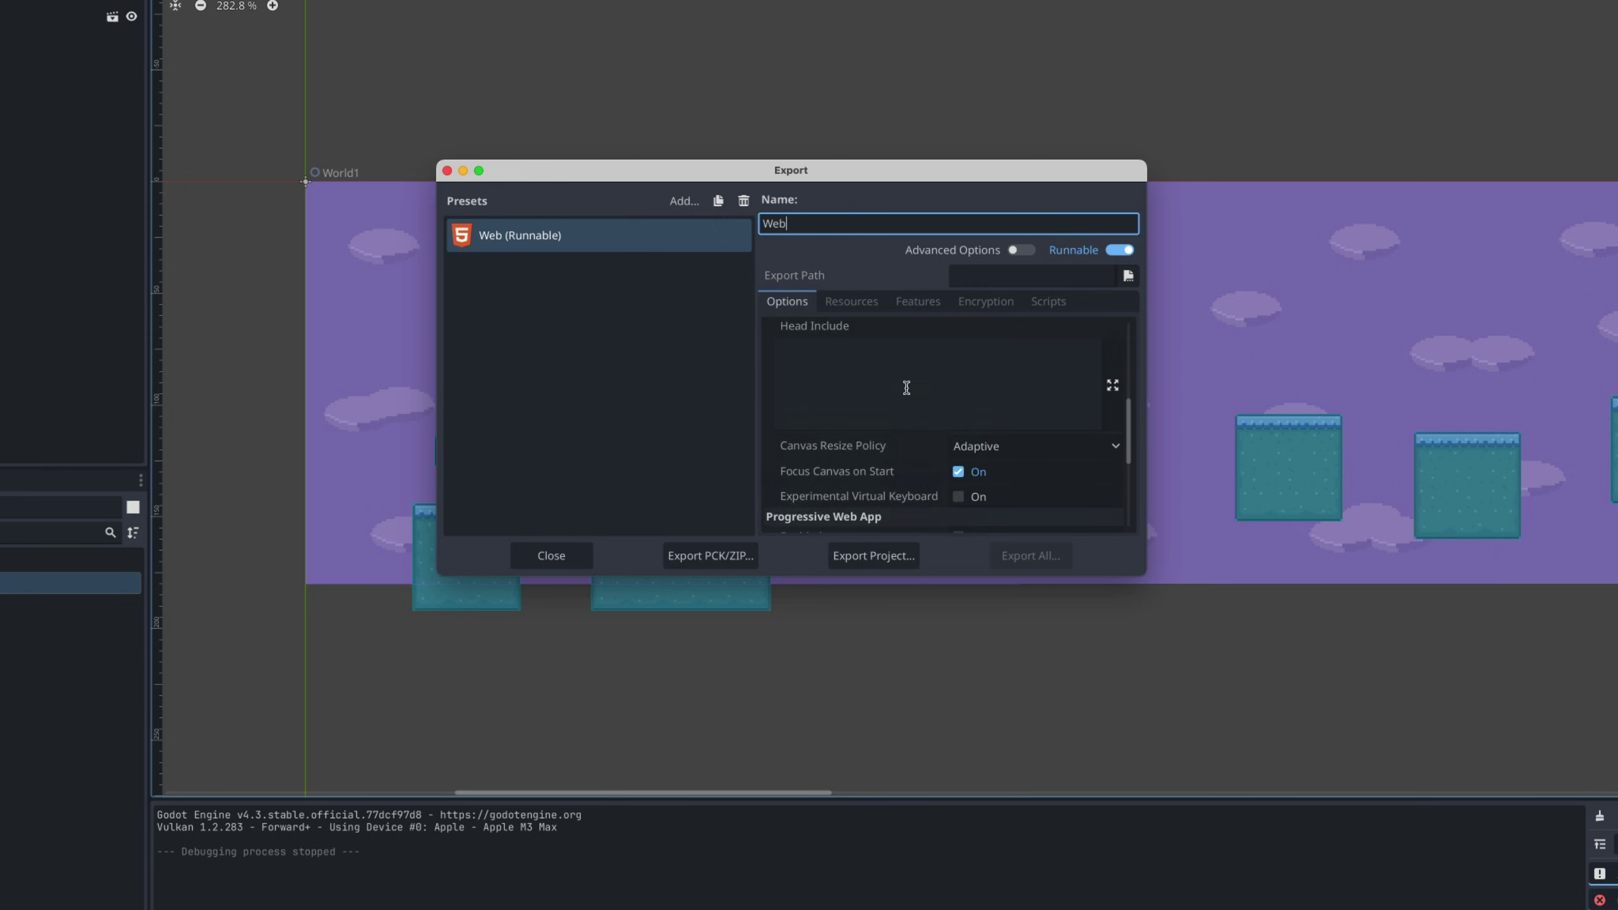
scroll(907, 387, "up", 2)
left_click(899, 405)
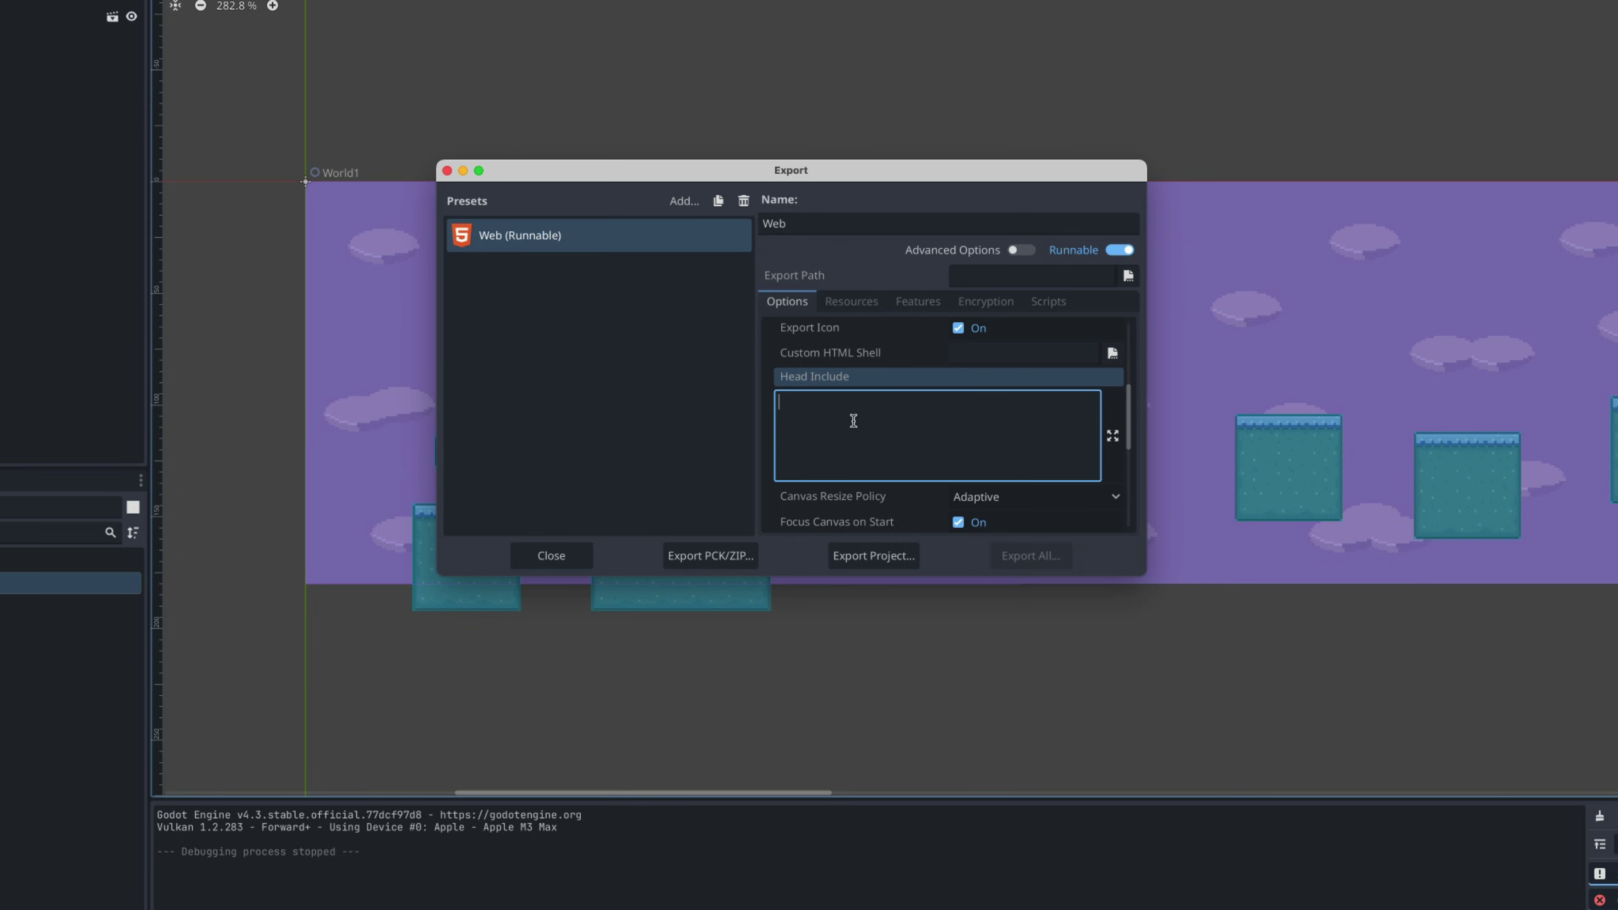
- Review the remaining Web preset options down to the Progressive Web App settings
scroll(851, 424, "down", 4)
scroll(852, 424, "down", 3)
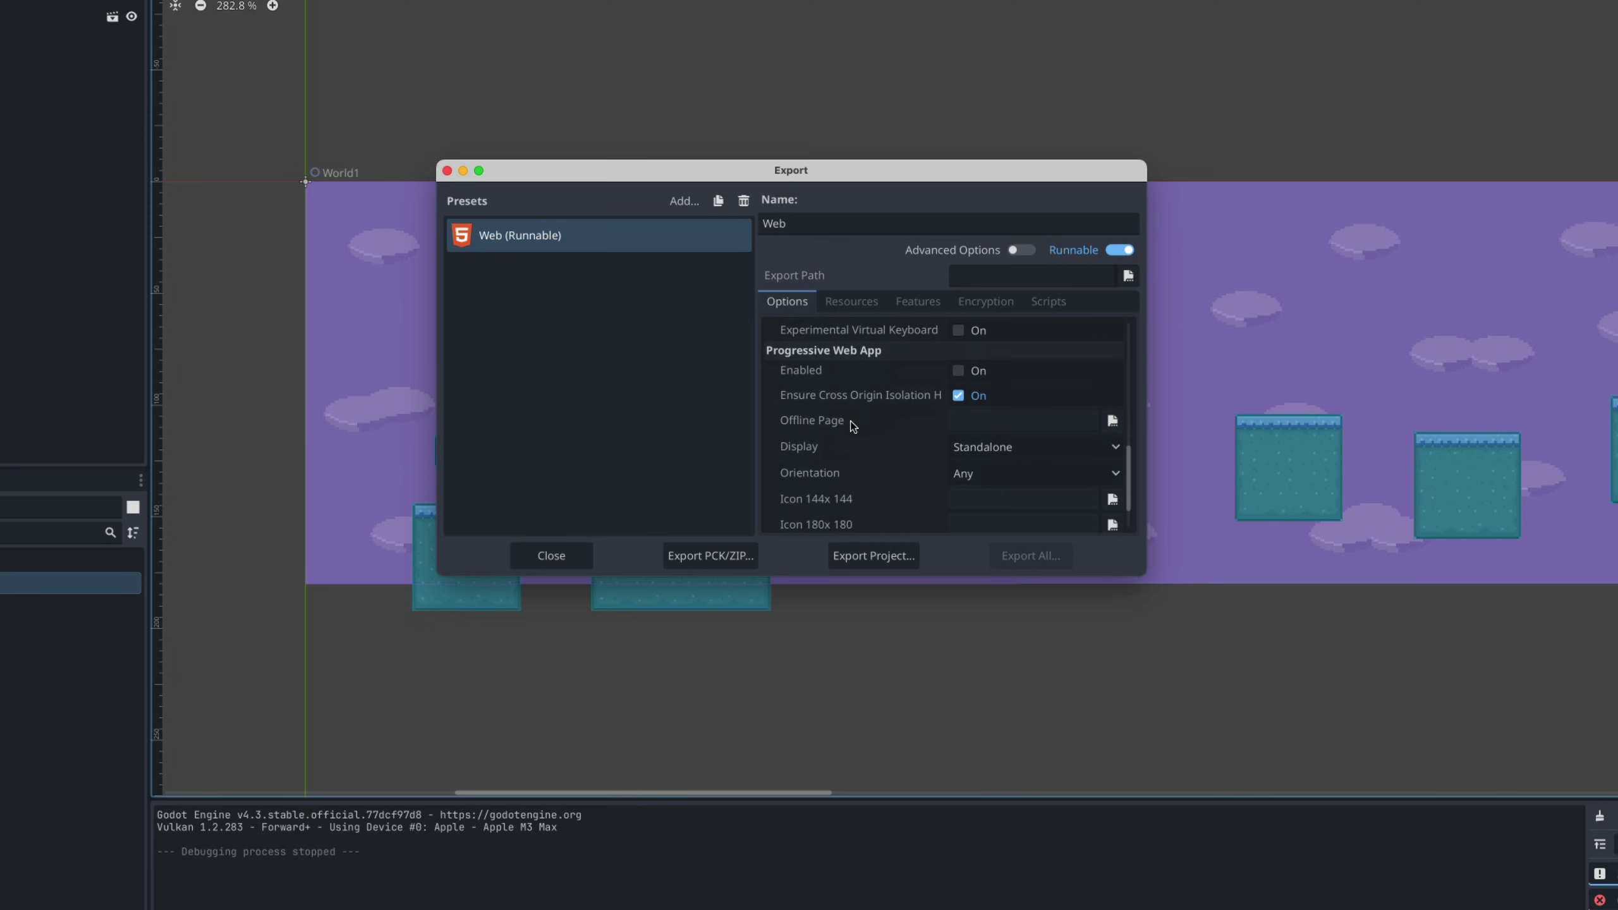
scroll(853, 423, "up", 10)
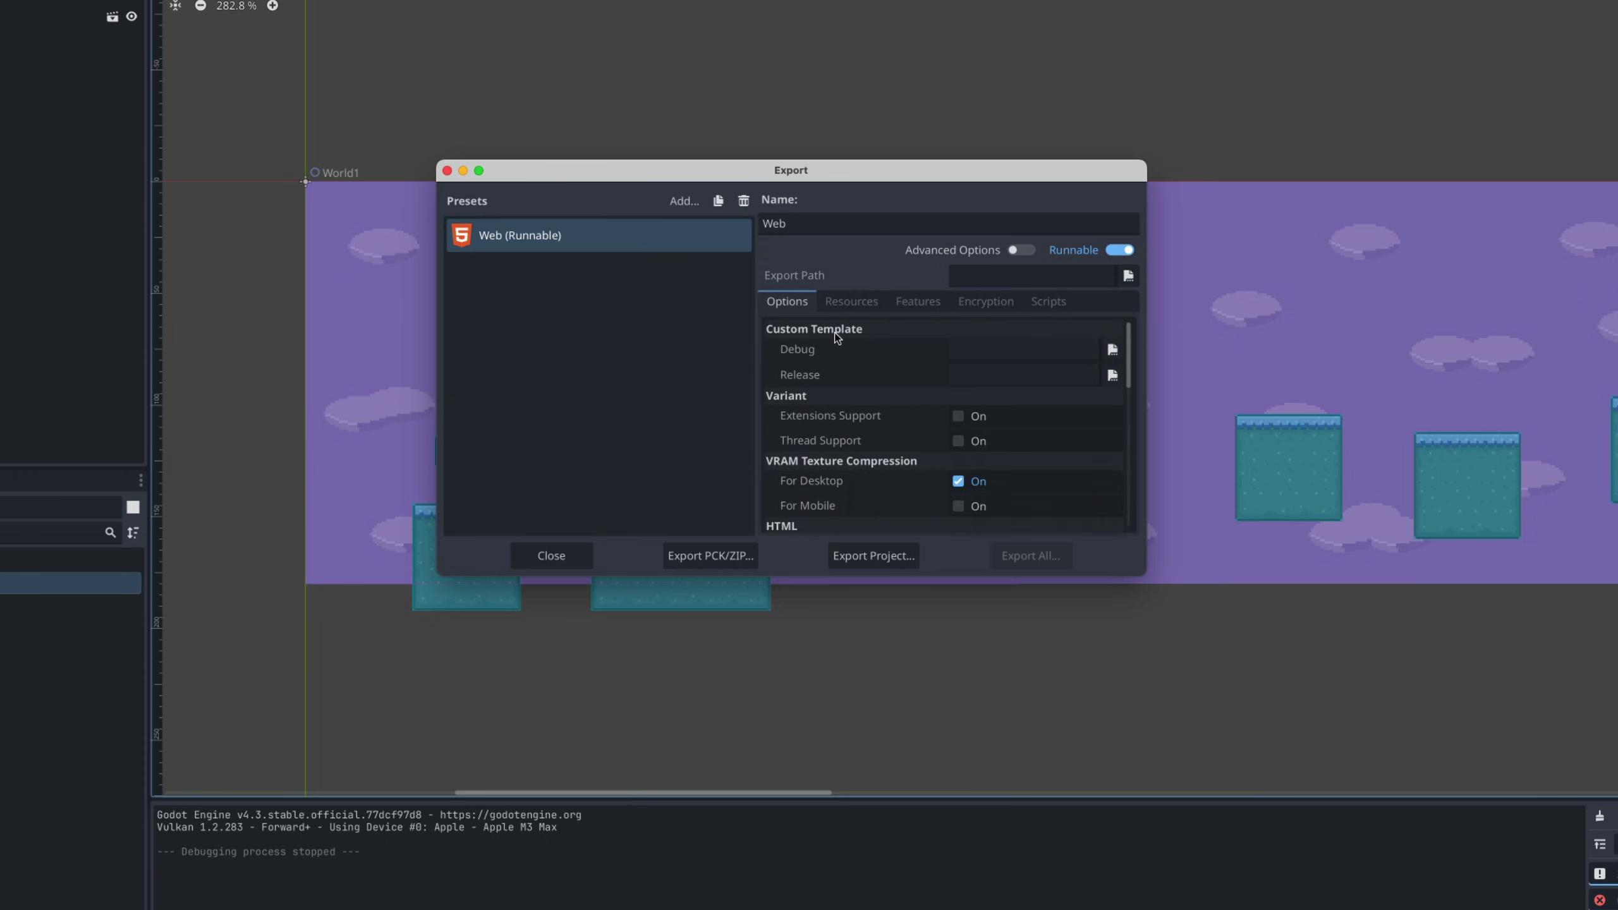
- Add the custom feature is_production_on_web to the Web preset
left_click(929, 307)
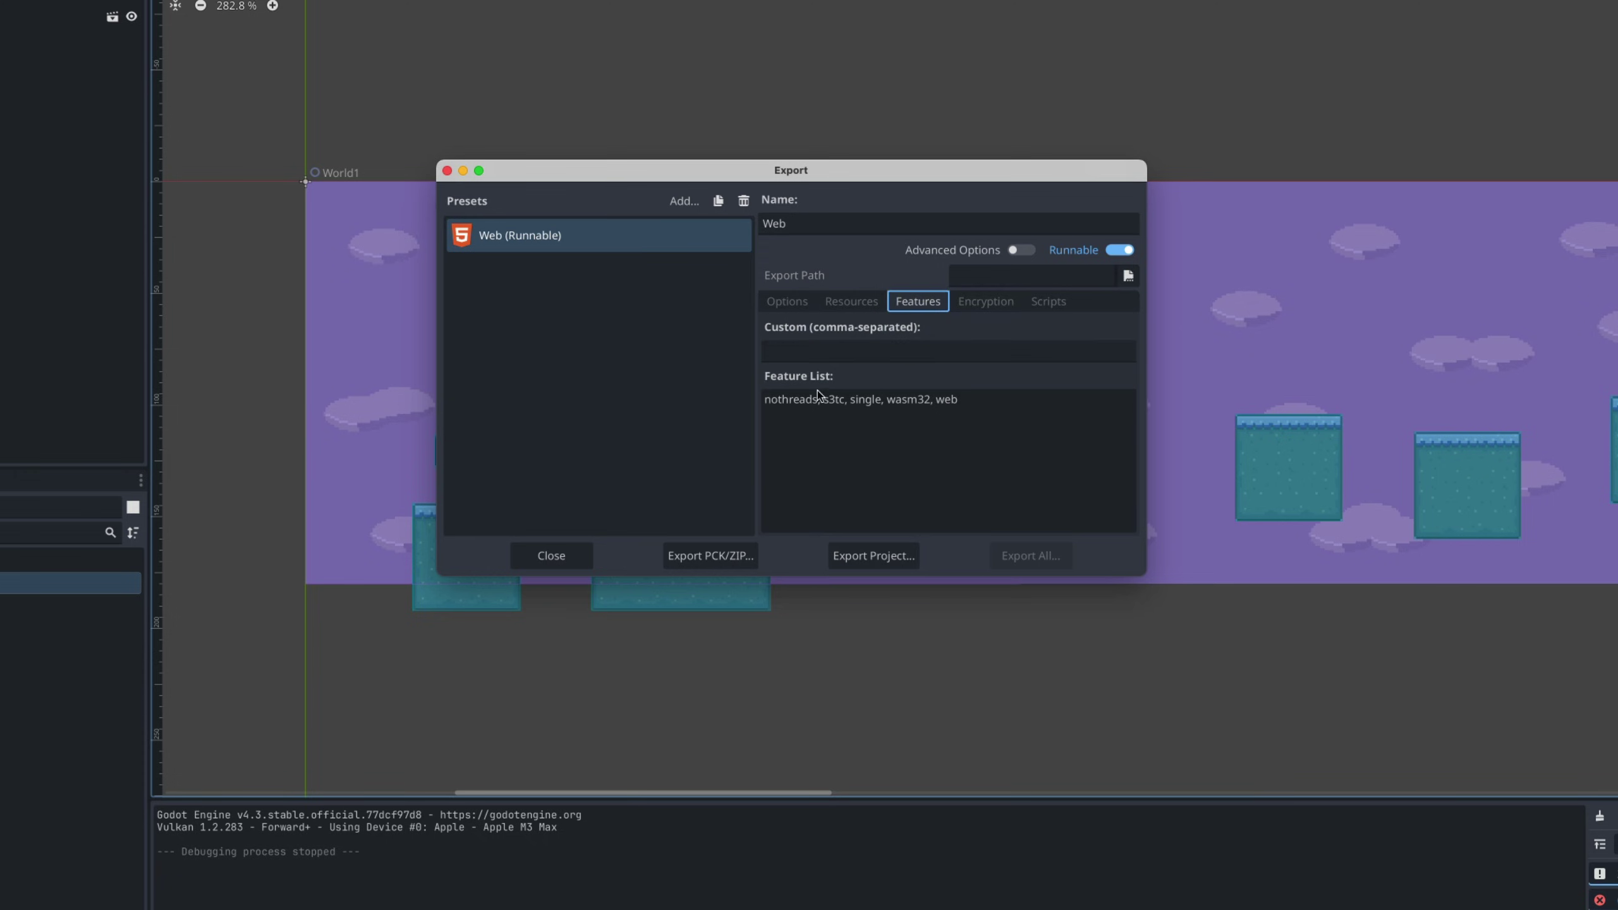
left_click(854, 348)
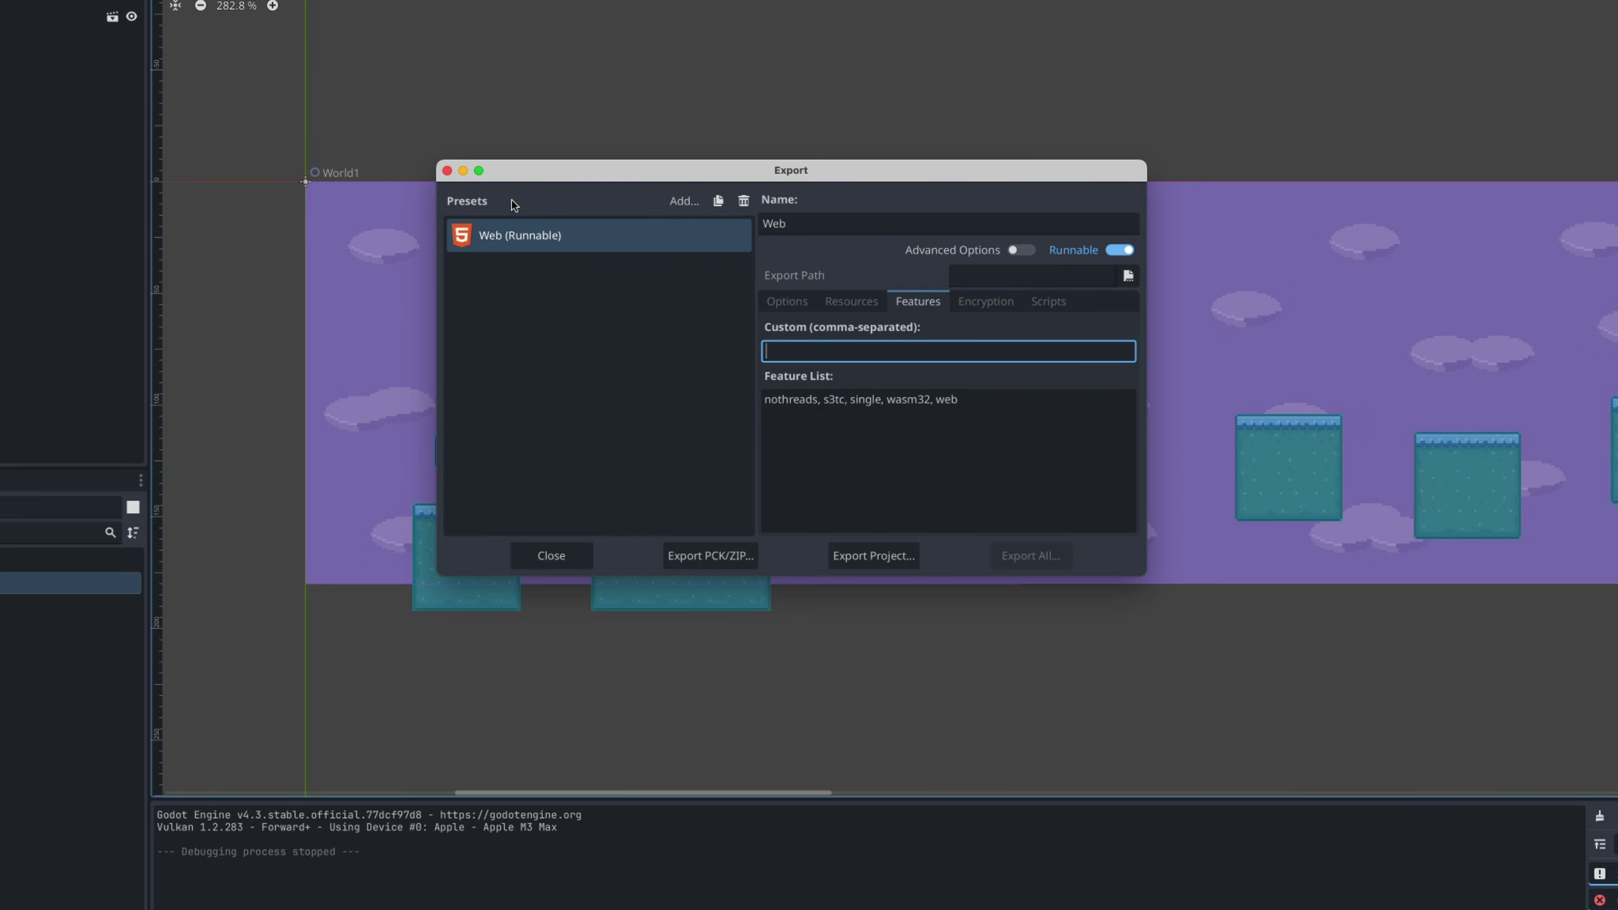
type("is_p")
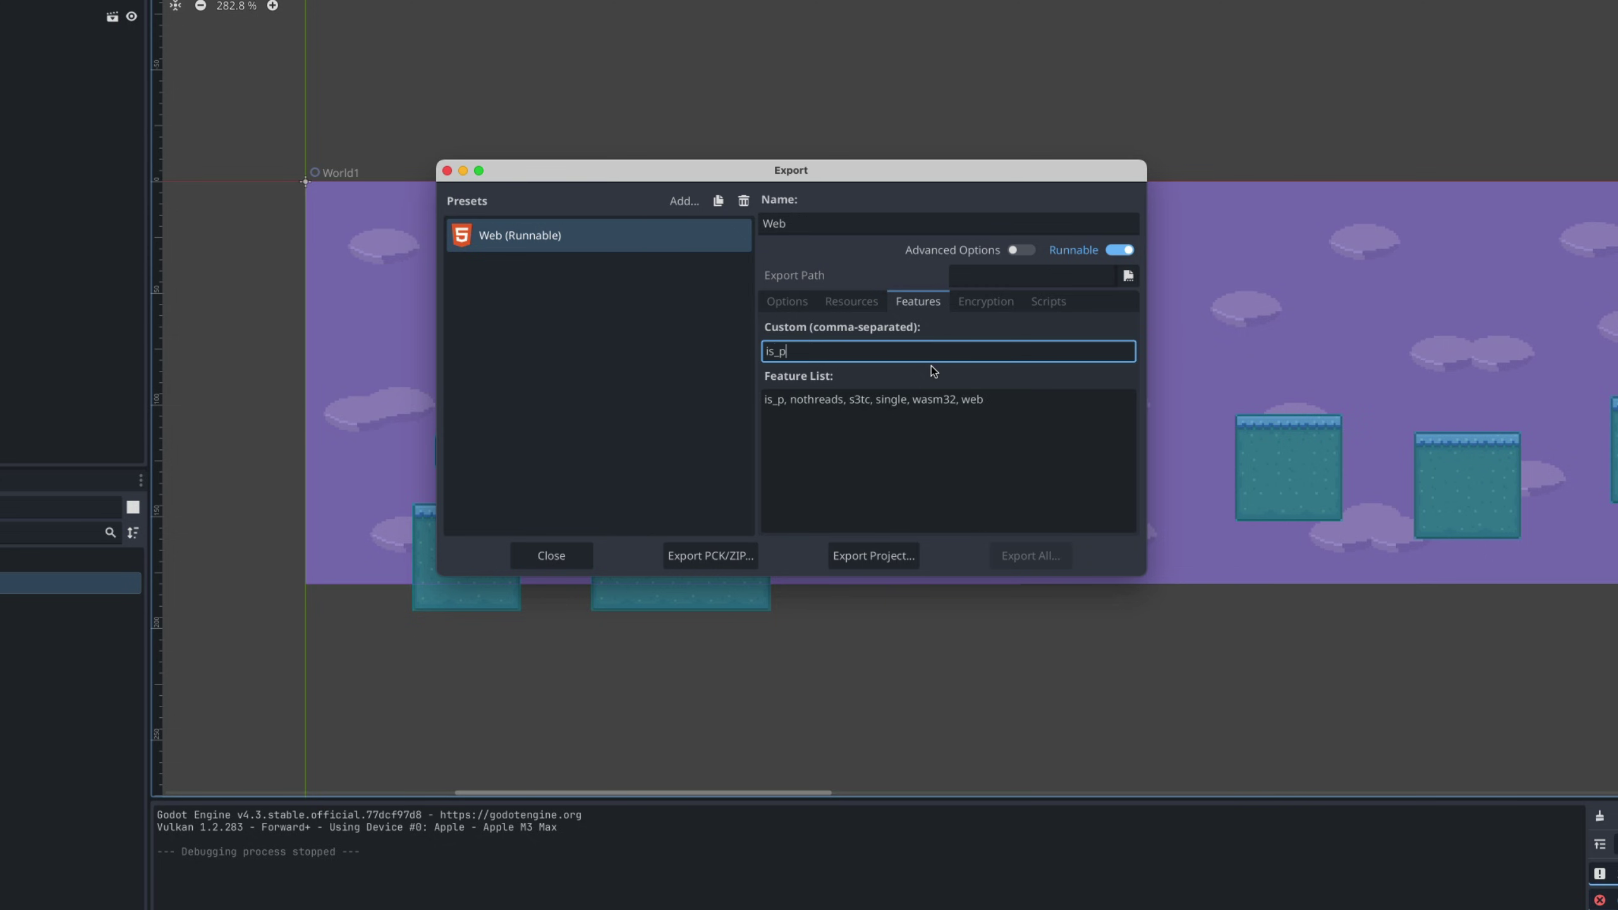
type("roduction_on_web")
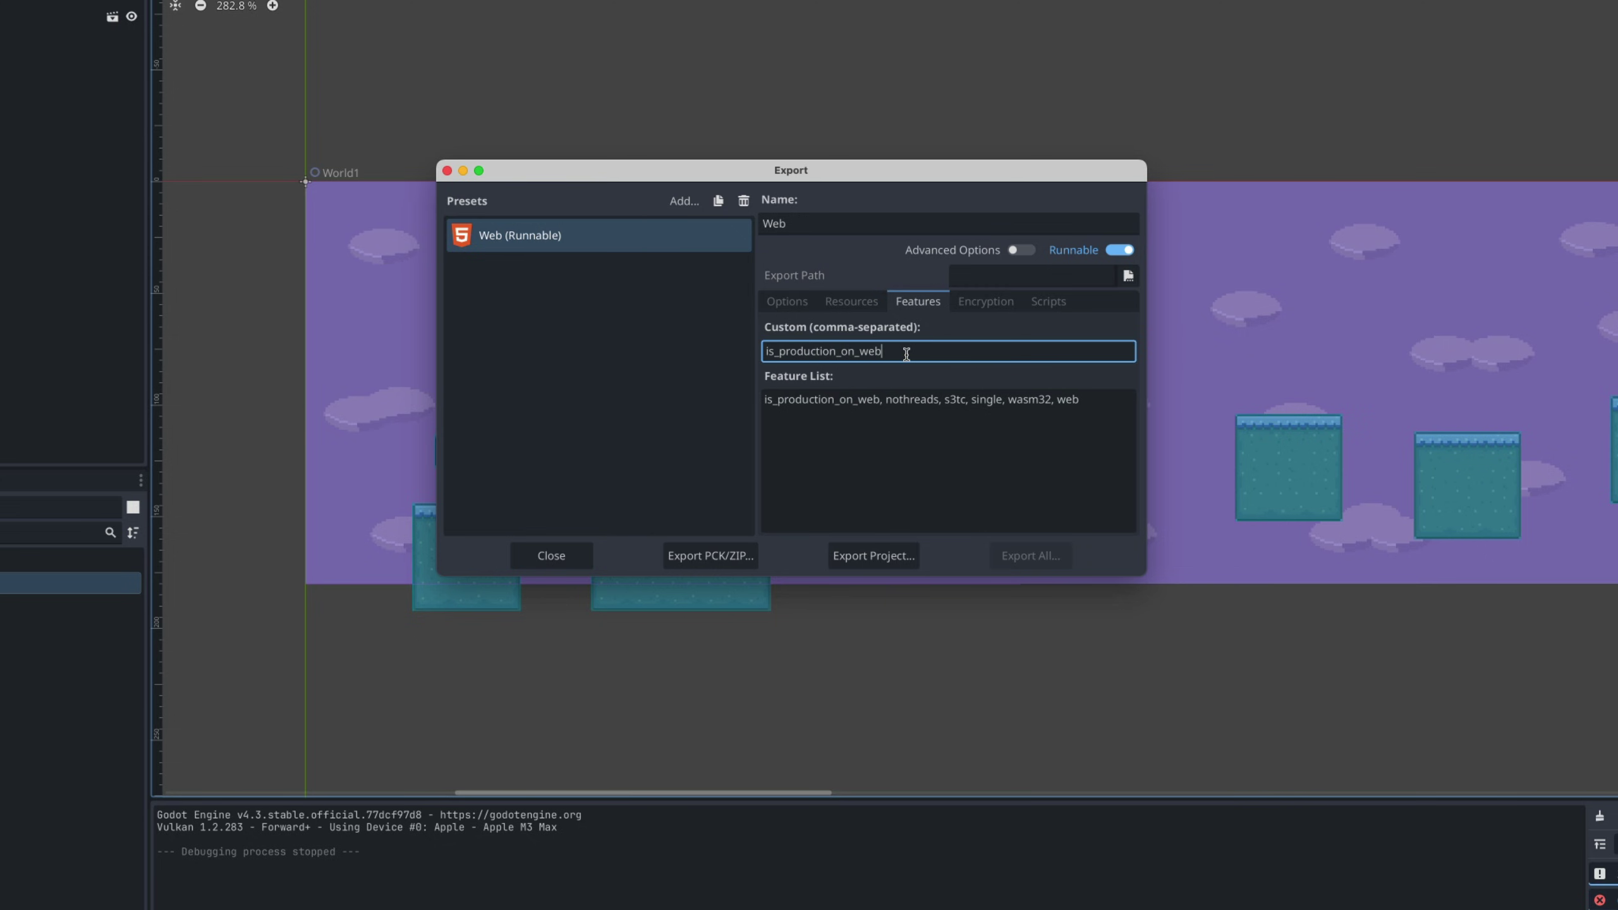
- Clear the Web preset's custom feature entry and return to its export options
double_click(905, 354)
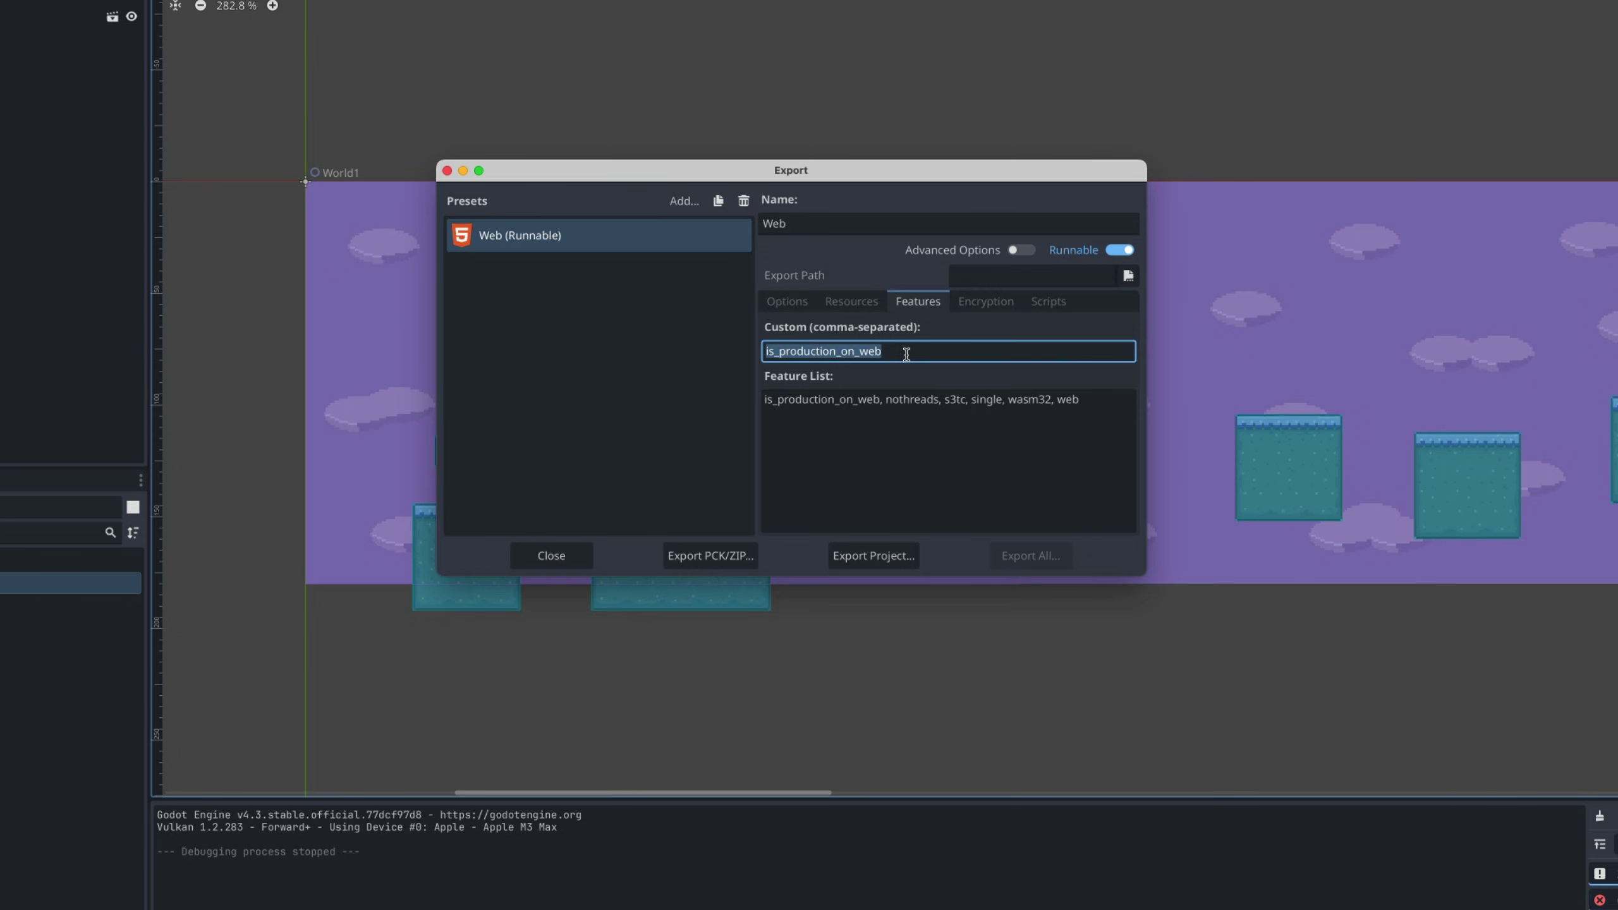
left_click(906, 355)
double_click(906, 355)
key("BackSpace")
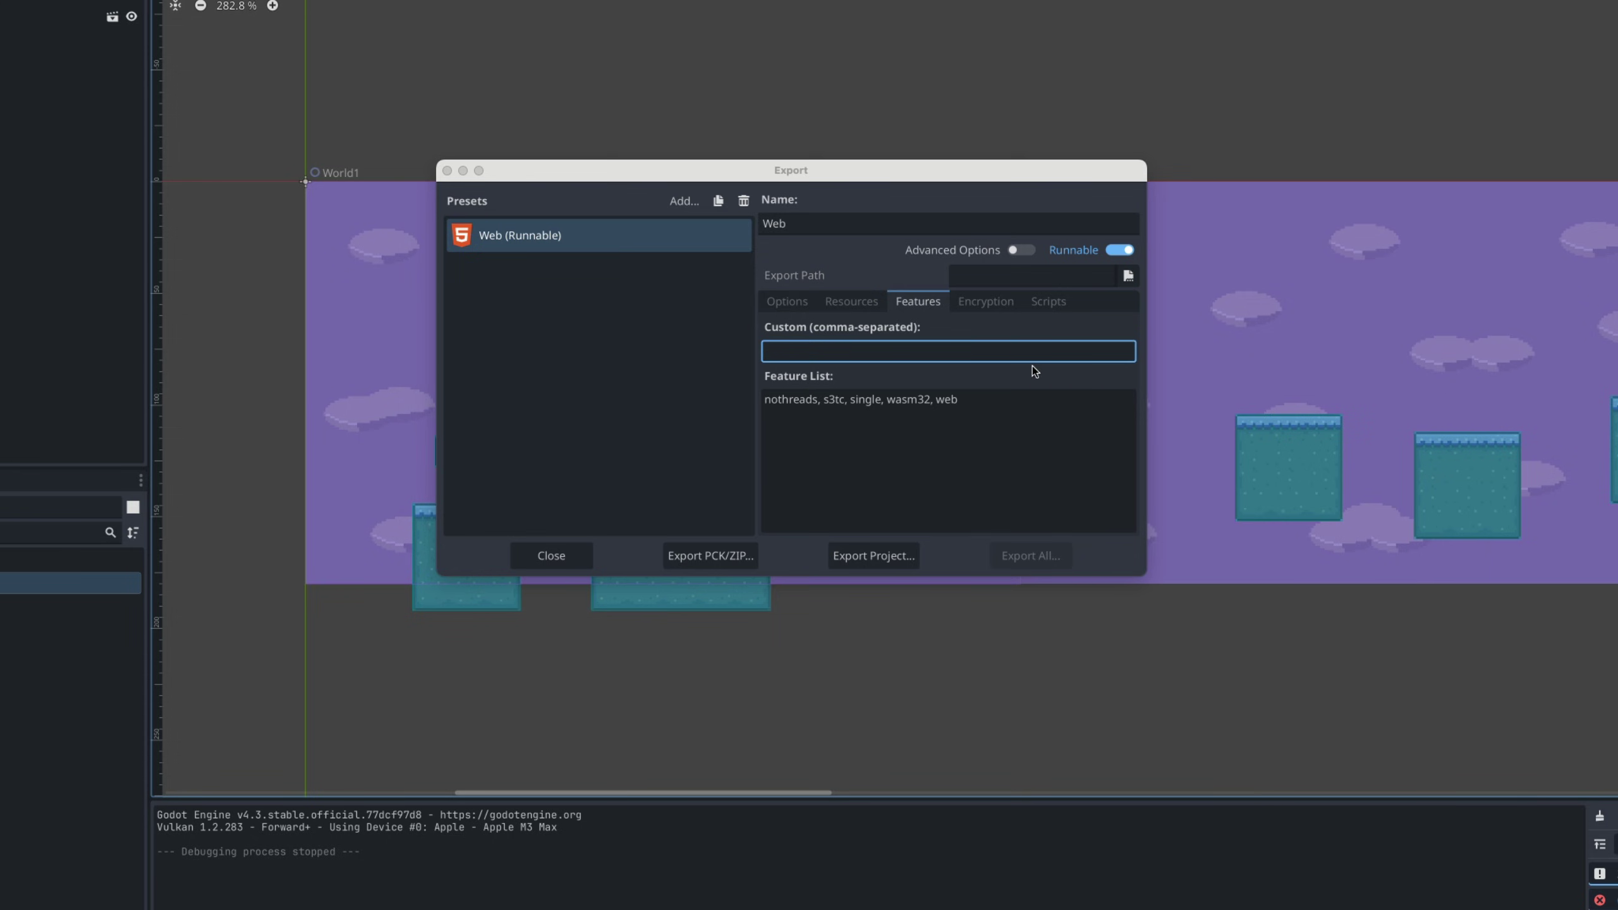
left_click(798, 308)
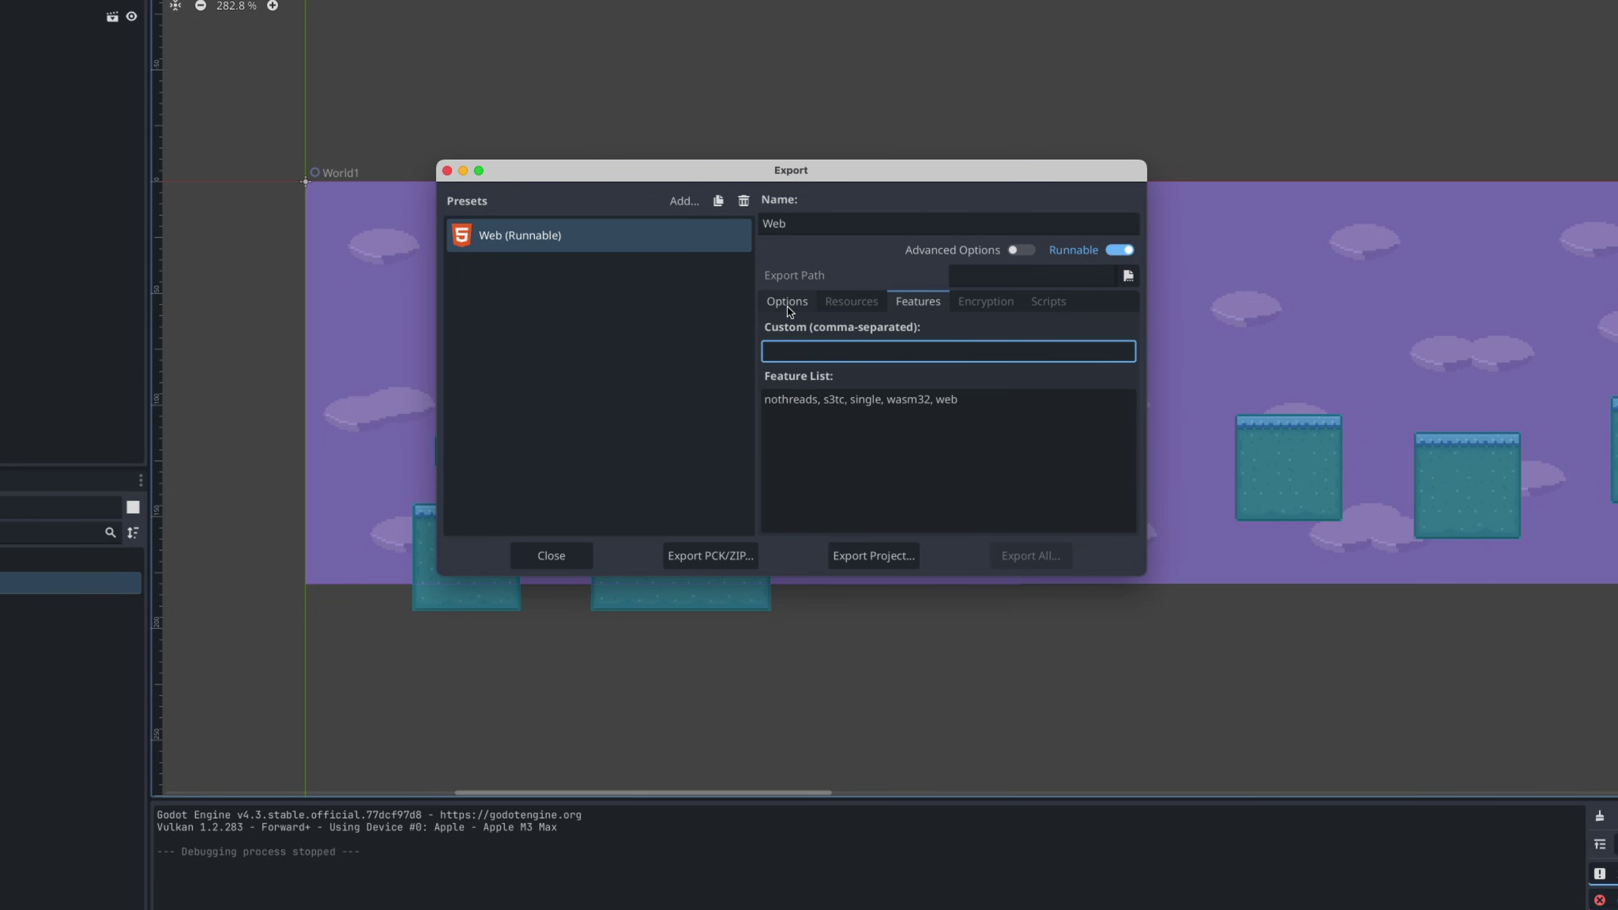
left_click(789, 306)
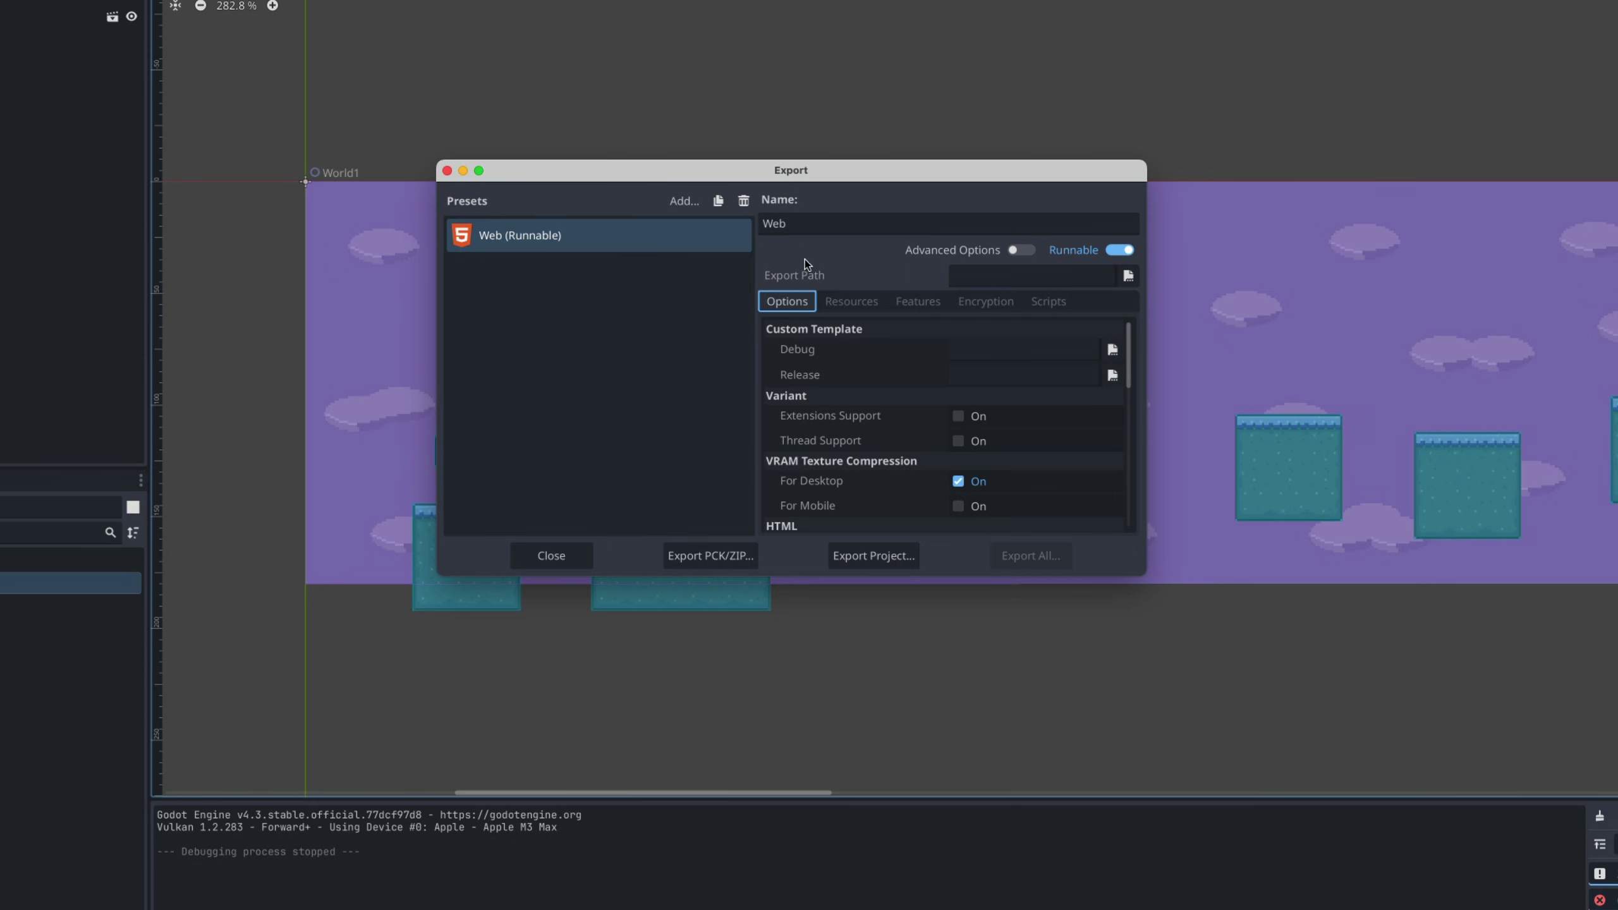
- Start exporting the project and create a folder named exports in the godot-web-export-demo directory
left_click(874, 554)
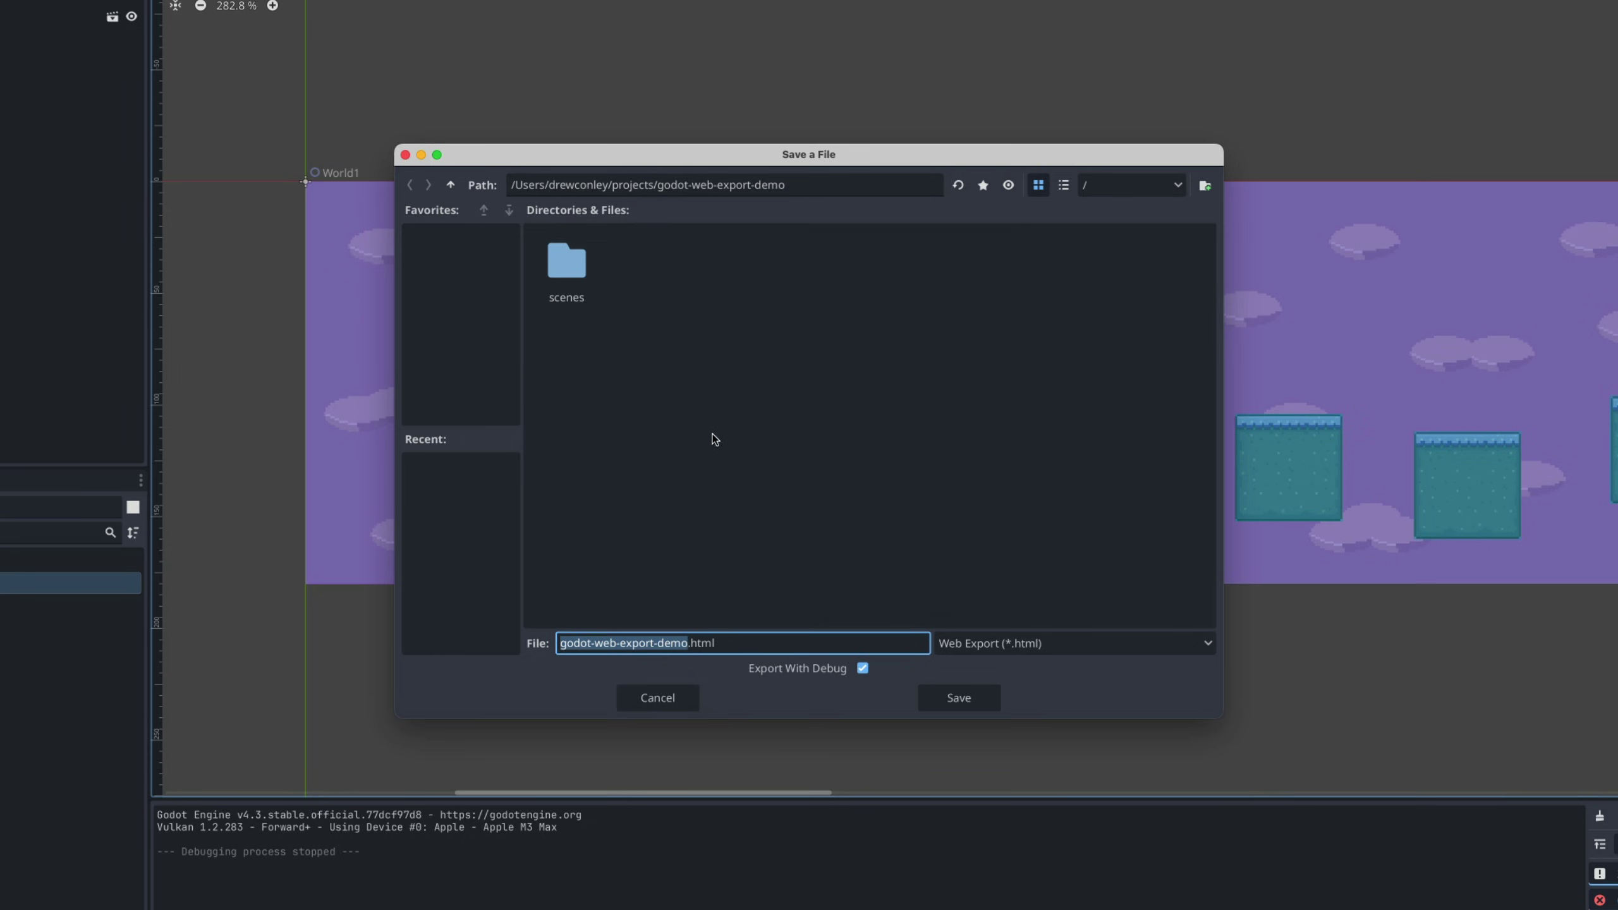
right_click(540, 293)
right_click(758, 297)
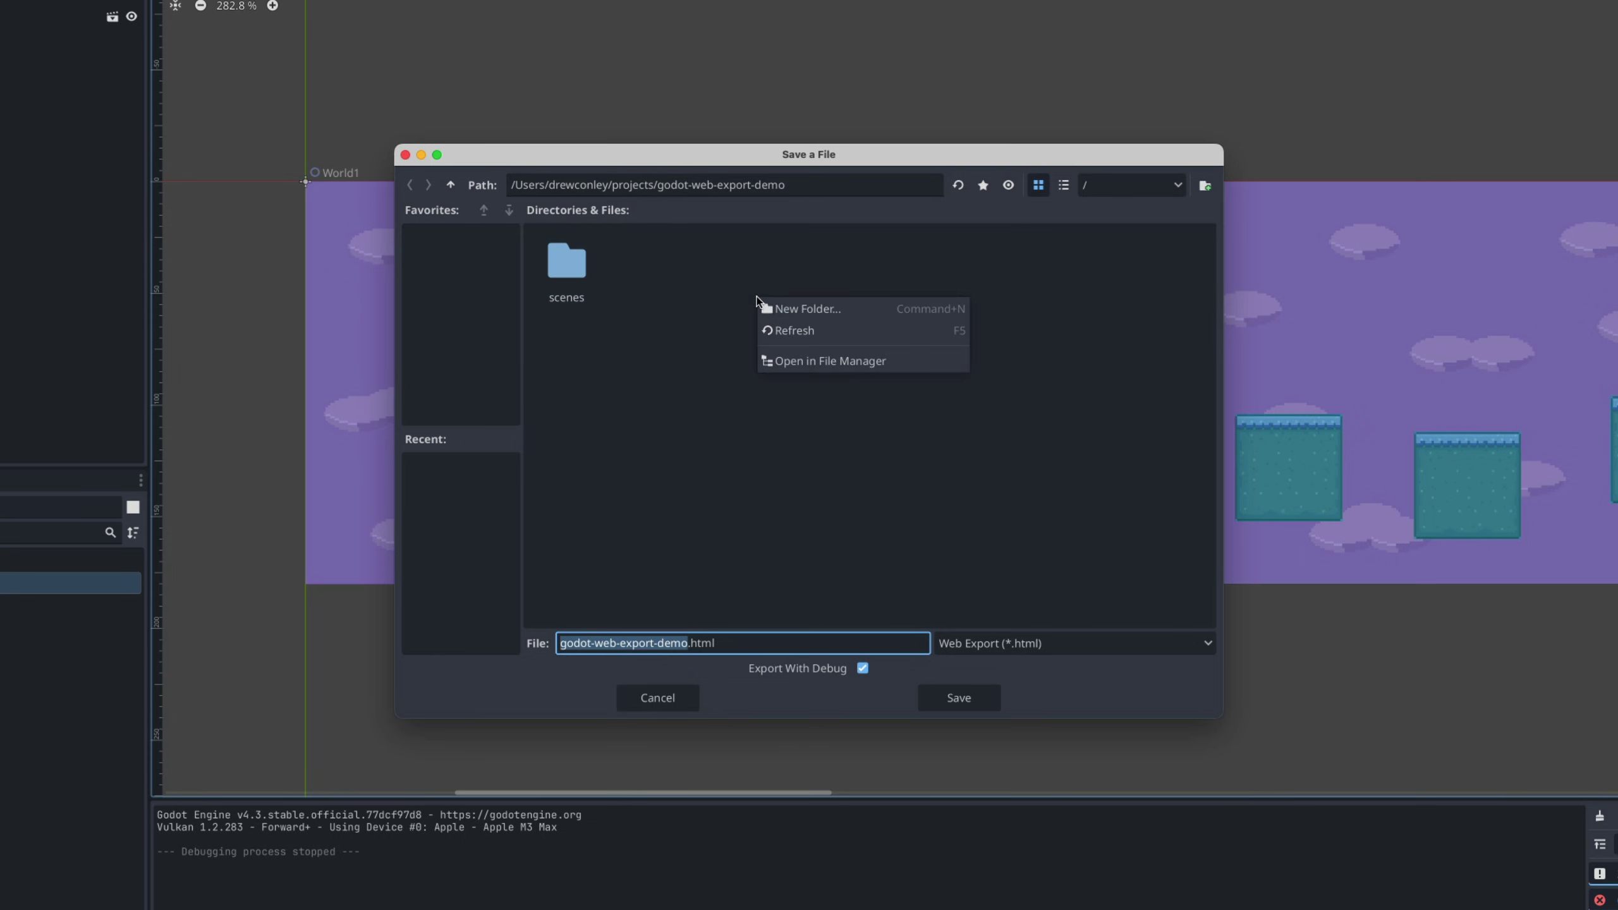
left_click(793, 311)
type("exports")
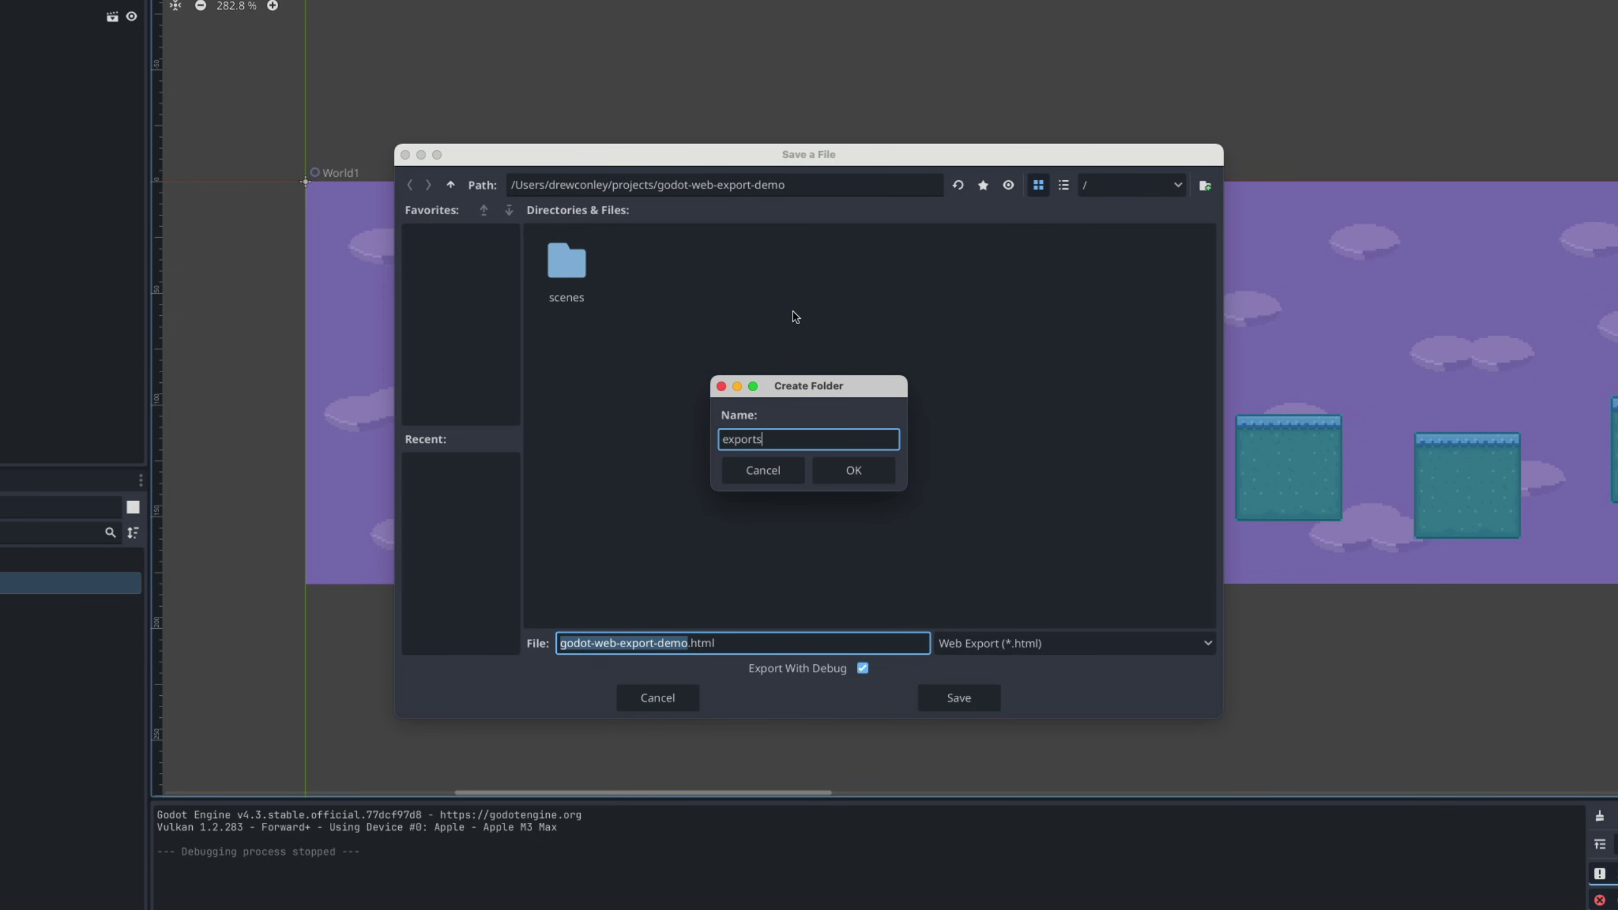
key("Return")
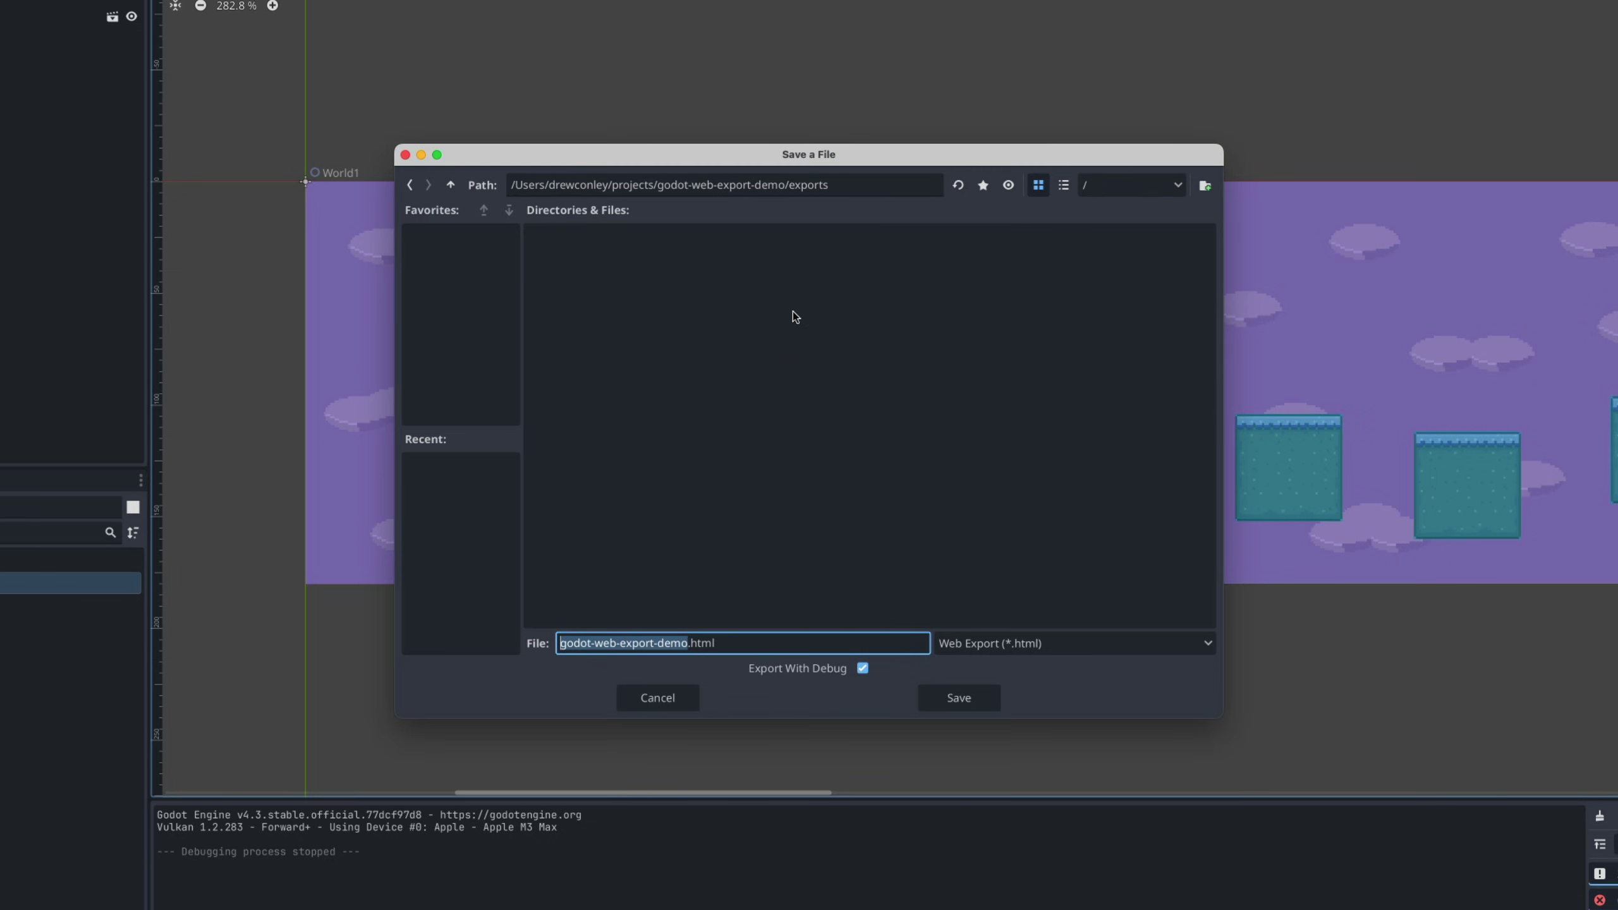
- Create a web folder inside exports and save the web export there as godot-web-export-demo.html
right_click(718, 267)
left_click(741, 278)
type("web")
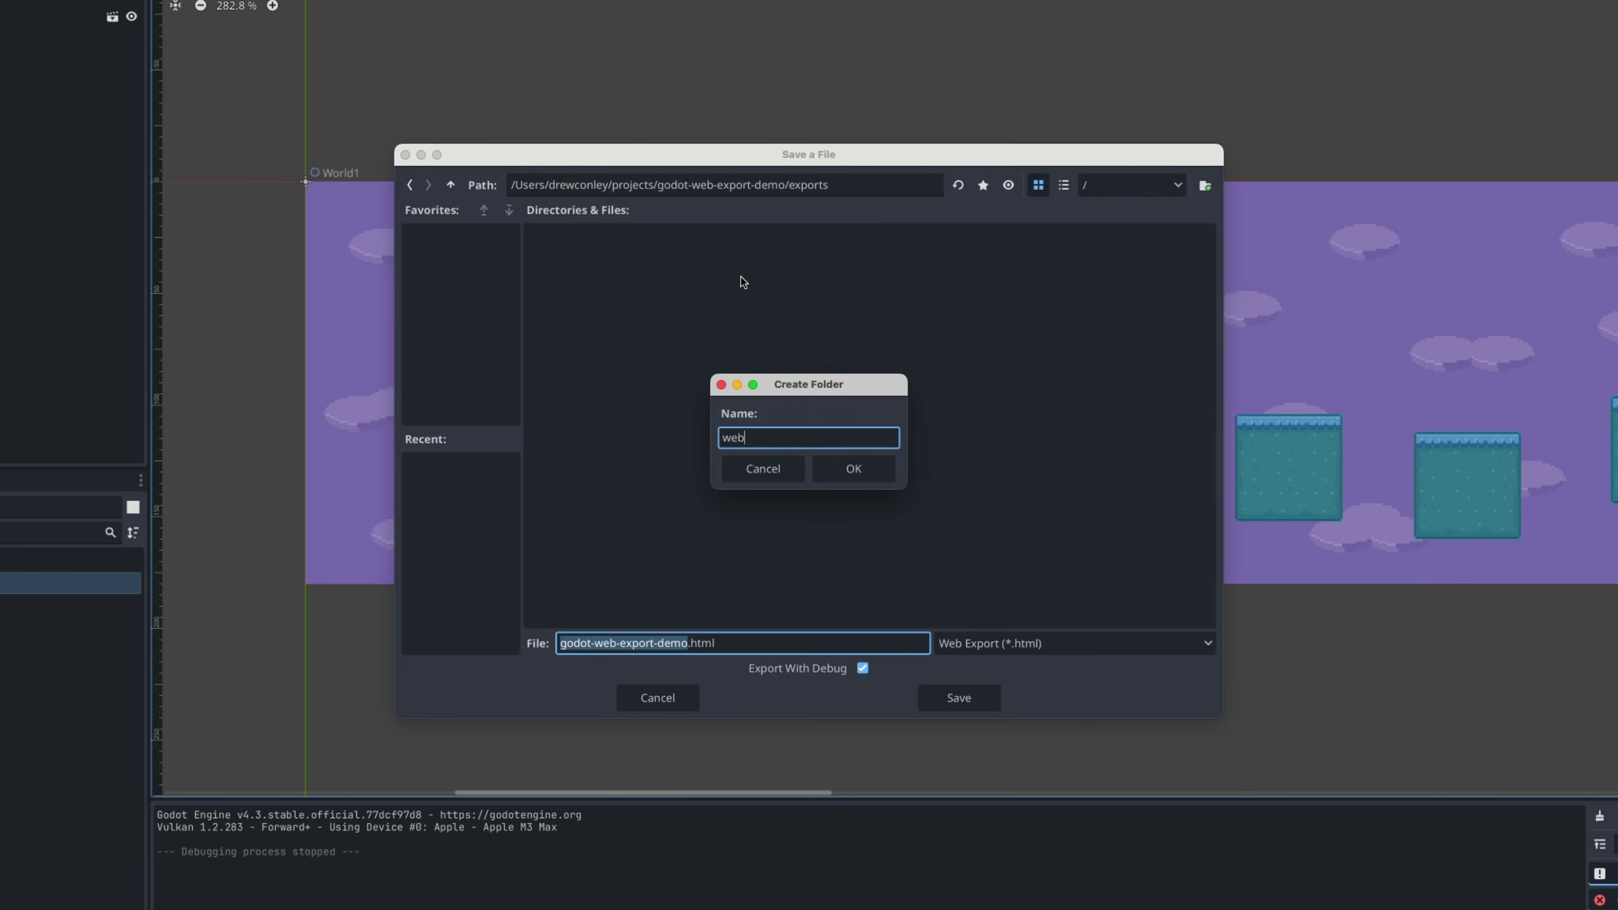
left_click(854, 469)
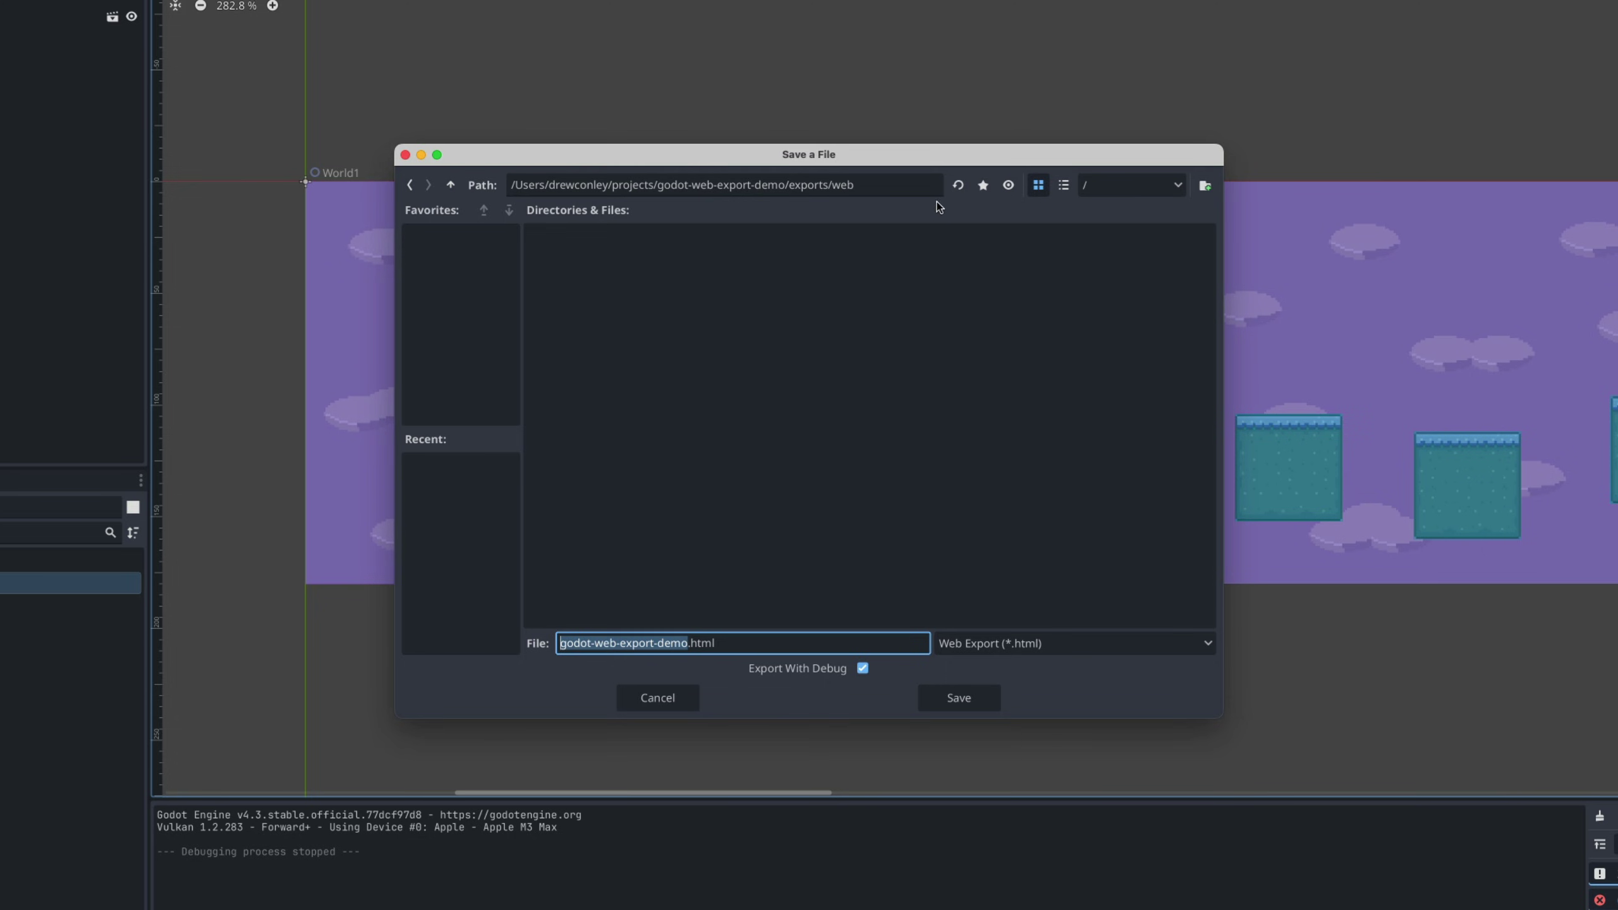
left_click(984, 696)
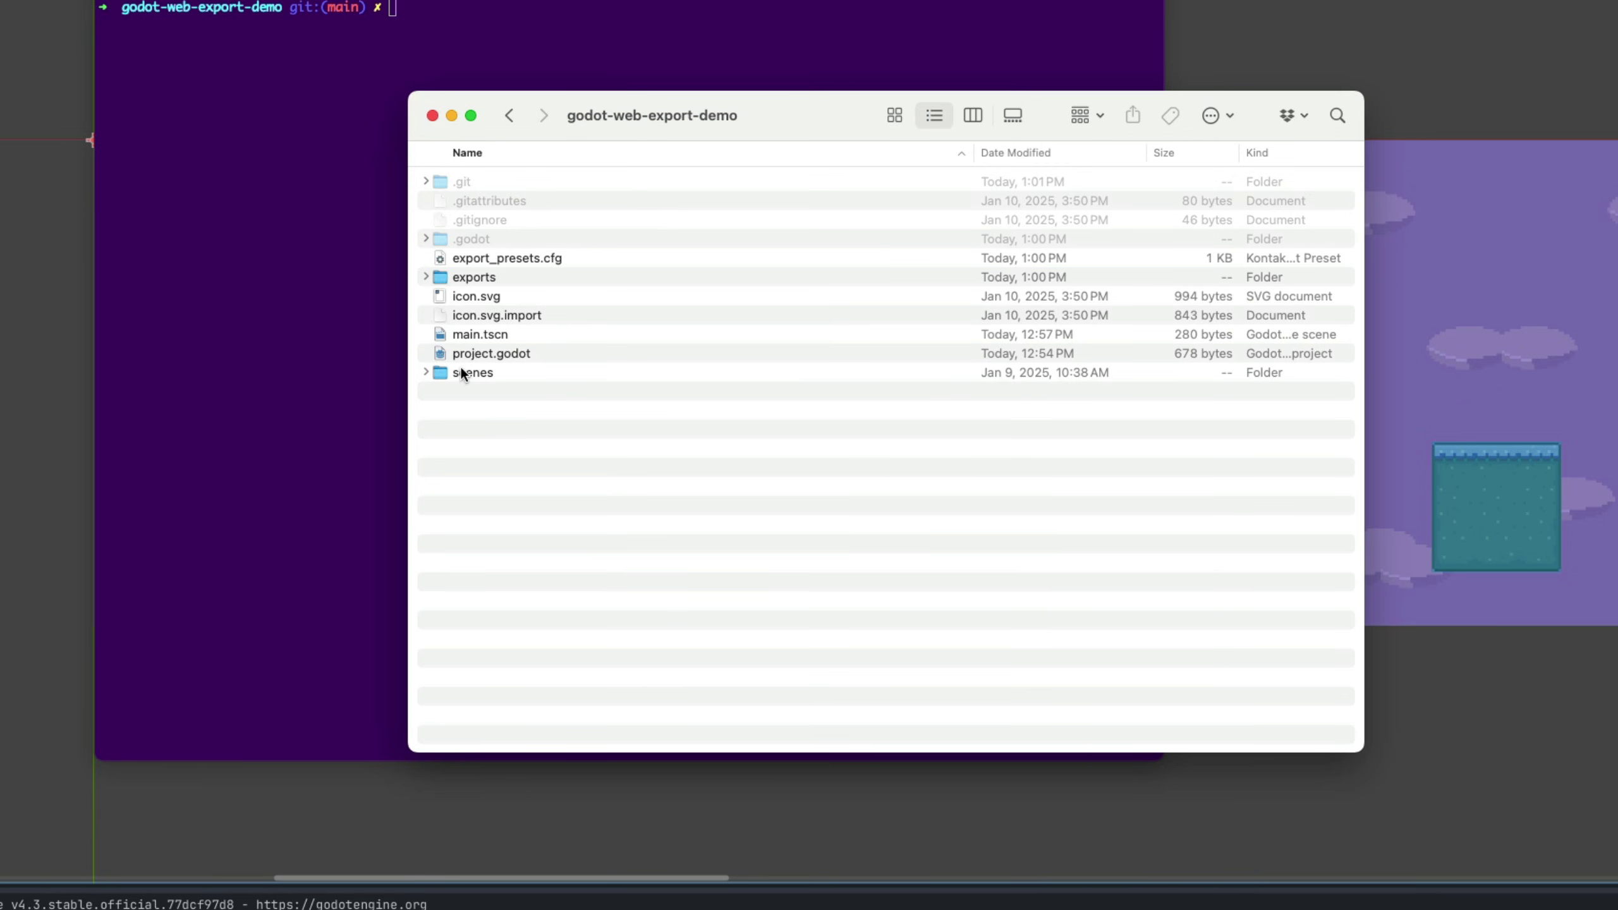
- Open the project's exports/web folder in Finder
left_click(495, 354)
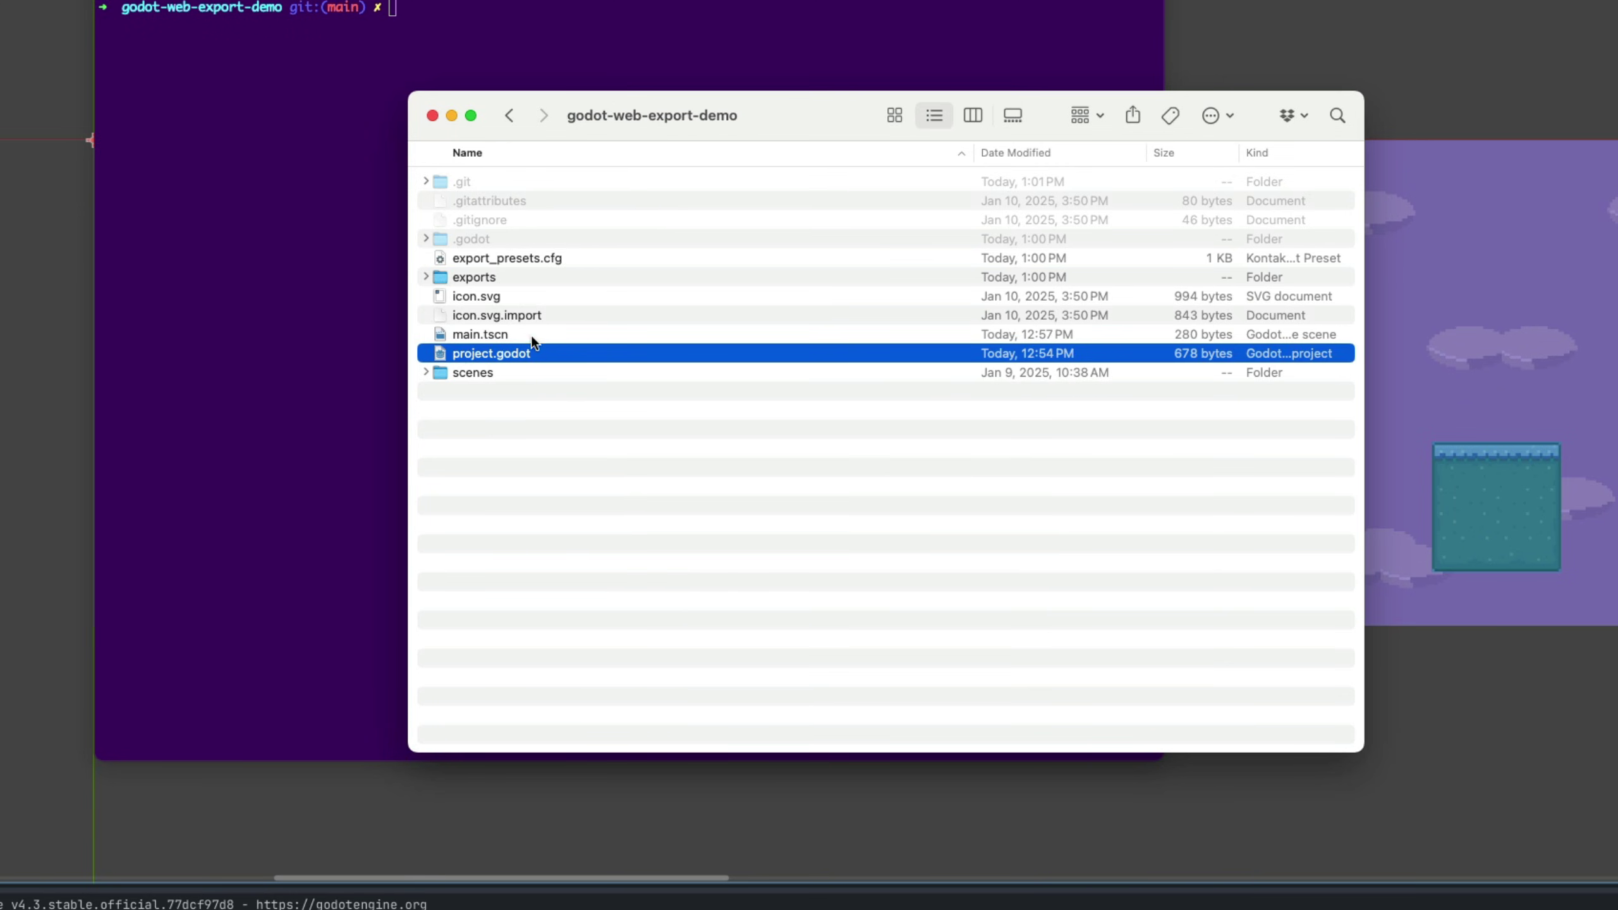
double_click(490, 279)
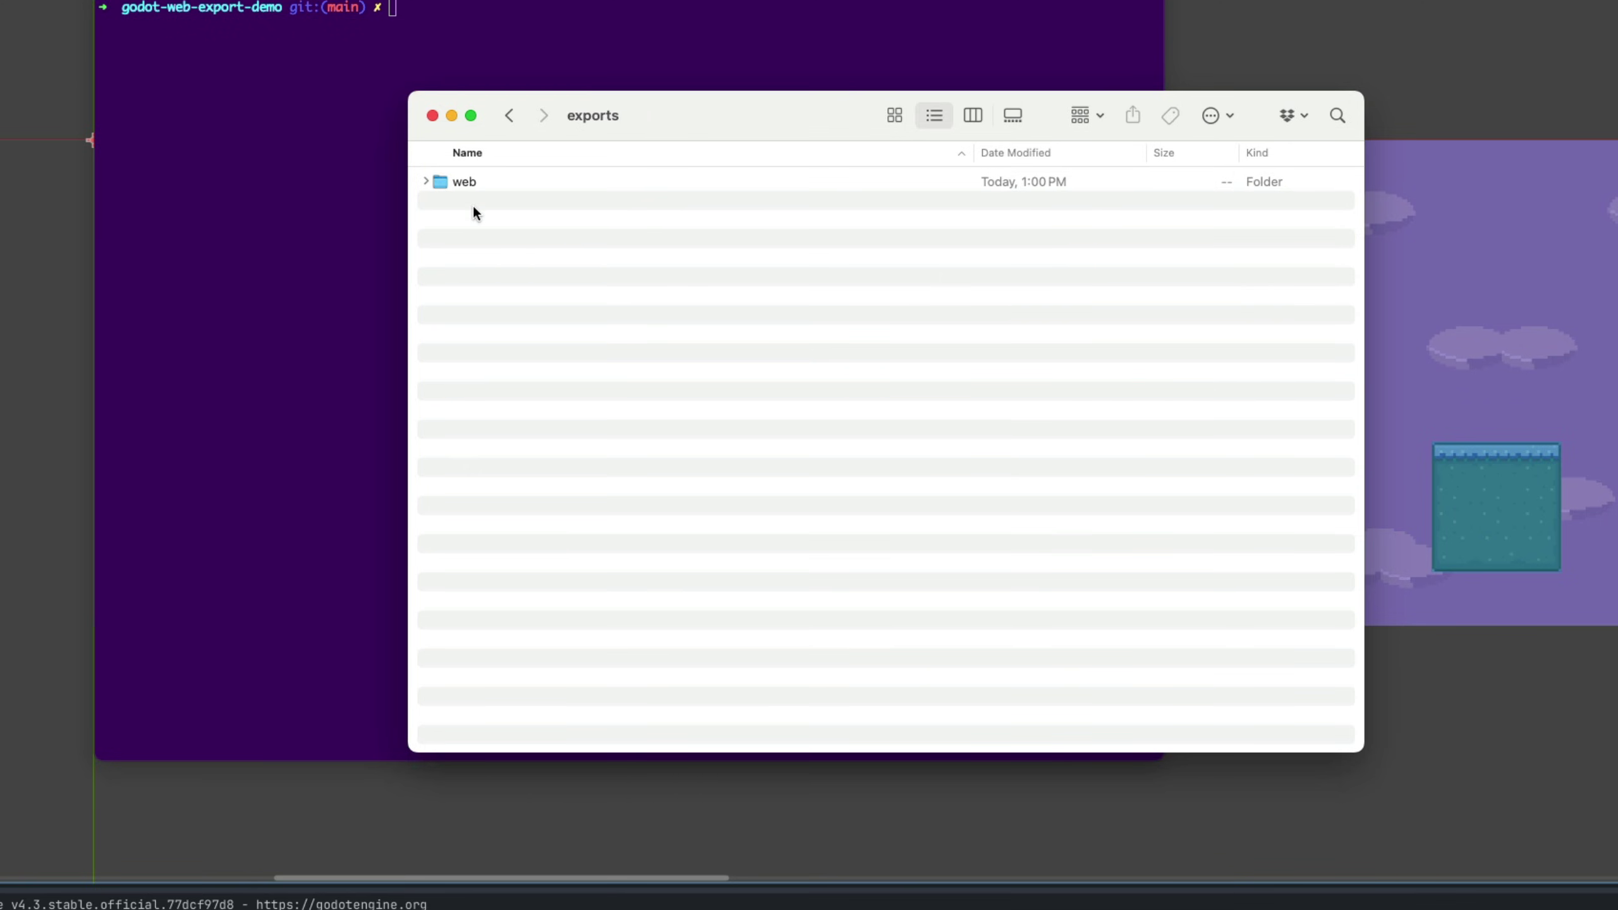
double_click(473, 182)
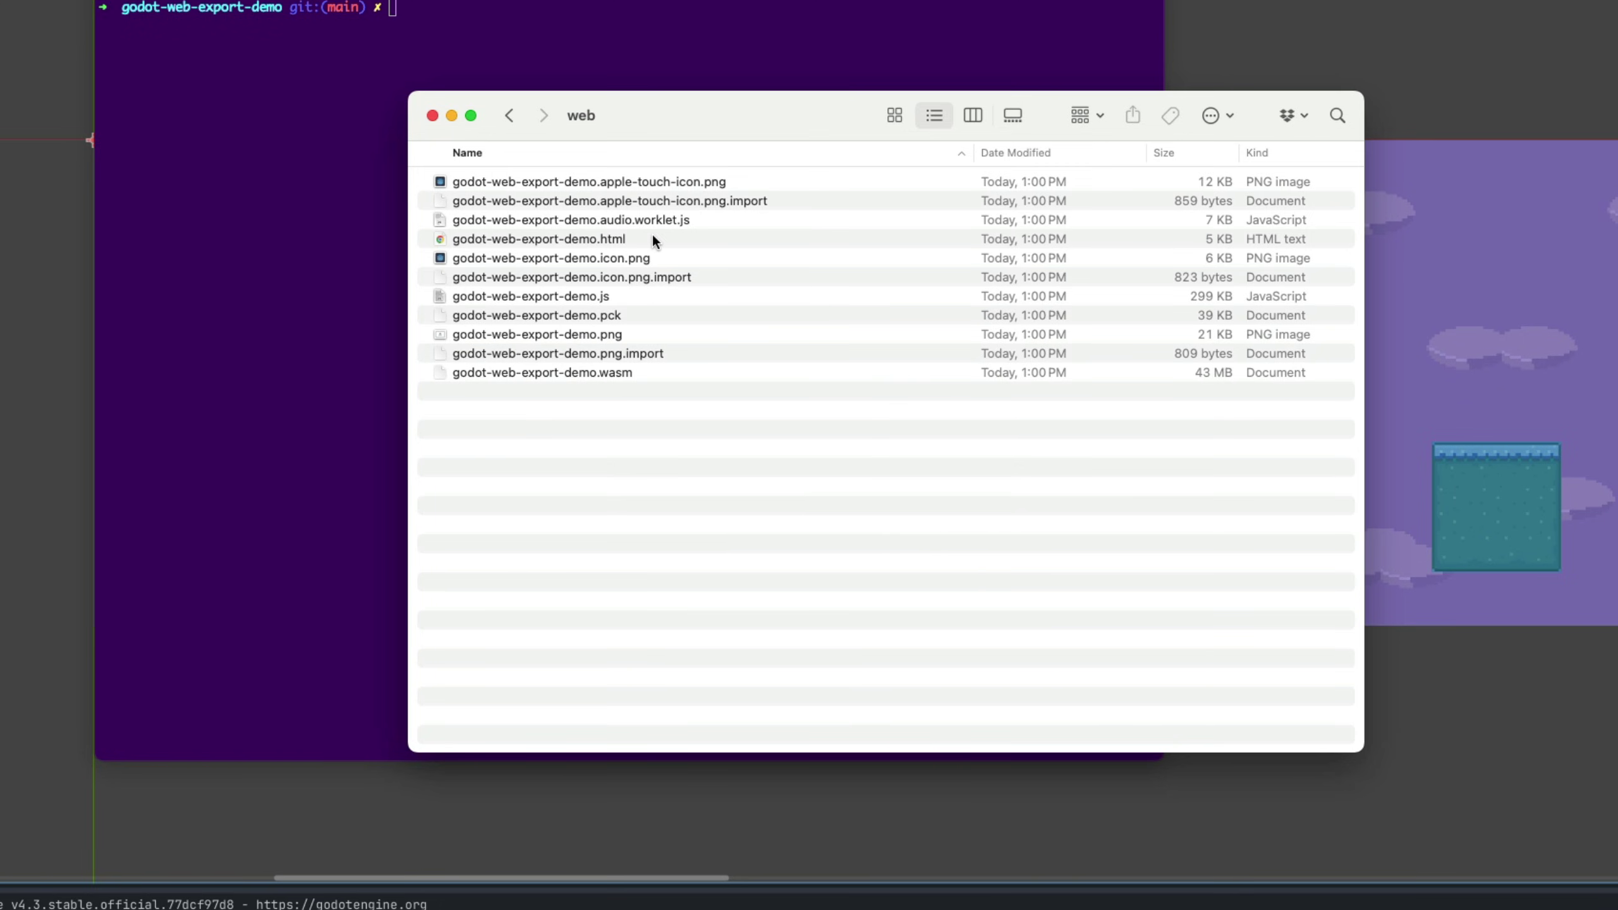
- Inspect the exported HTML, JavaScript and WASM files, and preview godot-web-export-demo.icon.png
left_click(701, 240)
left_click(643, 297)
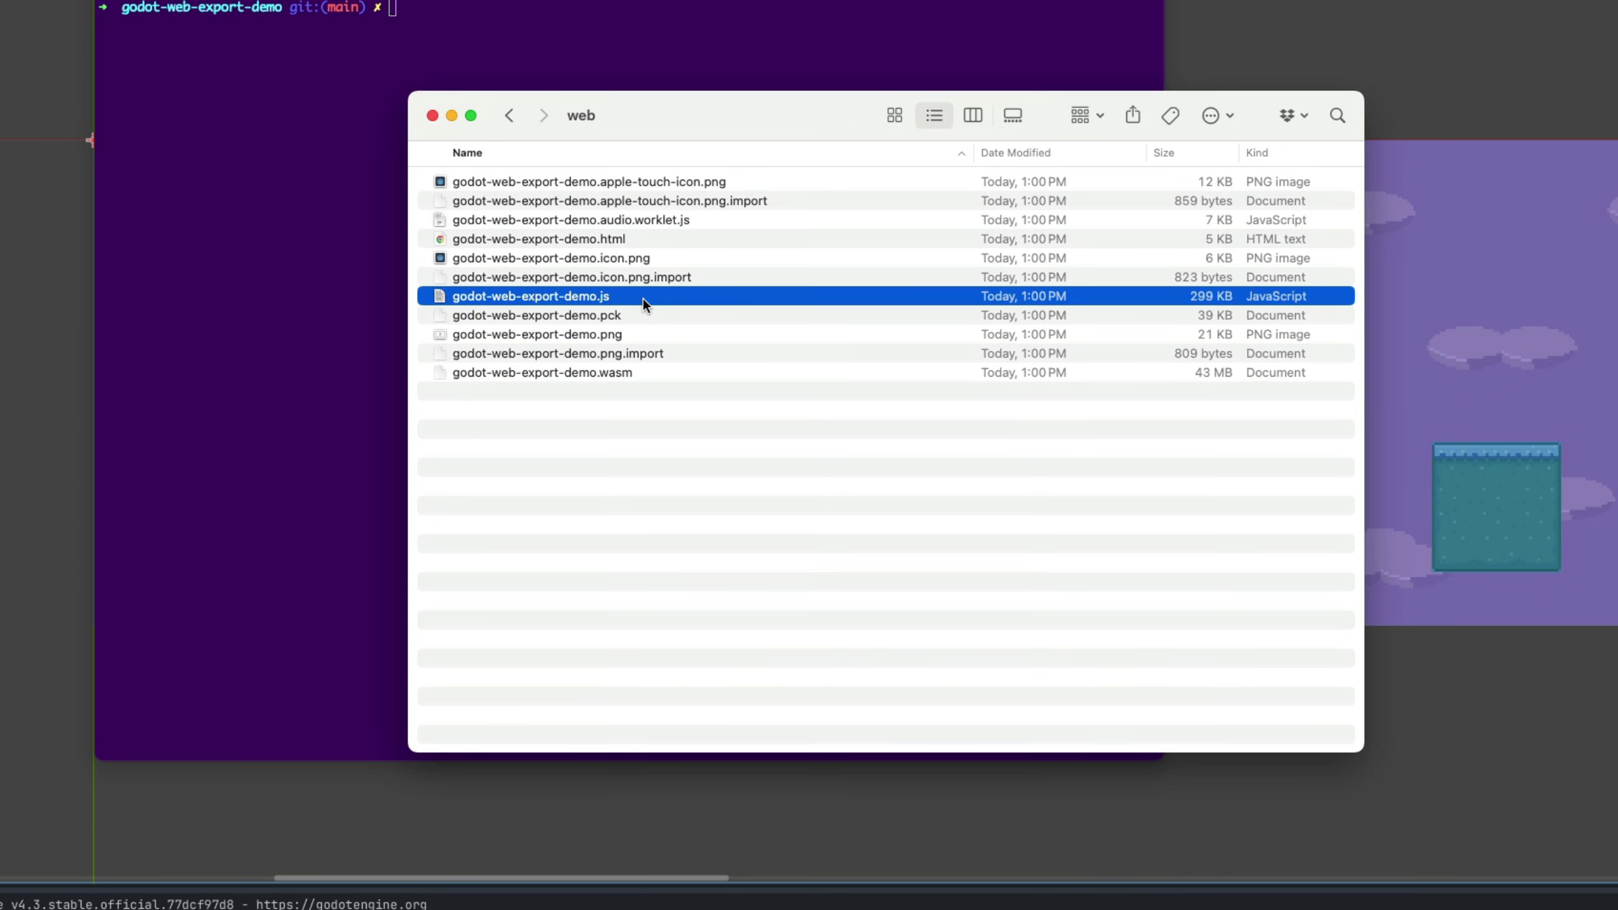
left_click(651, 256)
key("space")
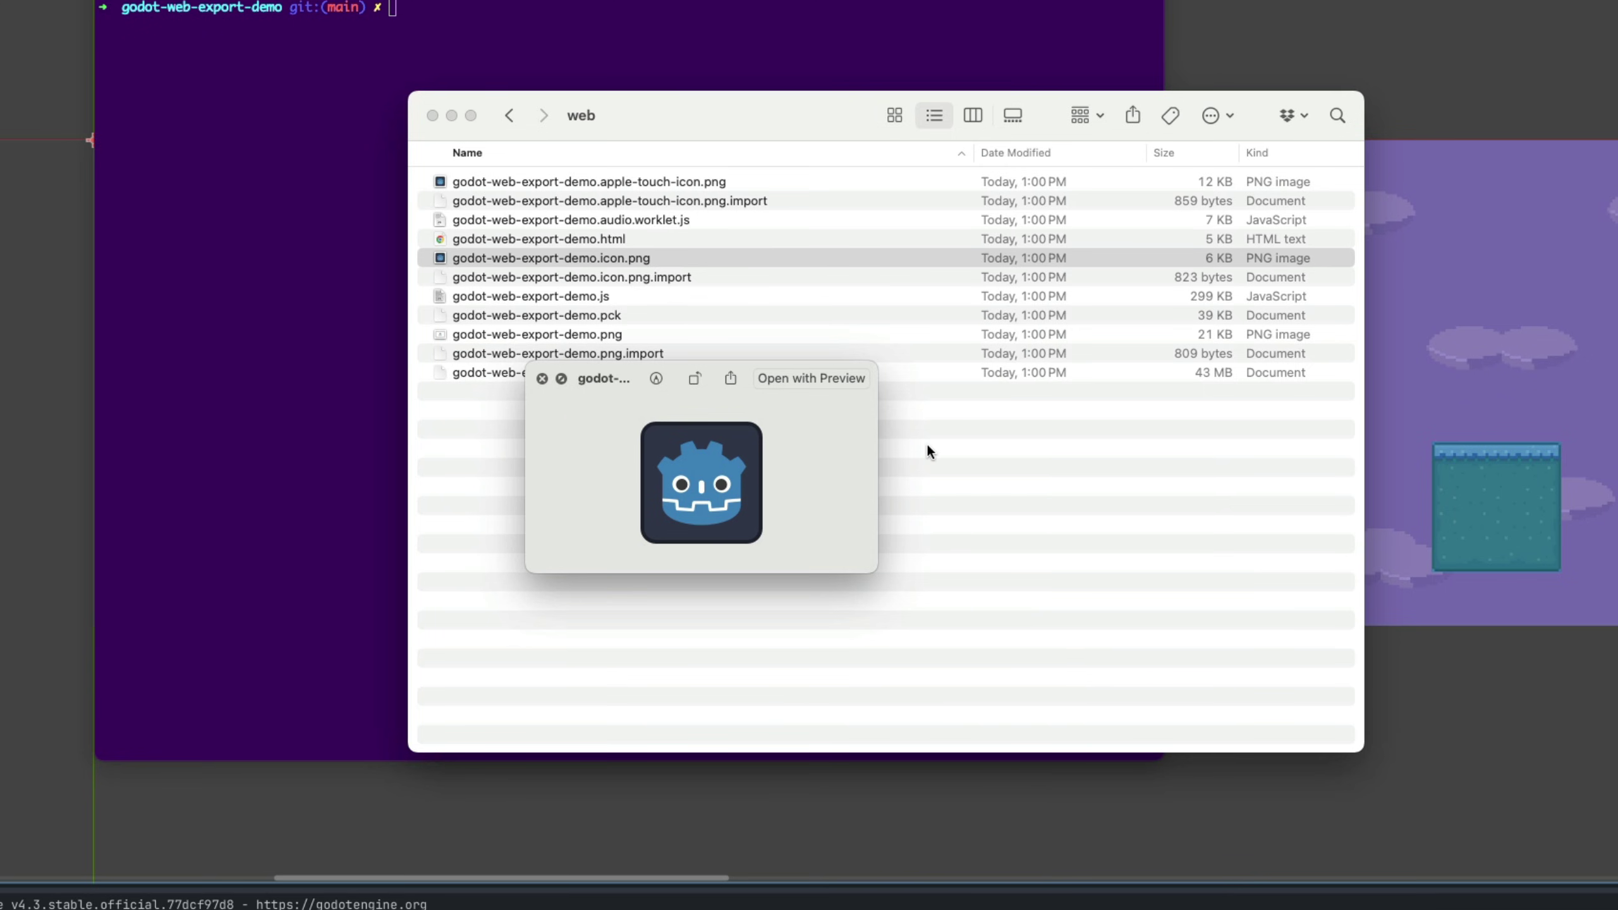
key("space")
left_click(527, 368)
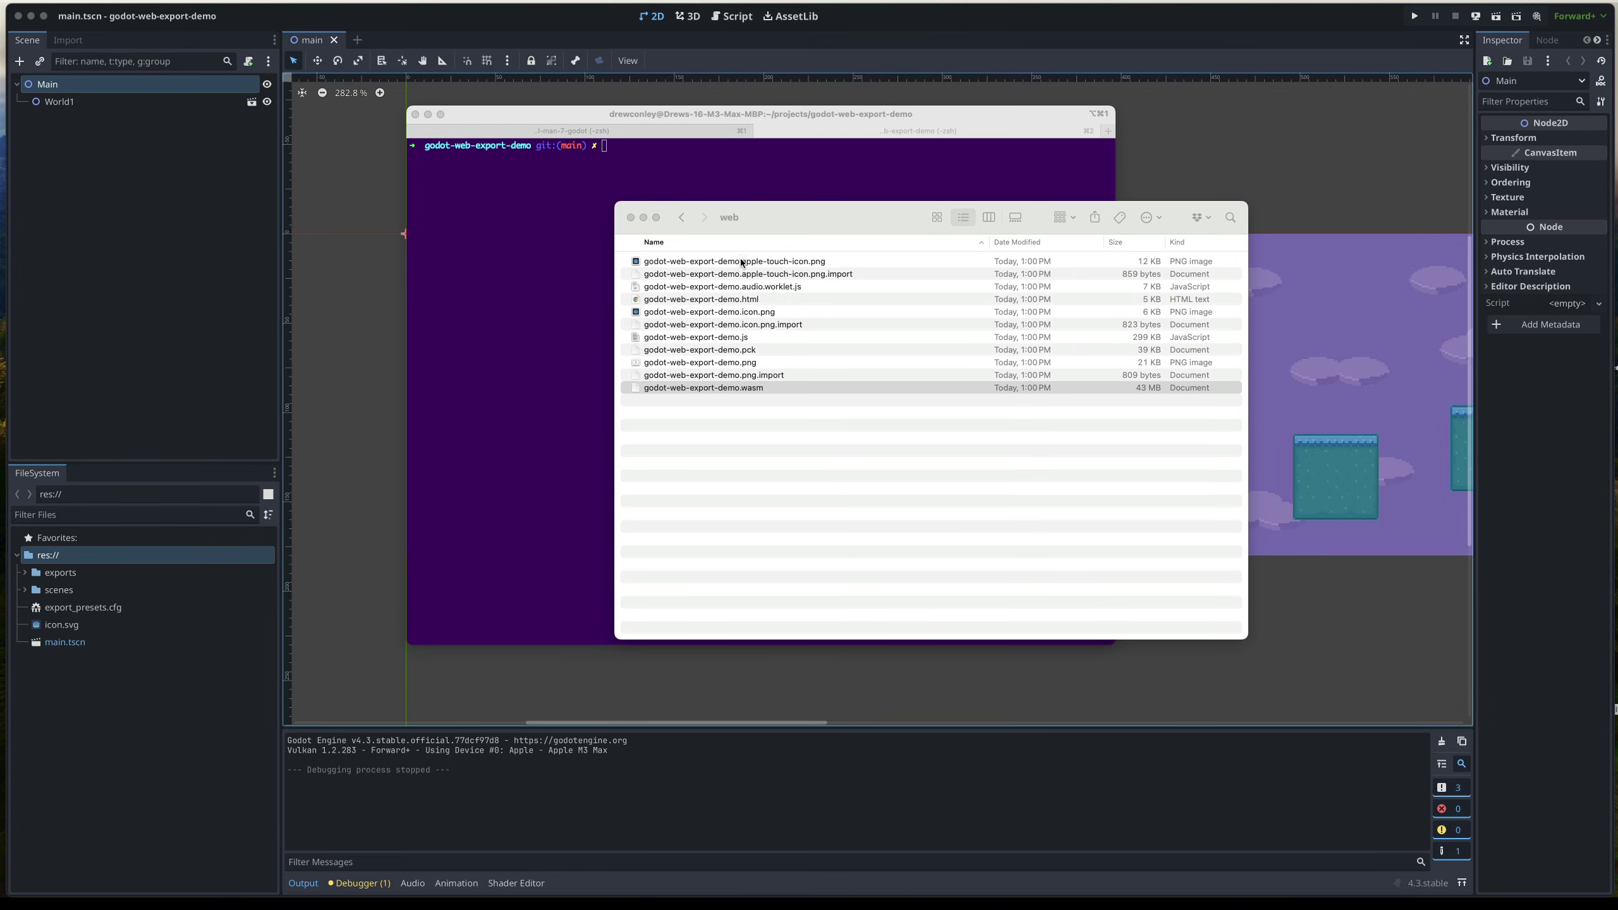
- Close the Finder window and switch to the terminal open in the godot-web-export-demo directory
left_click_drag(841, 218, 1000, 257)
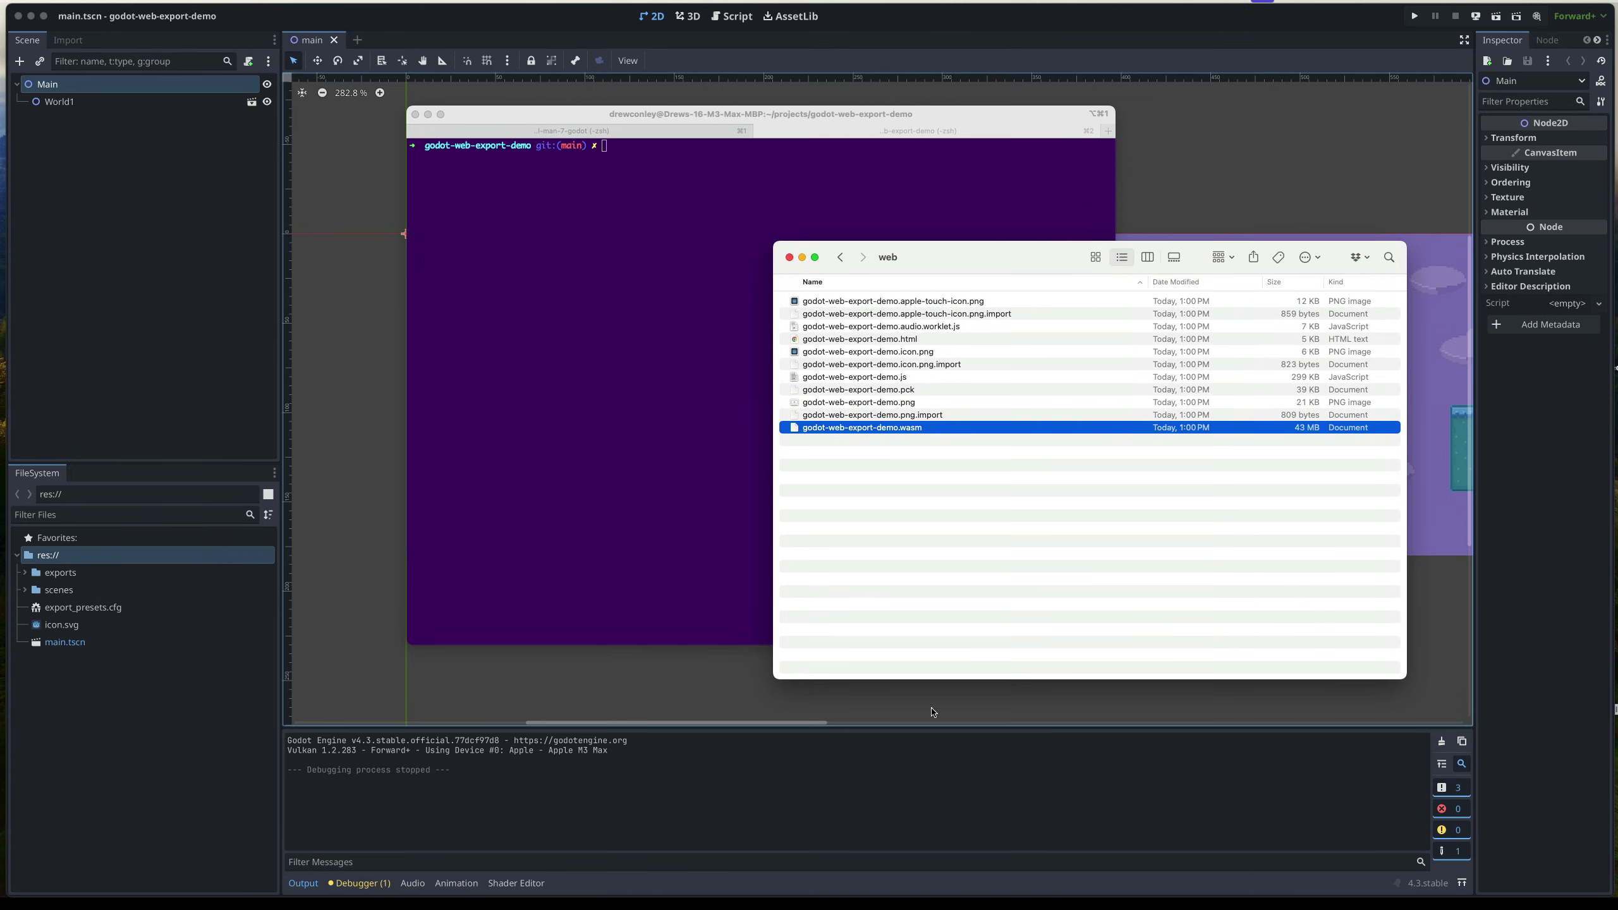
left_click(787, 256)
left_click(750, 255)
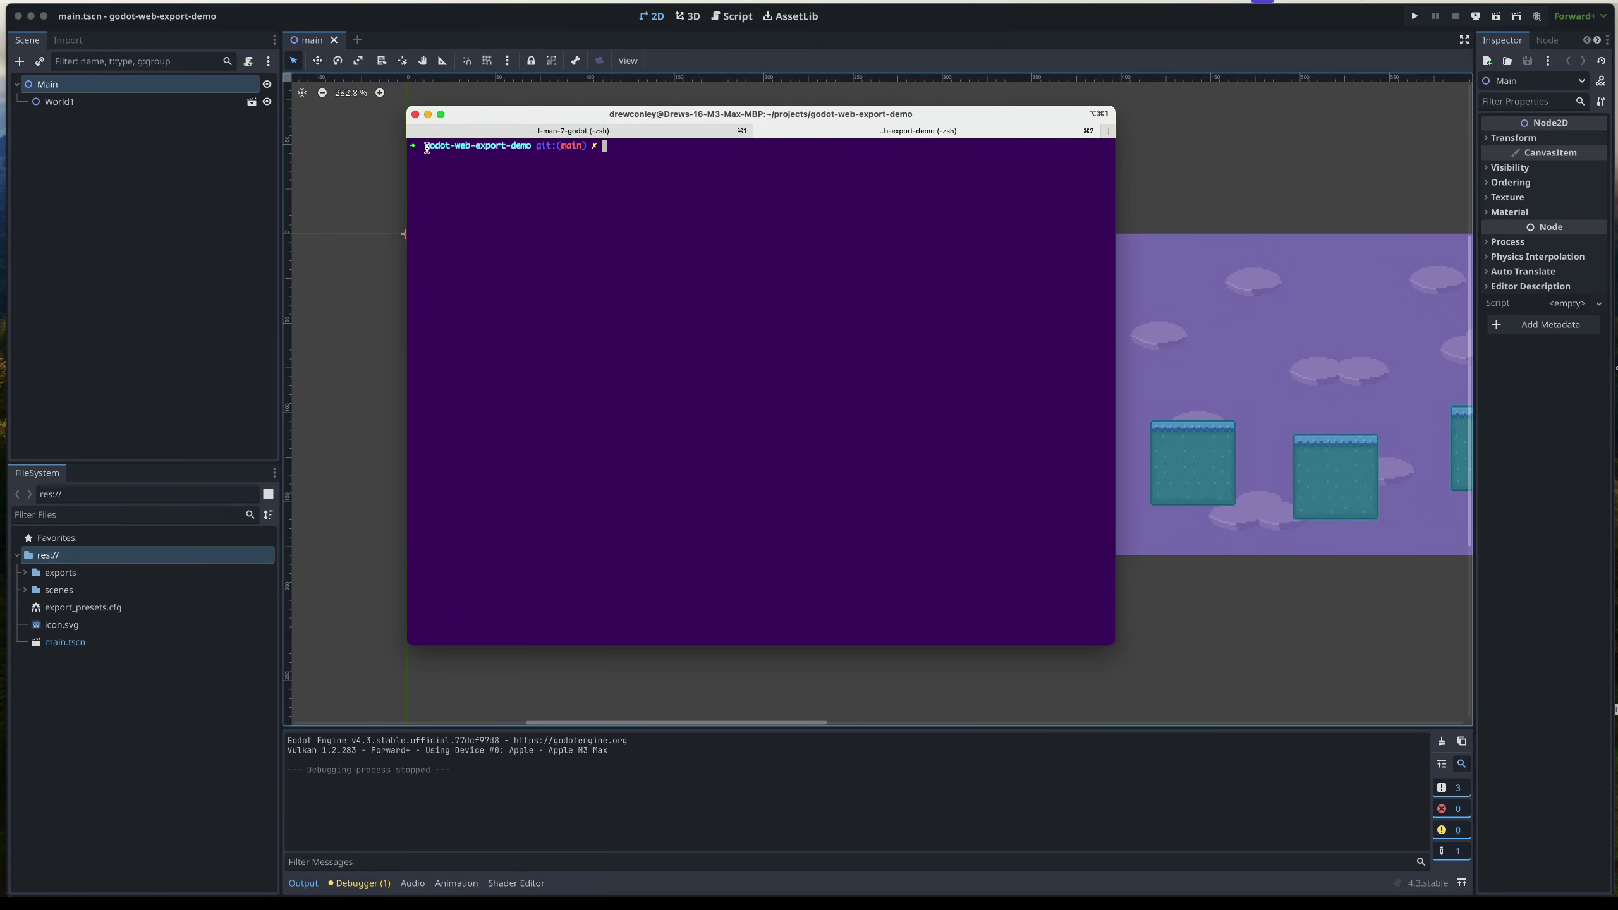
left_click_drag(427, 148, 533, 147)
left_click(694, 197)
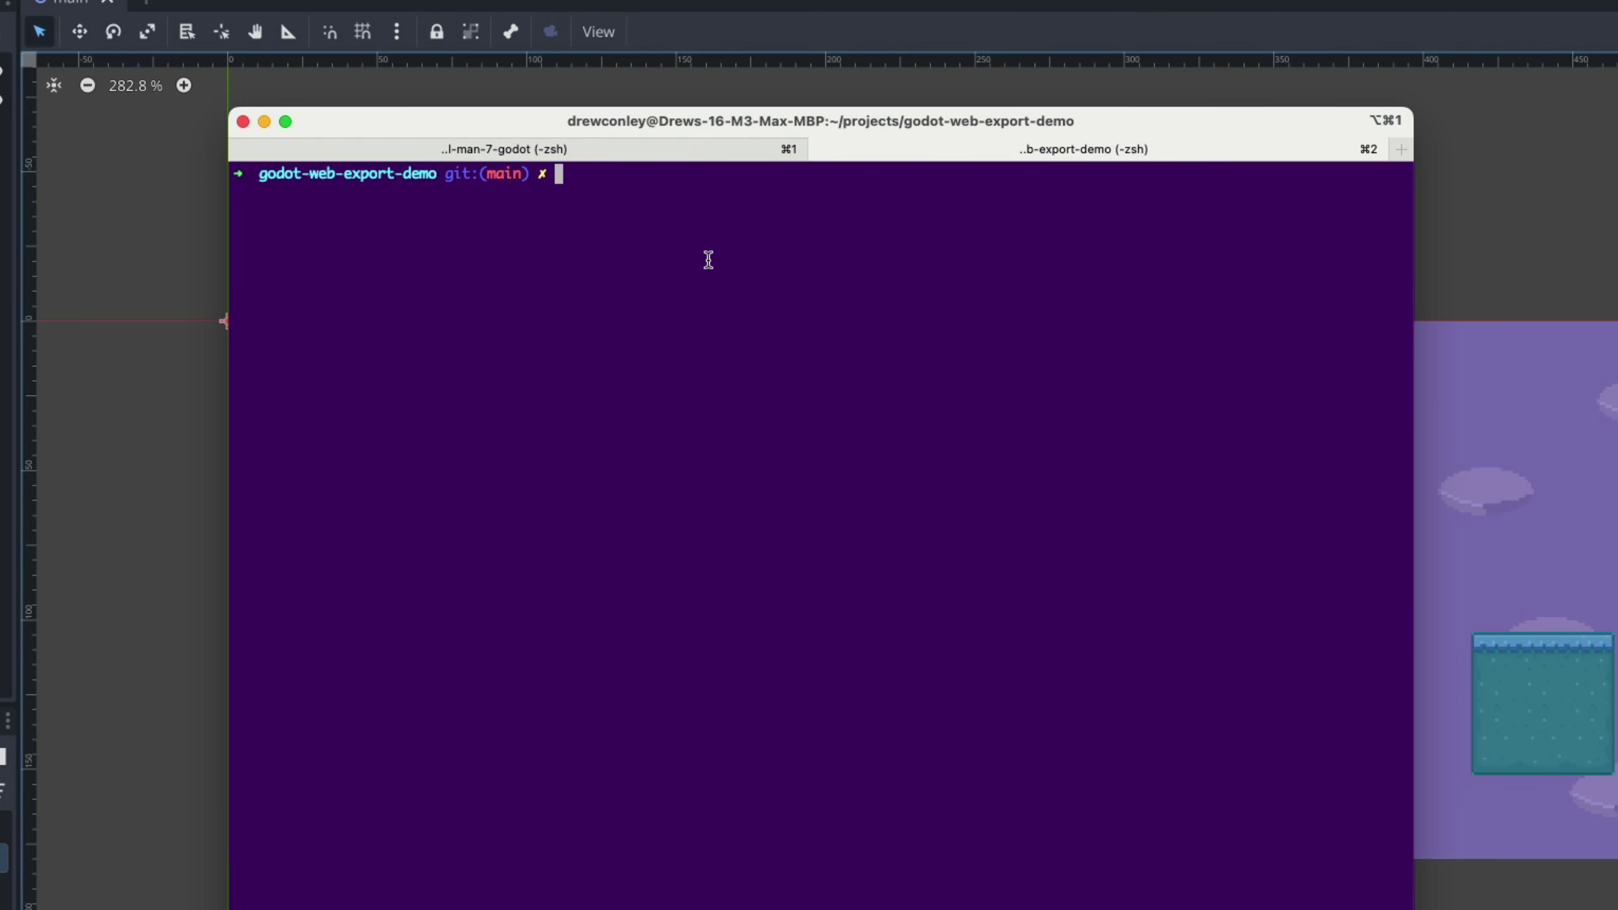
- Change the terminal's directory to exports/web and list its files
type("cd ex")
key("Tab")
type("web/")
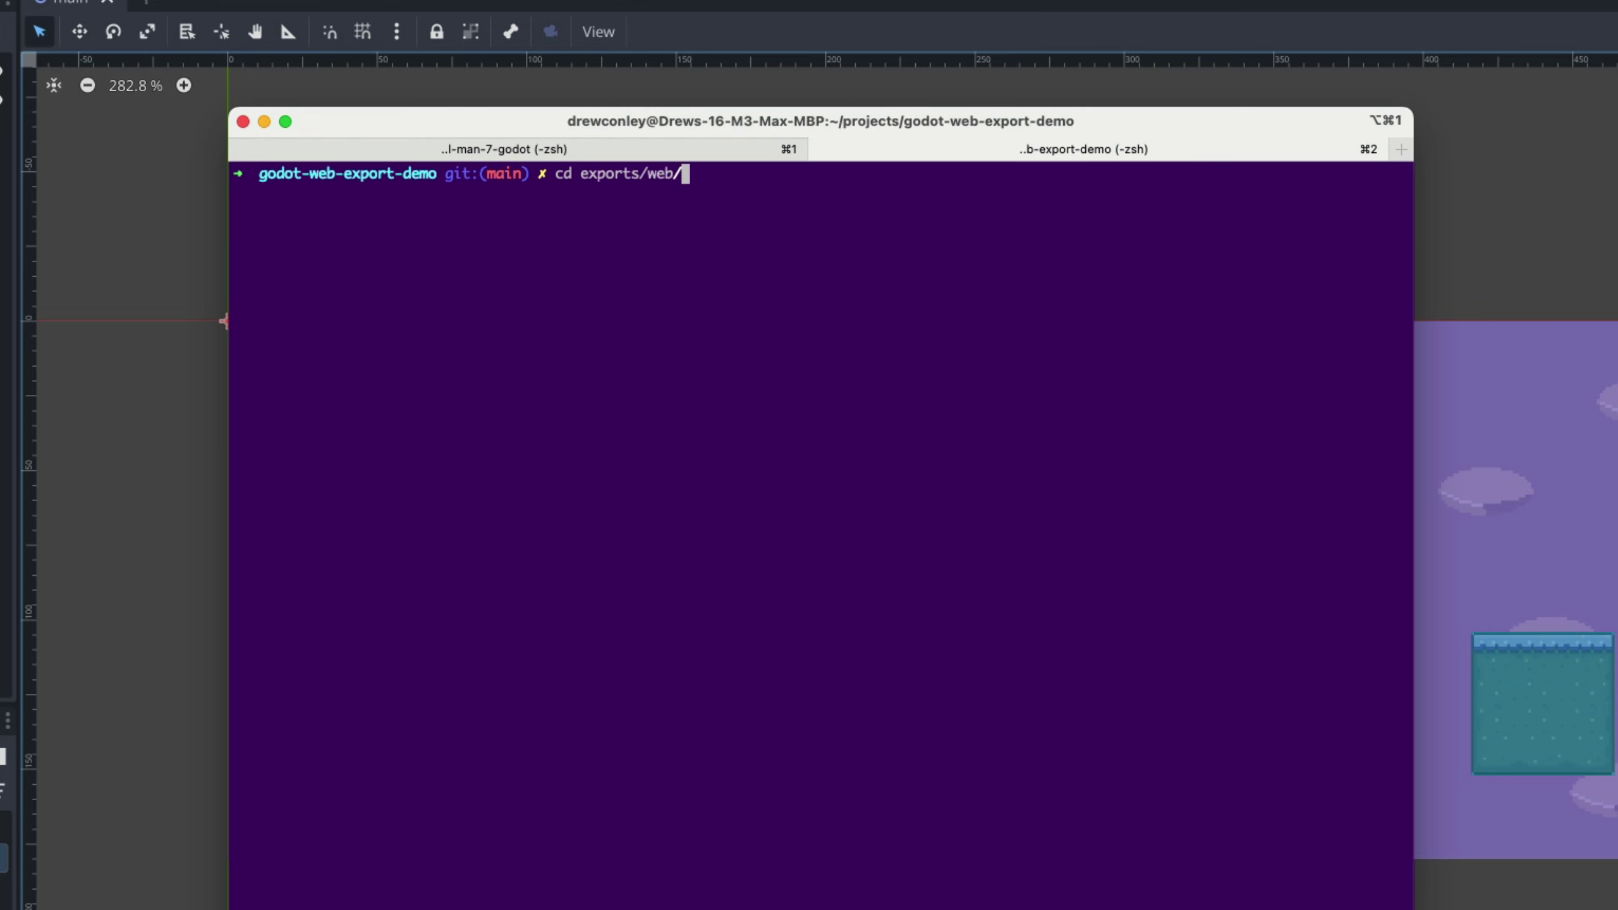
key("Return")
type("ls")
key("Return")
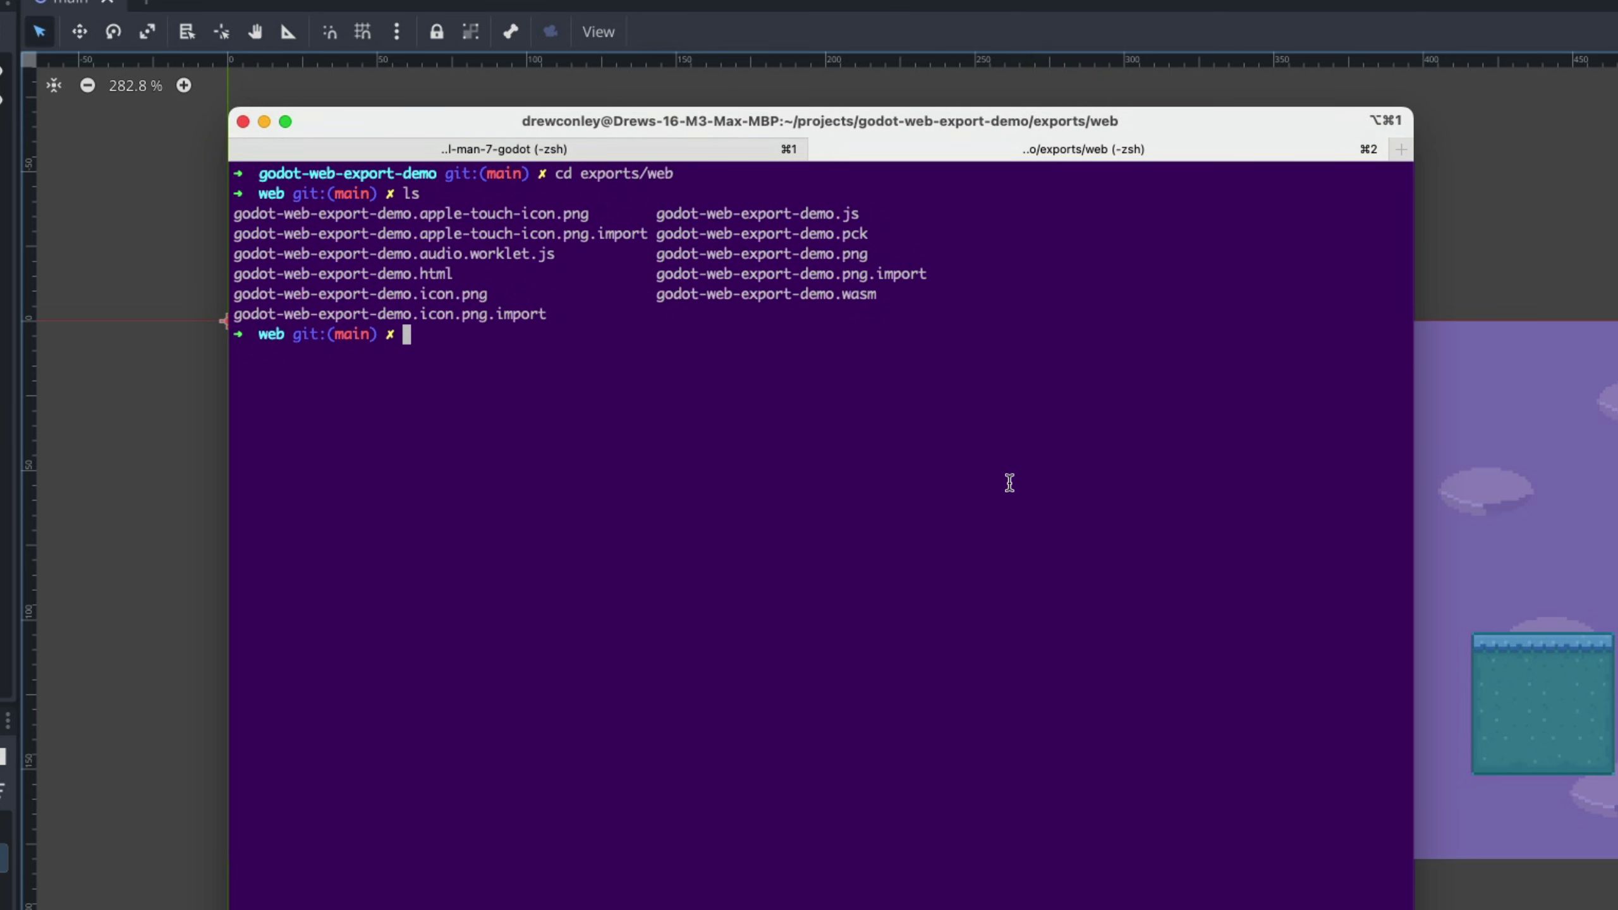
type("npx serve")
key("Return")
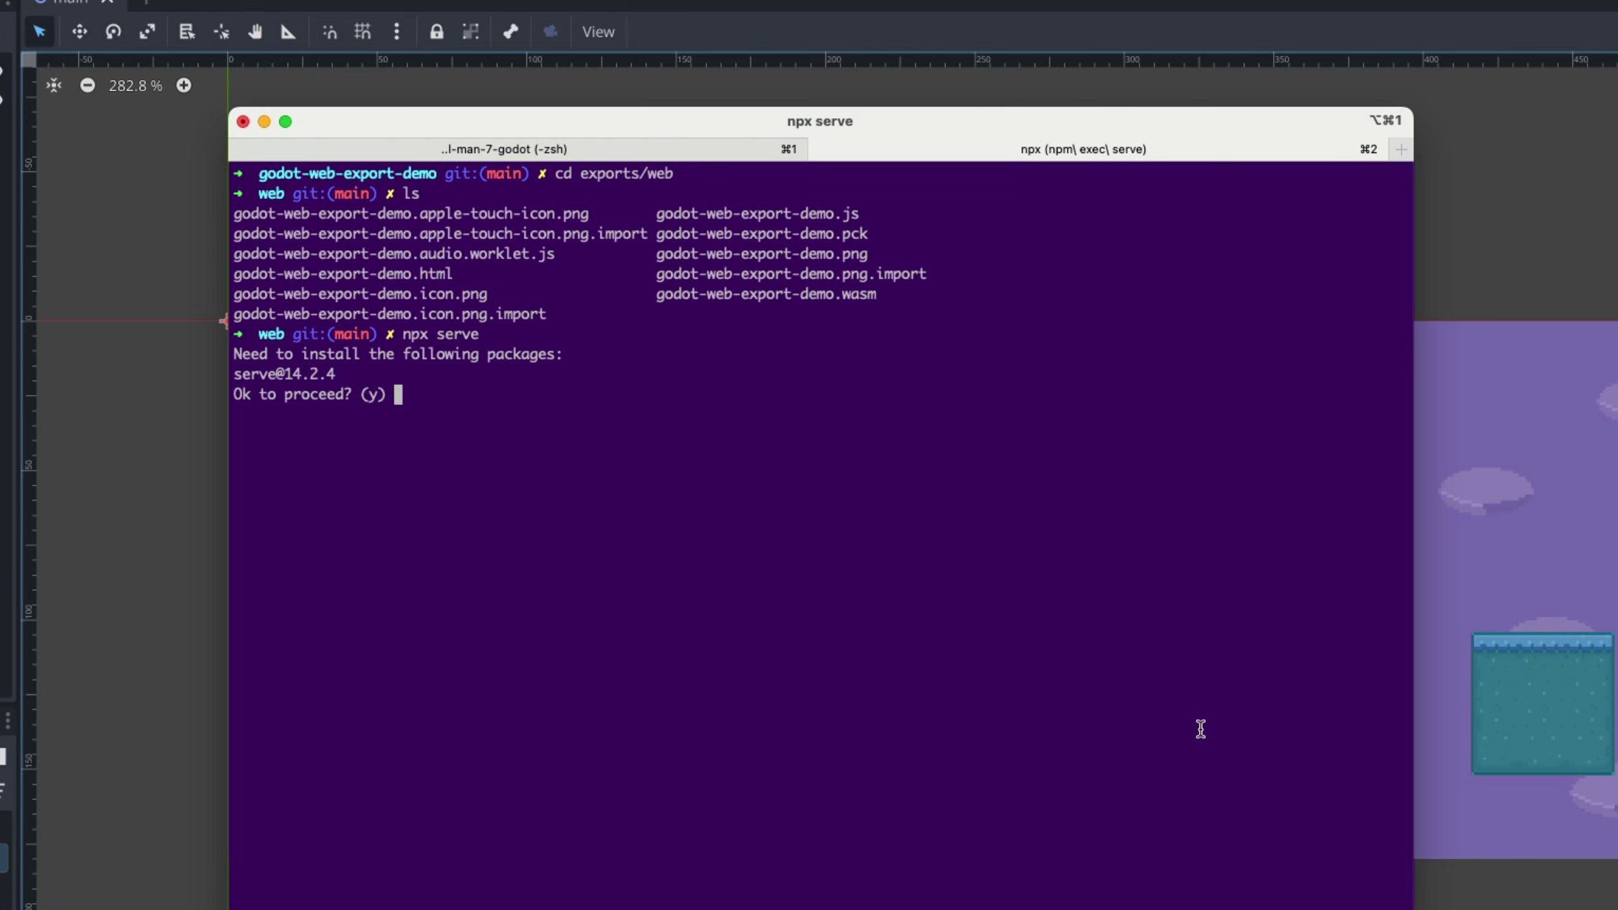
key("Return")
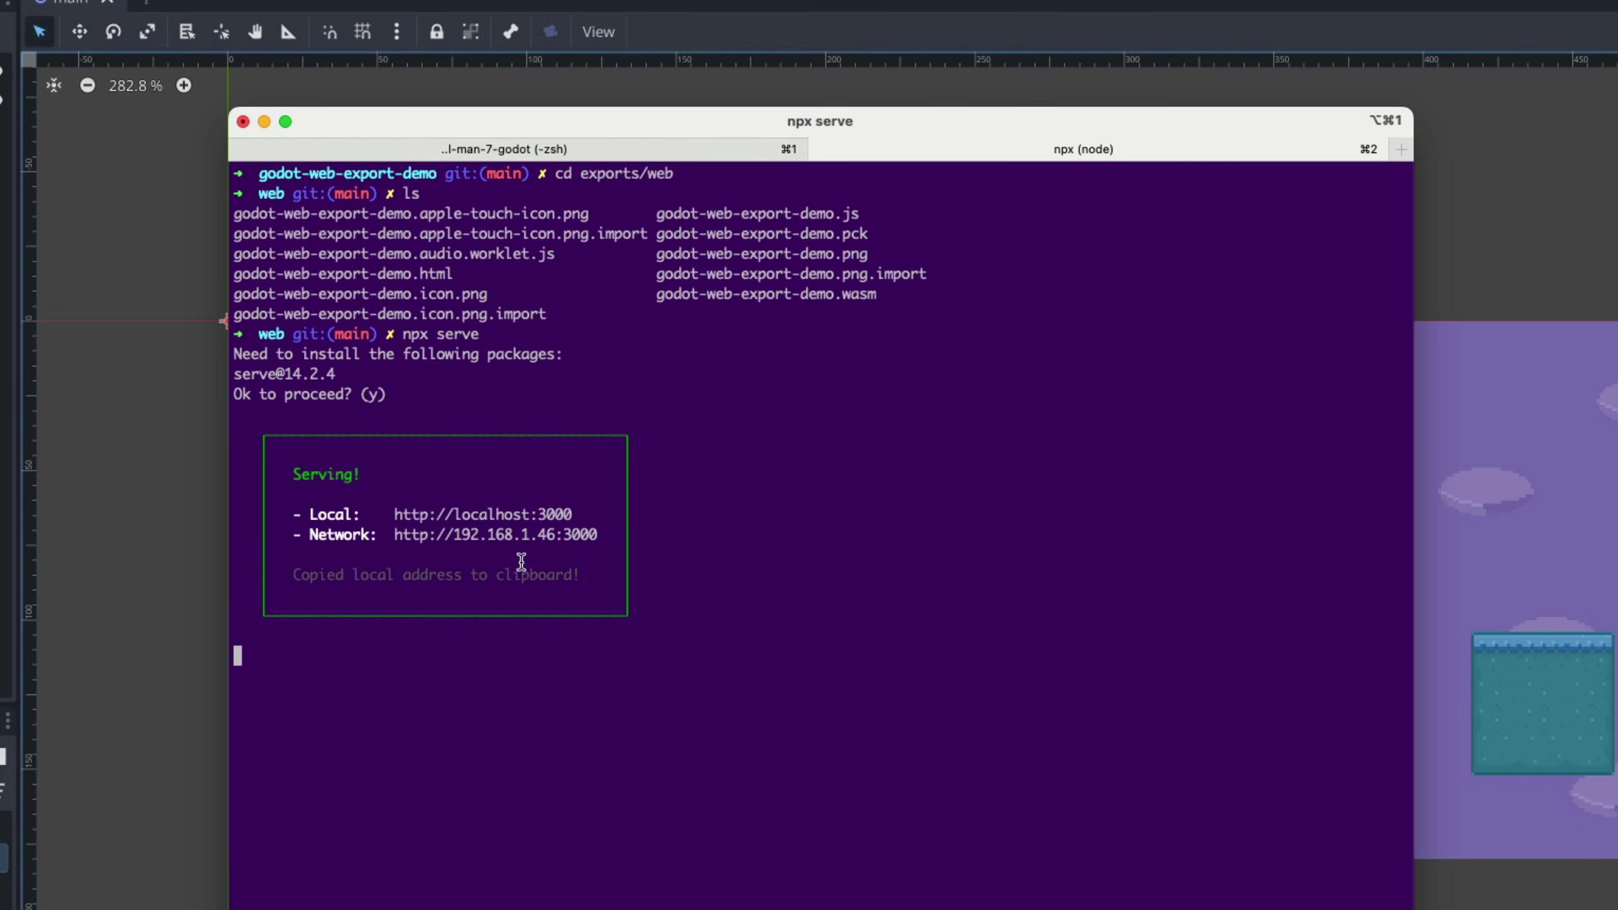
left_click_drag(574, 514, 389, 514)
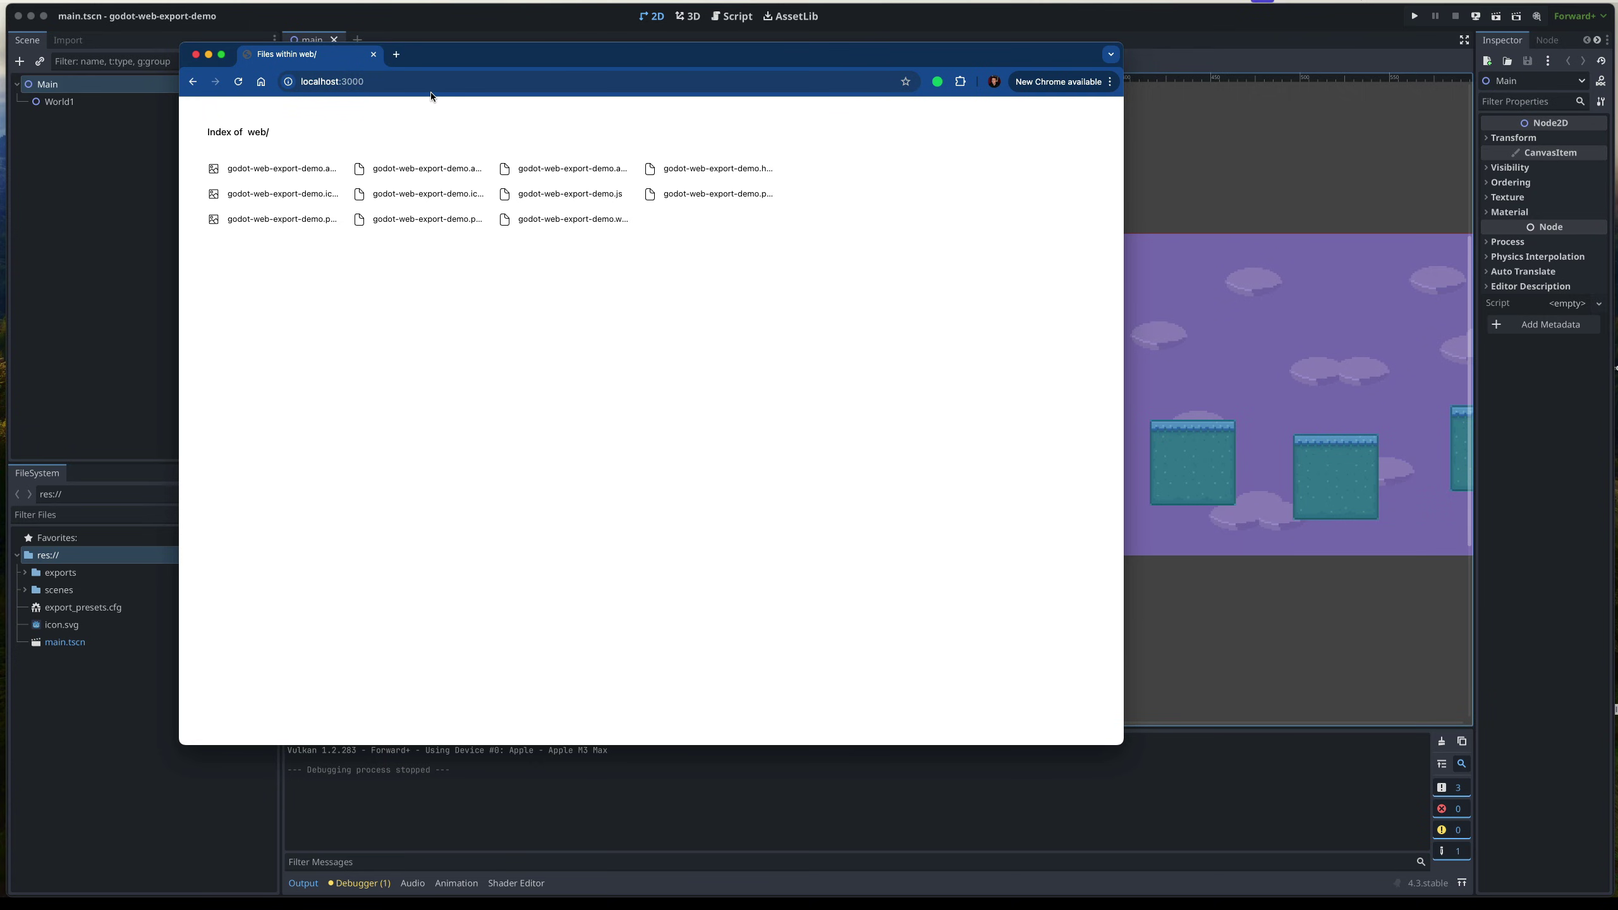
- In Chrome, open the exported HTML file from the localhost:3000 listing and test moving and jumping in both directions across the platforms
left_click(713, 170)
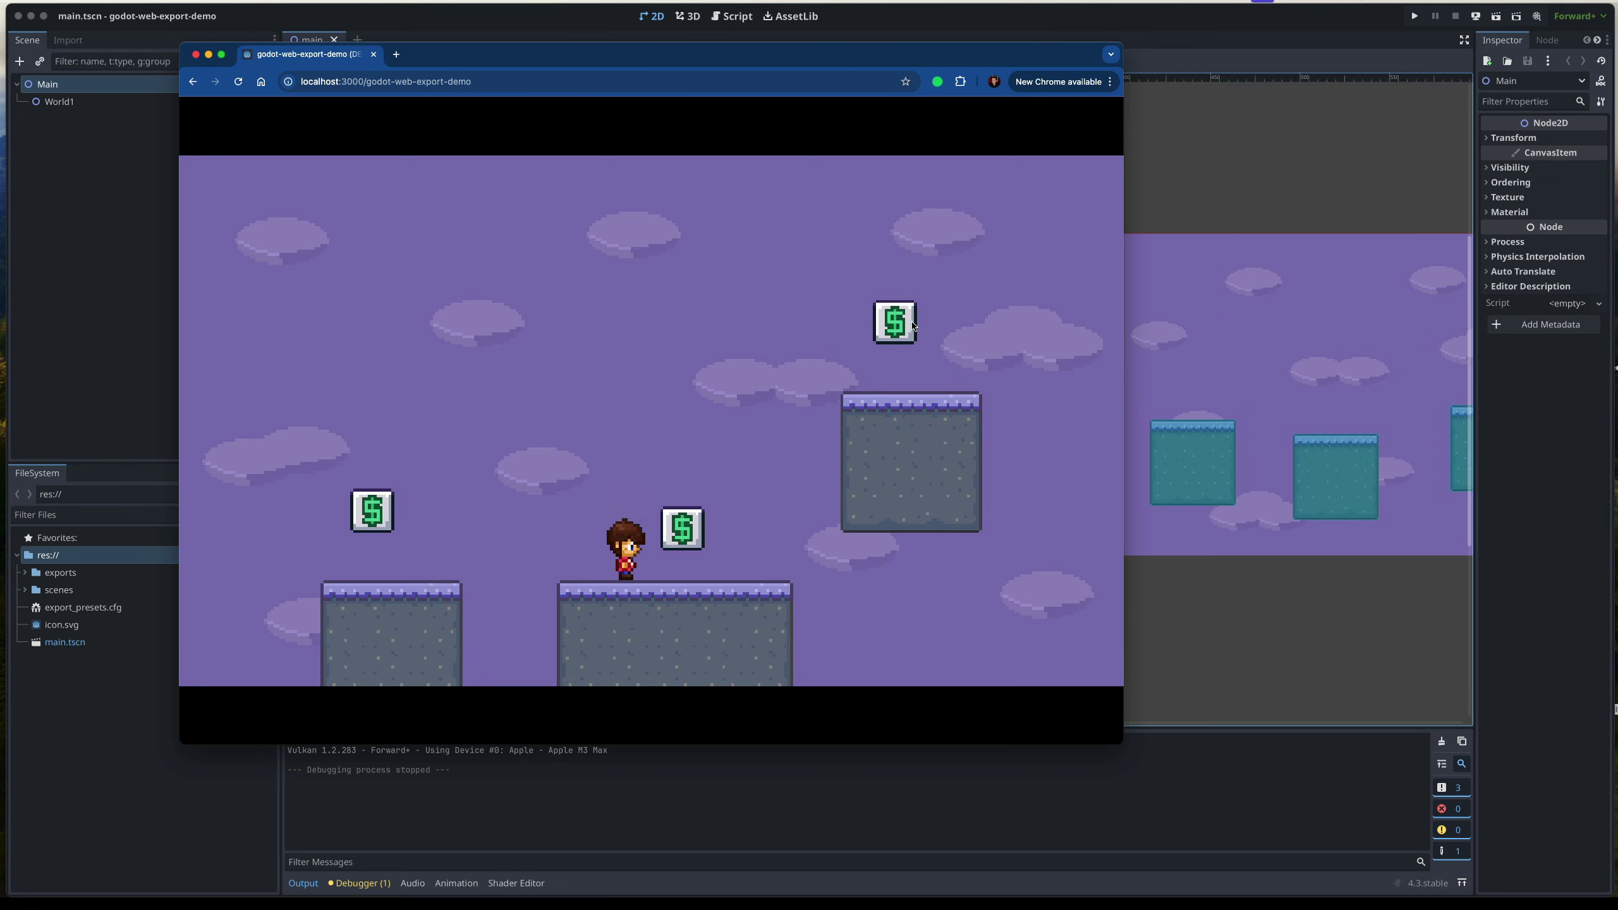
key("Right")
key("space")
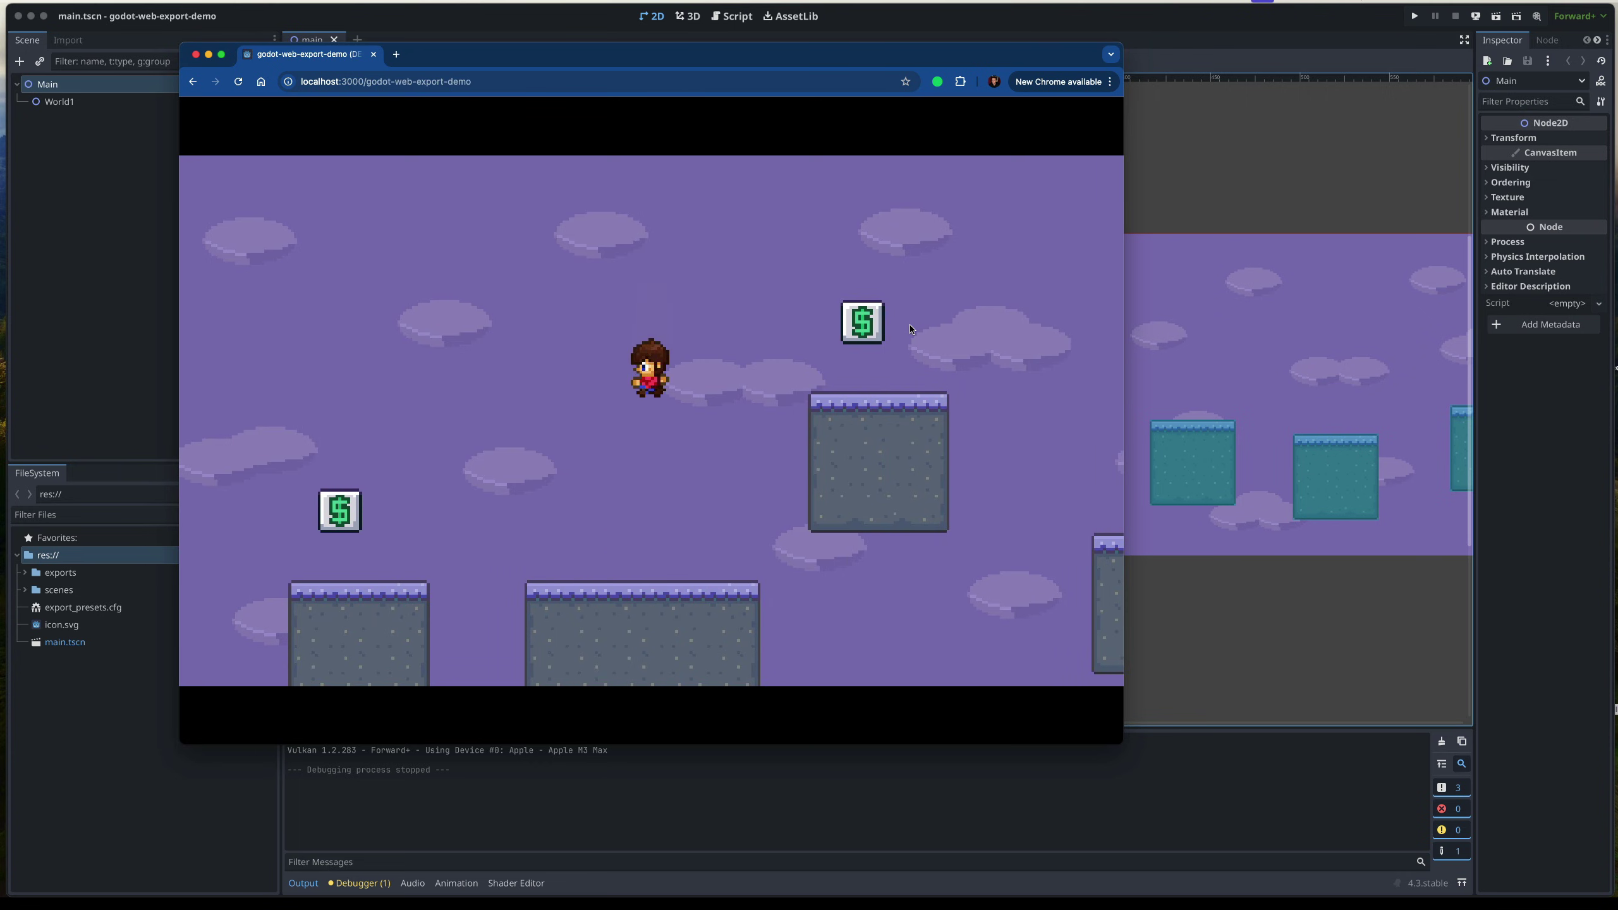
key("Left")
key("space")
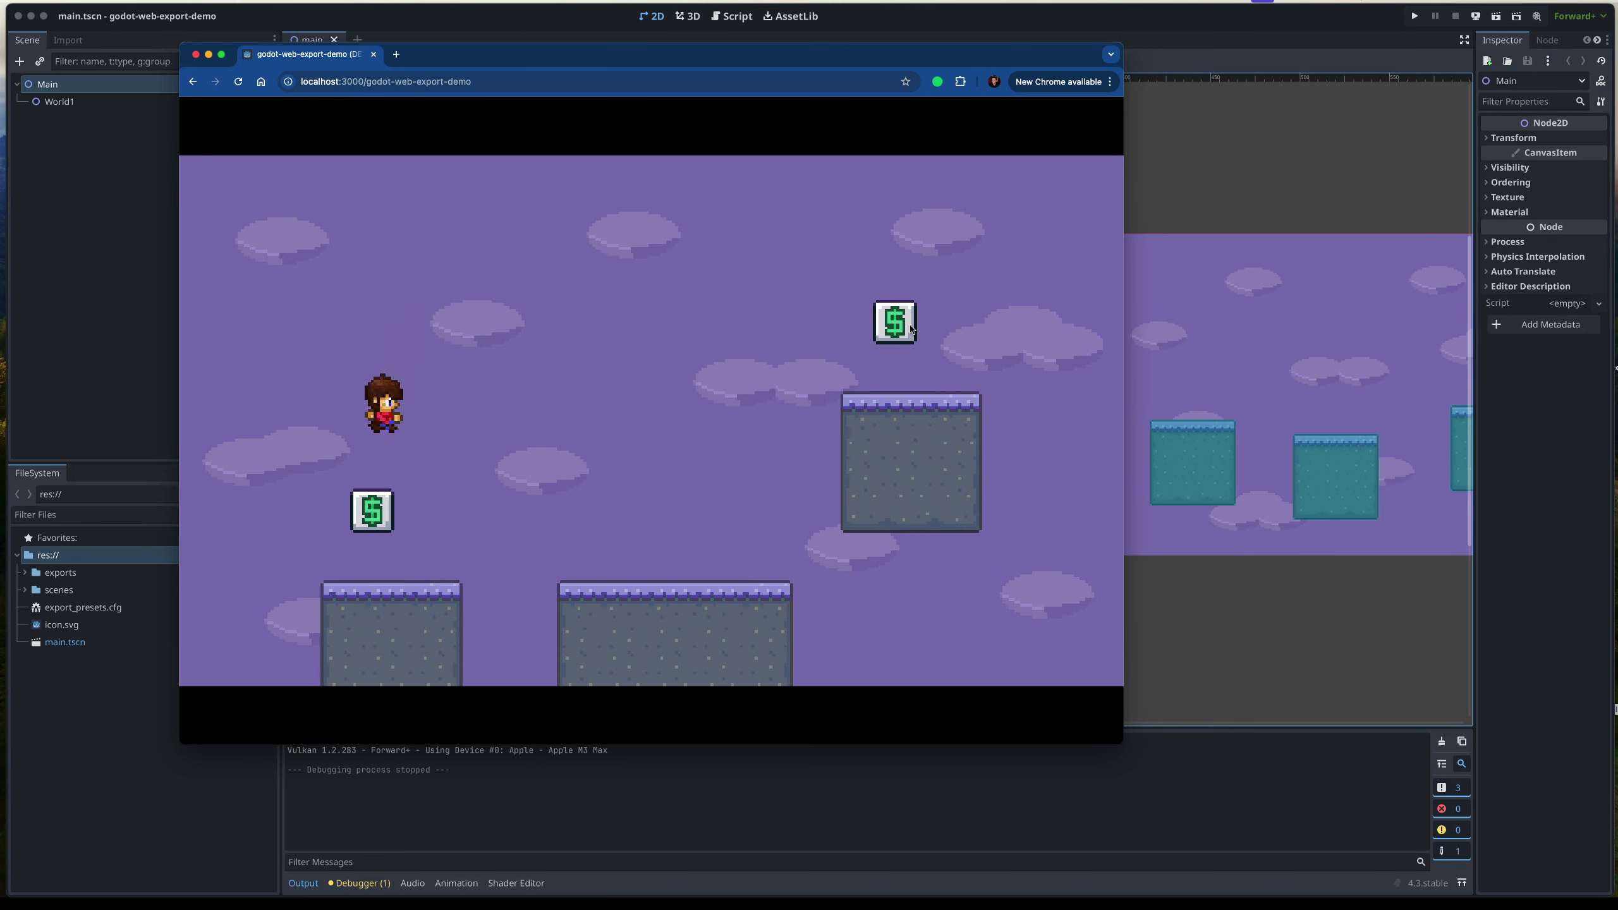
key("Right")
key("space")
key("Right")
key("space")
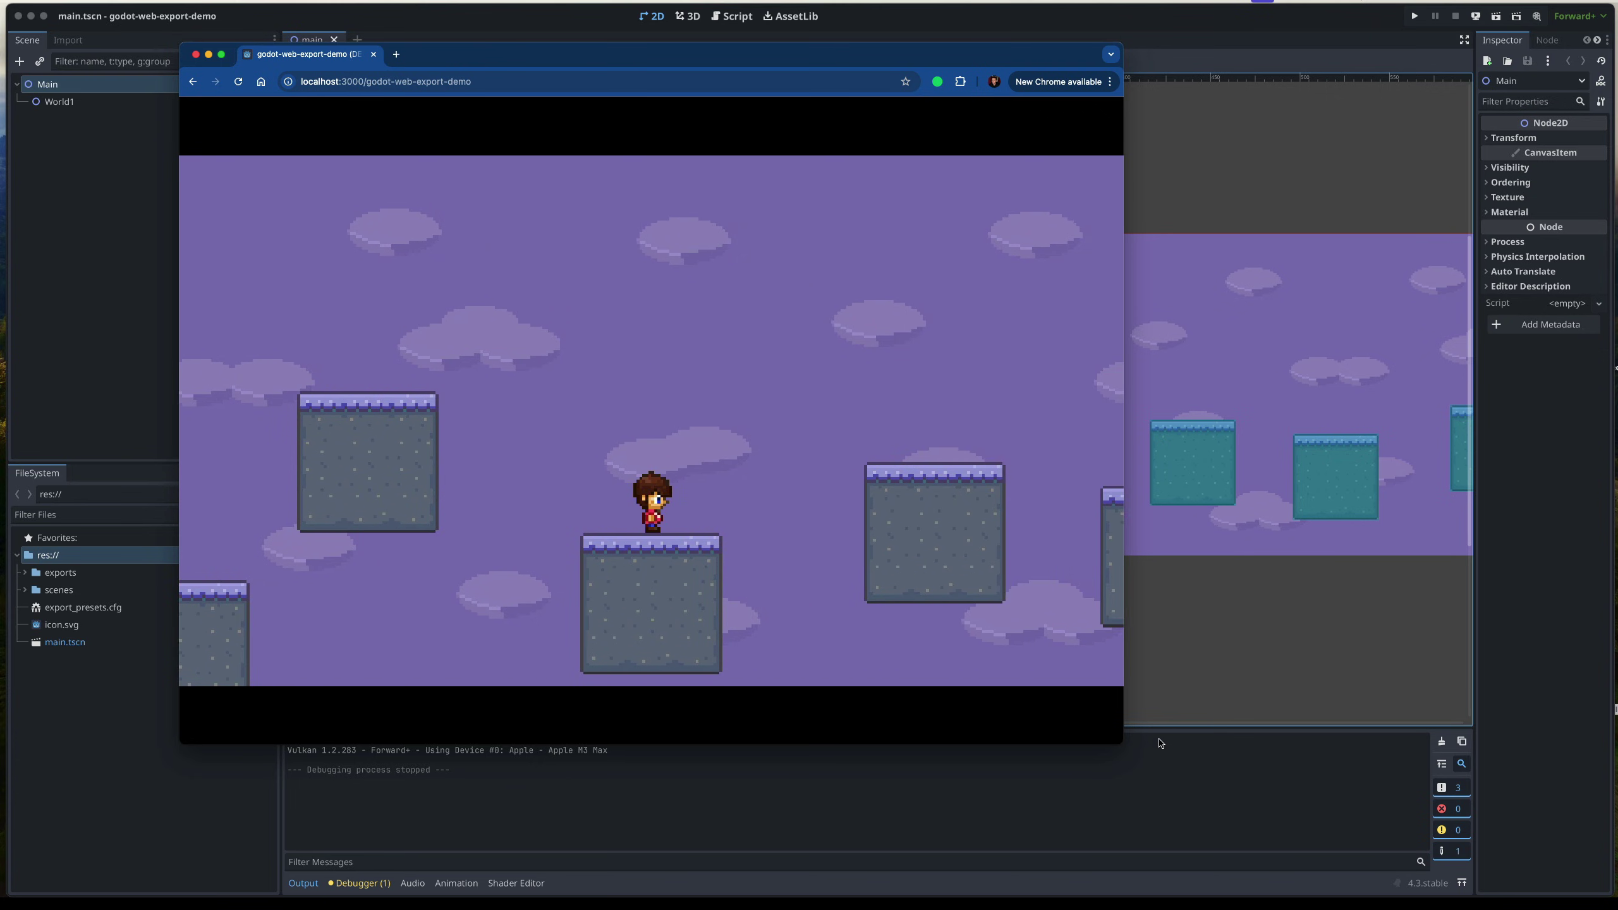
- Enlarge the browser window to check how the game scales, move the character to the left, and close the local game page
left_click_drag(1121, 742, 1363, 753)
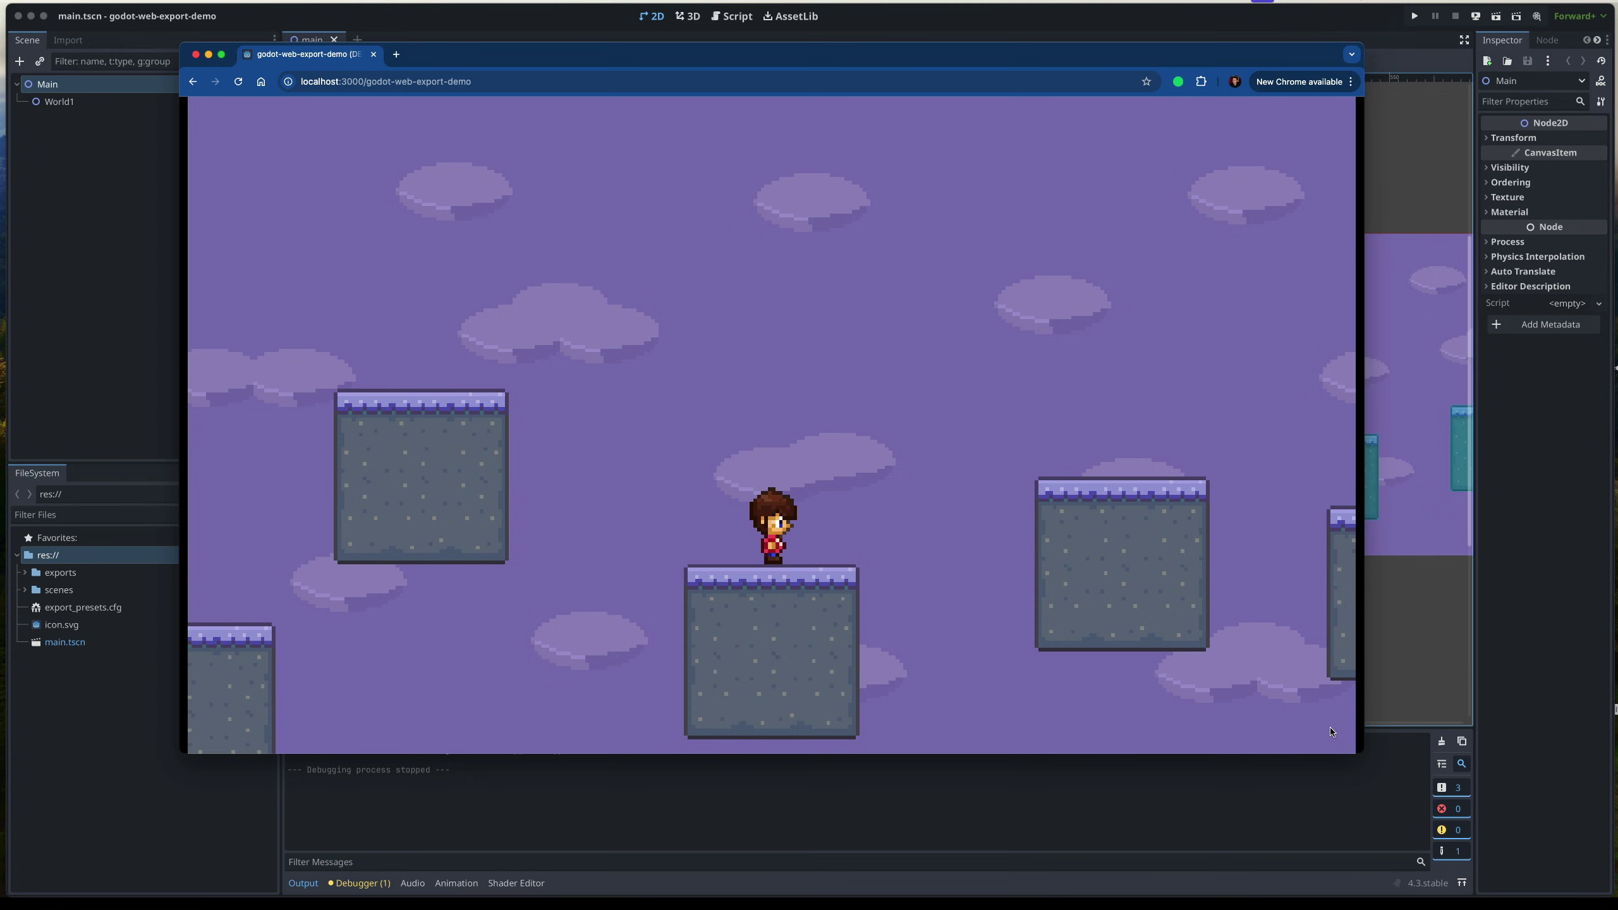
key("Left")
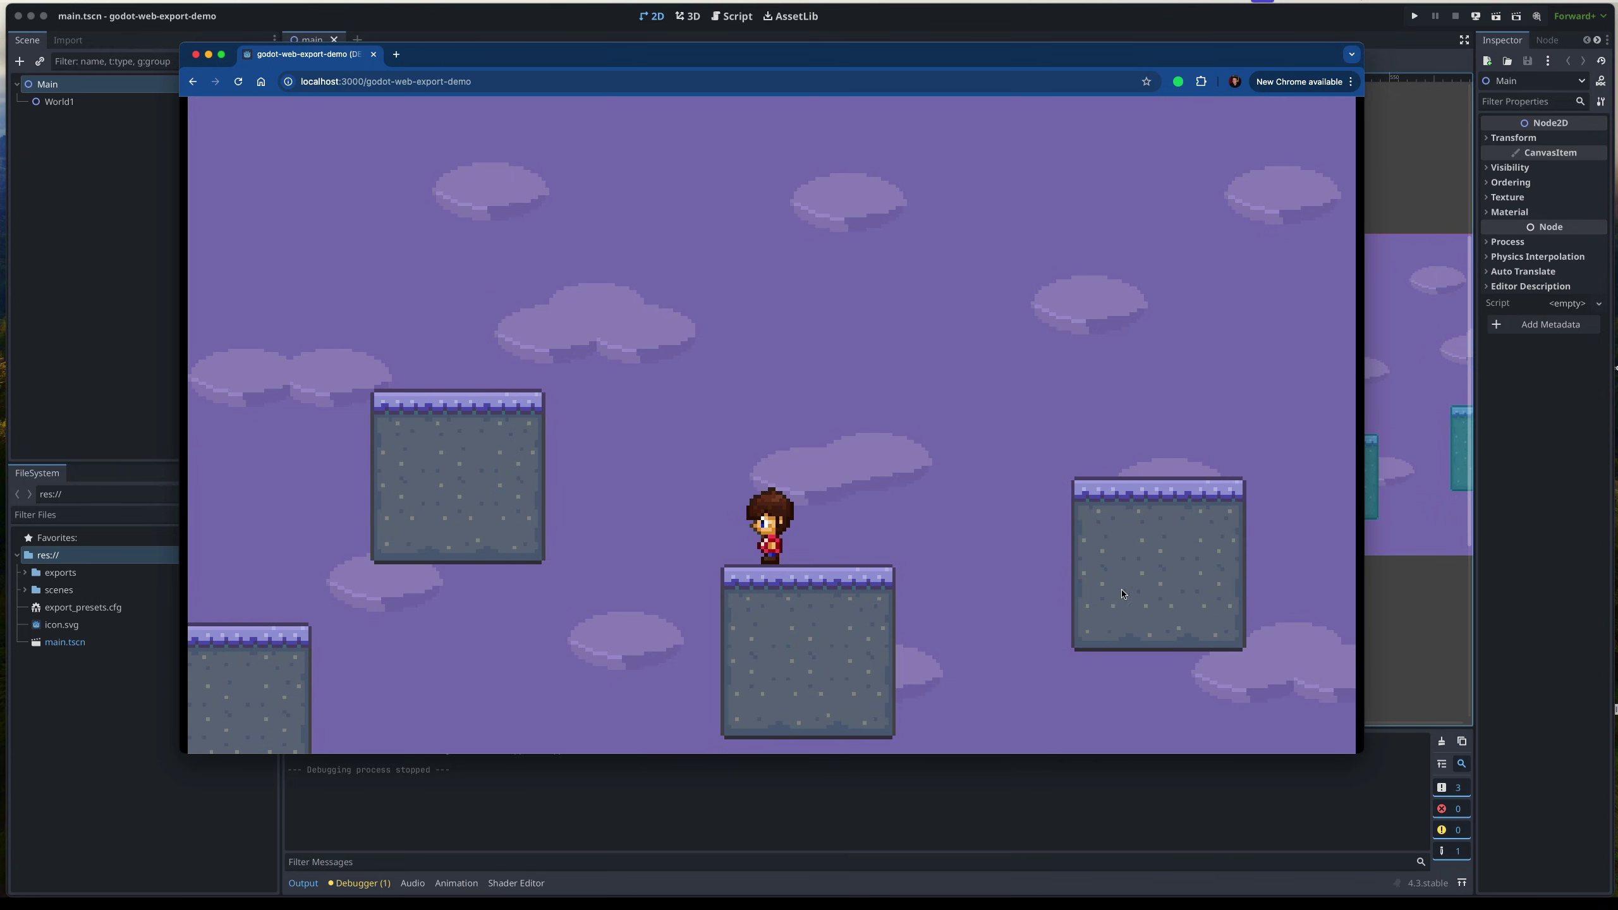
left_click(309, 81)
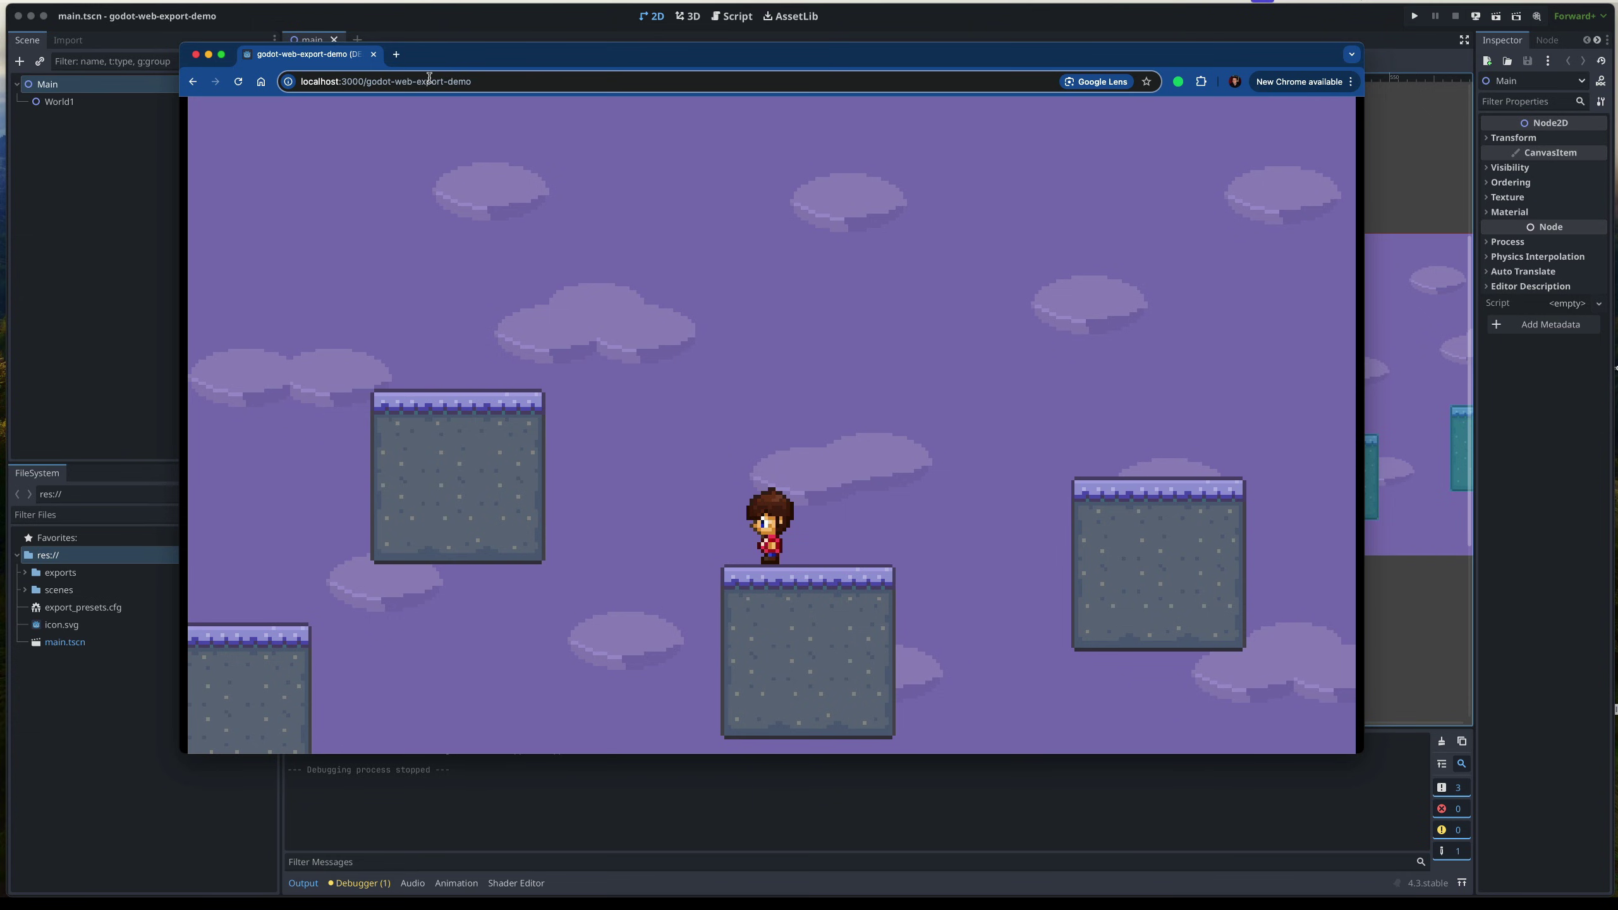
key("super+w")
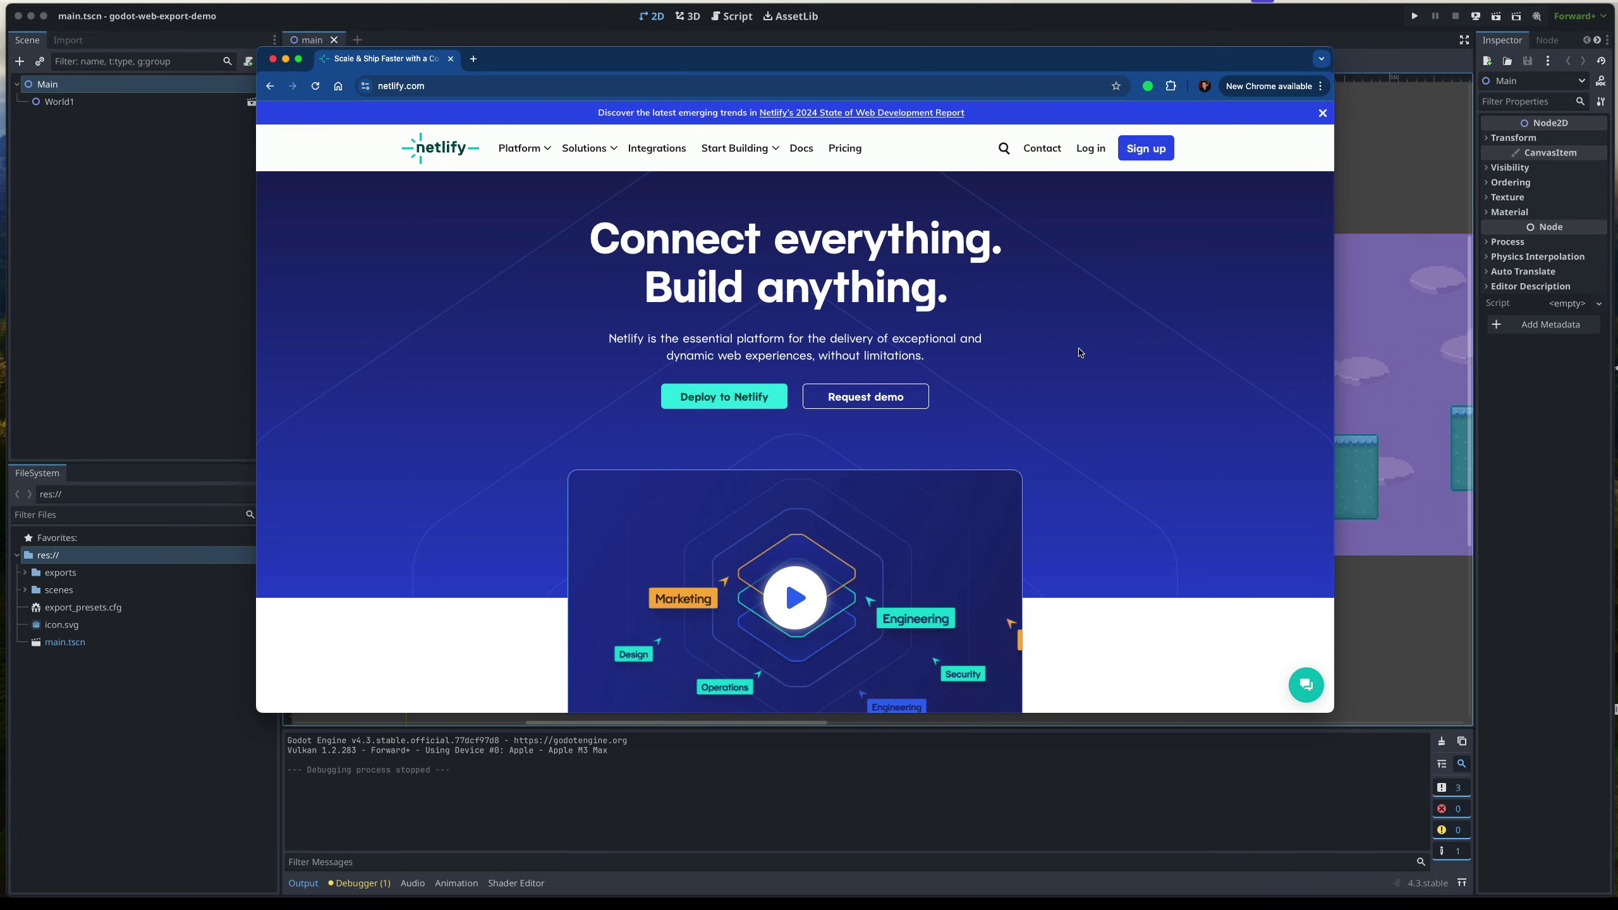
- Log in to Netlify and add a new site using manual deployment, selecting the address of the Netlify Drop page
left_click(1091, 148)
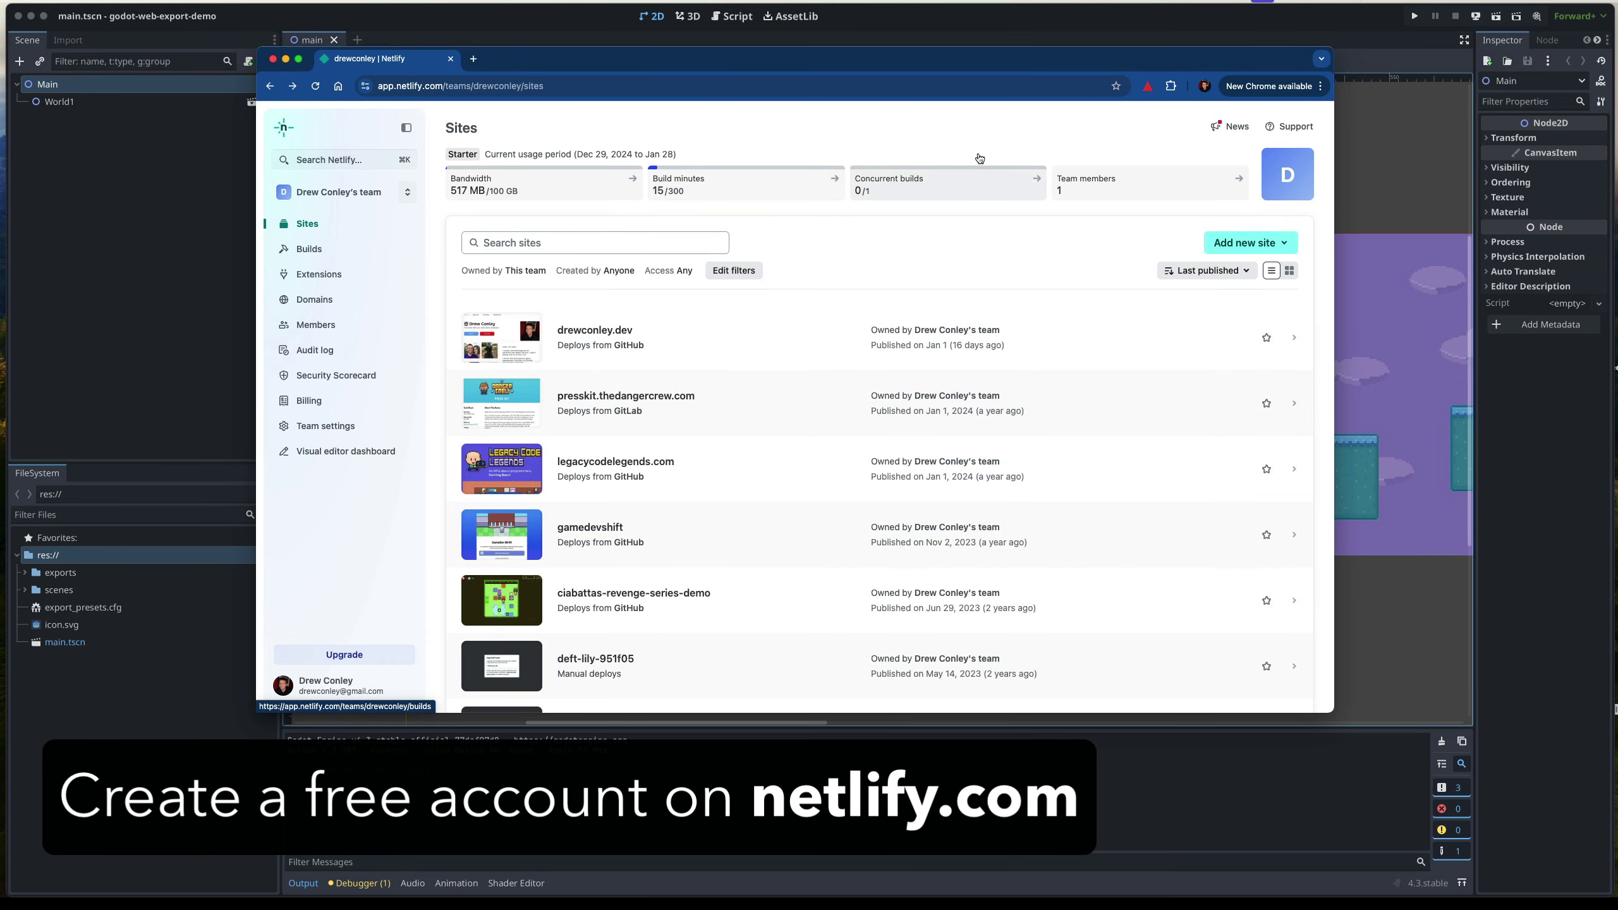
left_click(1249, 243)
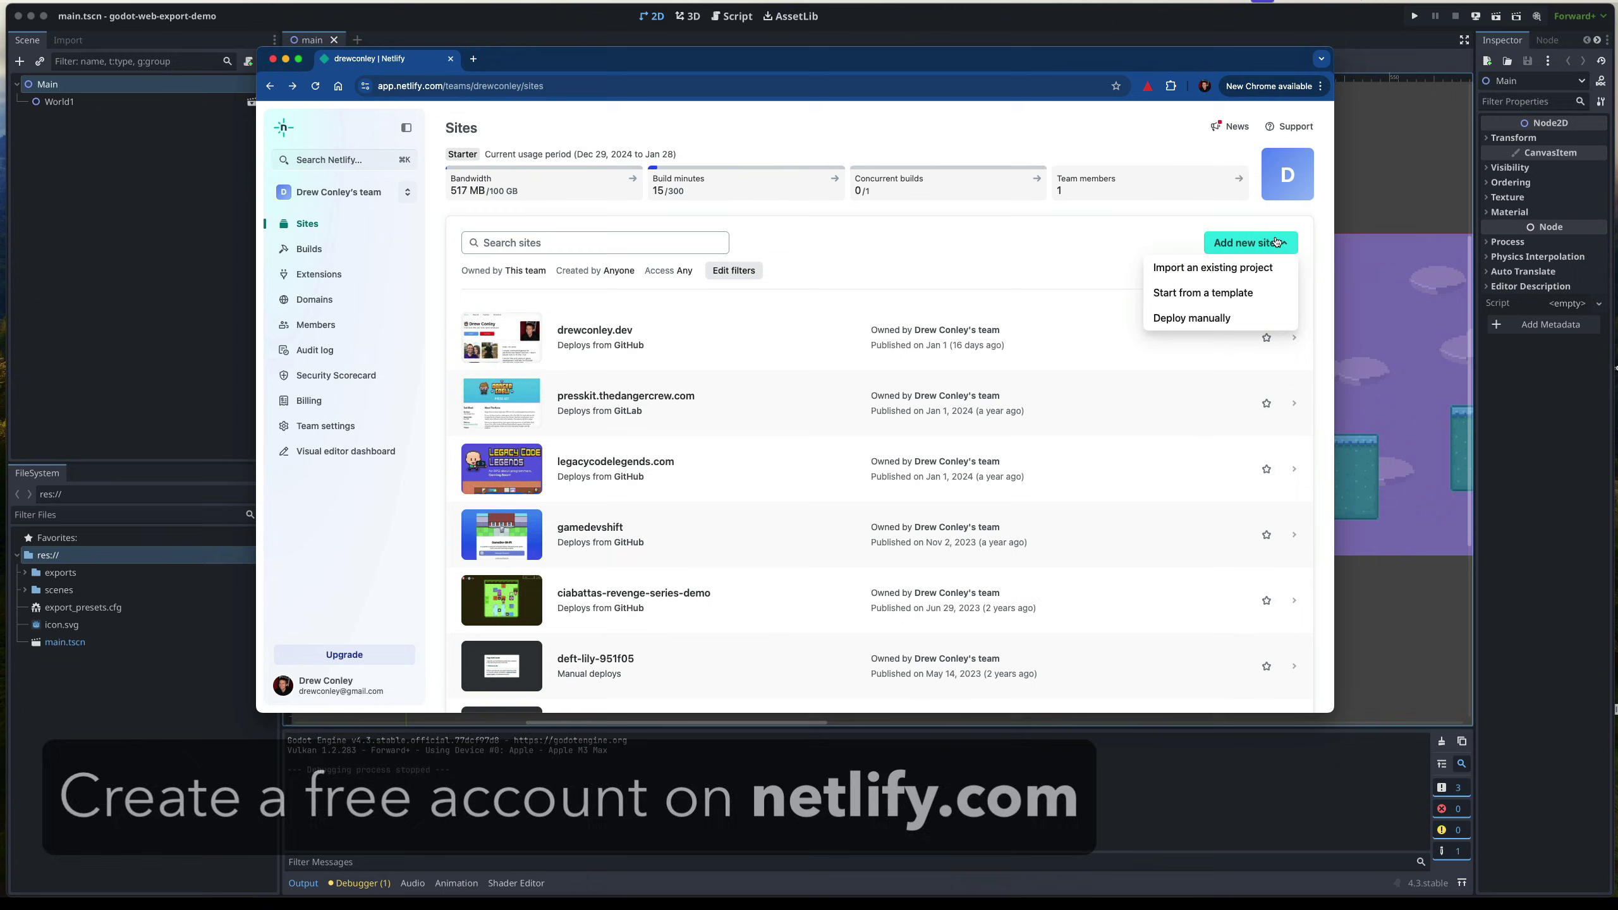
left_click(1201, 314)
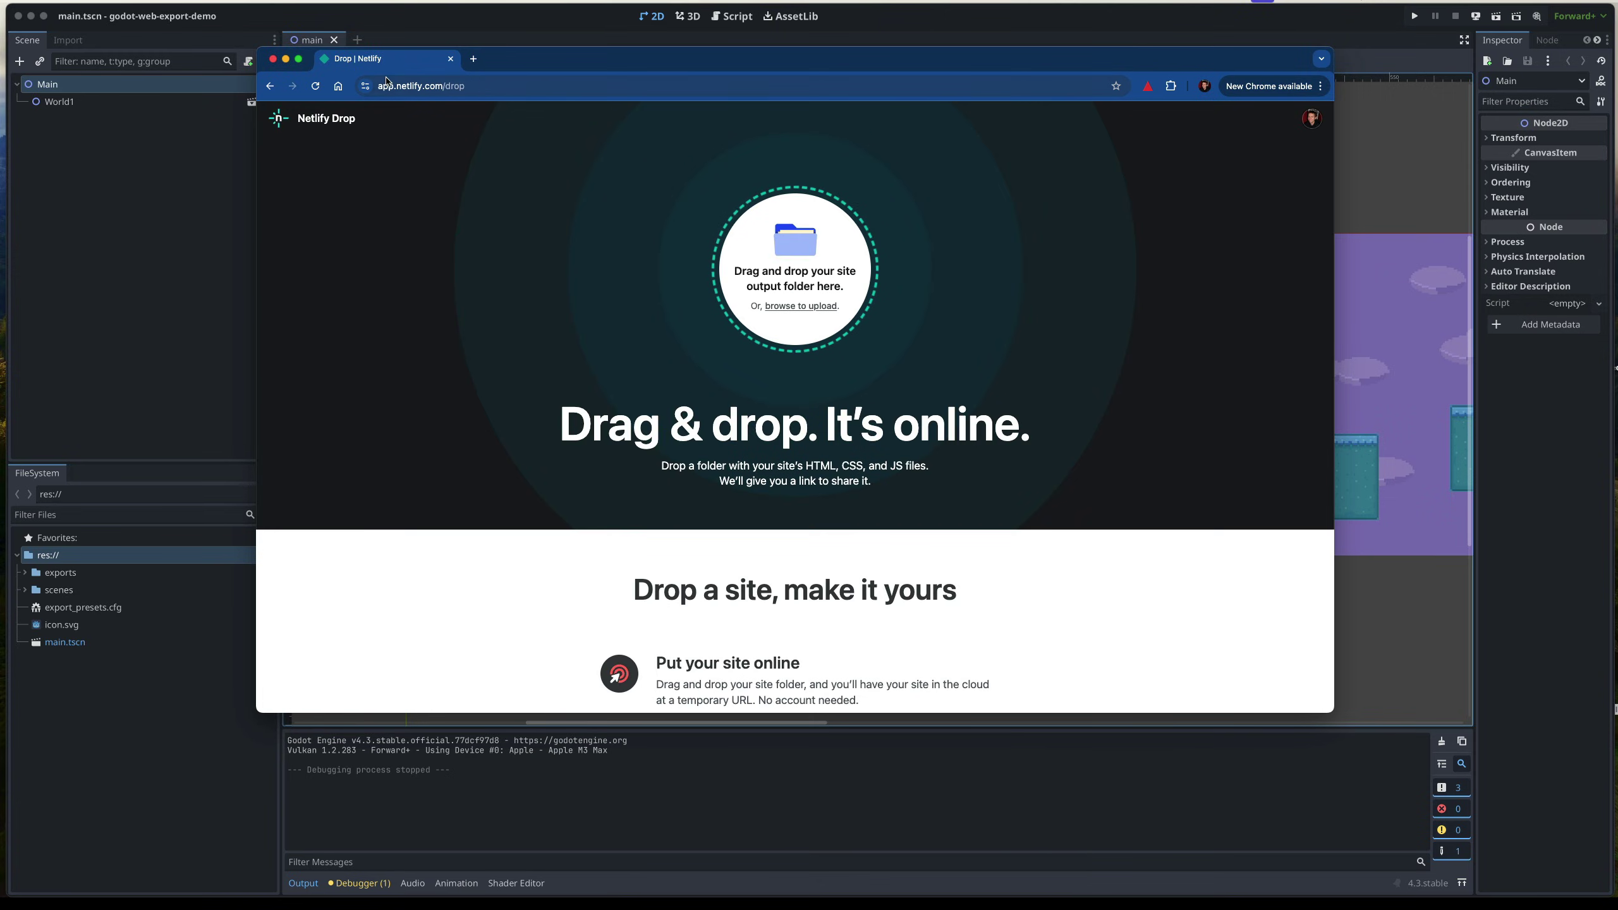
left_click(450, 87)
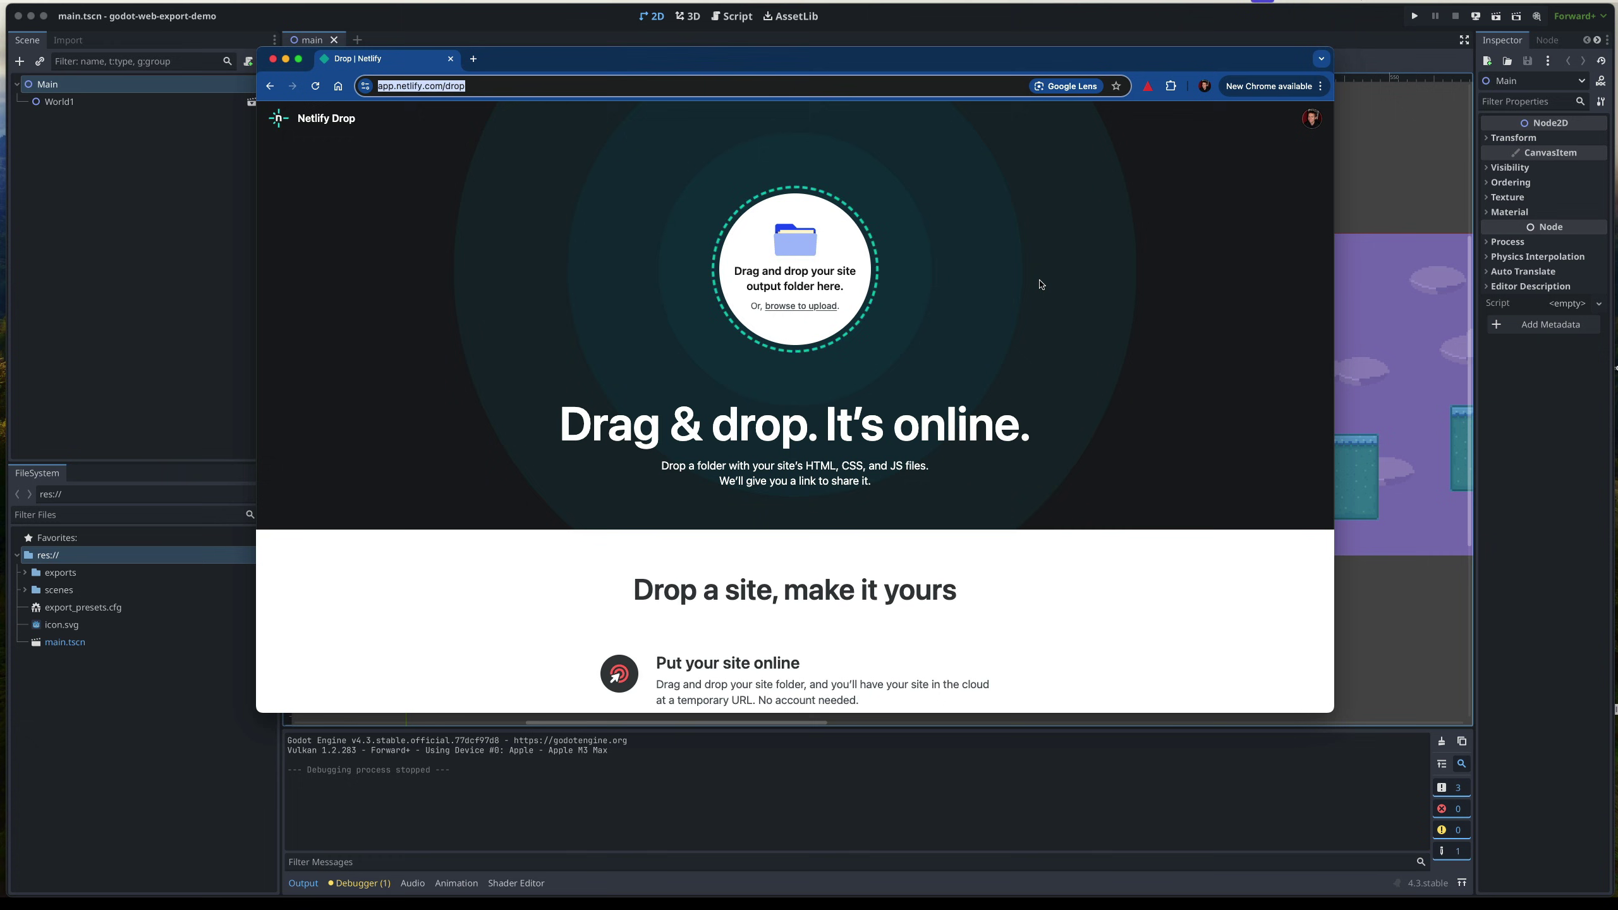
- Switch to Finder, place its window beside the Netlify Drop page, and select the web folder inside exports
key("super+Tab")
left_click_drag(659, 217, 283, 408)
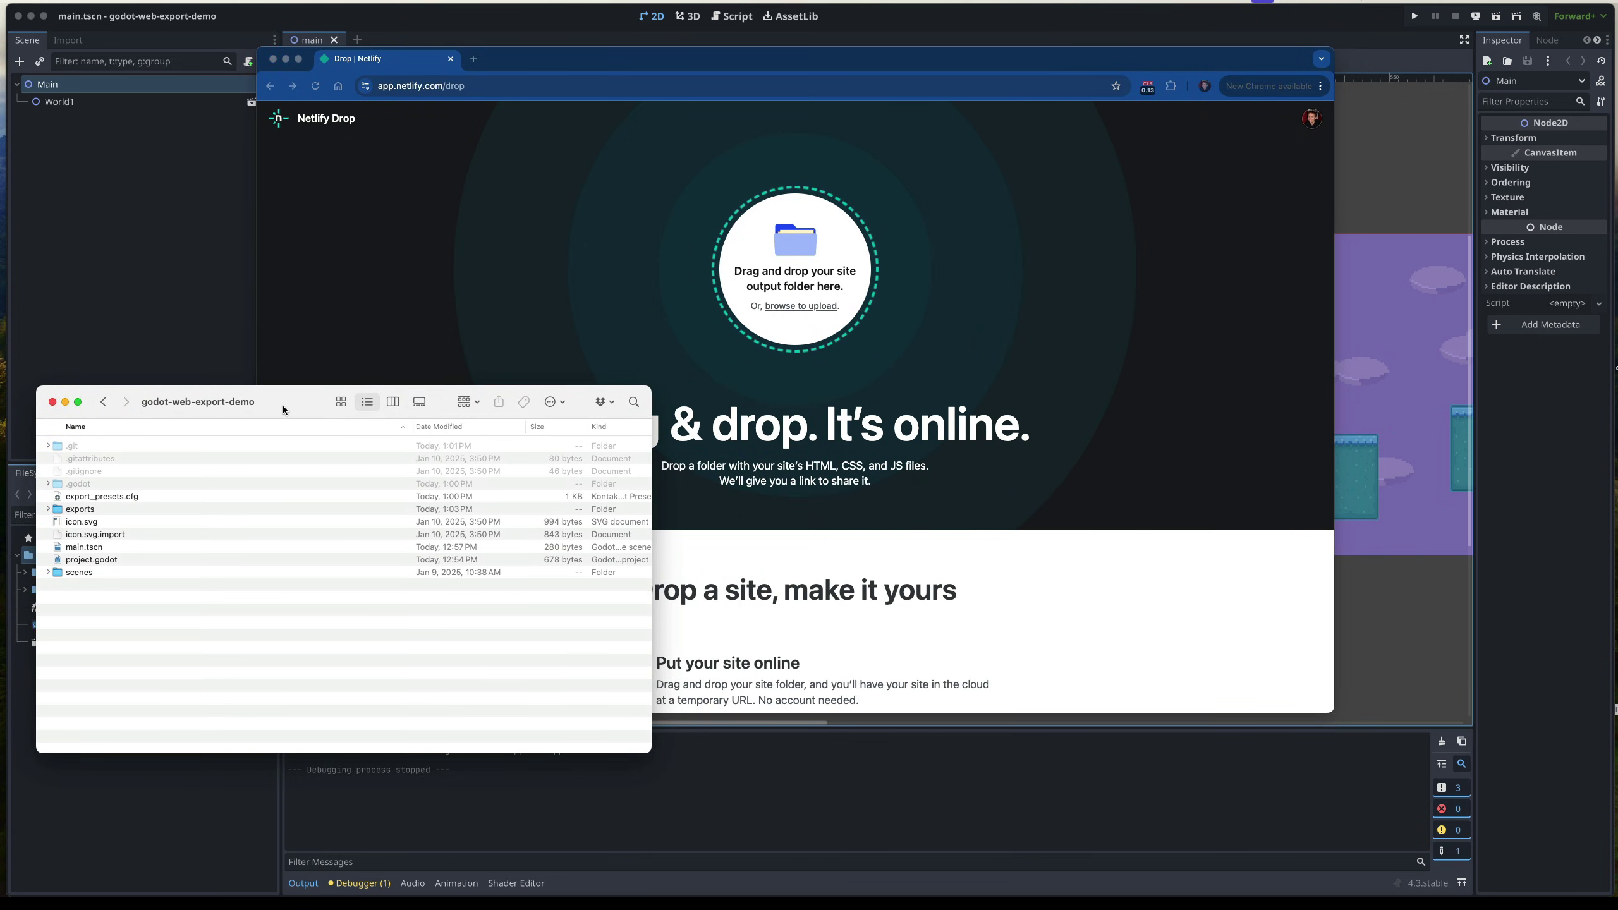
left_click(90, 510)
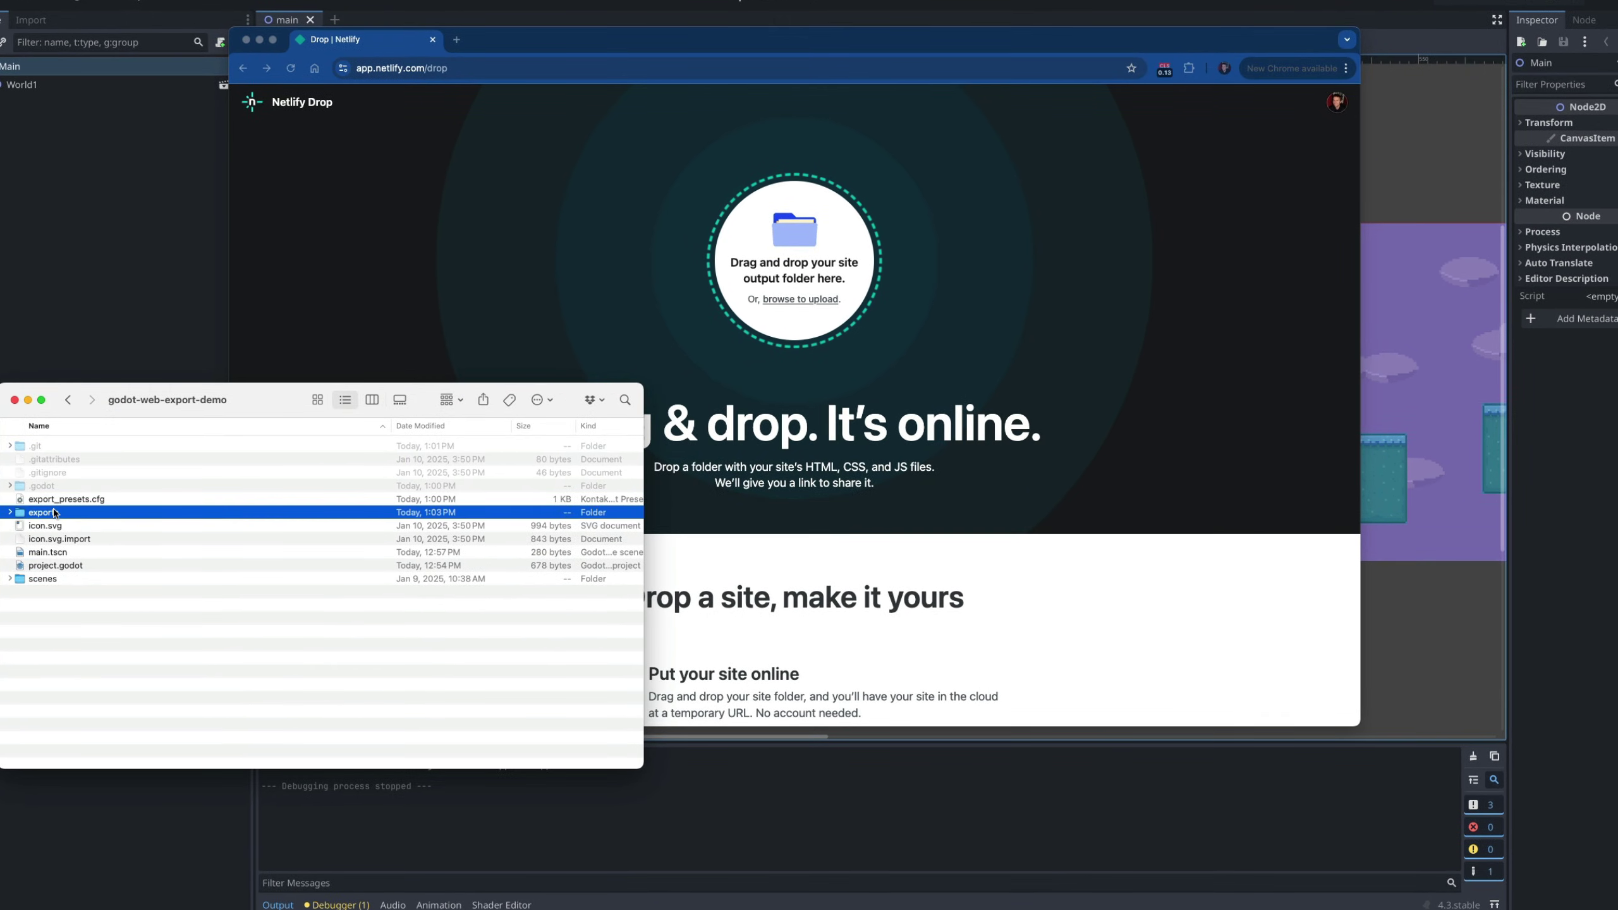
double_click(55, 513)
left_click(64, 448)
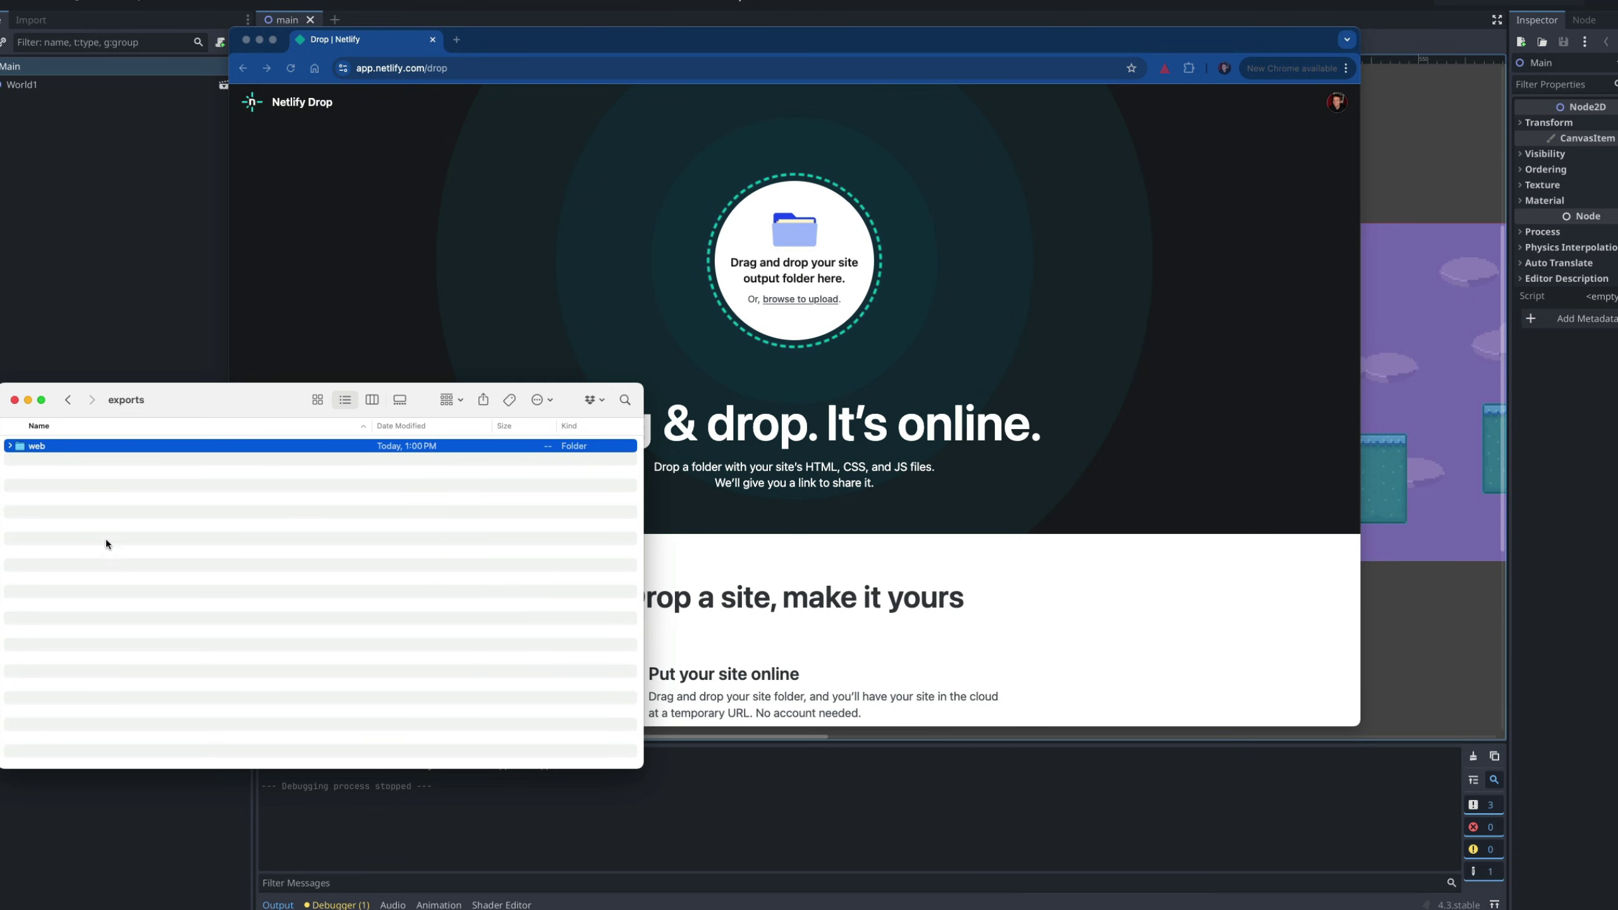
left_click(9, 446)
left_click(9, 446)
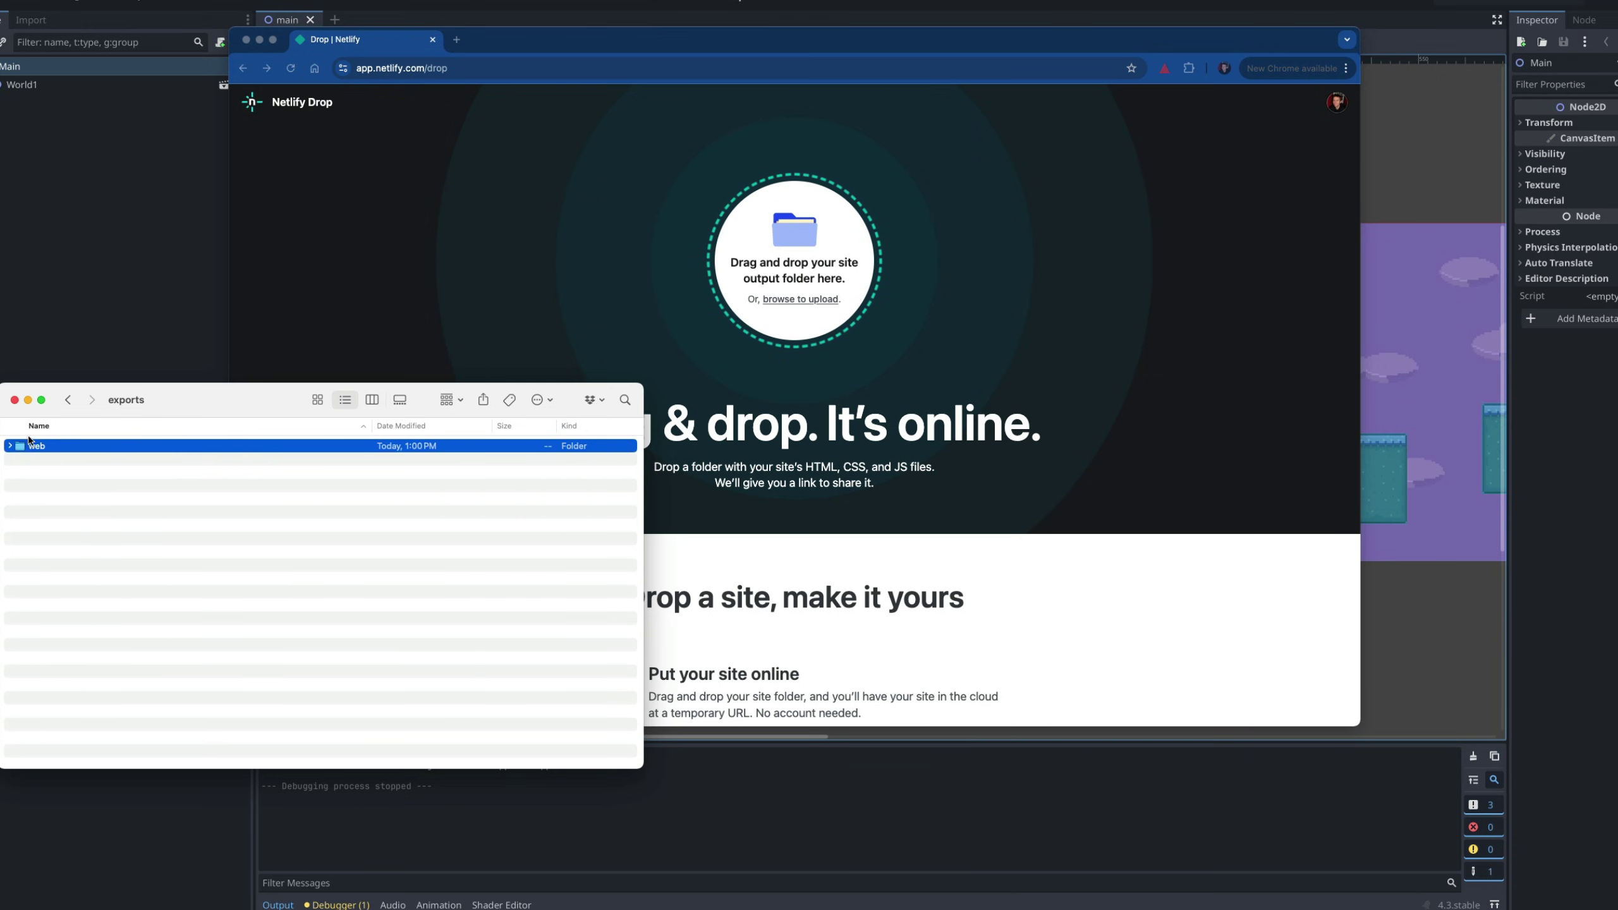
- Upload the web folder to Netlify Drop and open the published site's production deploy
left_click_drag(29, 440, 718, 284)
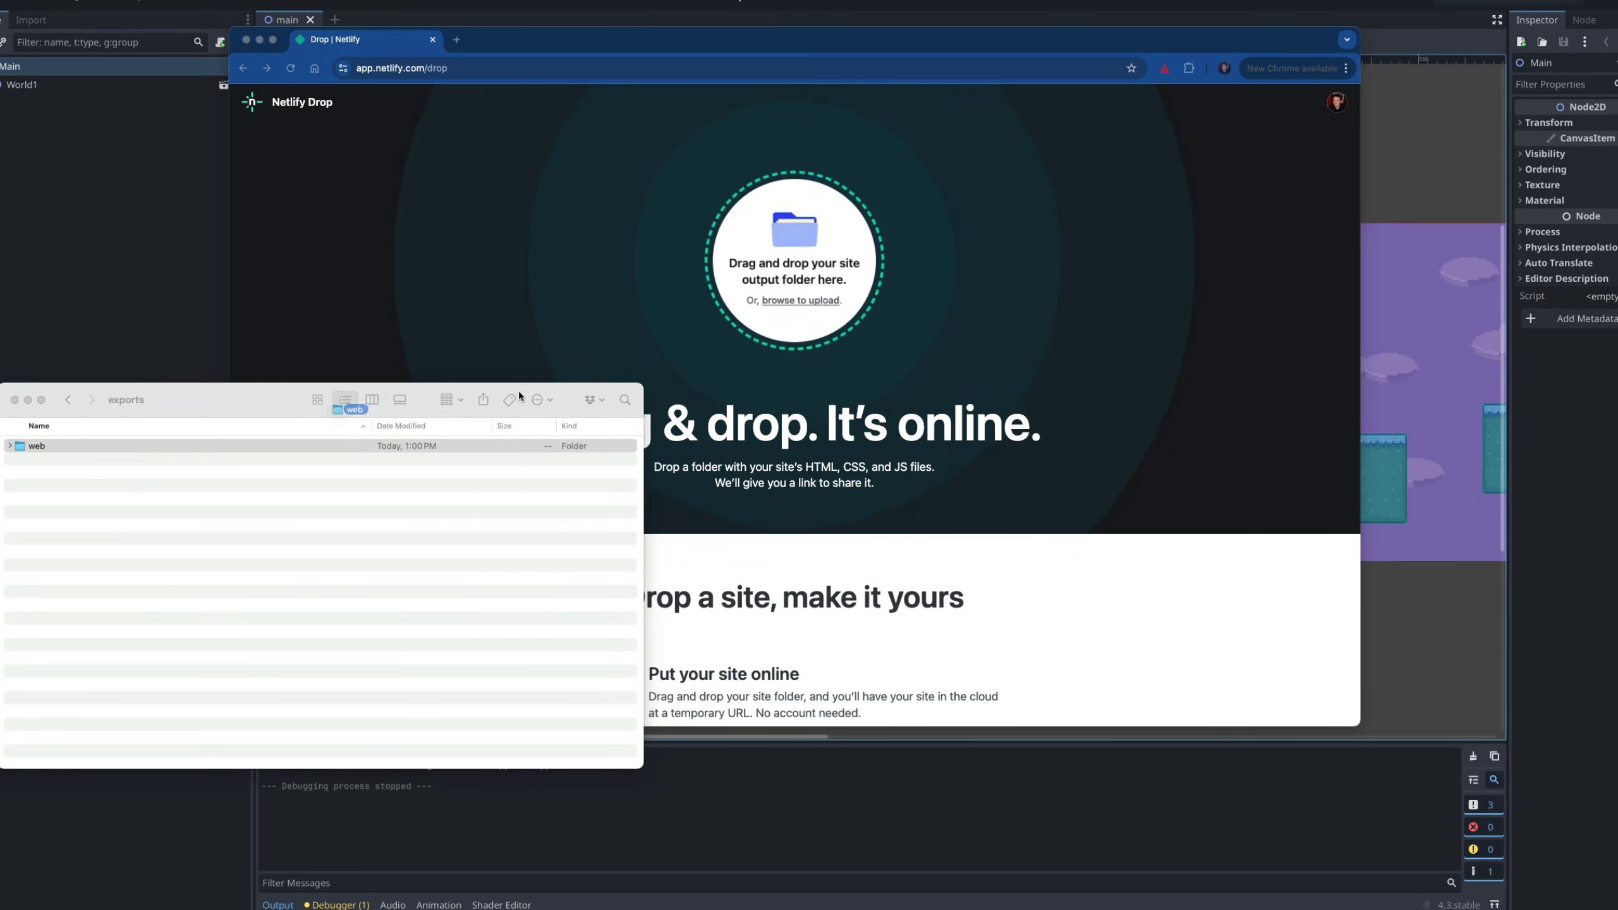
left_click_drag(519, 397, 791, 295)
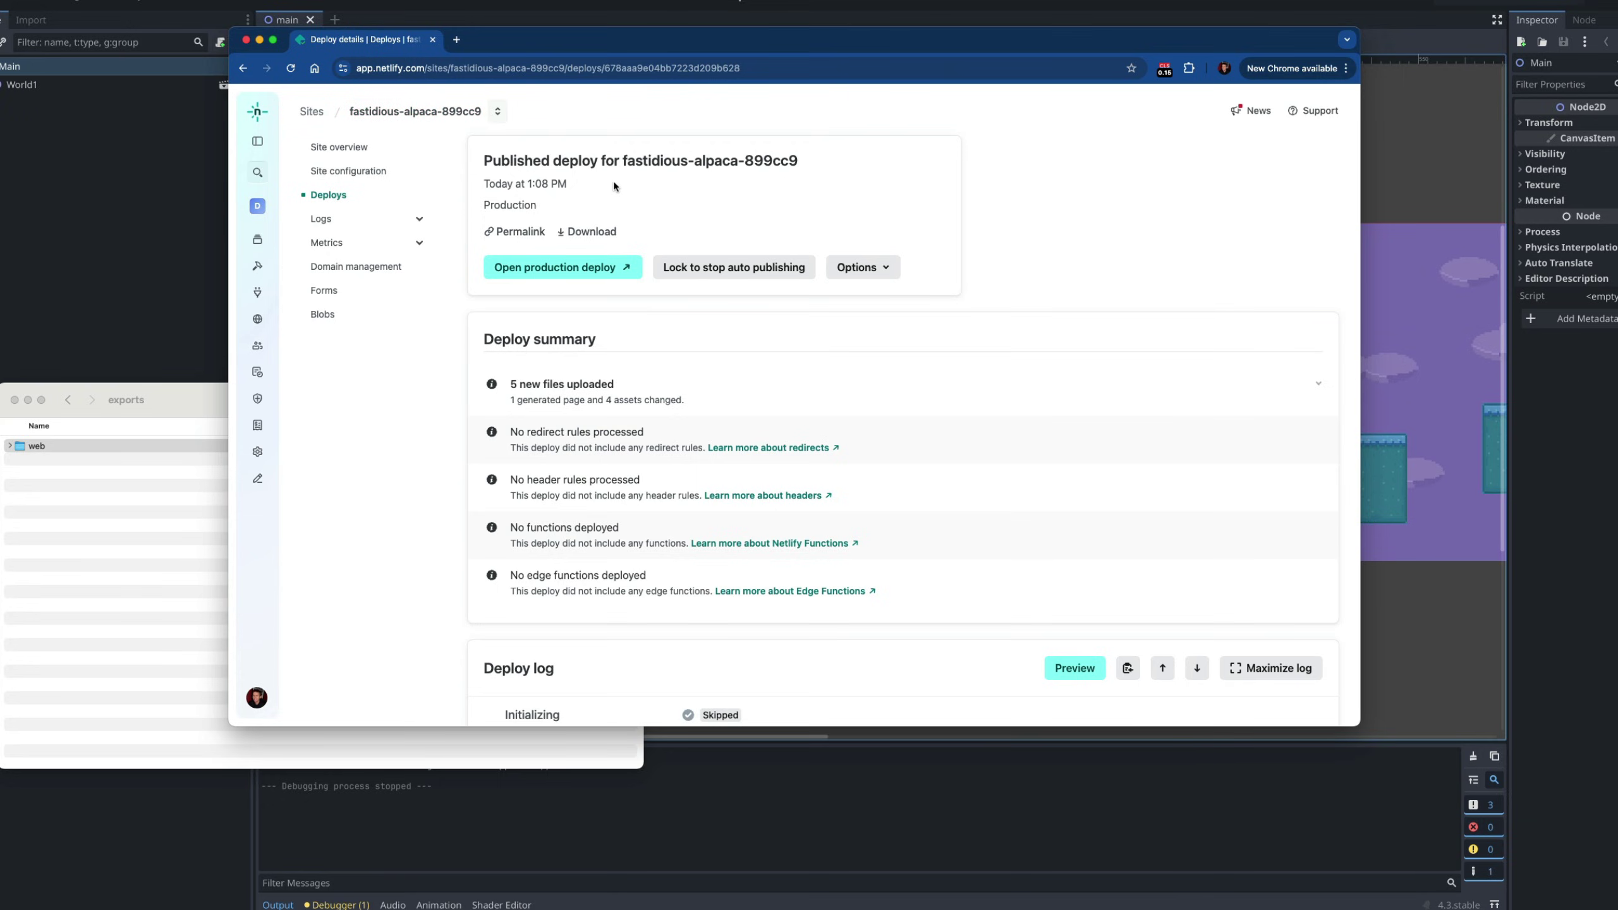
left_click(561, 268)
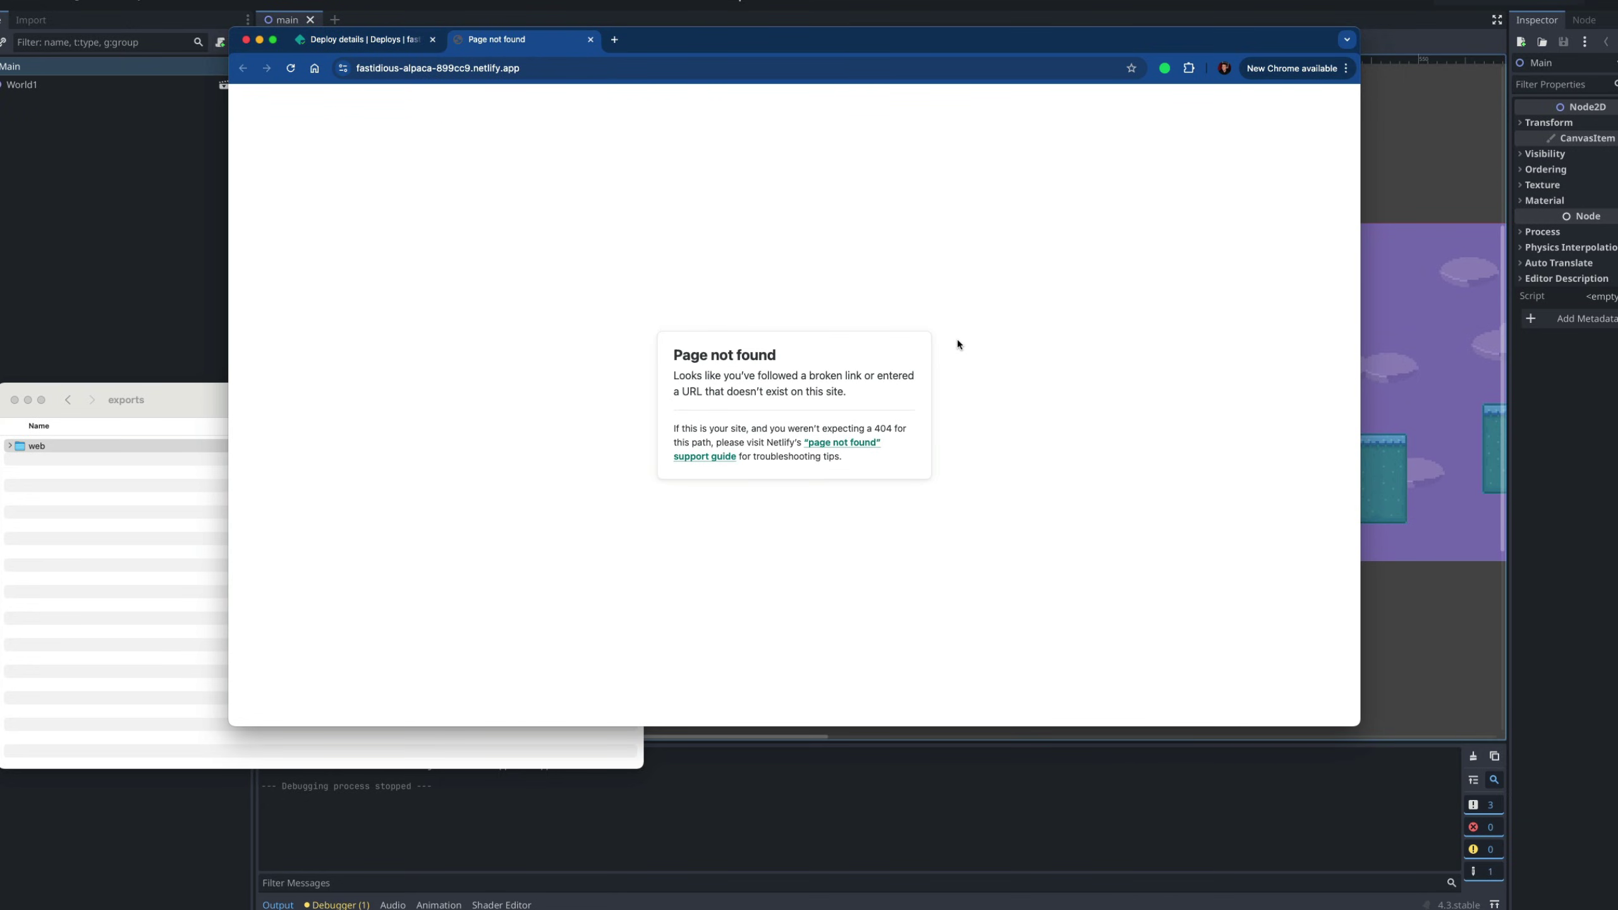
- Find the exported HTML file's name in the web folder and load godot-web-export-demo.html at the deployed site's address
left_click(555, 70)
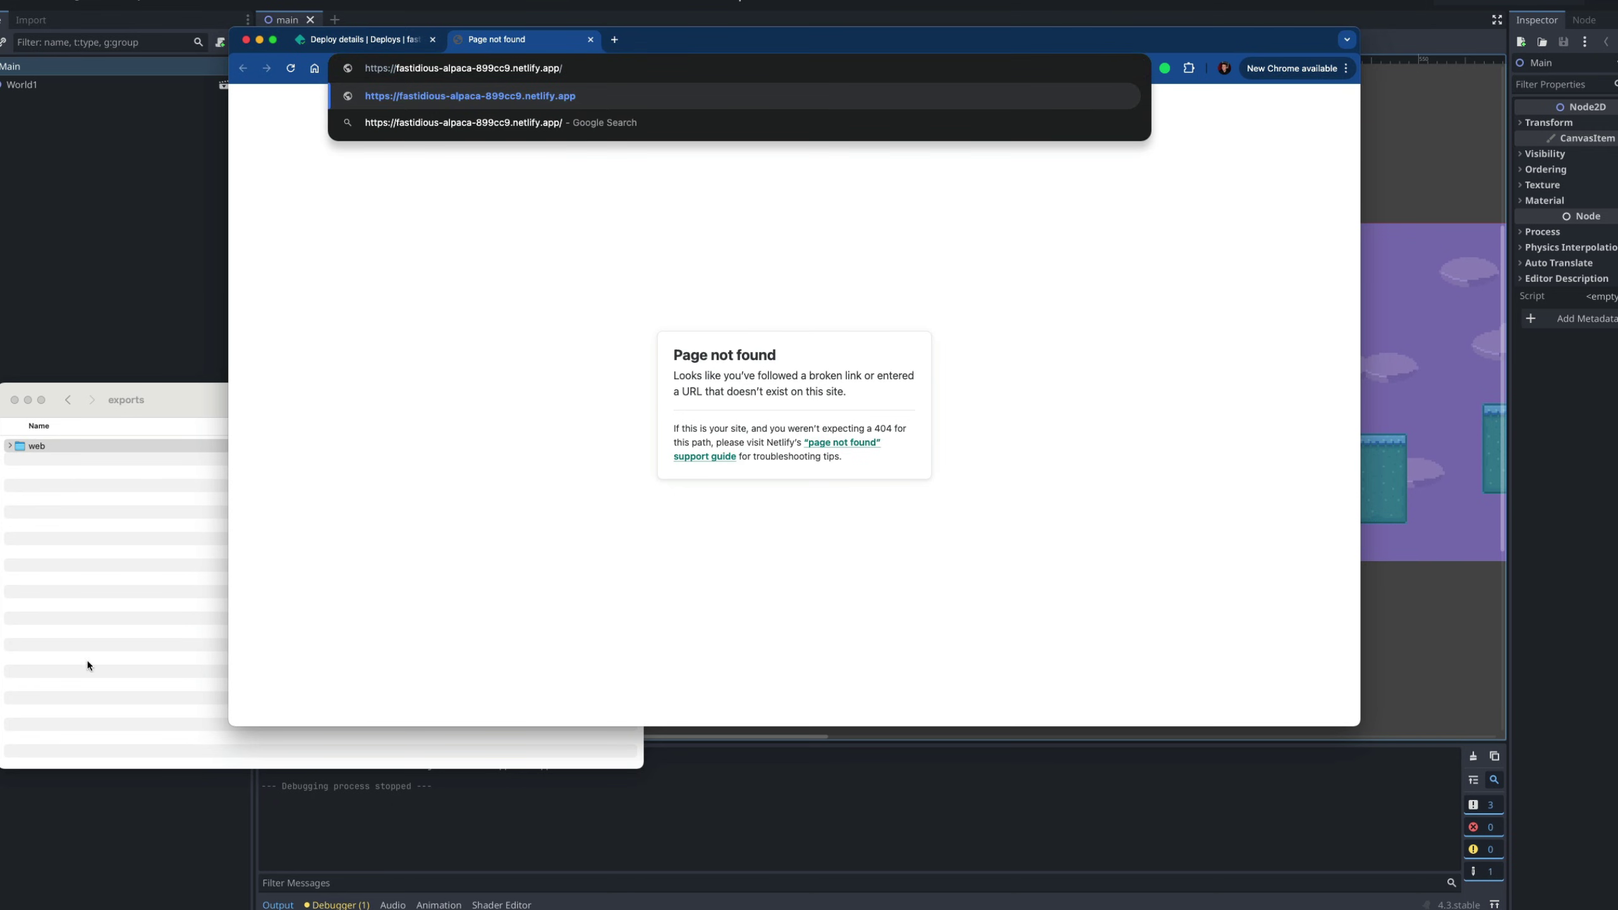
left_click(66, 448)
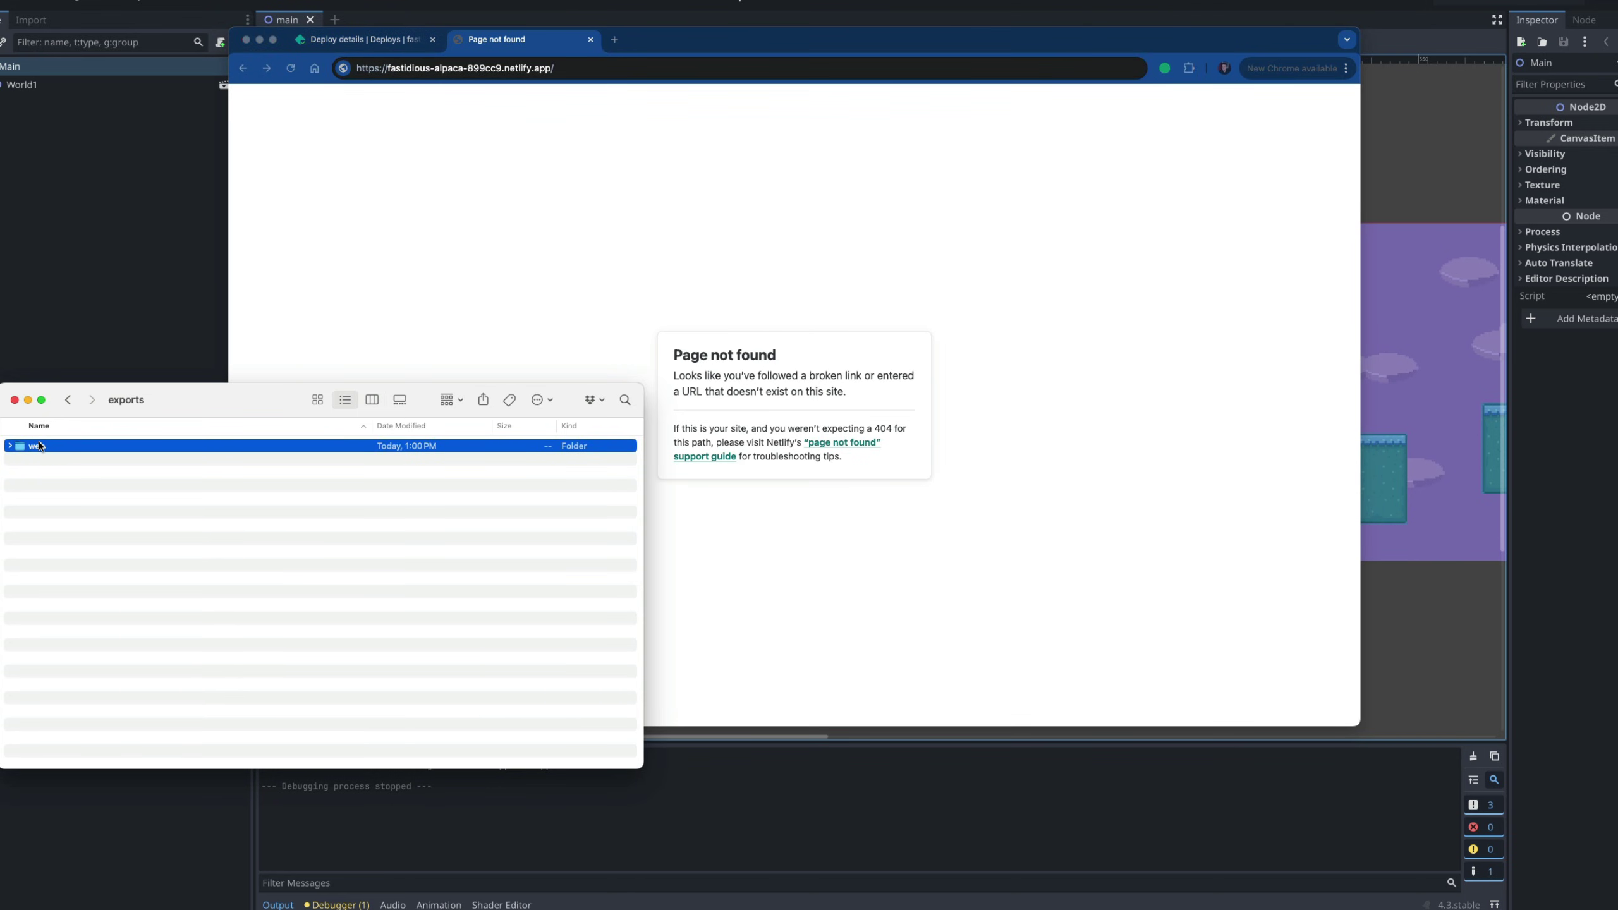
double_click(38, 444)
left_click(163, 486)
left_click(583, 70)
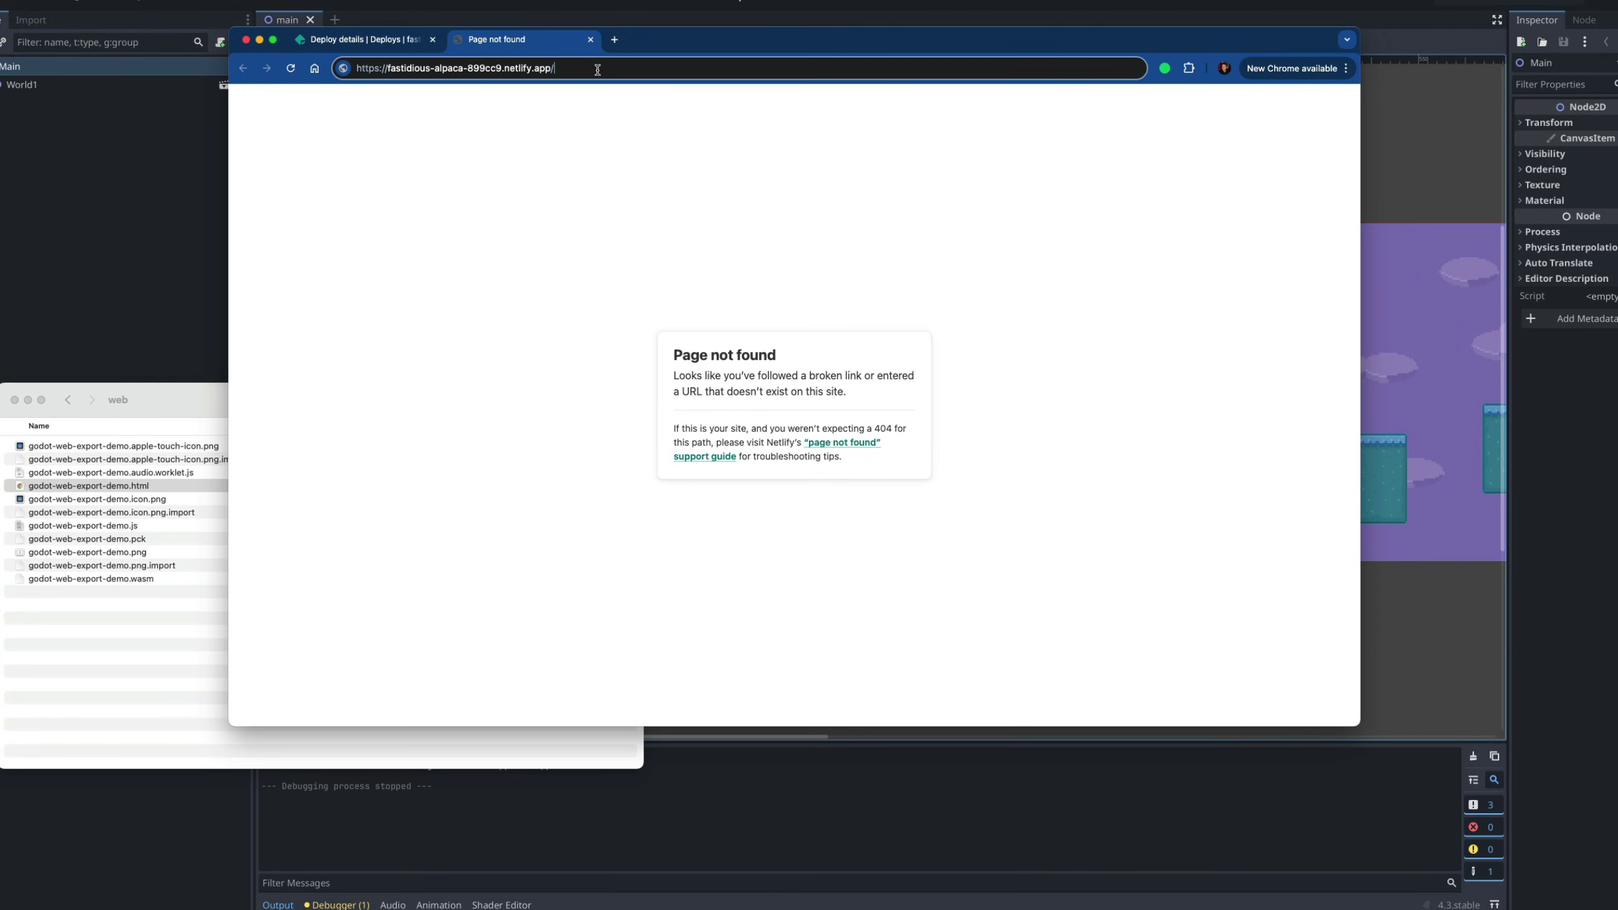
type("godot-web-export-demo.html")
key("Return")
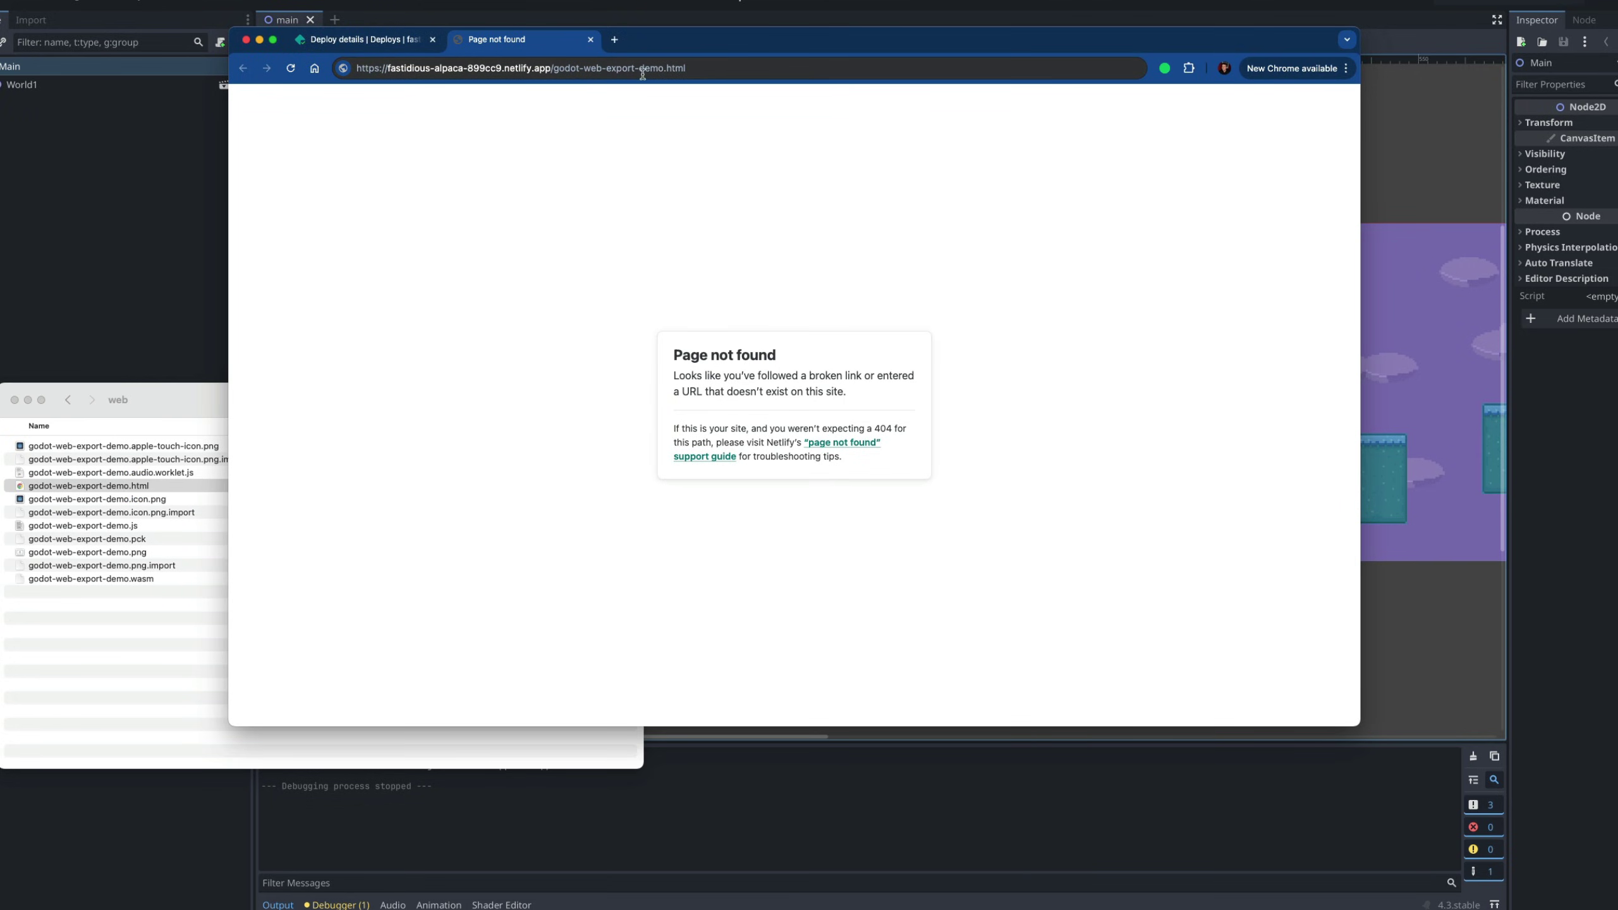
left_click(749, 70)
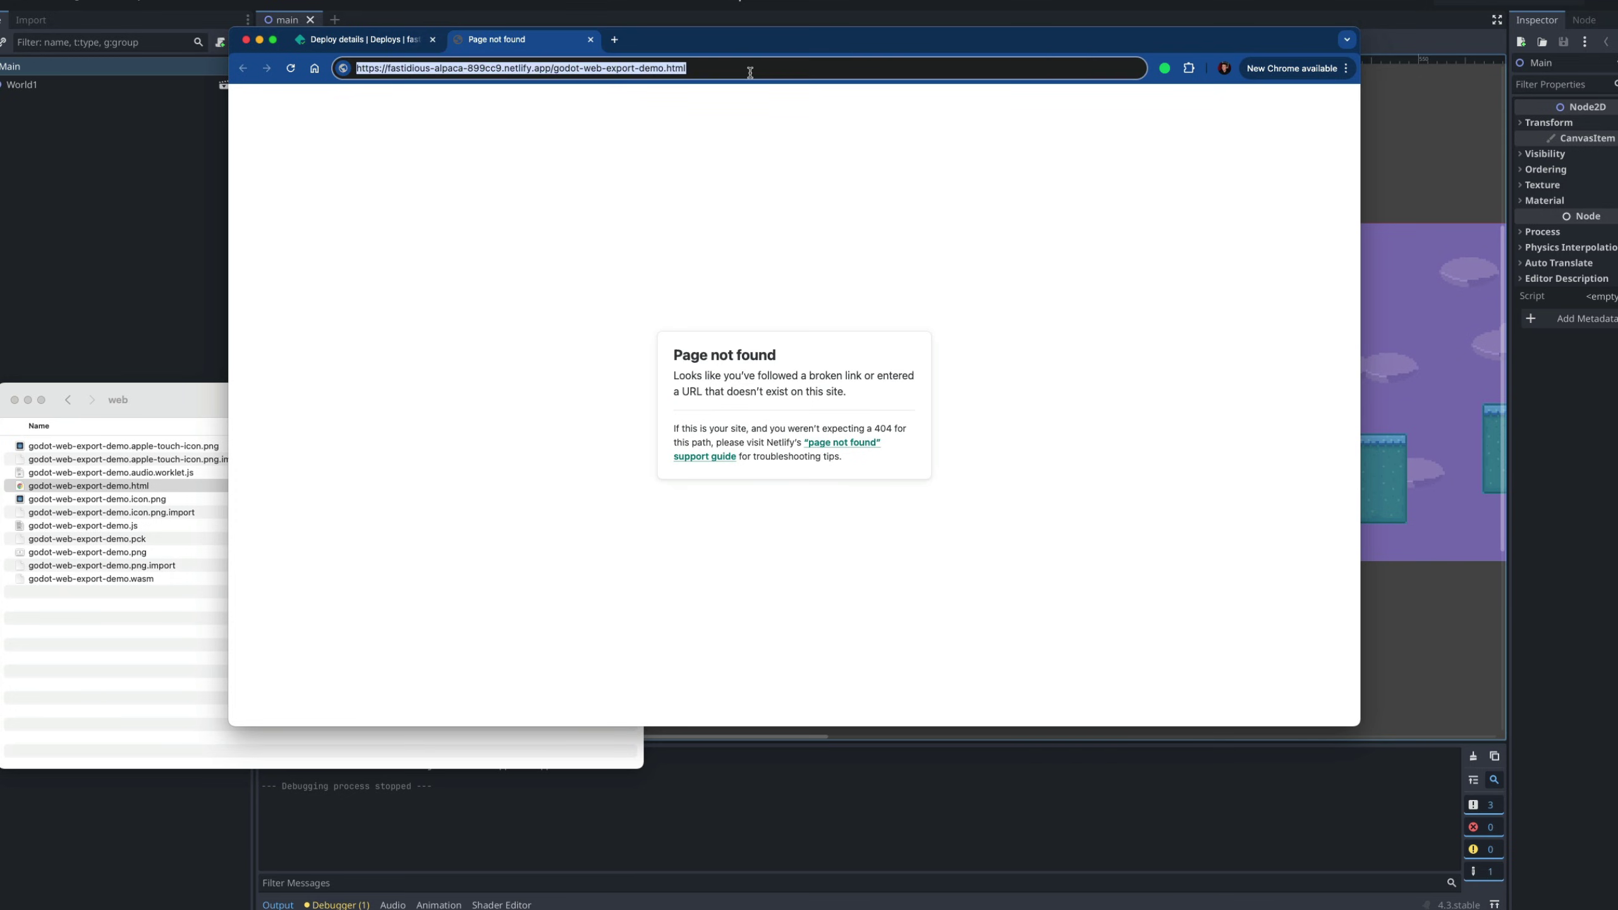
key("Return")
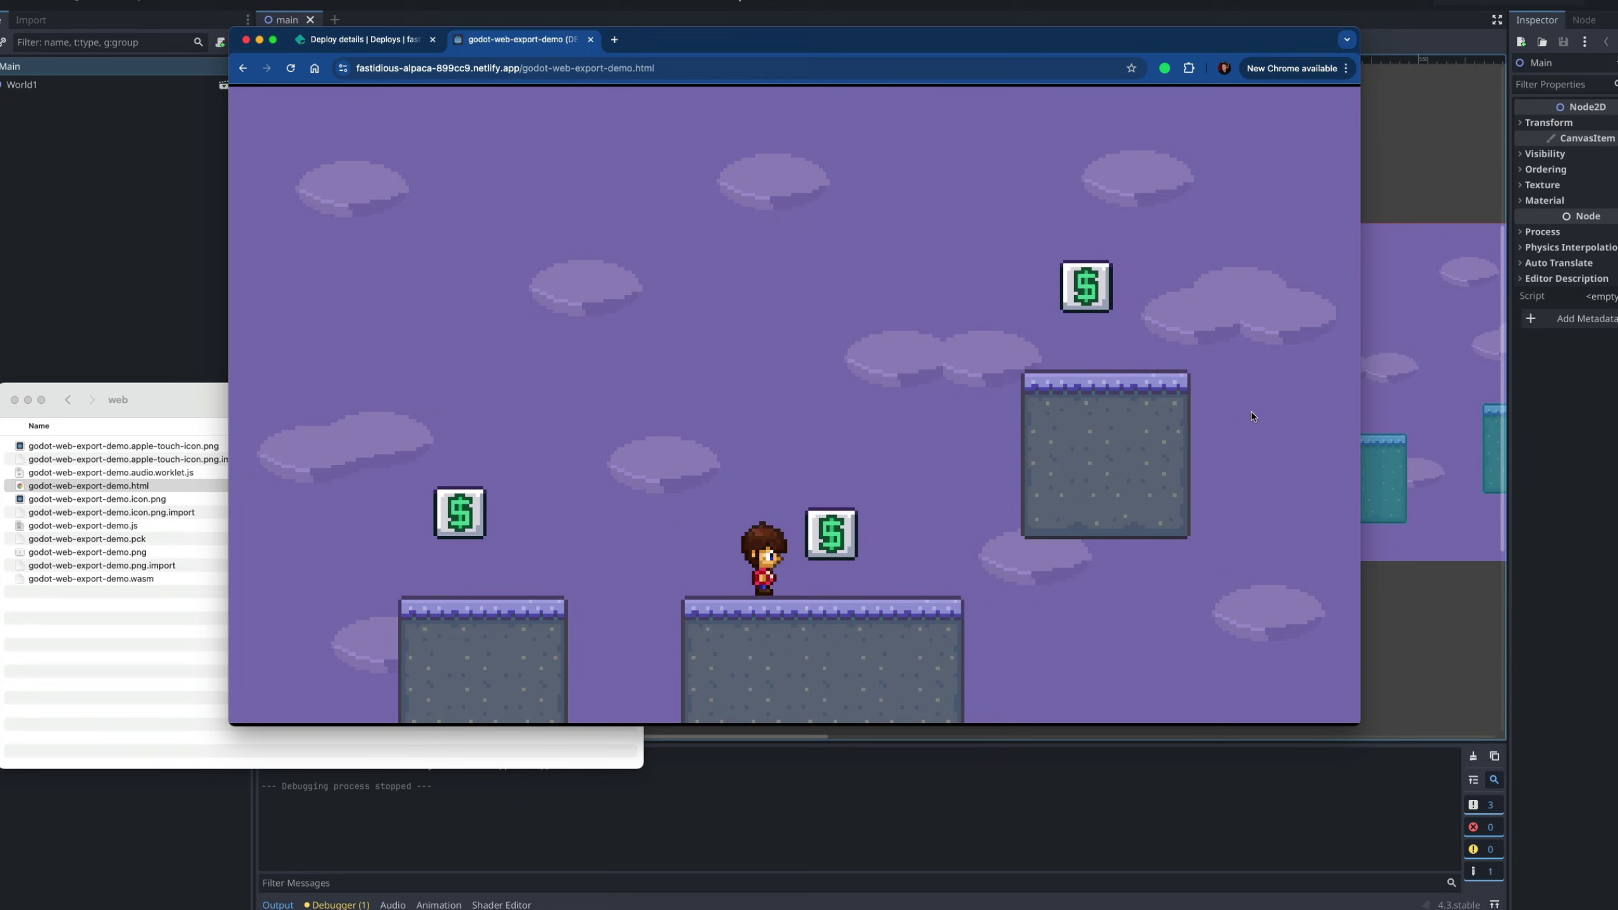
- Play the hosted game by moving right and jumping across the platforms, and select its full page address
key("super+l")
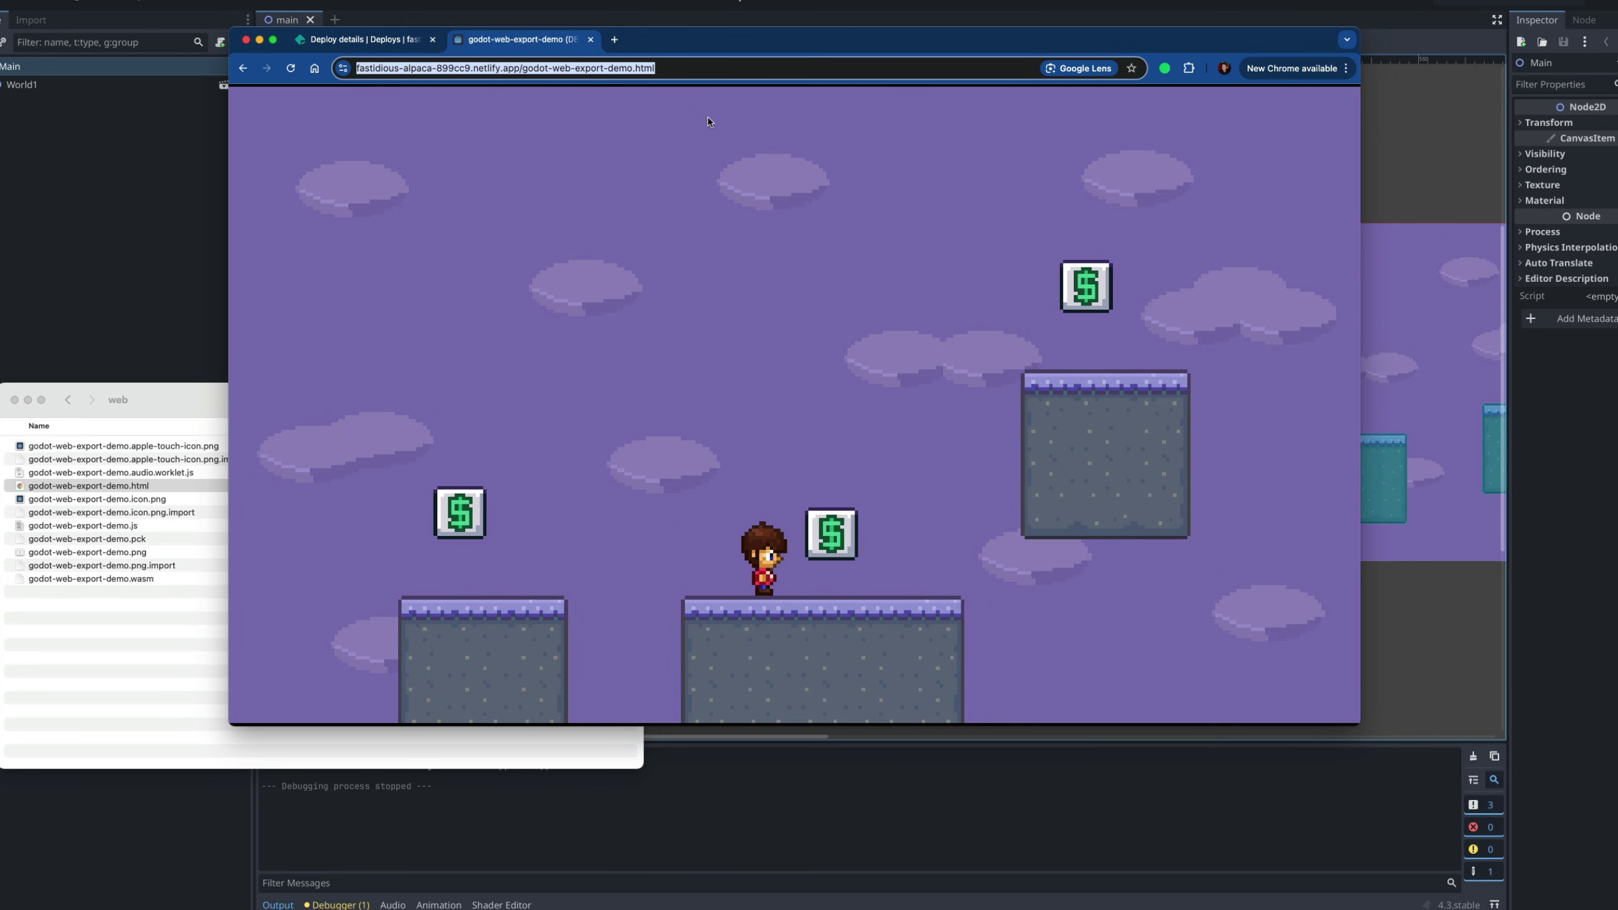
left_click(784, 268)
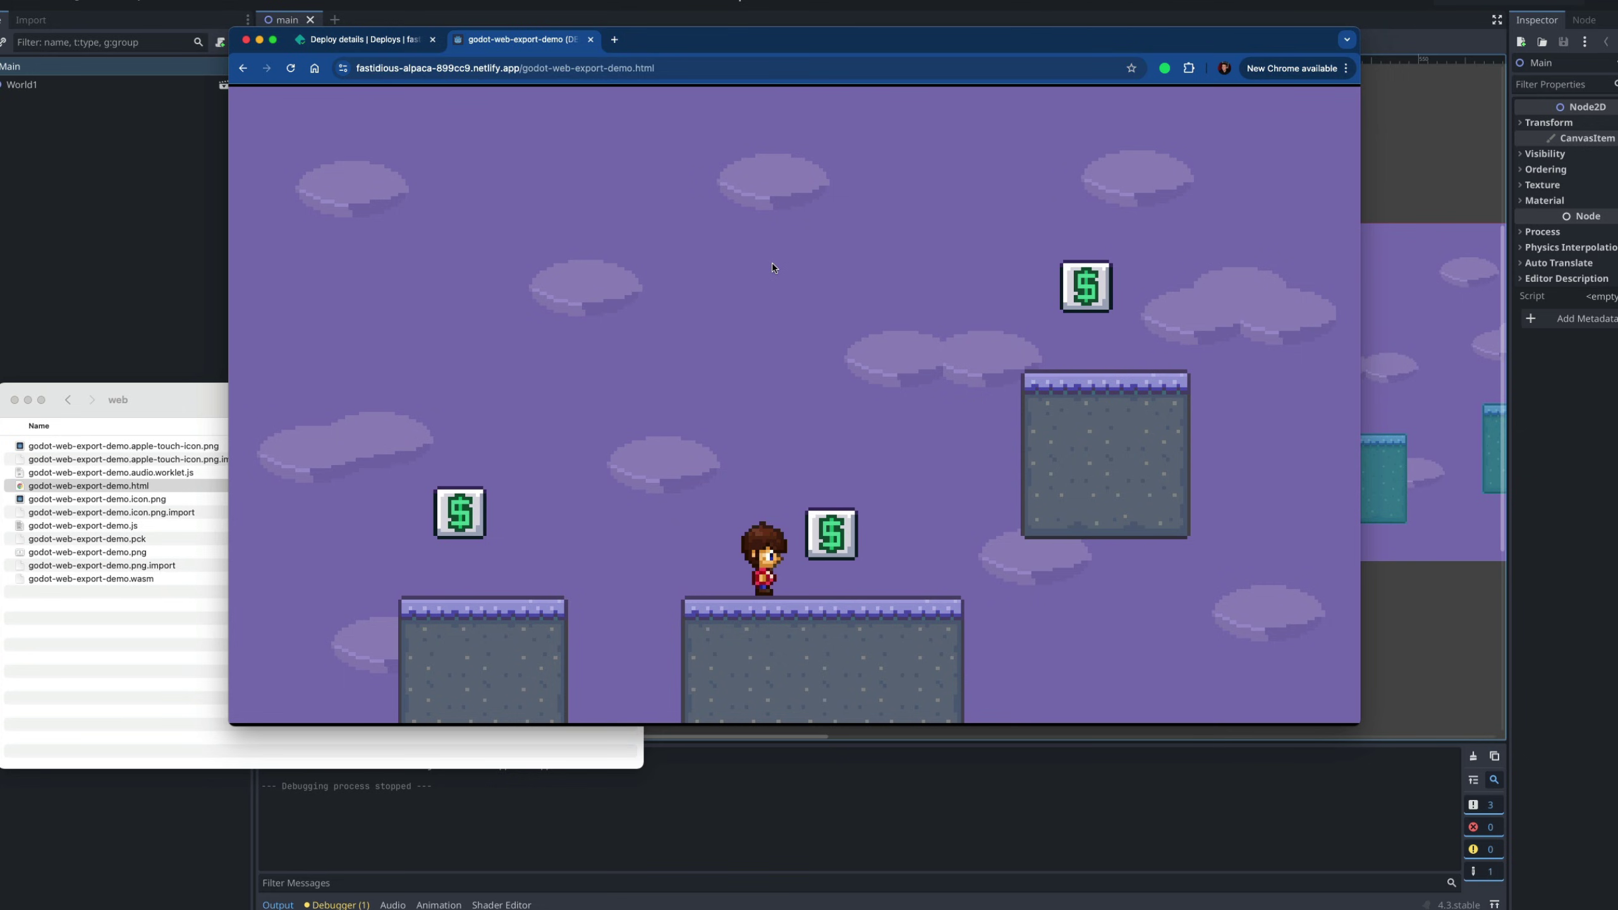
key("Right")
key("space")
key("Right")
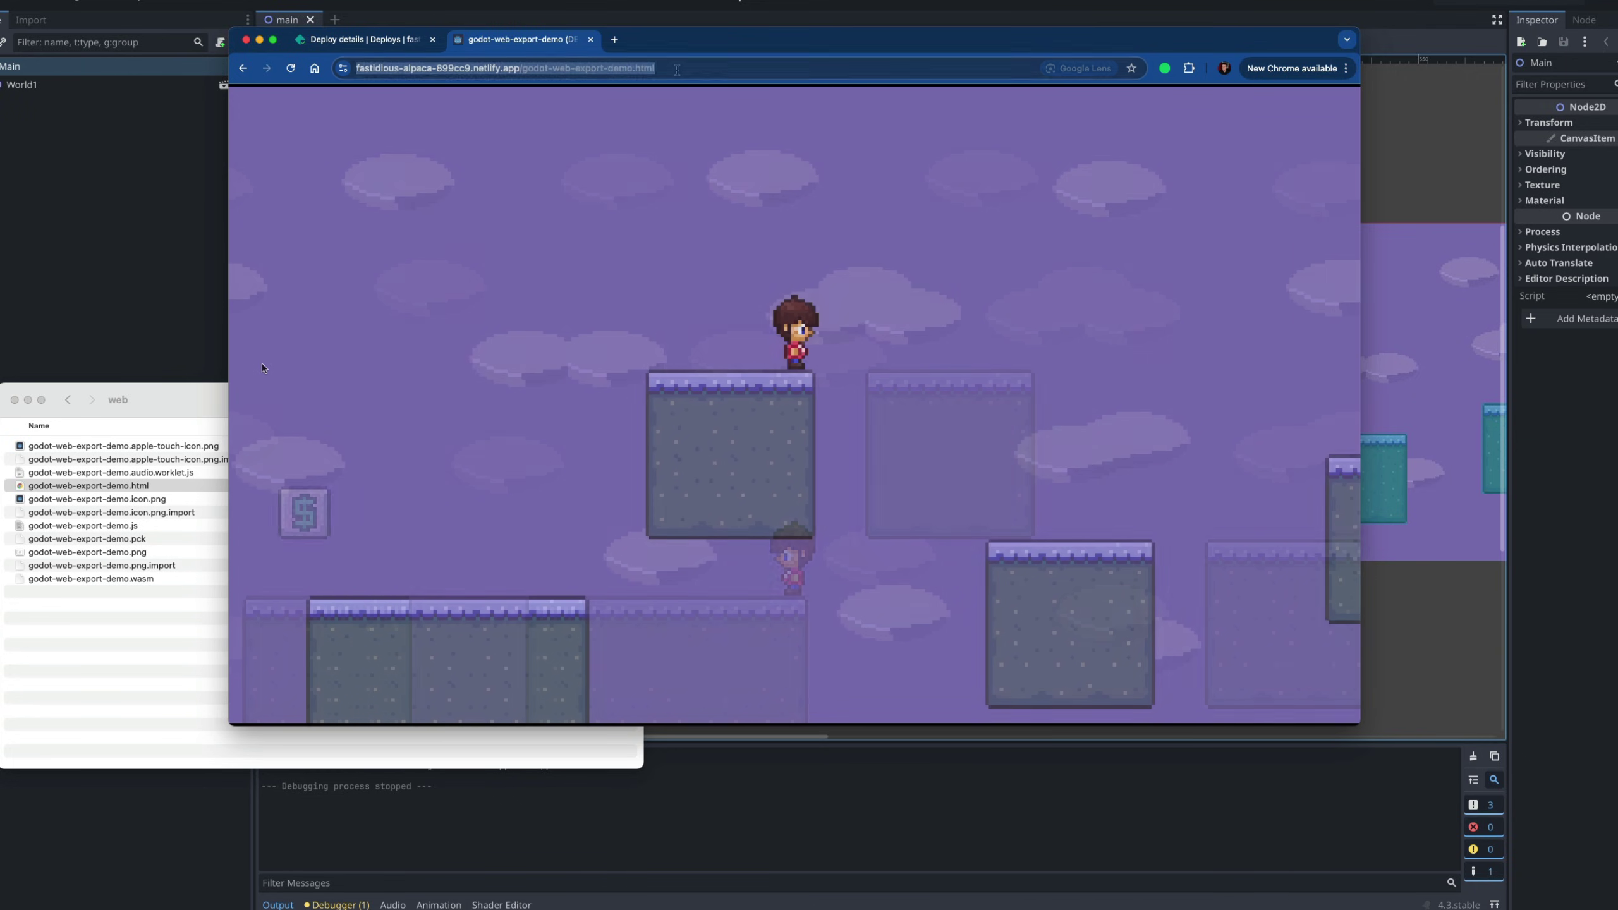
left_click(677, 68)
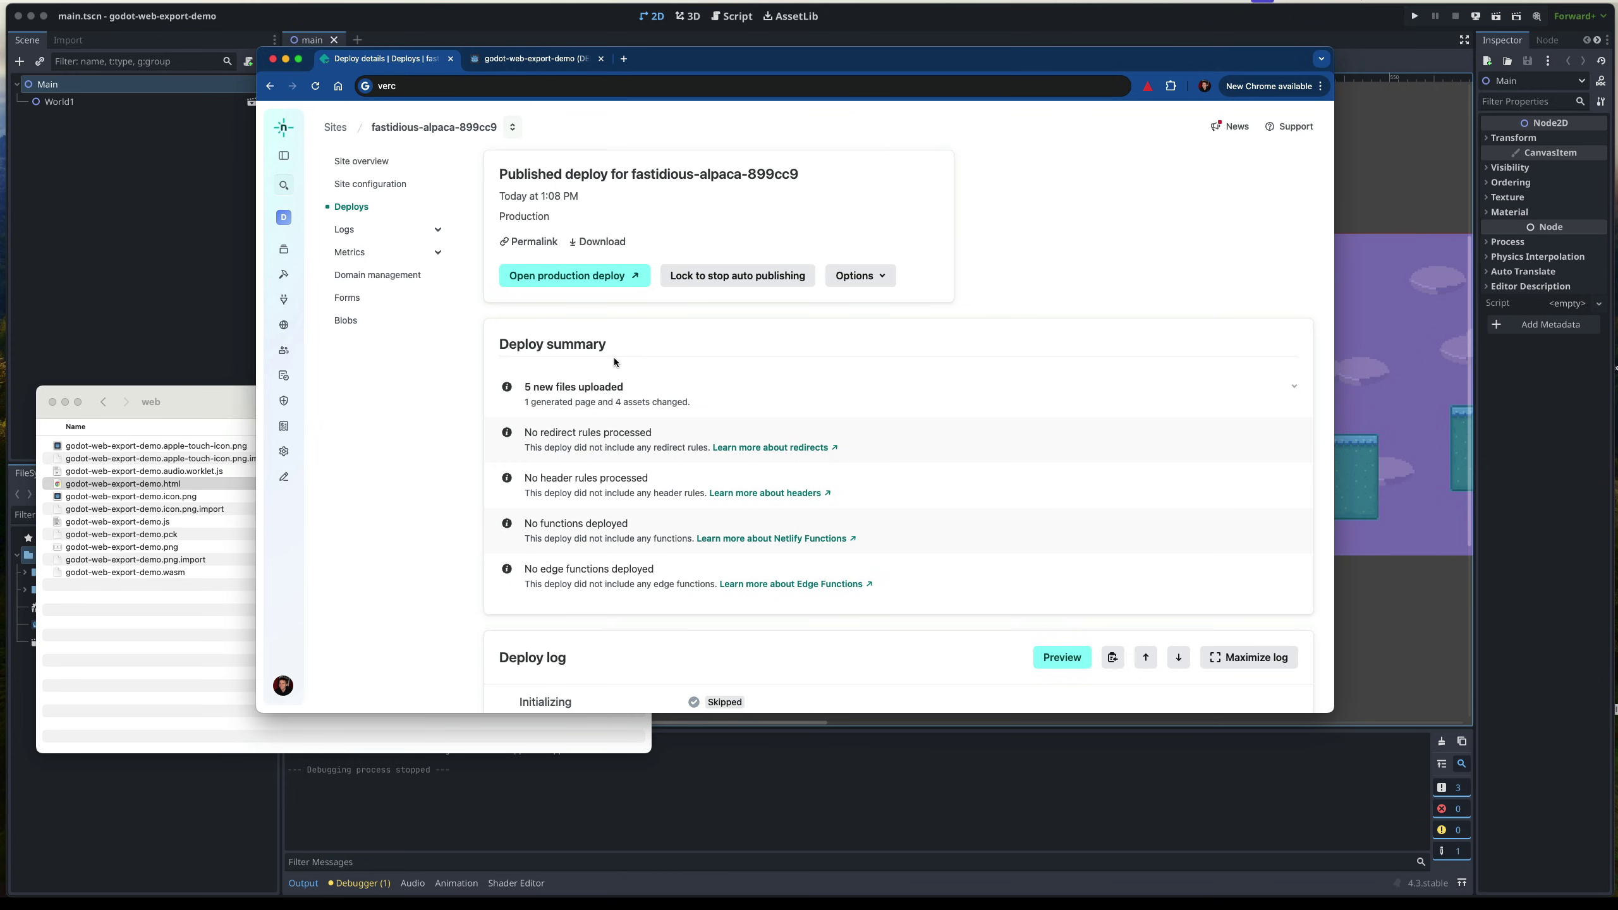
- Review the exported files in Finder against the Netlify deploy's summary and file browser
left_click(205, 395)
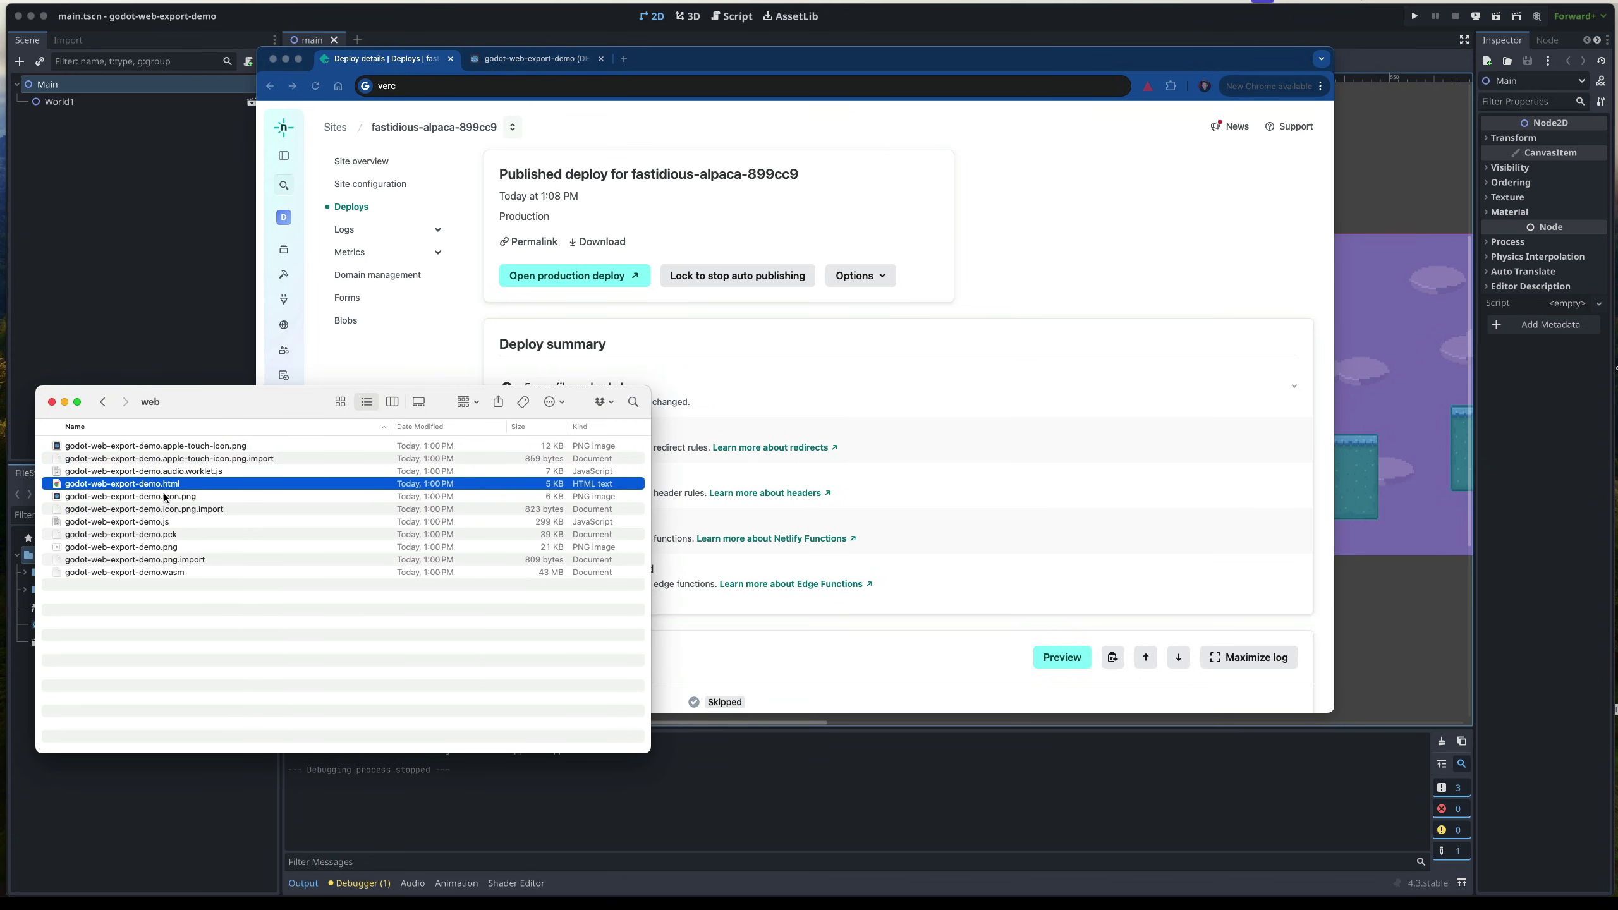
left_click(1198, 377)
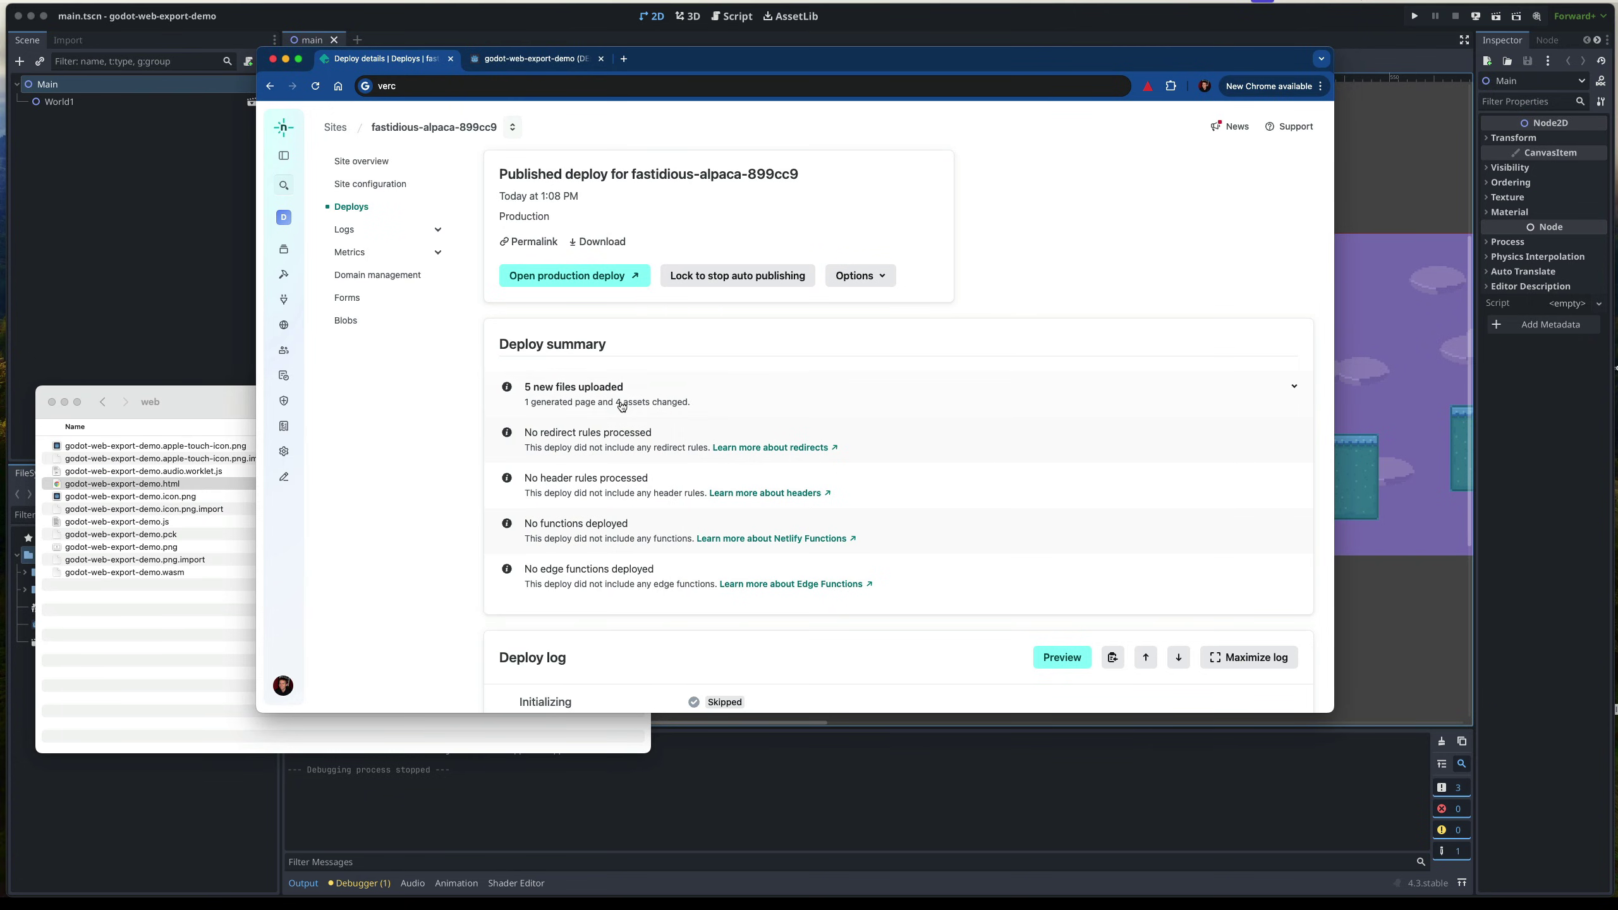
scroll(664, 456, "down", 10)
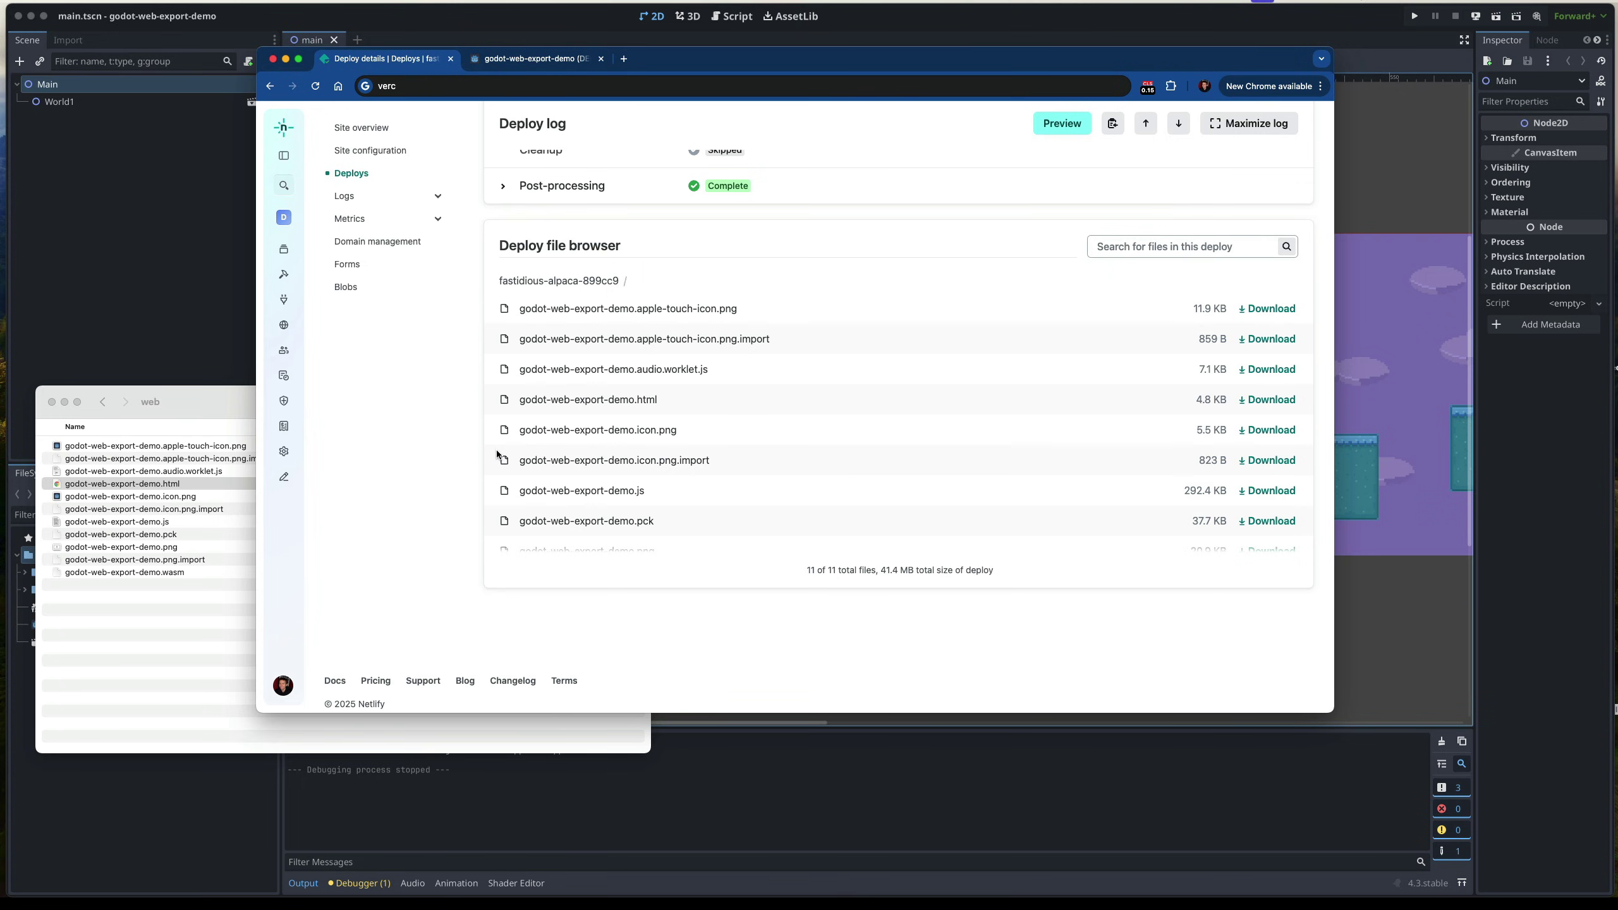
scroll(479, 462, "up", 10)
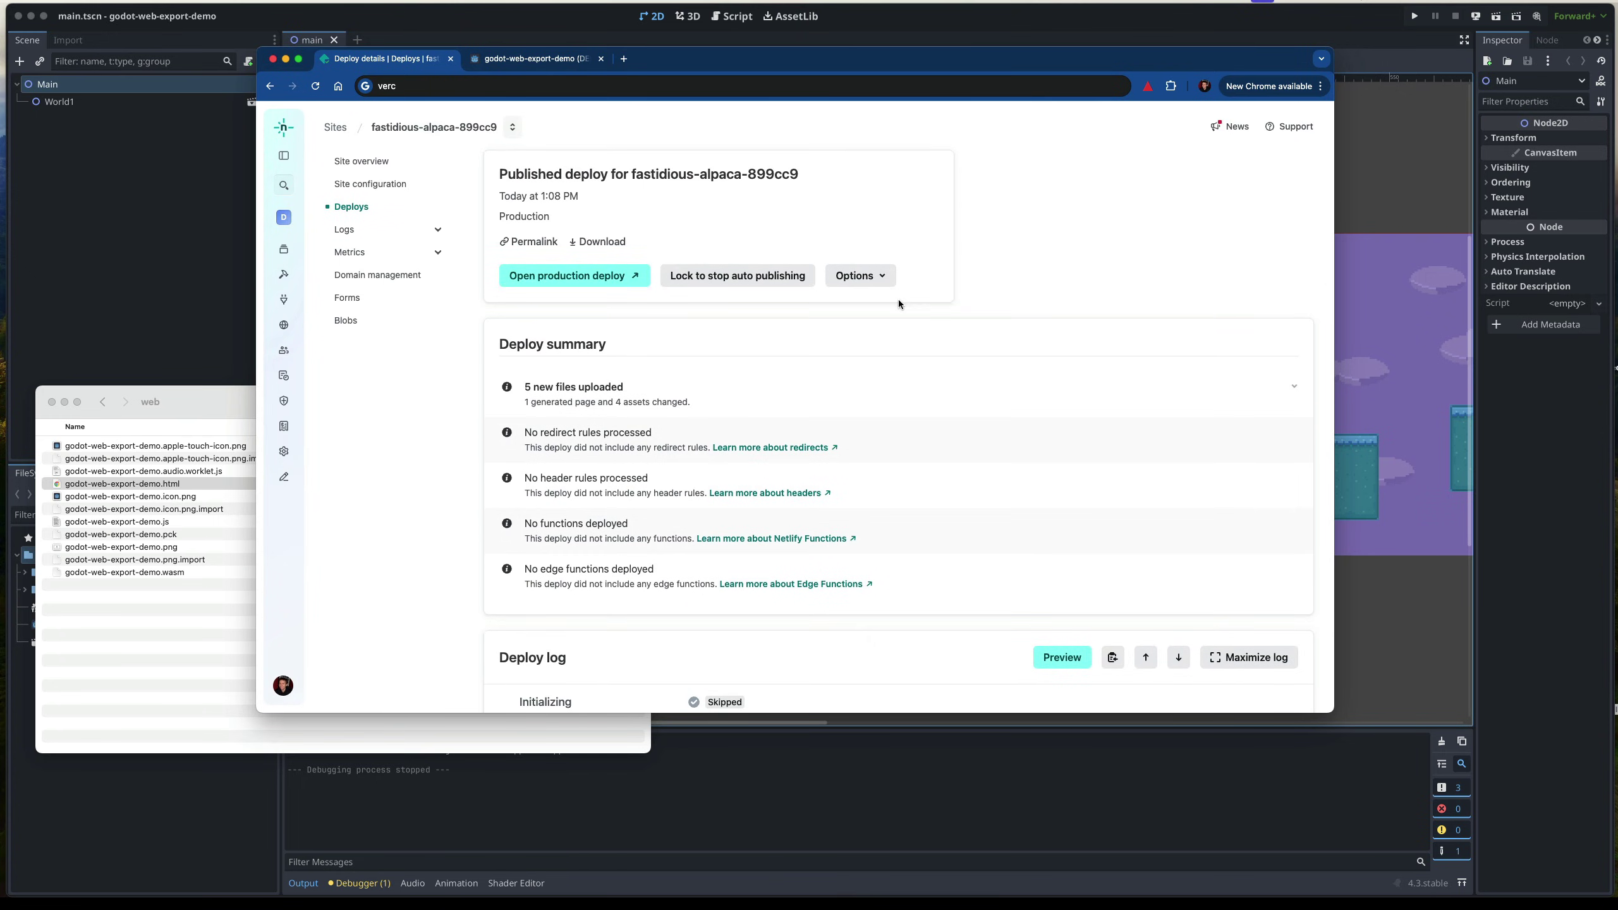
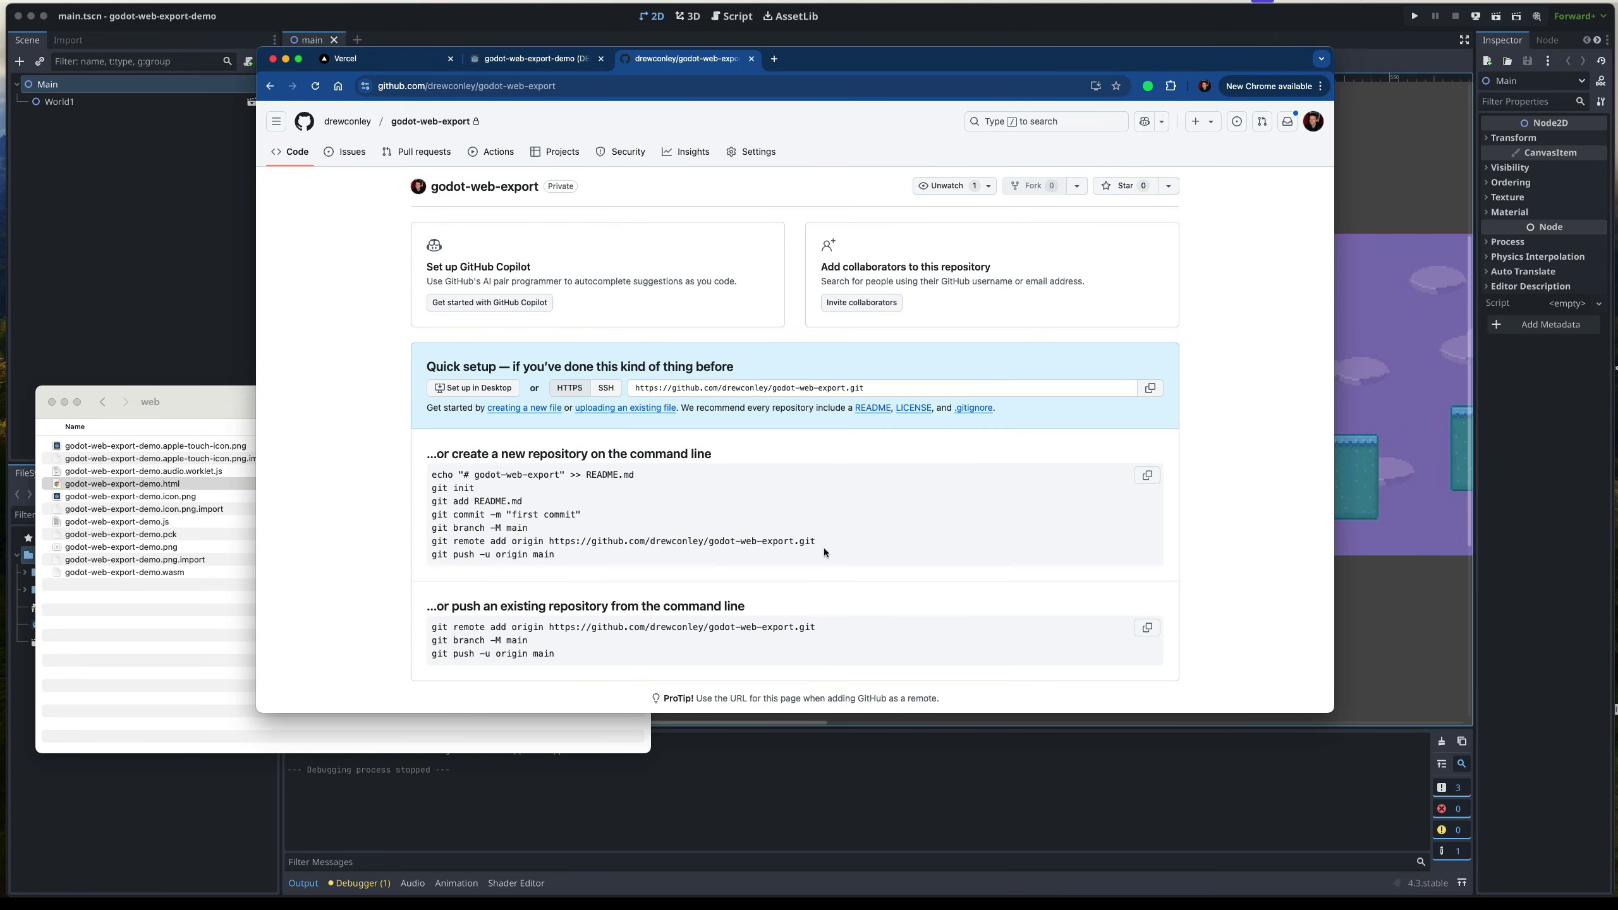
- Copy the git remote add origin command from the godot-web-export repository's setup instructions on GitHub
left_click_drag(751, 541, 423, 543)
key("super+c")
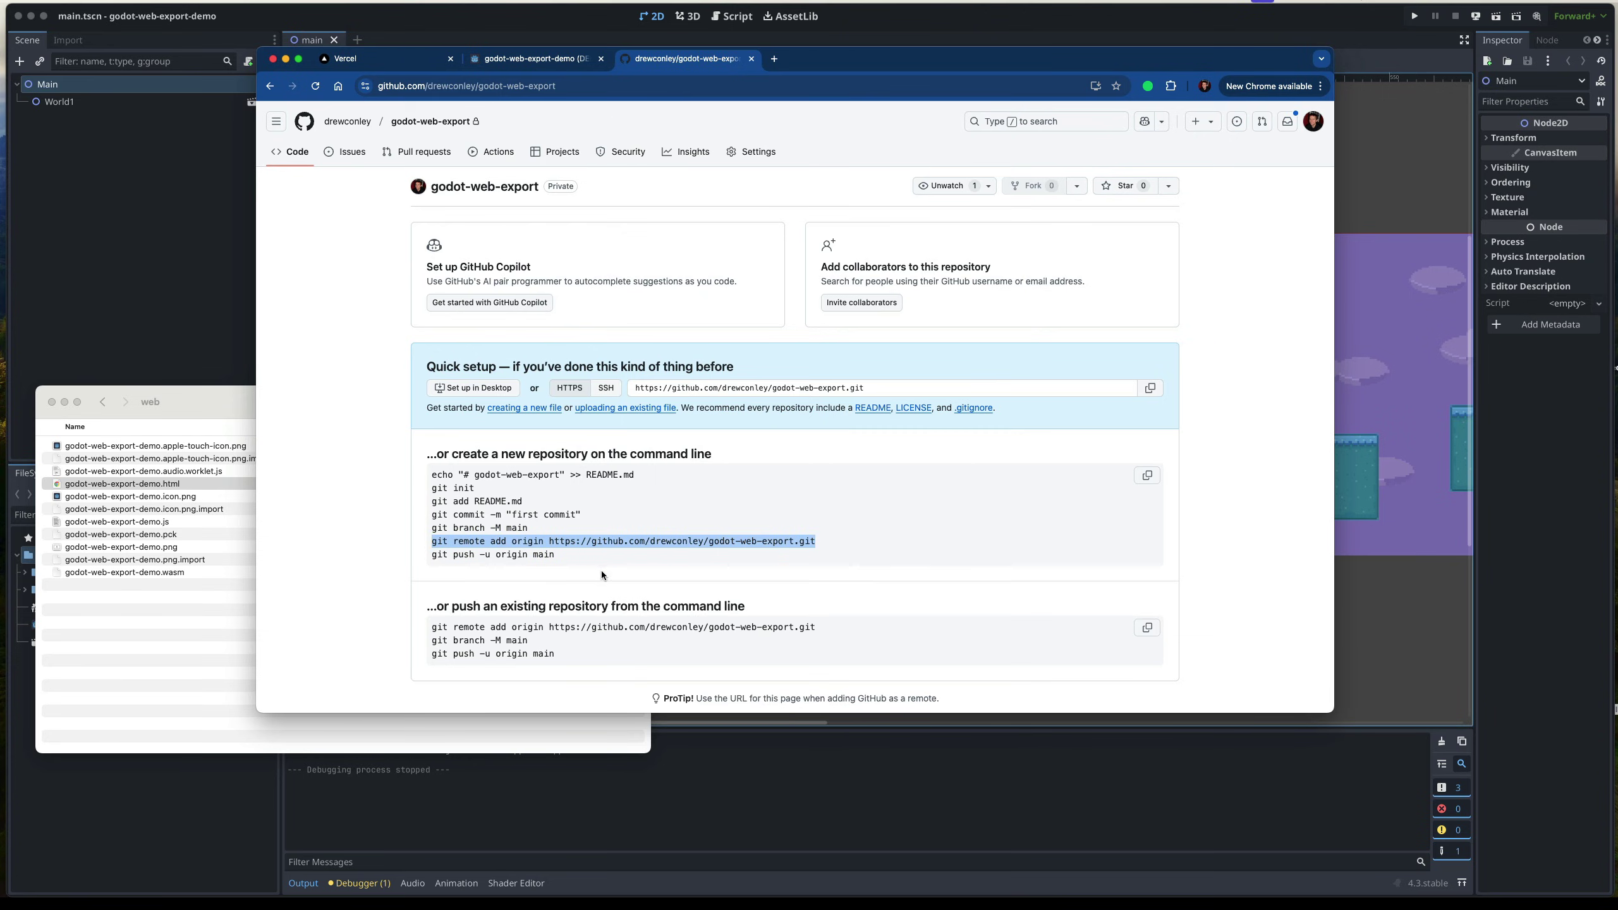
left_click(512, 545)
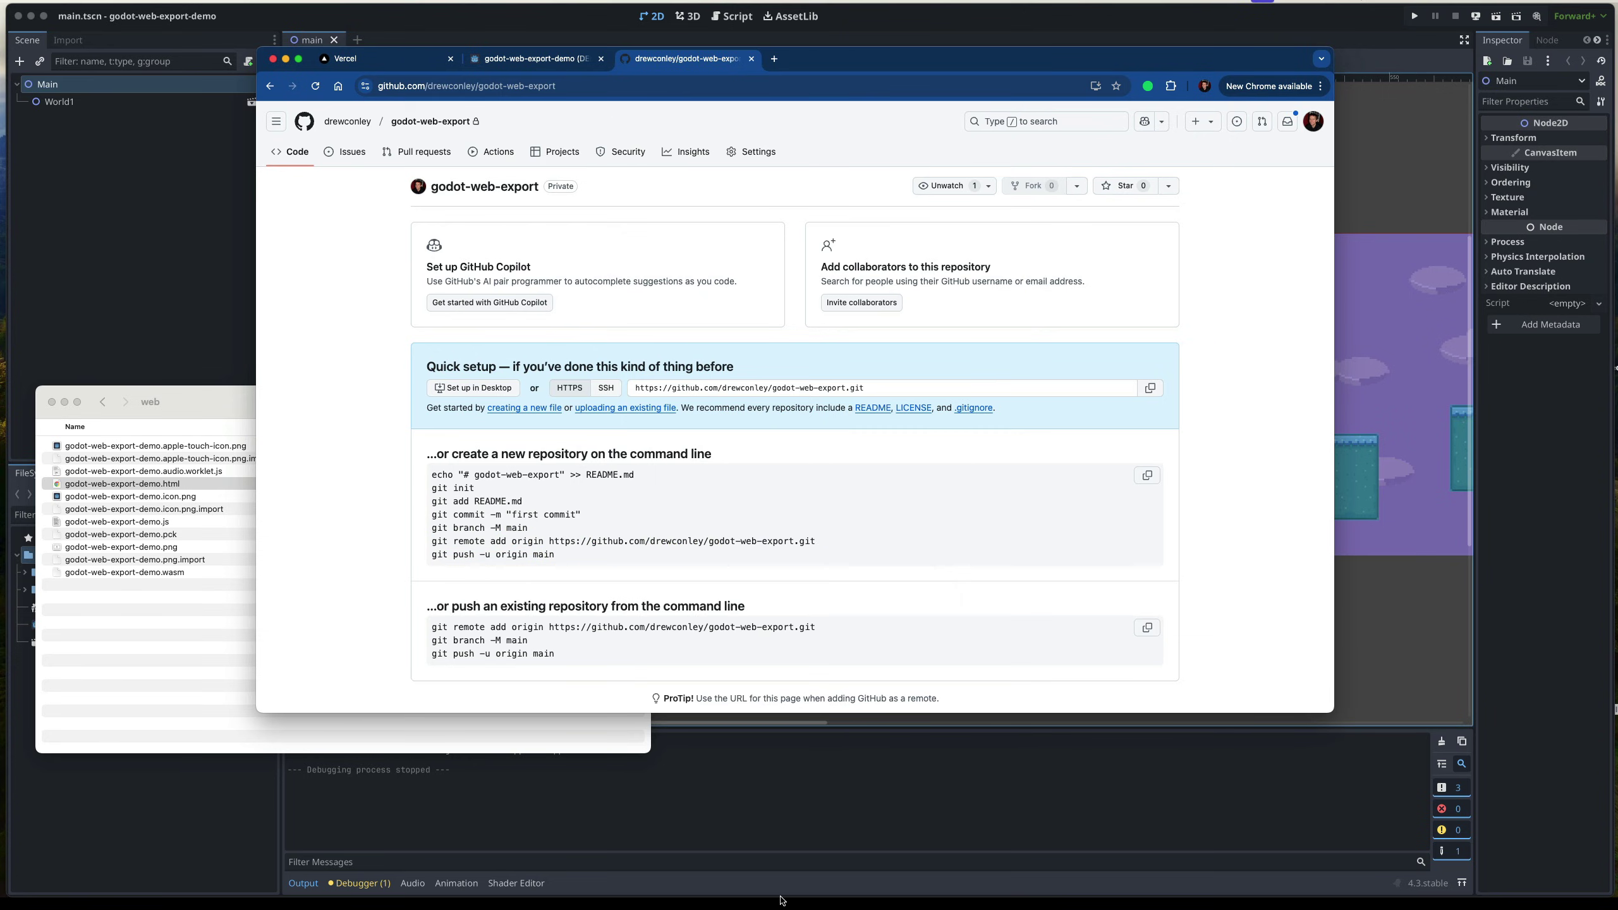
- Switch to the terminal, go up from exports/web to the godot-web-export-demo root, clear the screen and list the files
key("super+Tab")
type("cd ..")
key("Return")
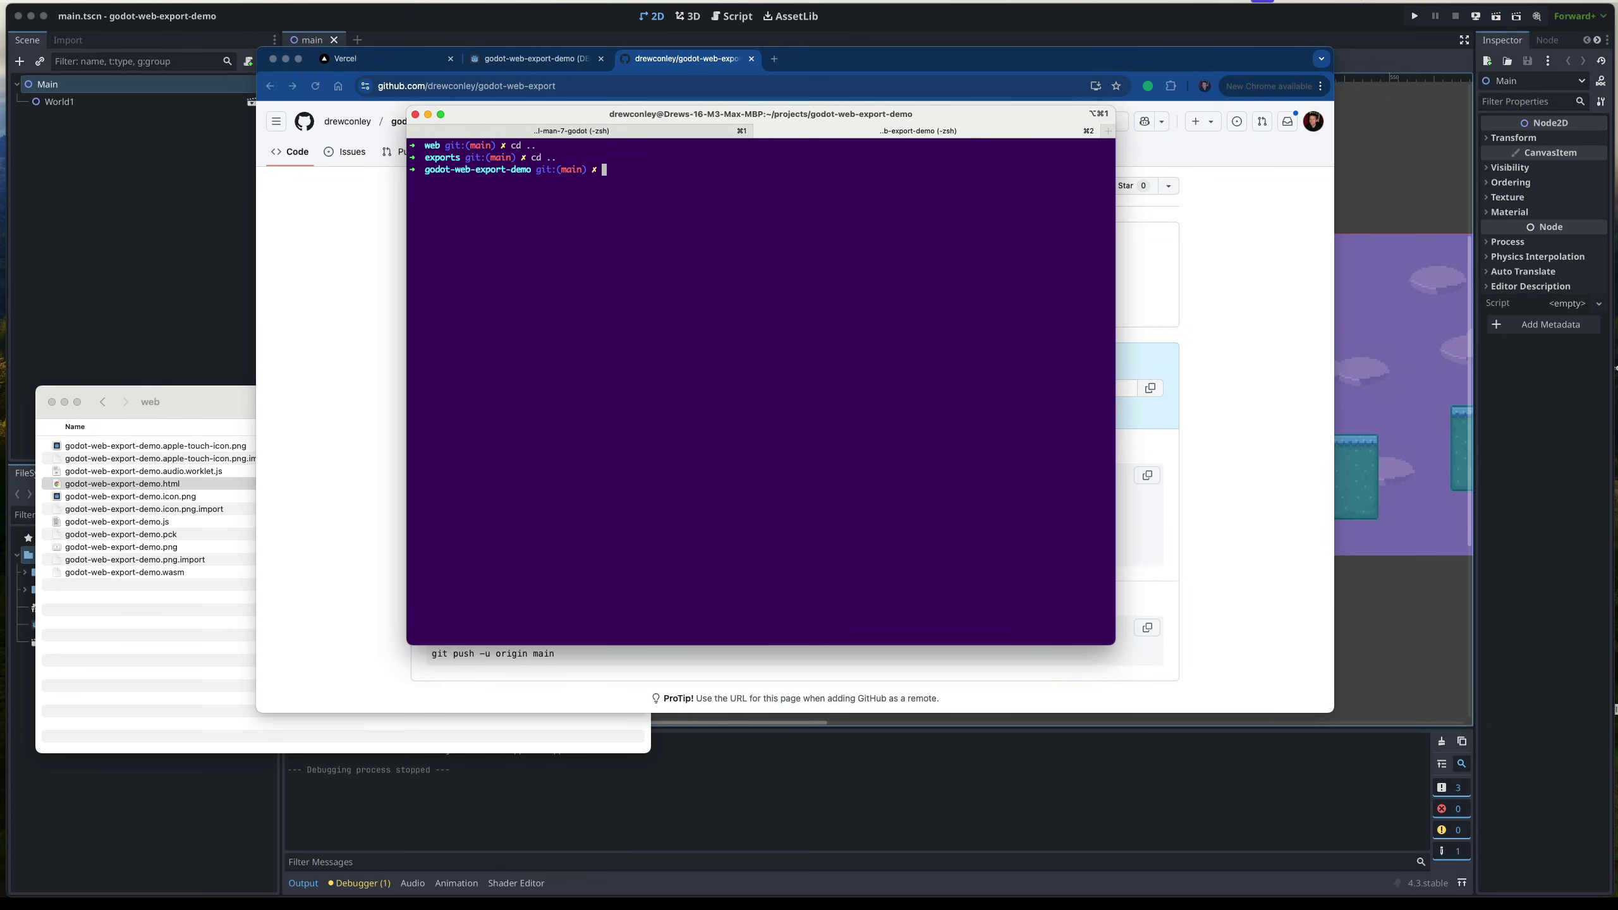
key("ctrl+l")
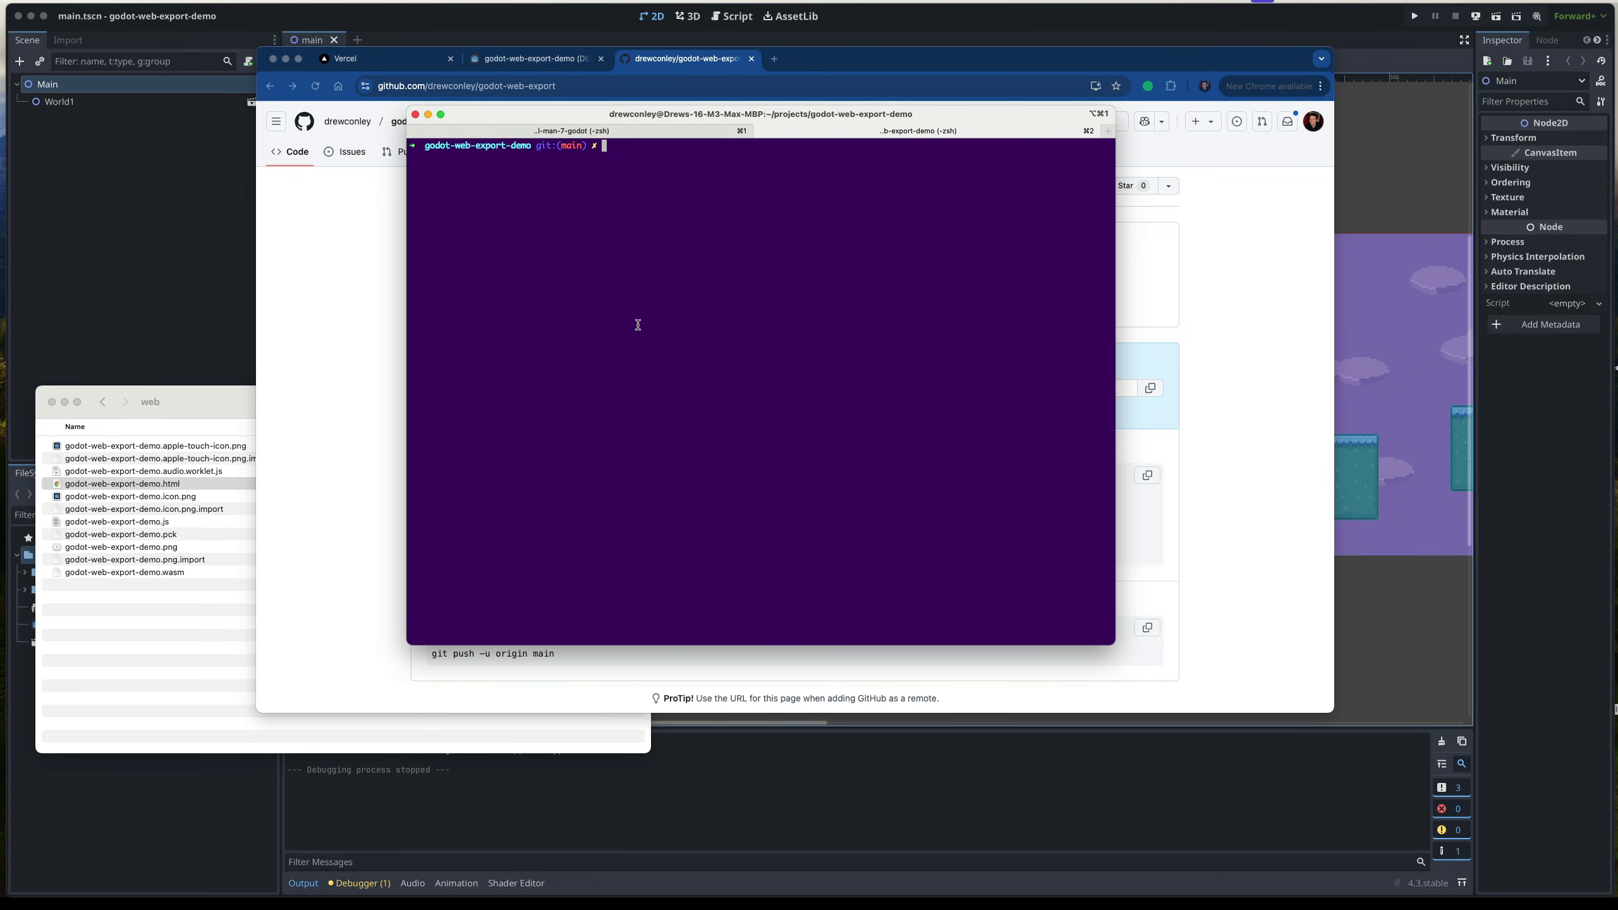
type("ls")
key("Return")
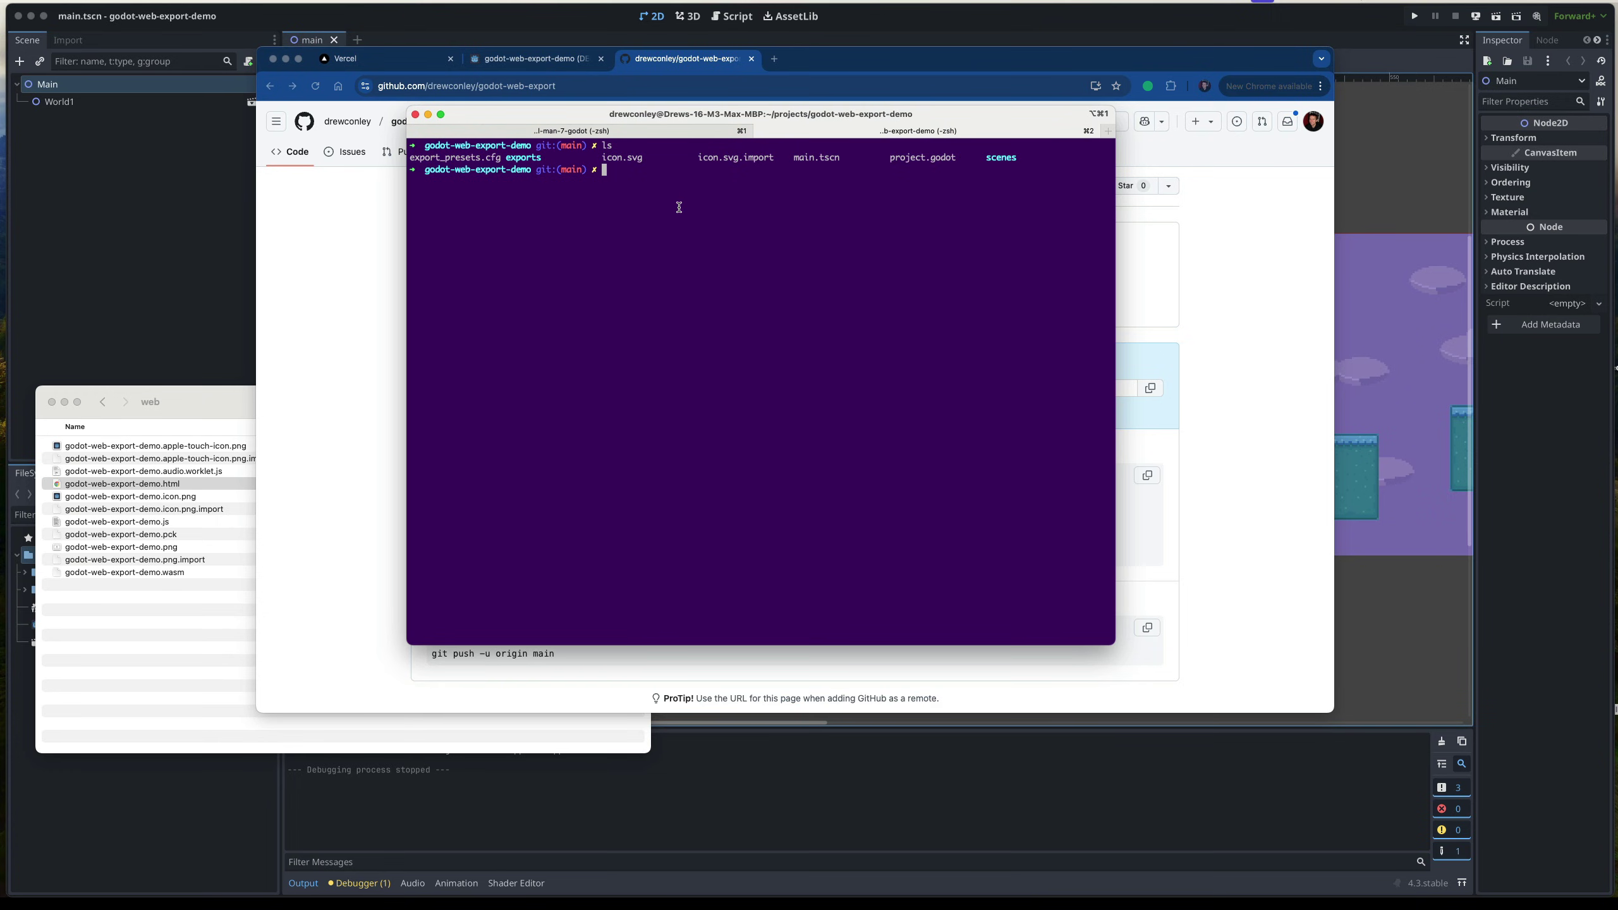
- Initialize a git repository in the godot-web-export-demo root and check its status
type("git init")
key("Return")
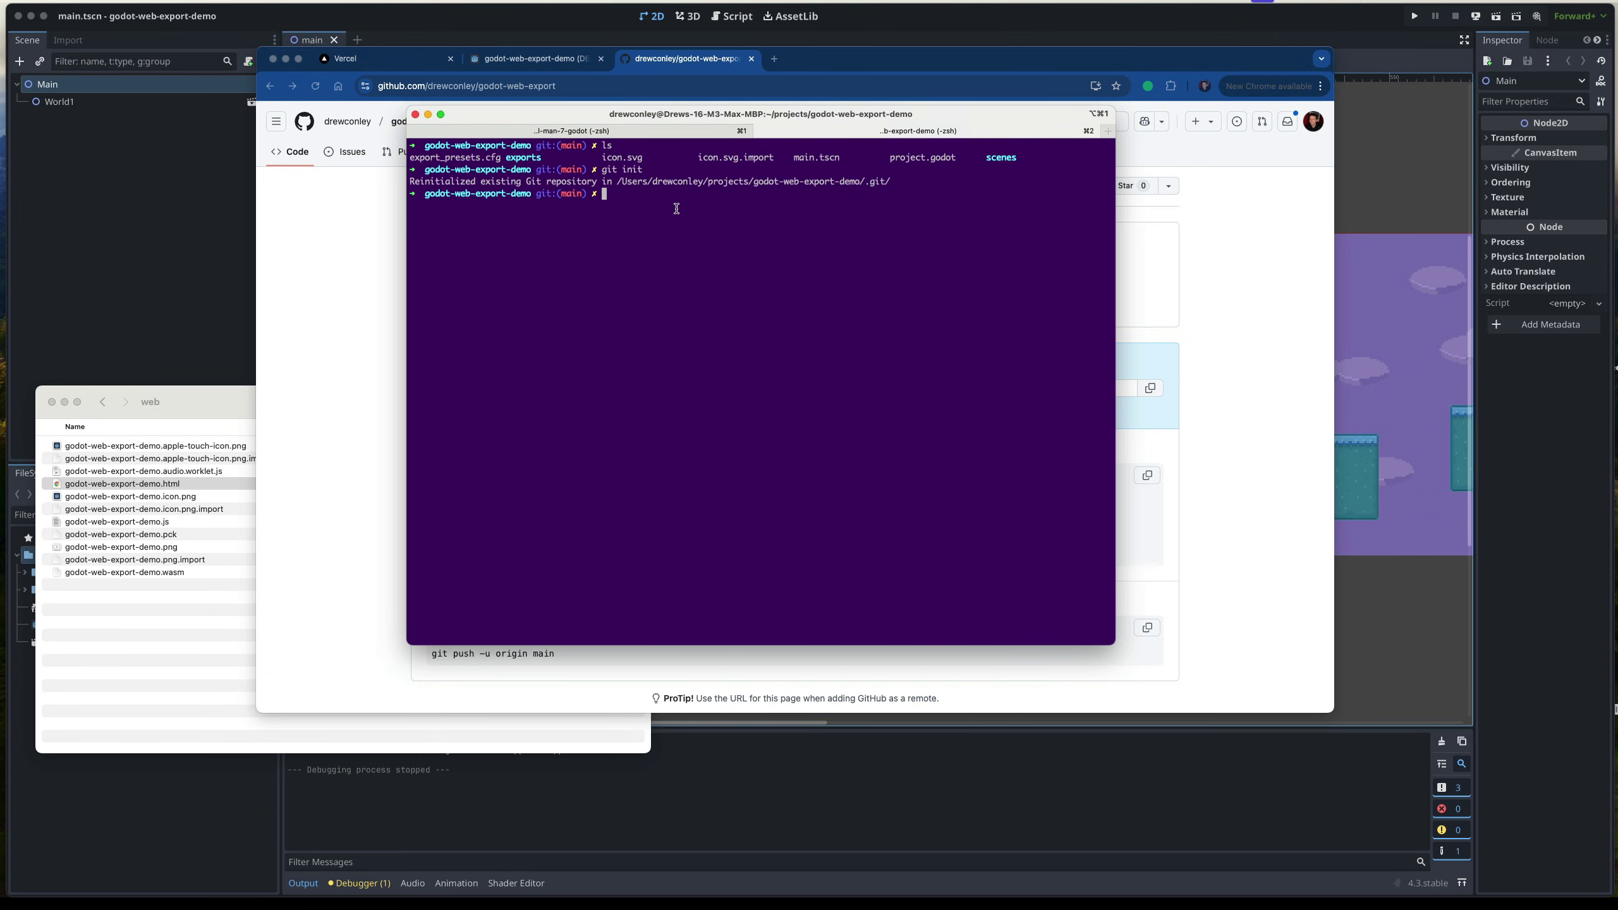
type("git status")
key("Return")
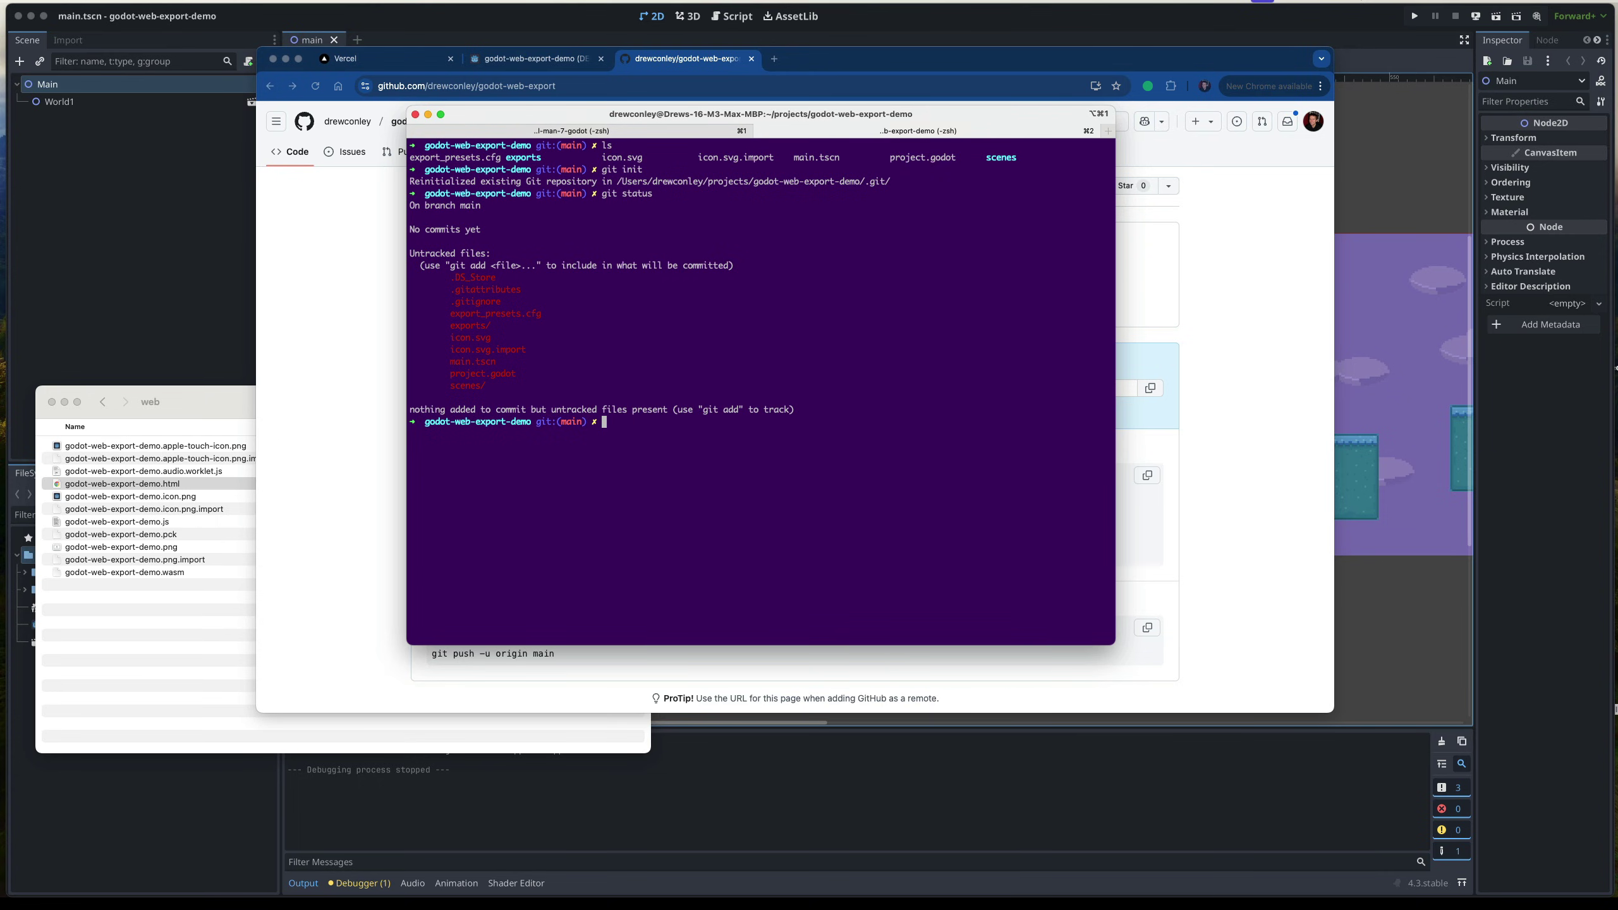
- Stage all project files including the exports folder, check the git status, and commit them with the message "First commit"
type("git add .")
key("Return")
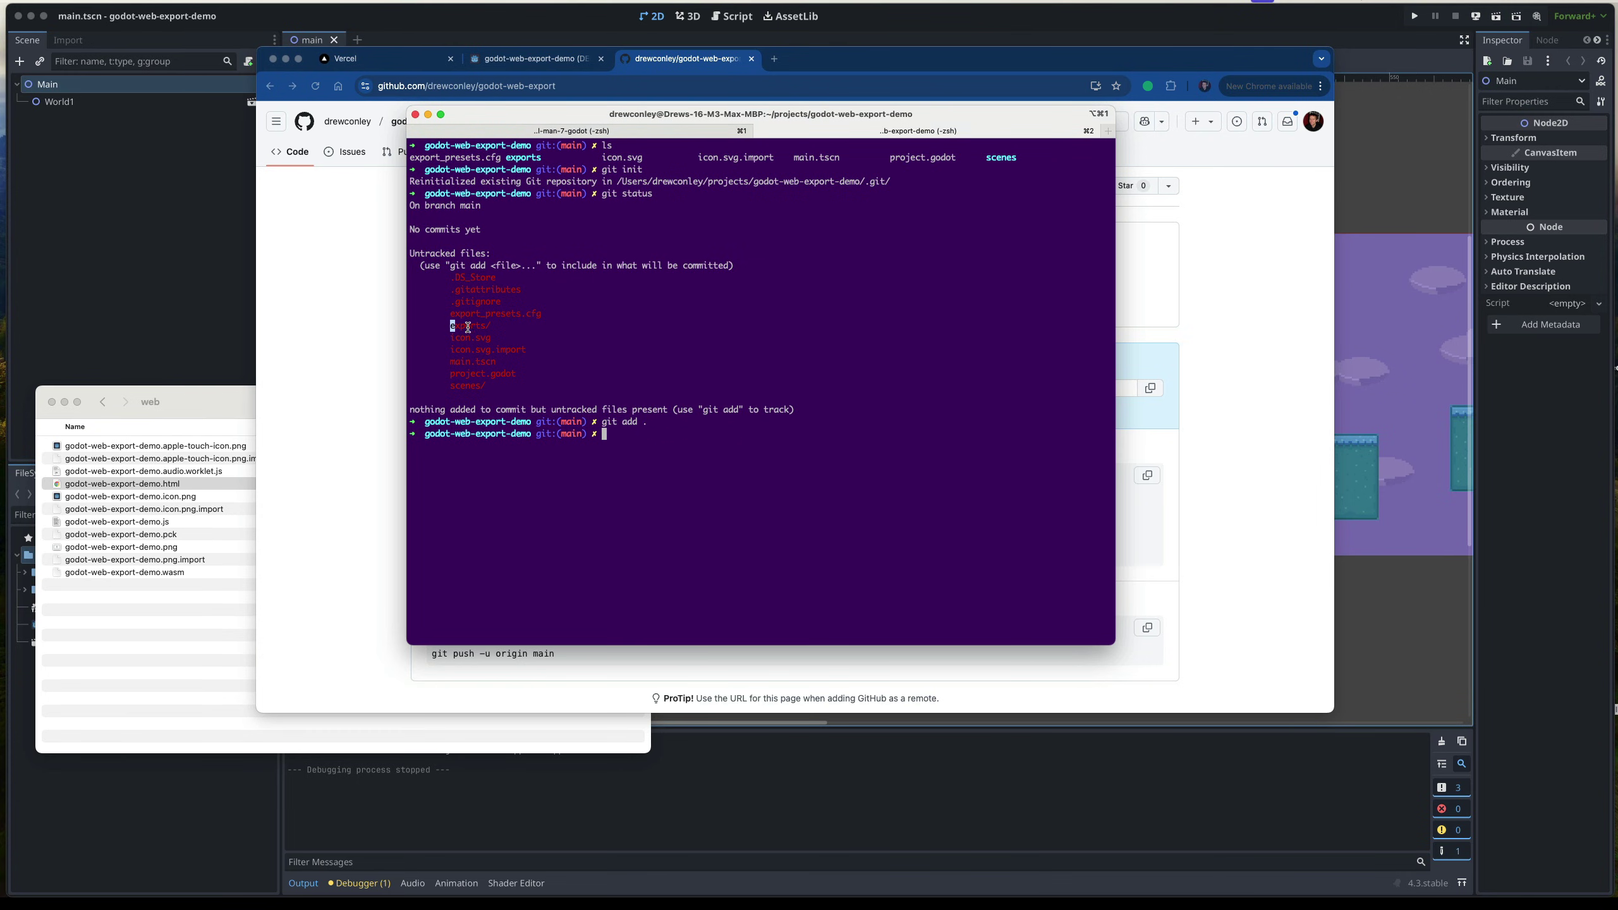
left_click_drag(453, 325, 517, 332)
left_click(517, 332)
type("git status")
key("Return")
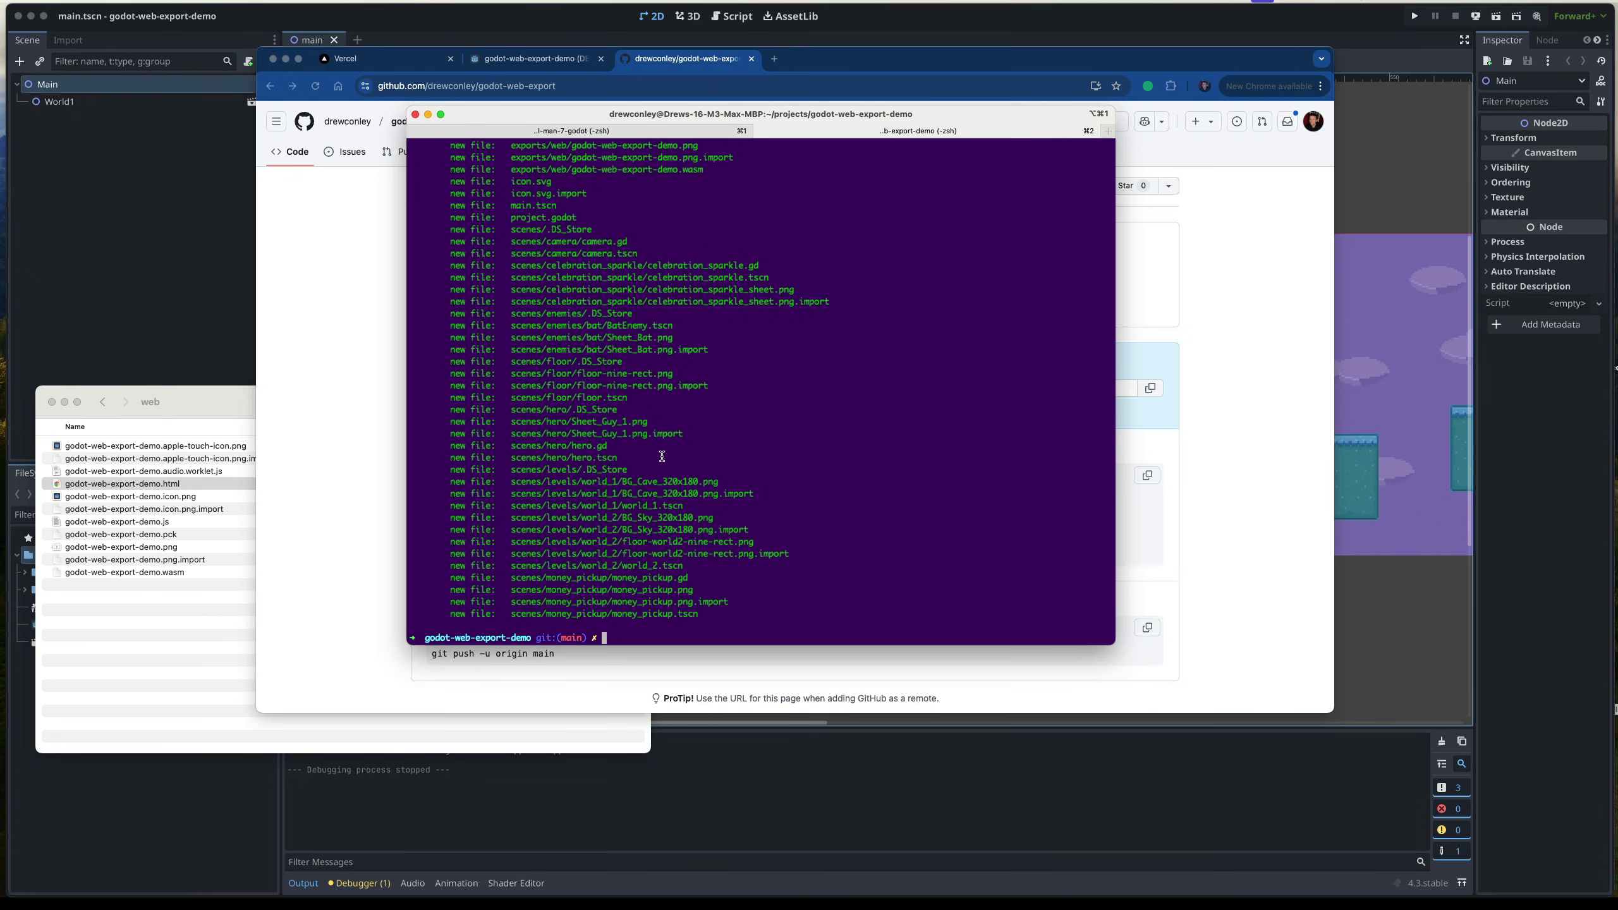
type("git commit -m \"first commit\"")
key("Return")
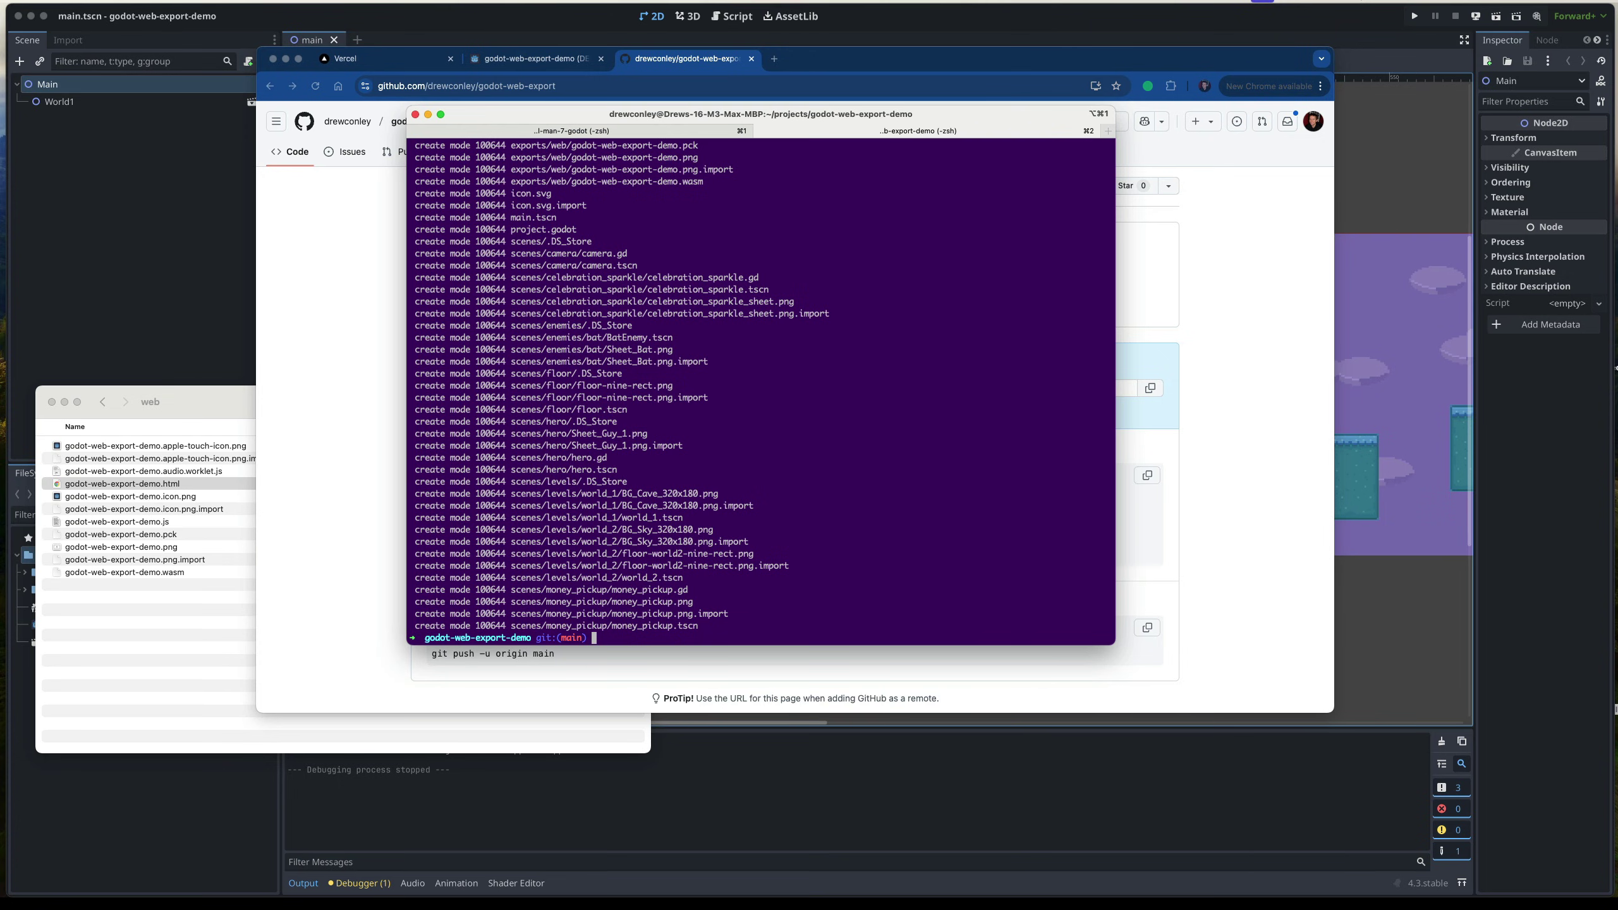
- Add the copied godot-web-export GitHub address as remote origin, push the main branch to it, and check the git status
key("Return")
key("super+v")
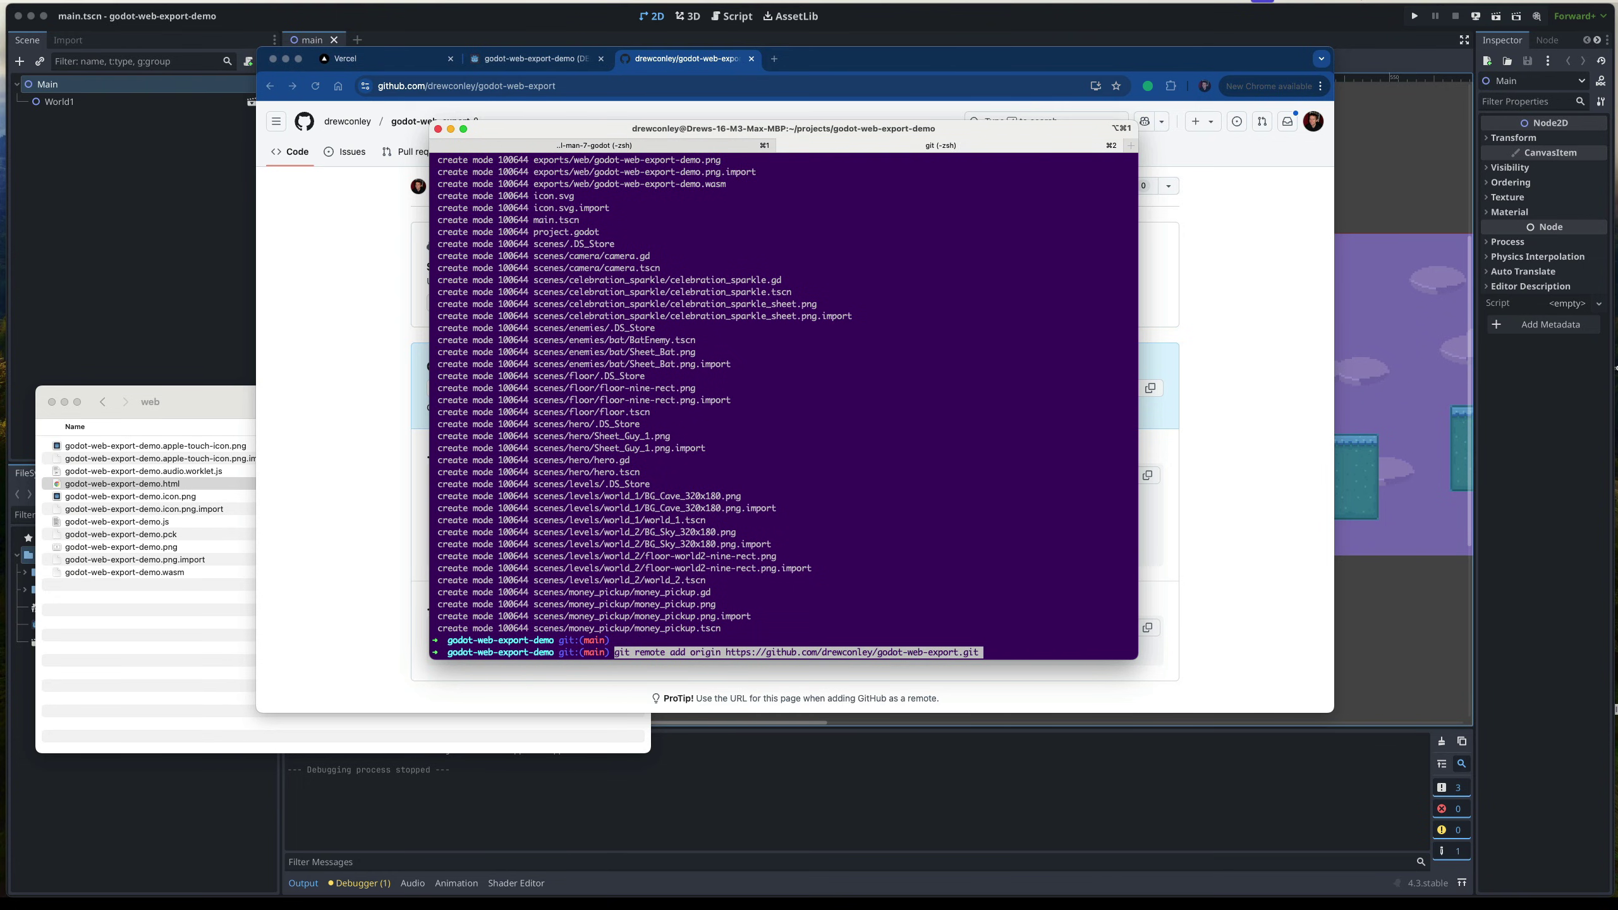
key("Return")
type("git push origin main")
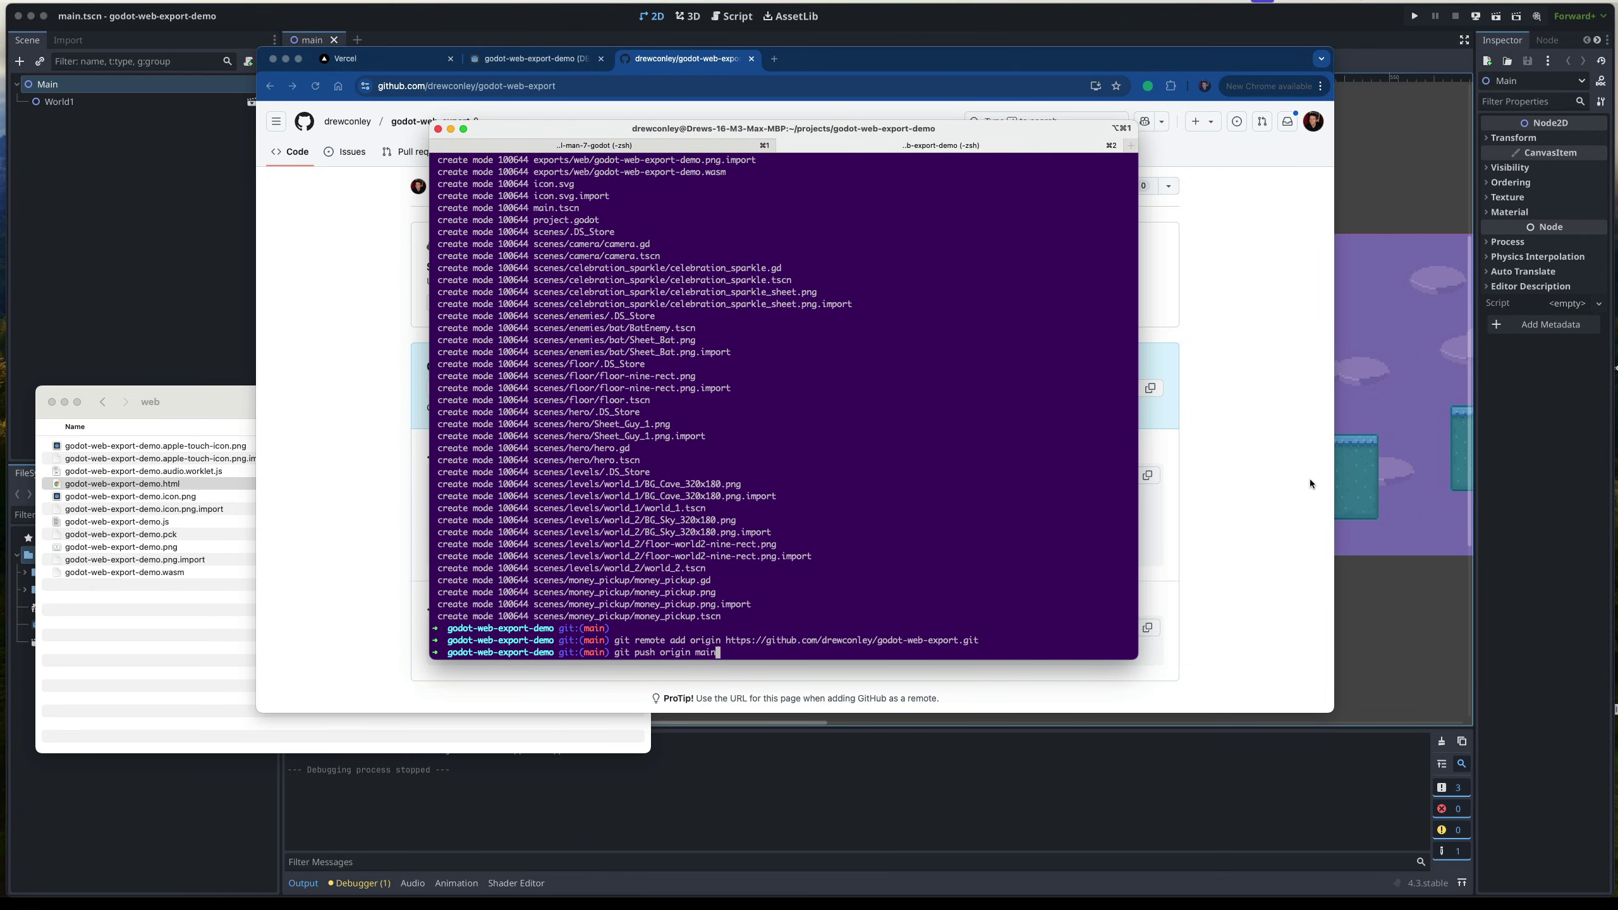
key("Return")
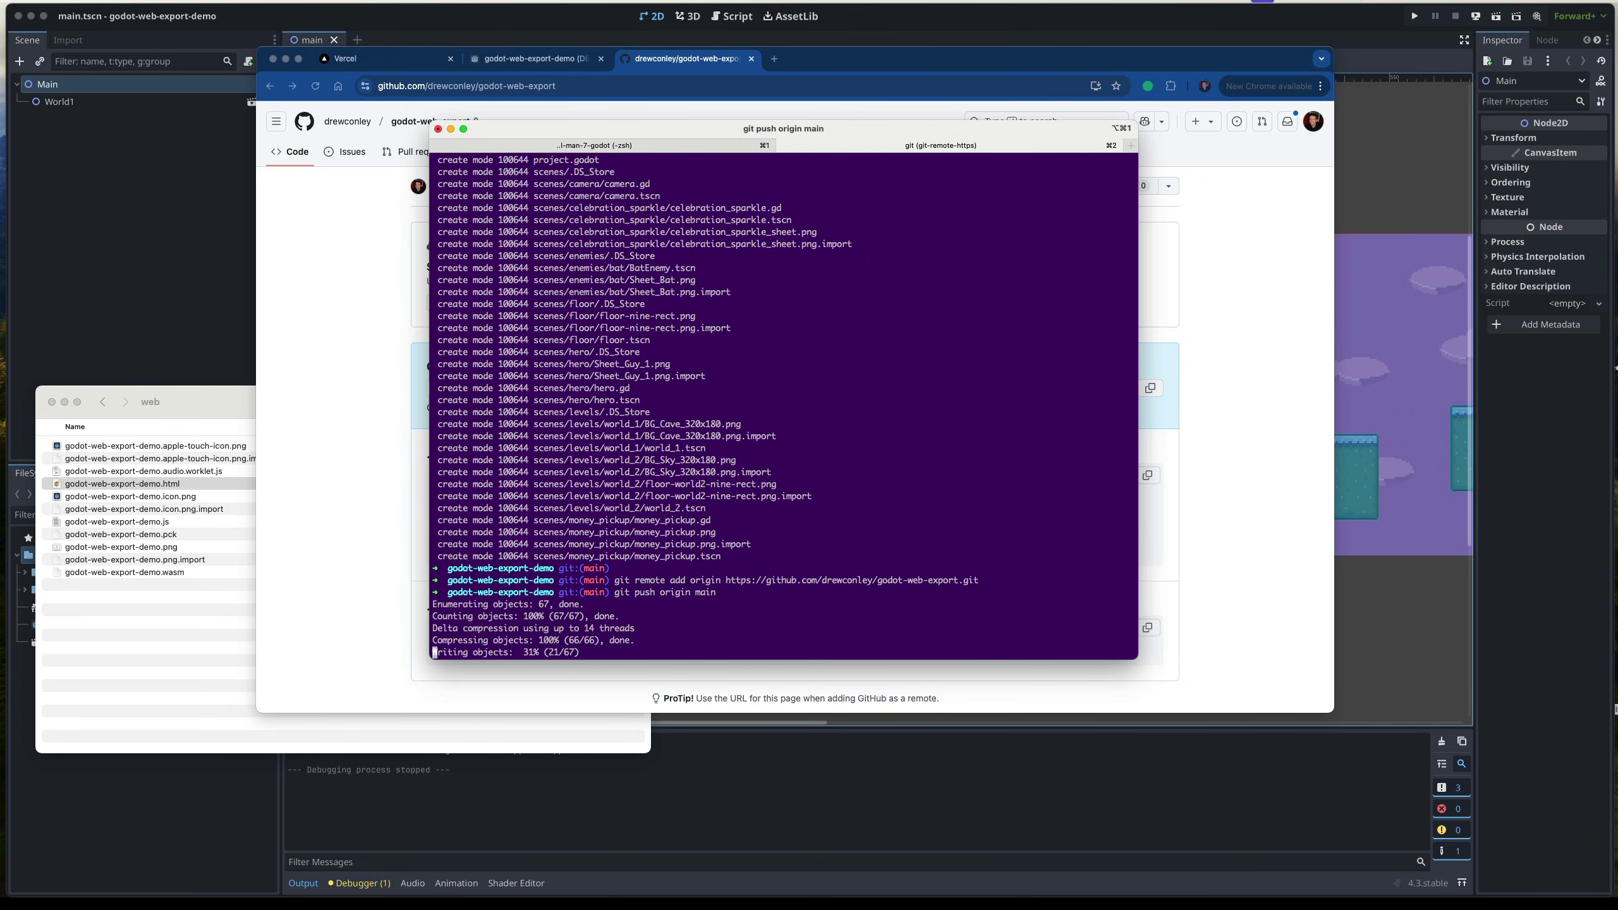
type("git status")
key("Return")
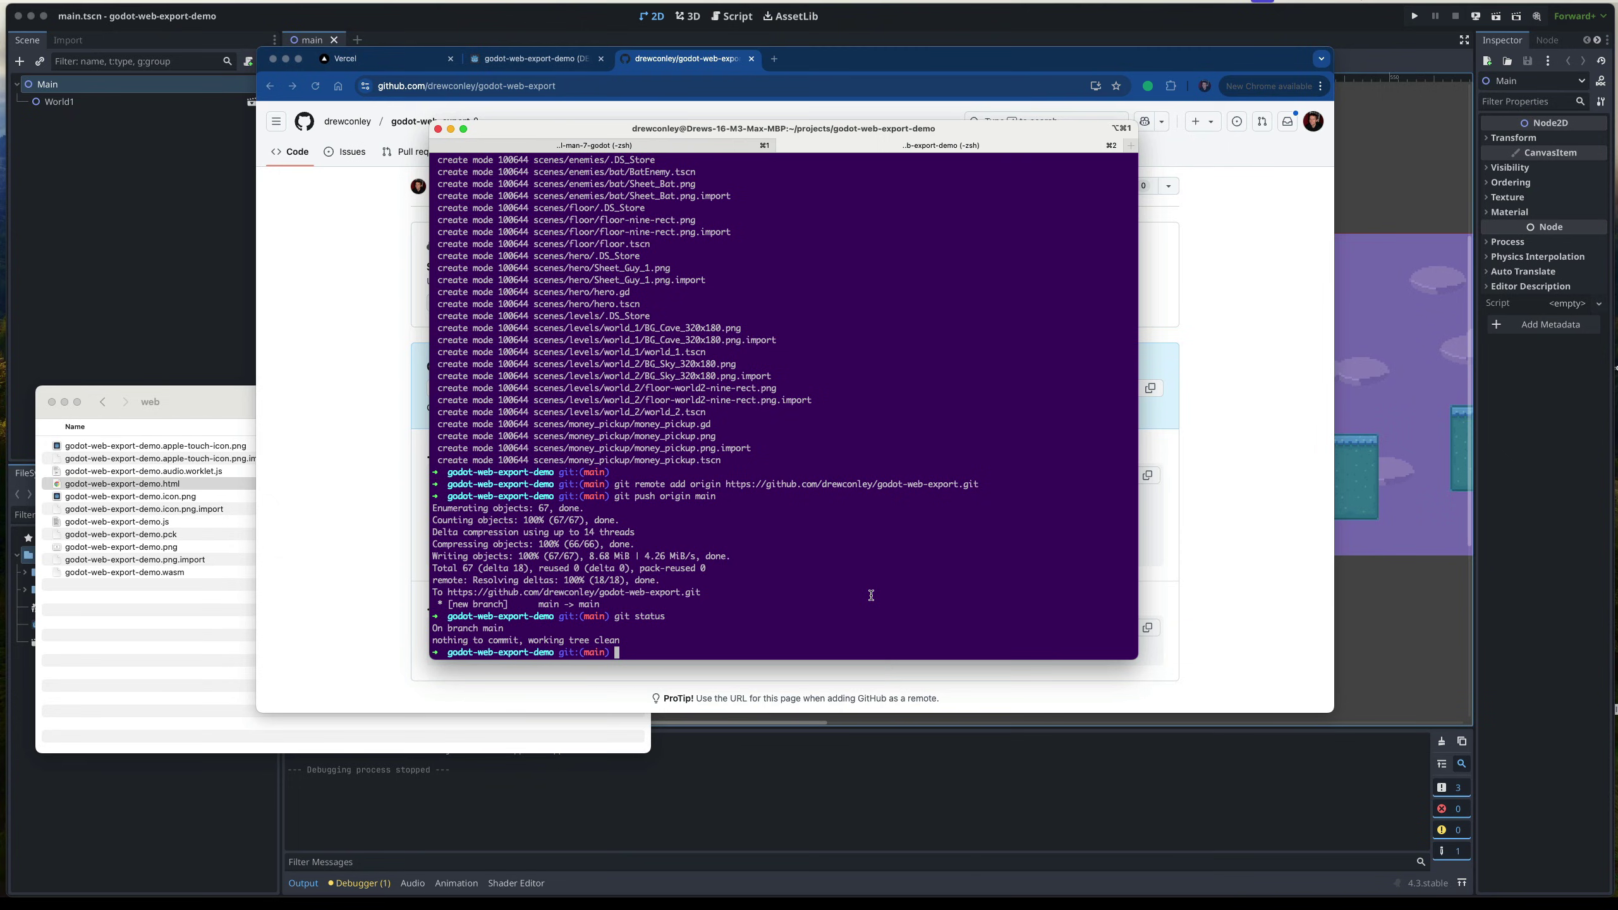
- Switch to the browser and review the pushed godot-web-export repository's files on GitHub, including the exports folder
left_click(301, 279)
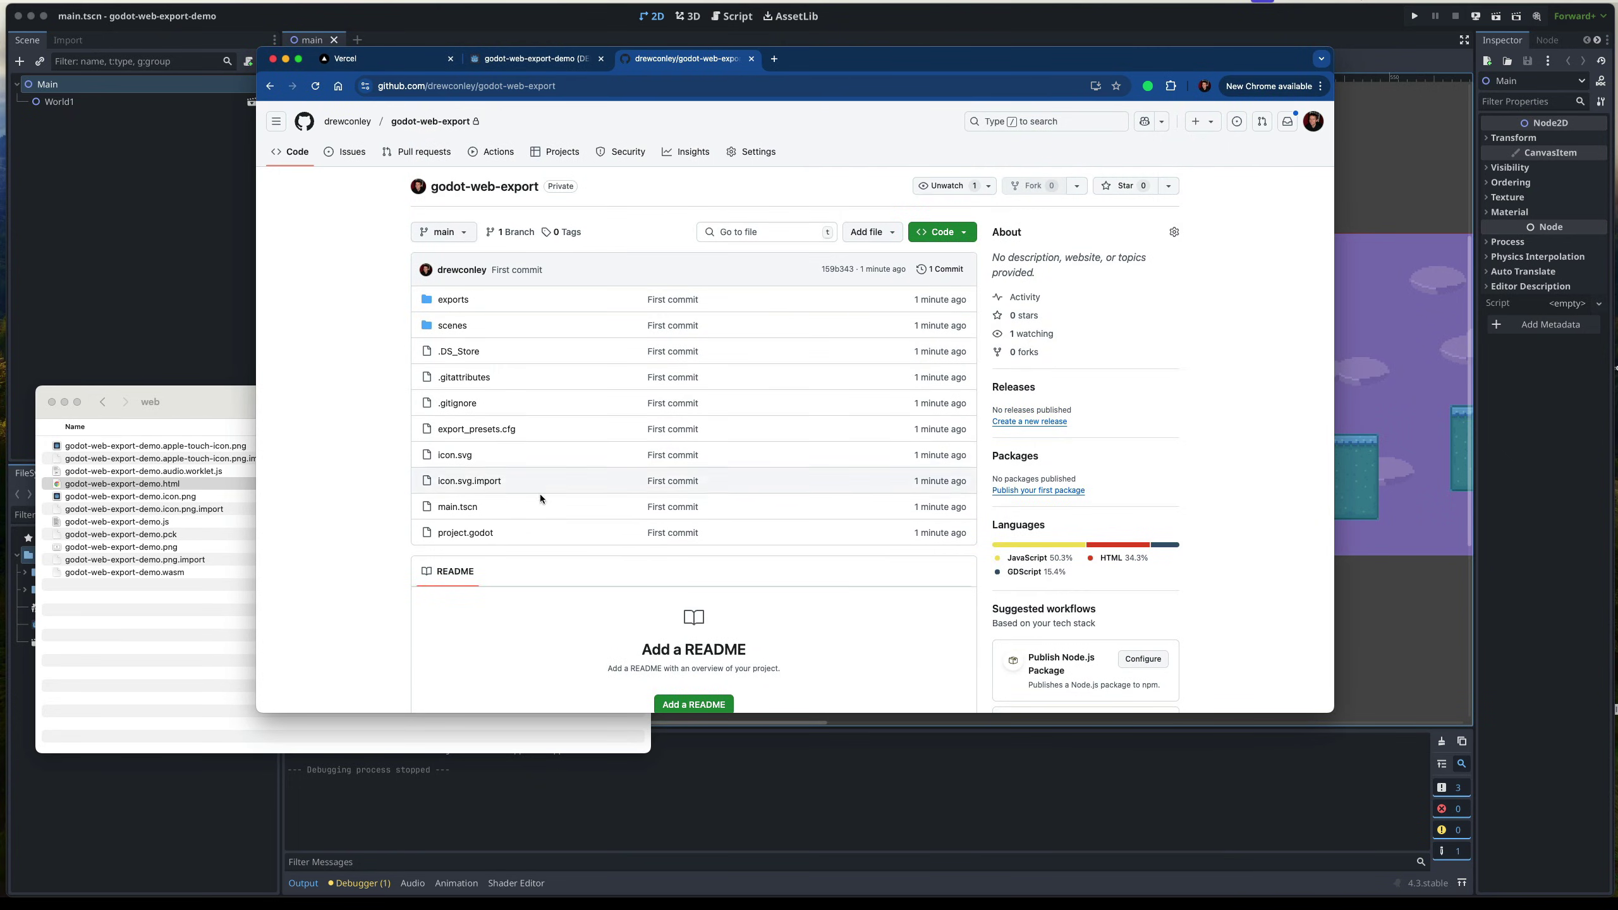
scroll(486, 460, "down", 1)
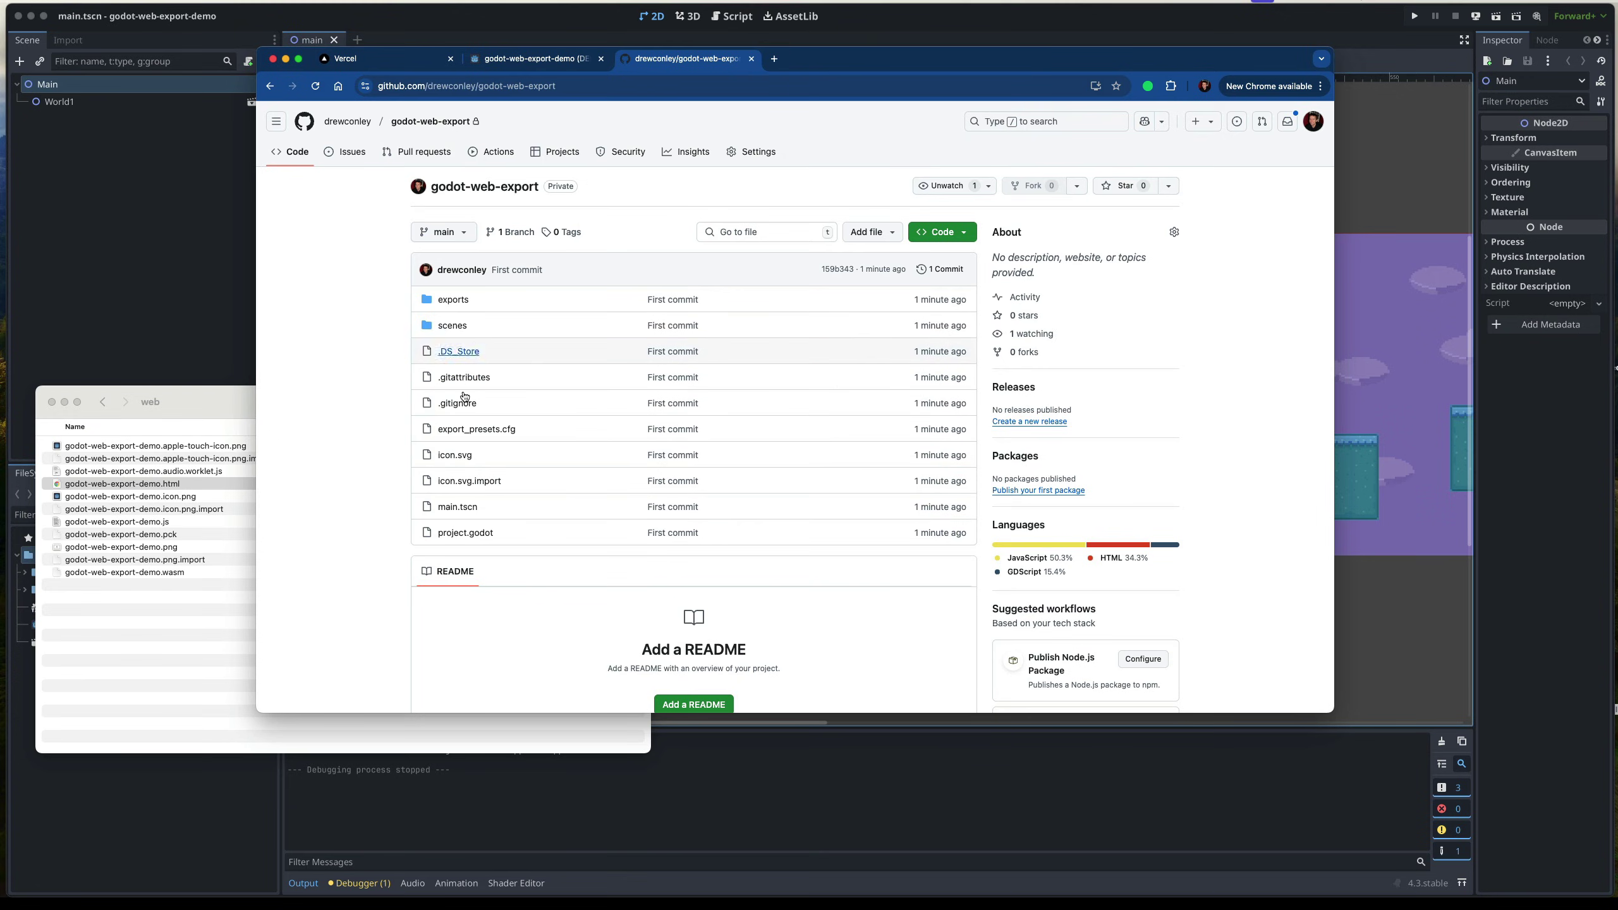
left_click(451, 299)
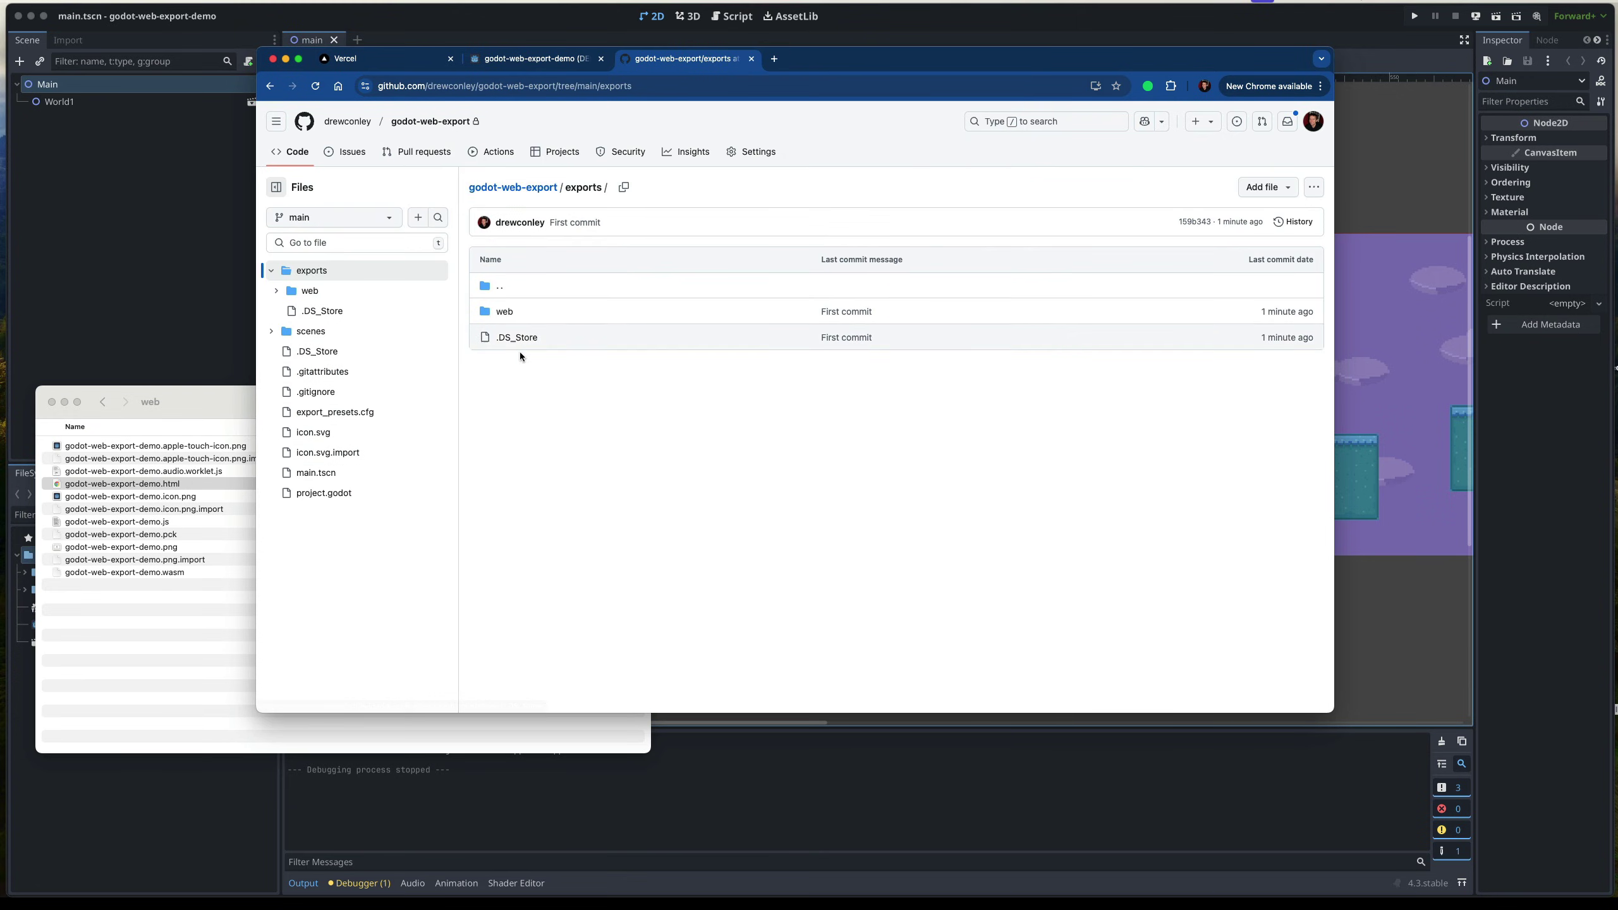
left_click(270, 86)
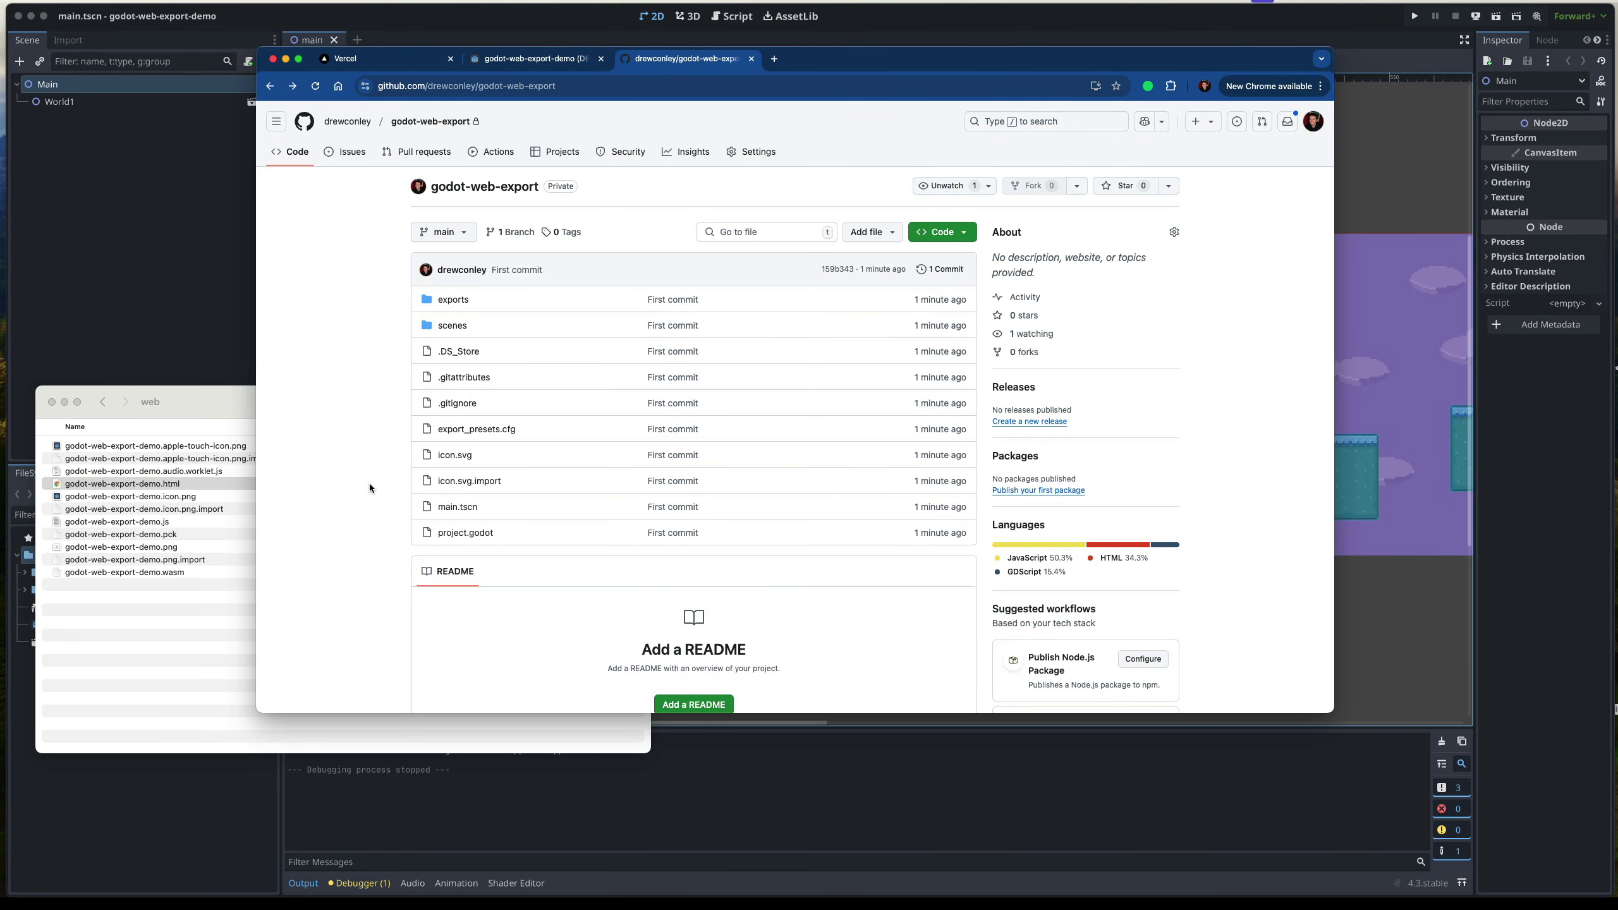
- Close the GitHub page, start a new project in Vercel, and search the importable Git repositories for "export-demo"
key("super+w")
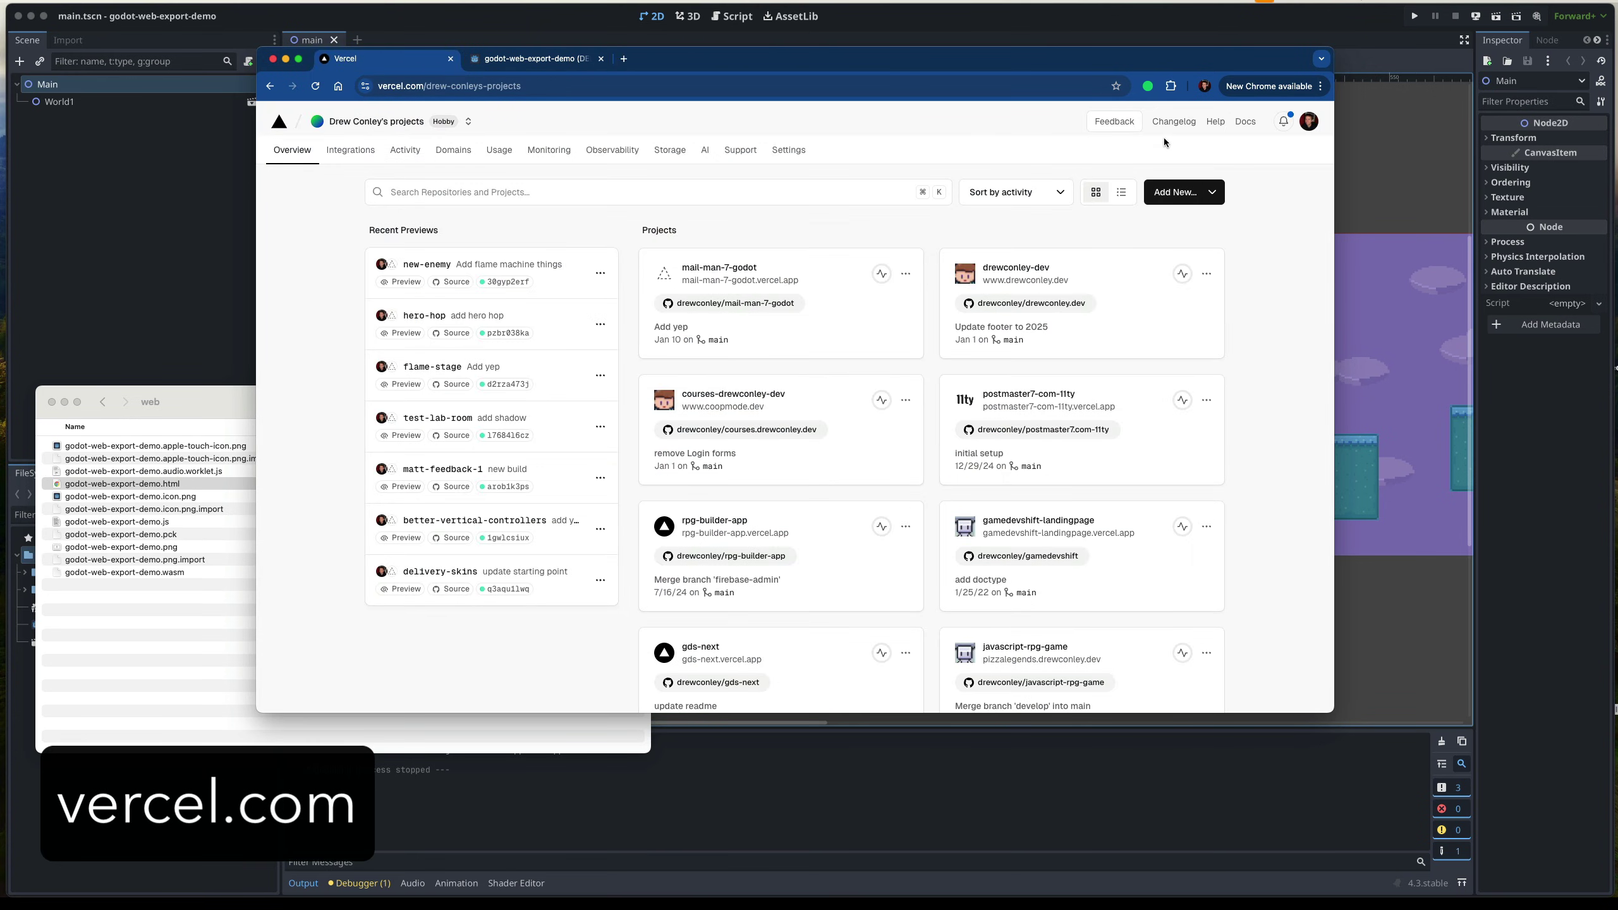
left_click(1198, 198)
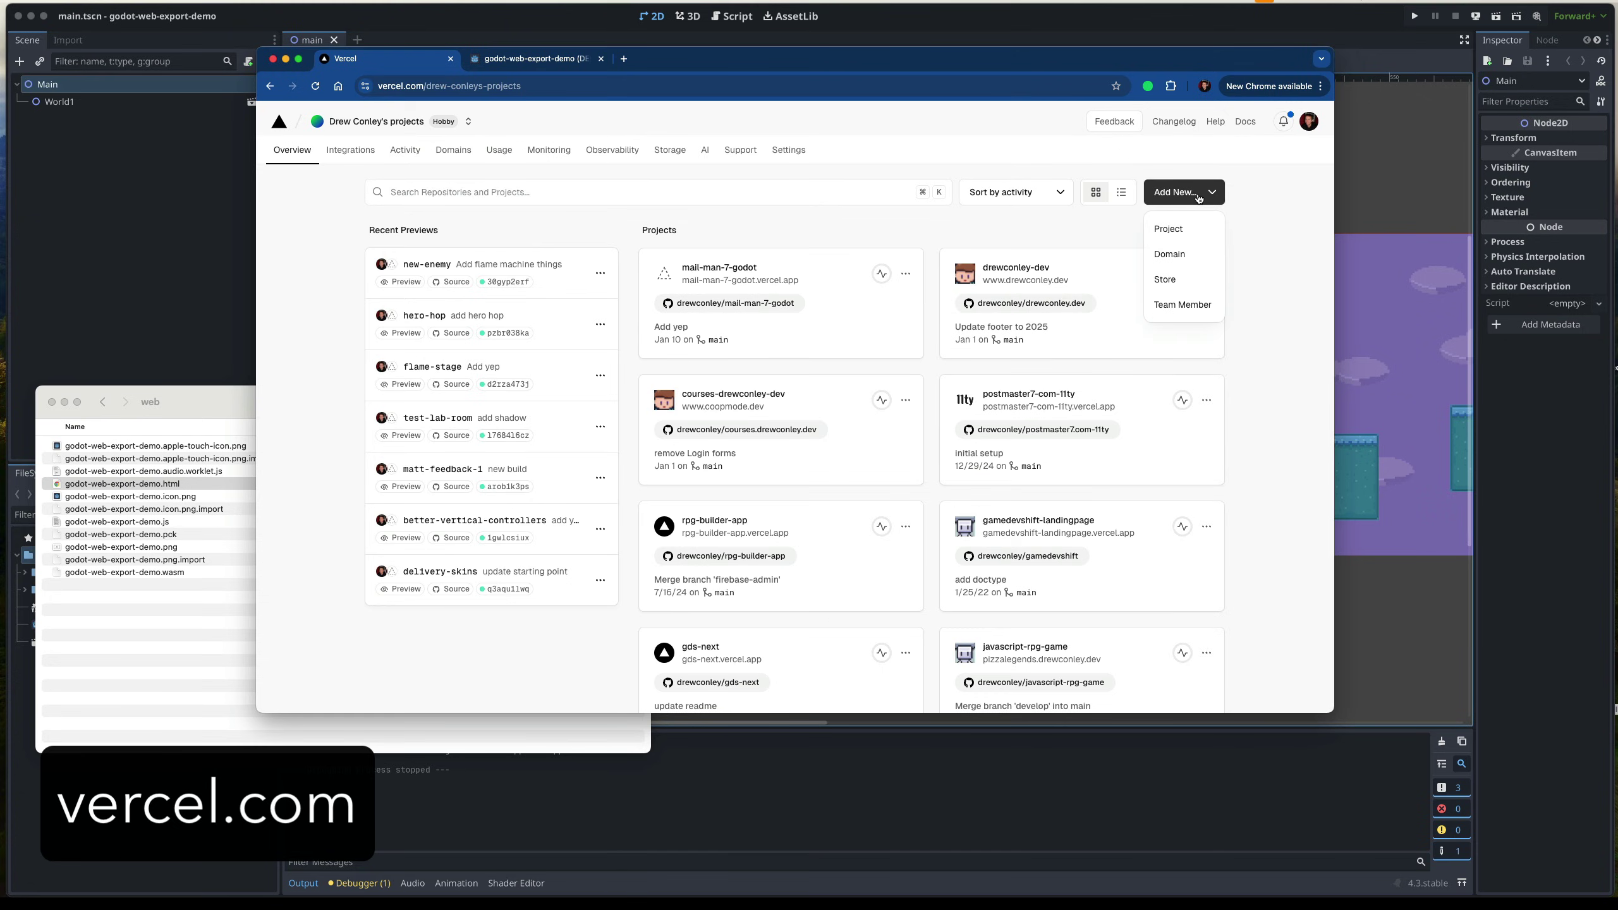
left_click(1170, 231)
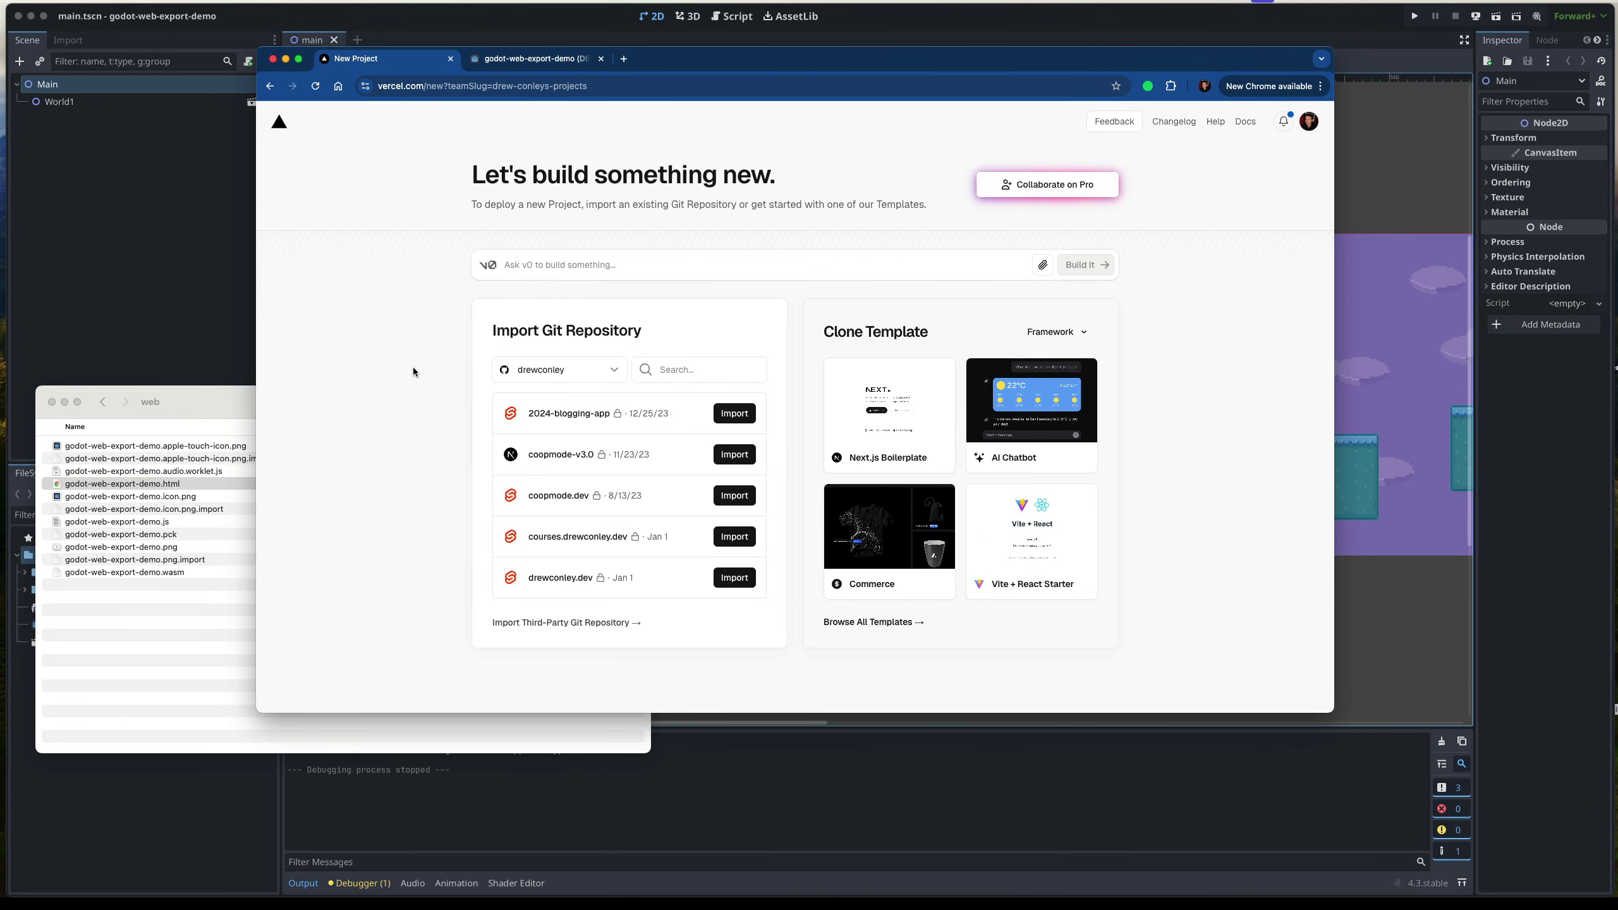
scroll(597, 529, "up", 1)
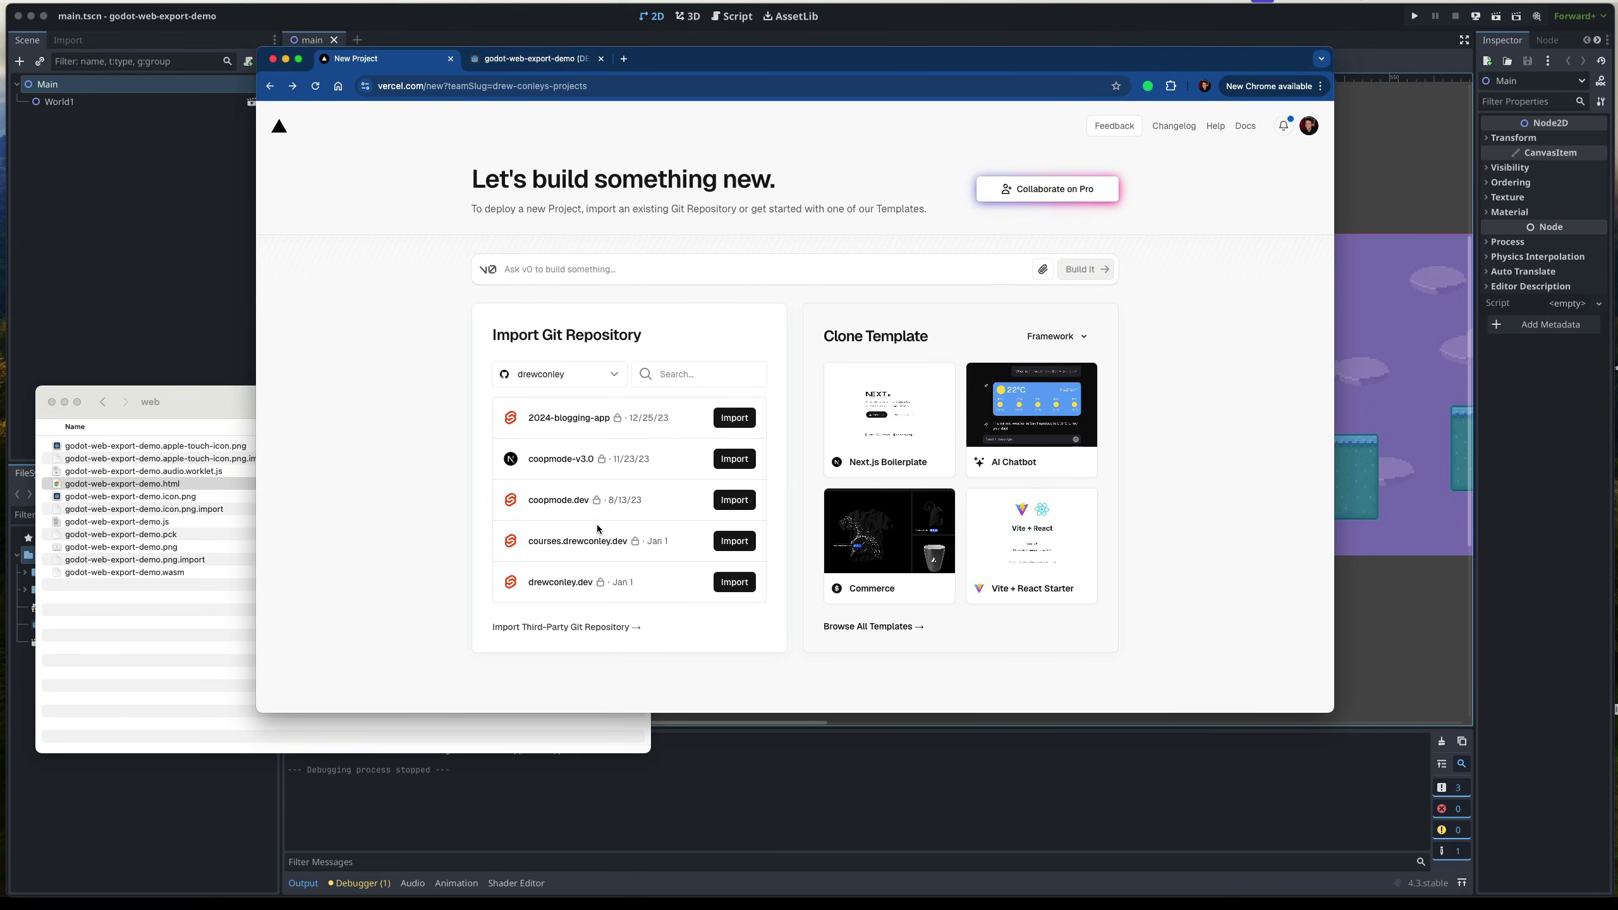
scroll(596, 529, "down", 1)
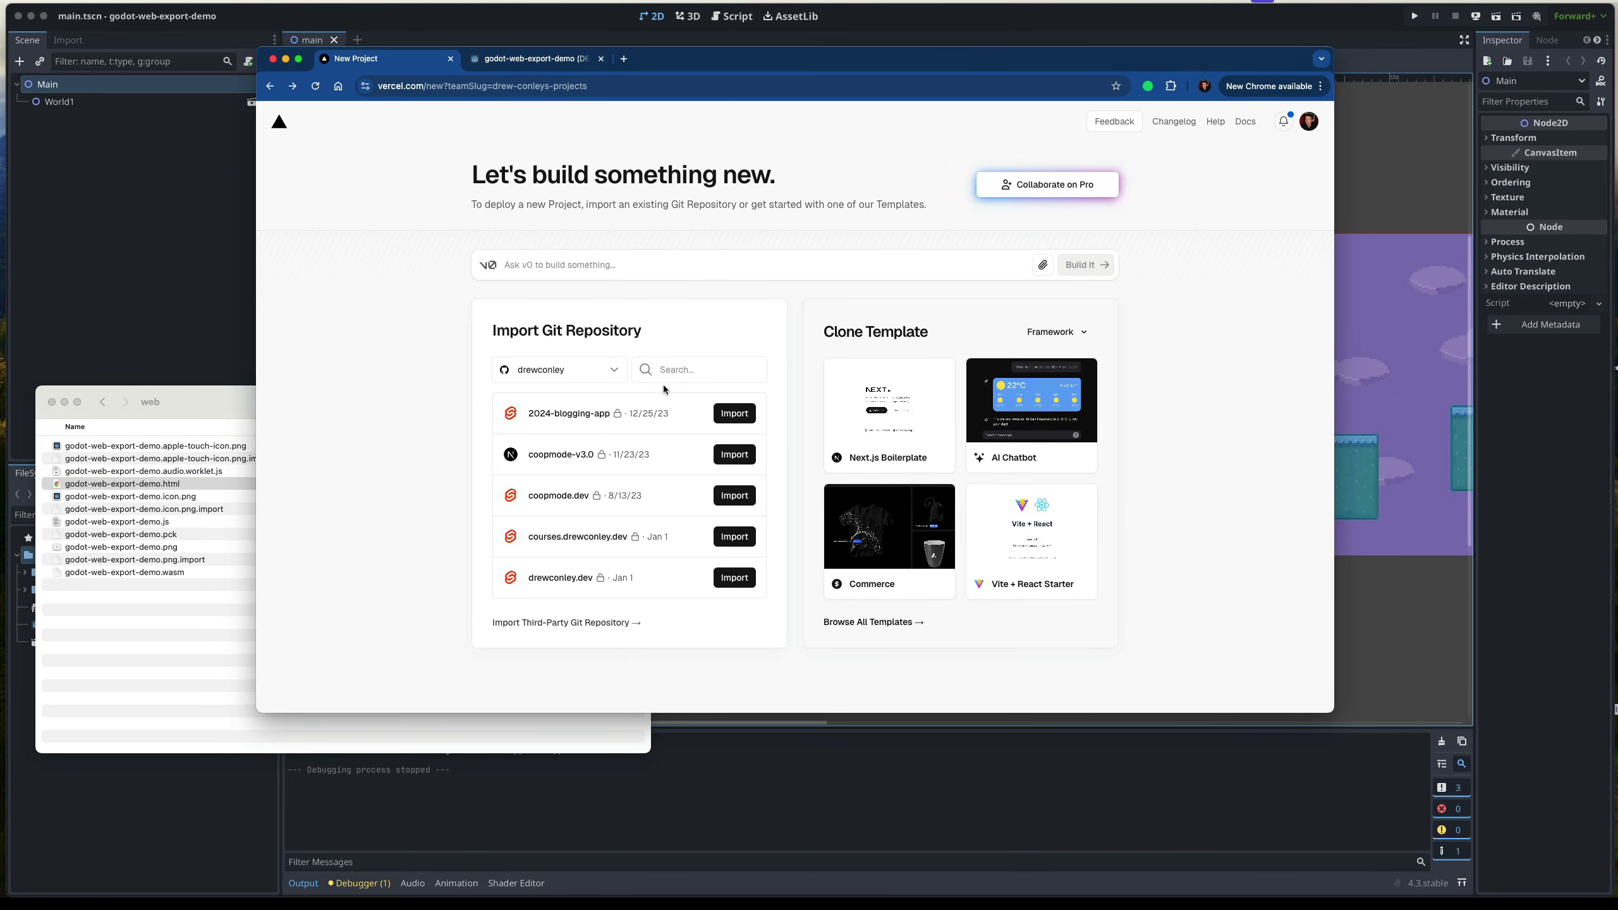
left_click(643, 370)
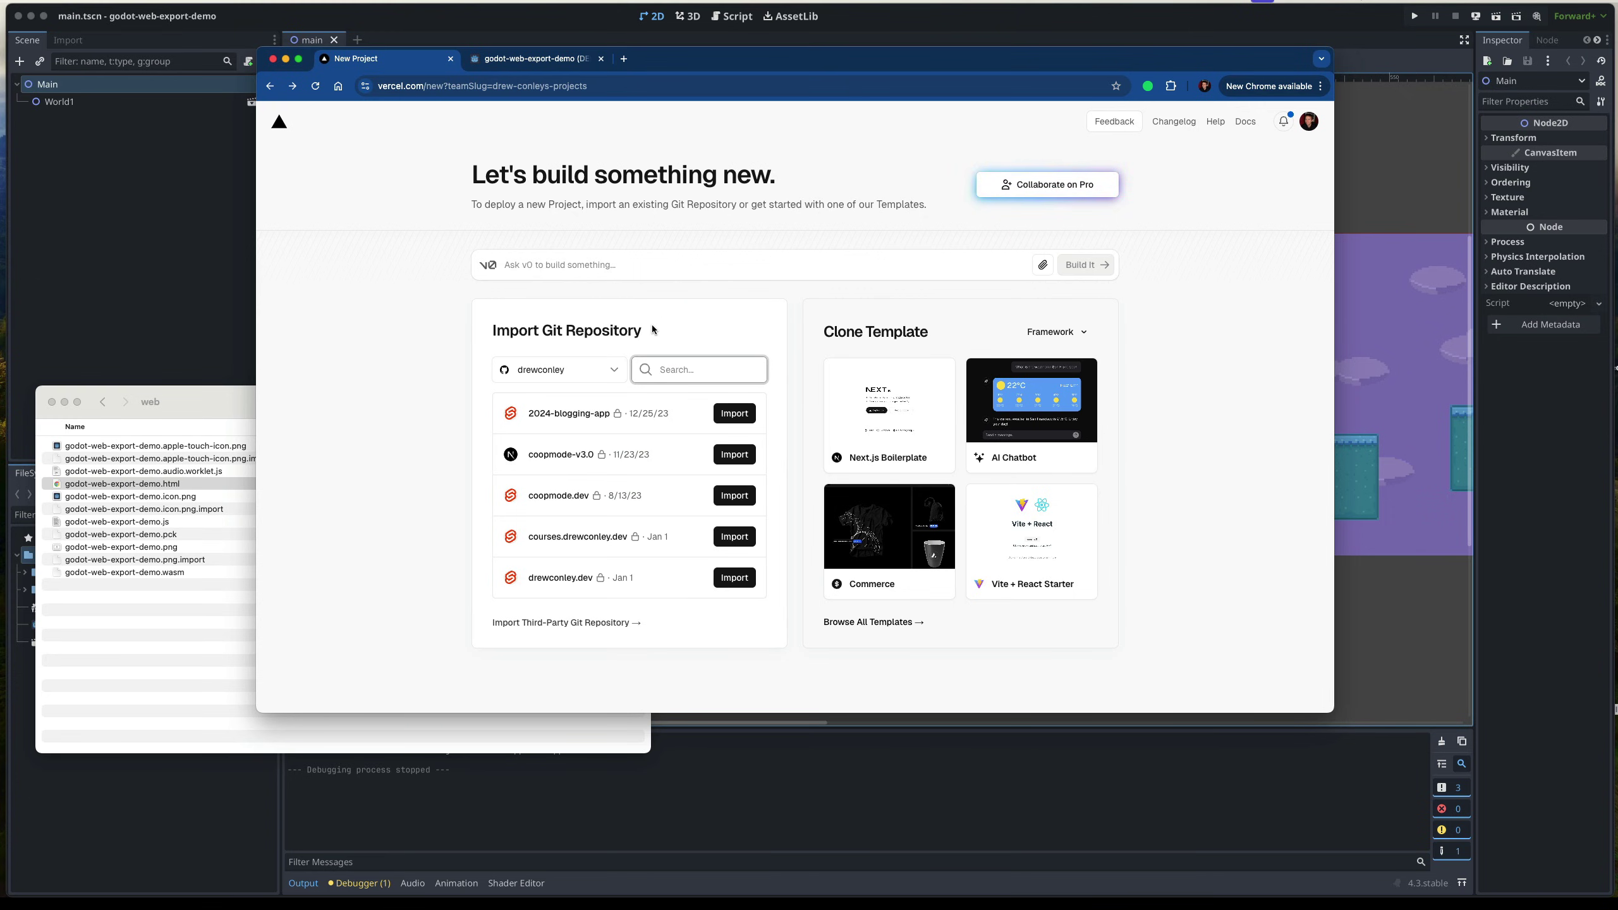
type("export-demo")
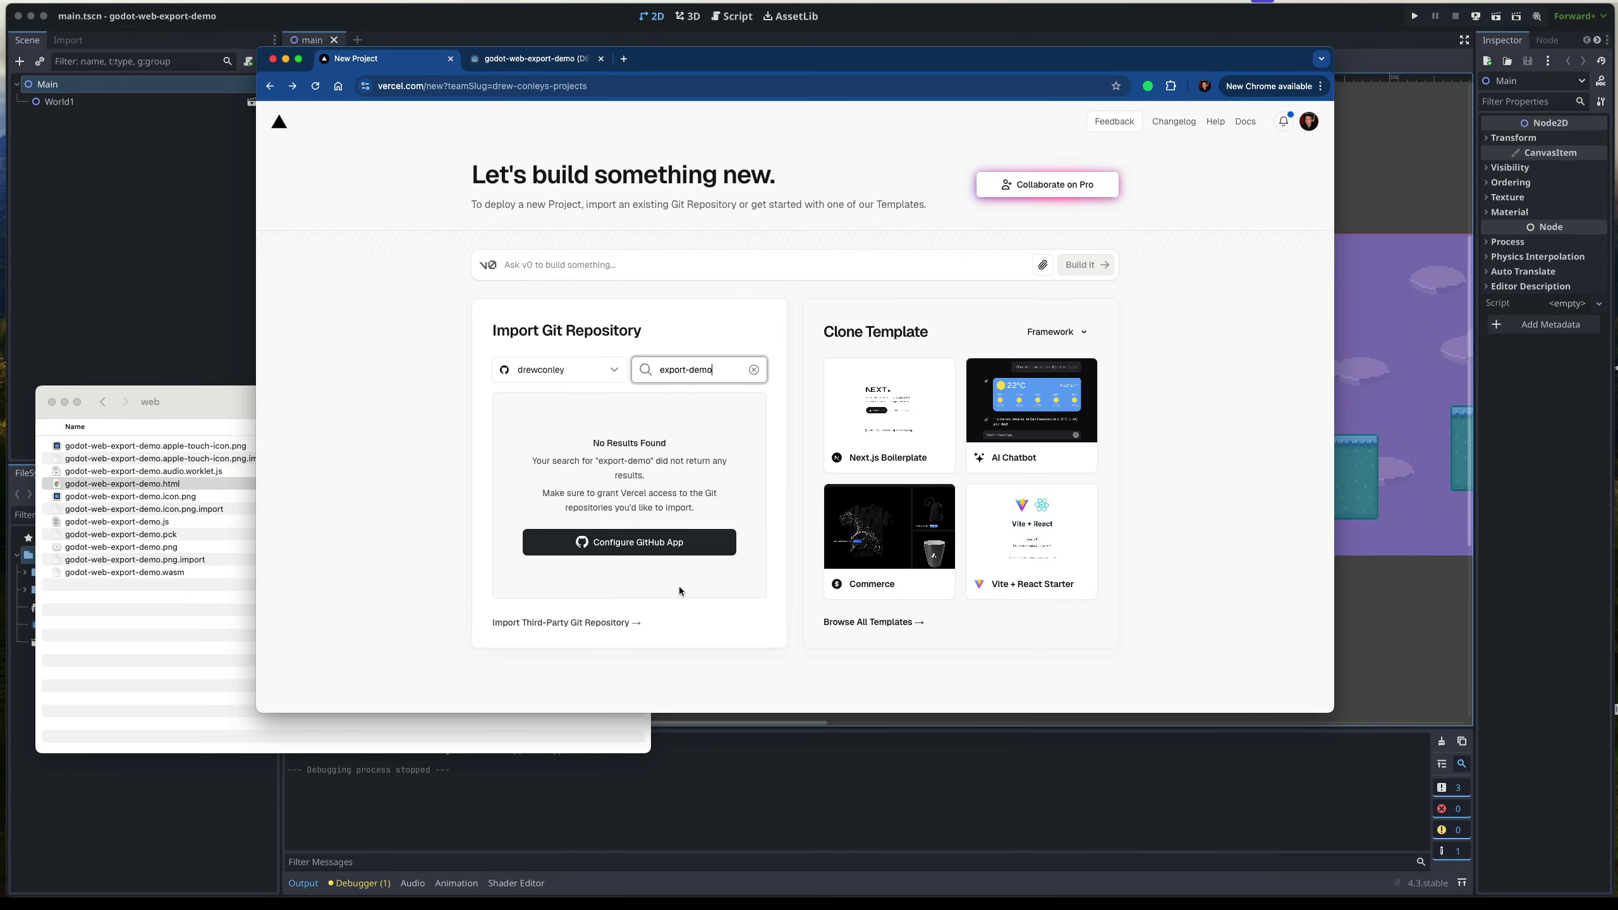
- Configure Vercel's GitHub app to grant access to the godot-web-export repository and save the repository access
left_click(660, 546)
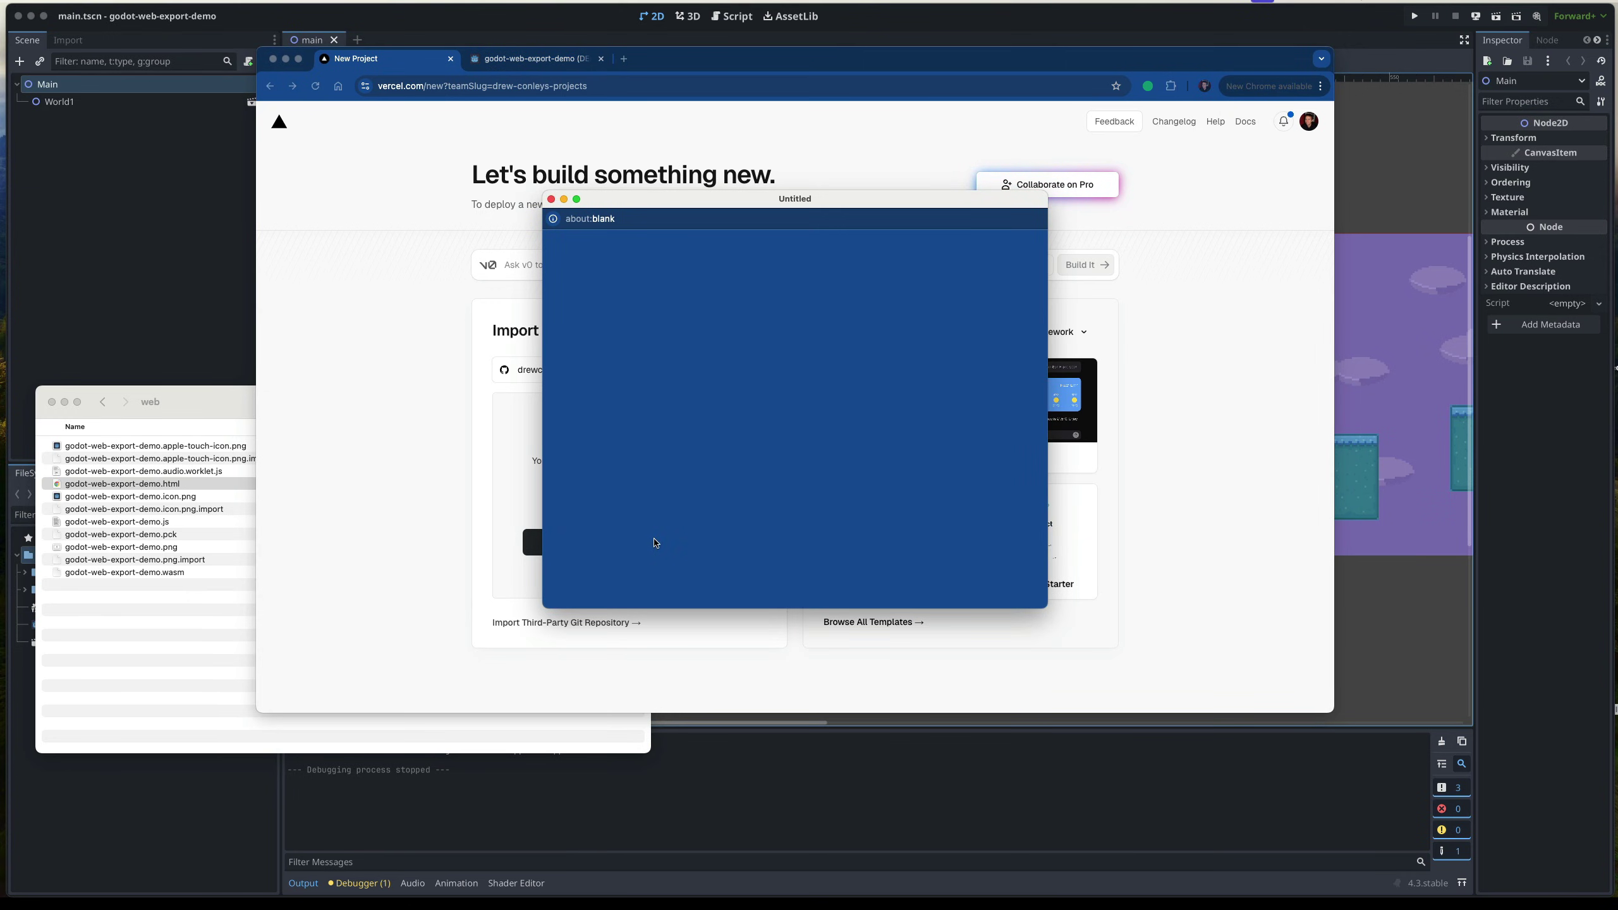
scroll(941, 448, "down", 10)
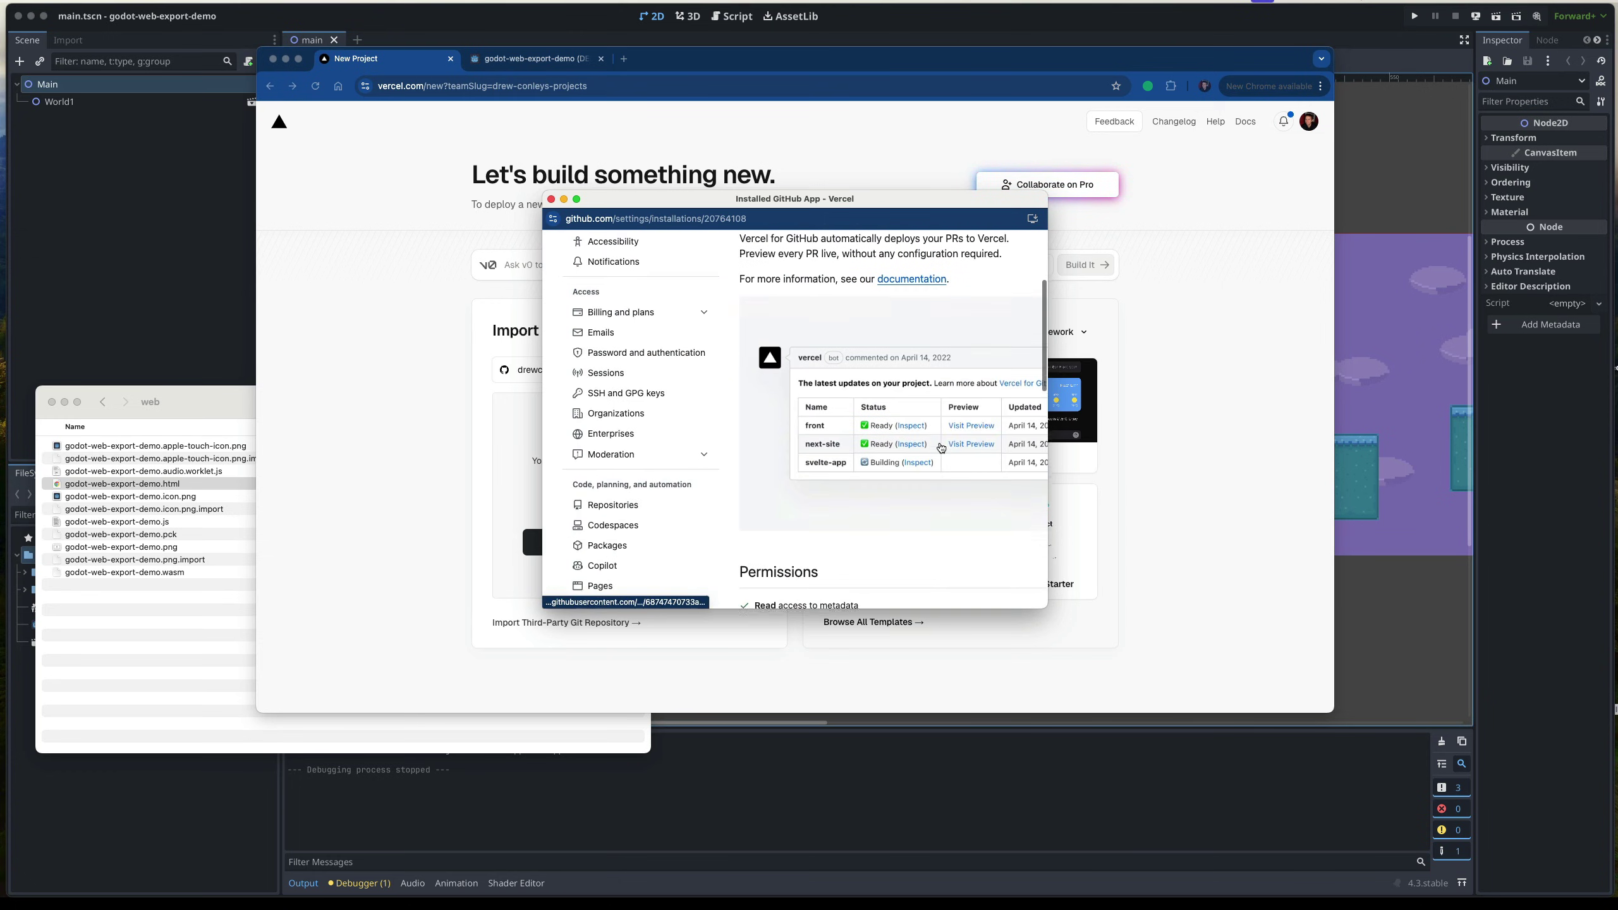
scroll(941, 449, "down", 3)
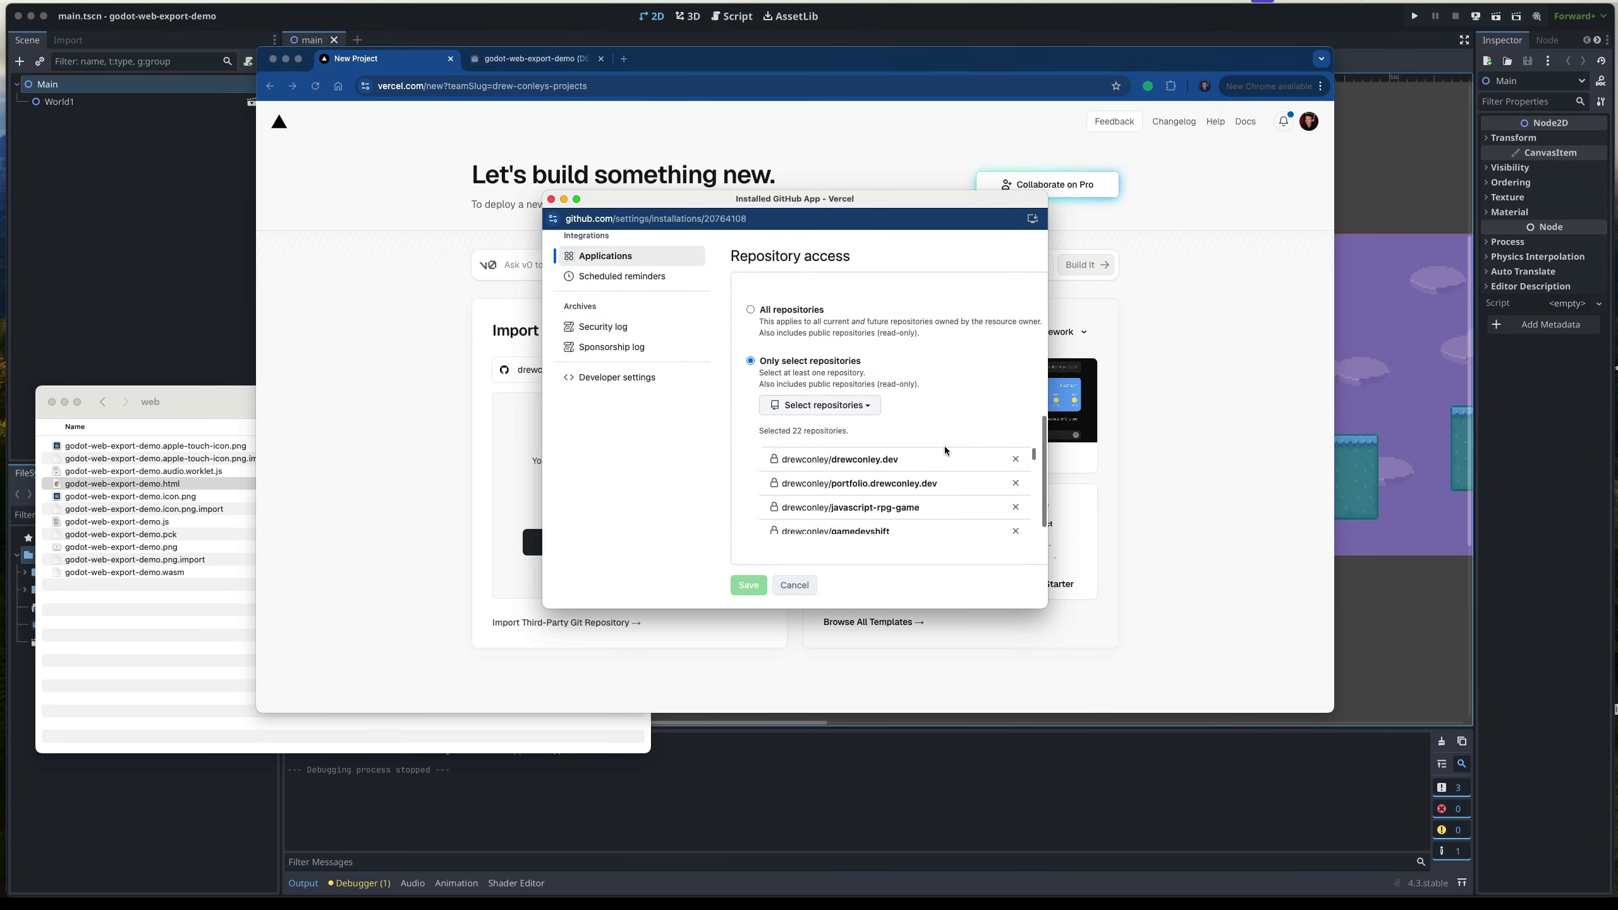
scroll(828, 395, "right", 3)
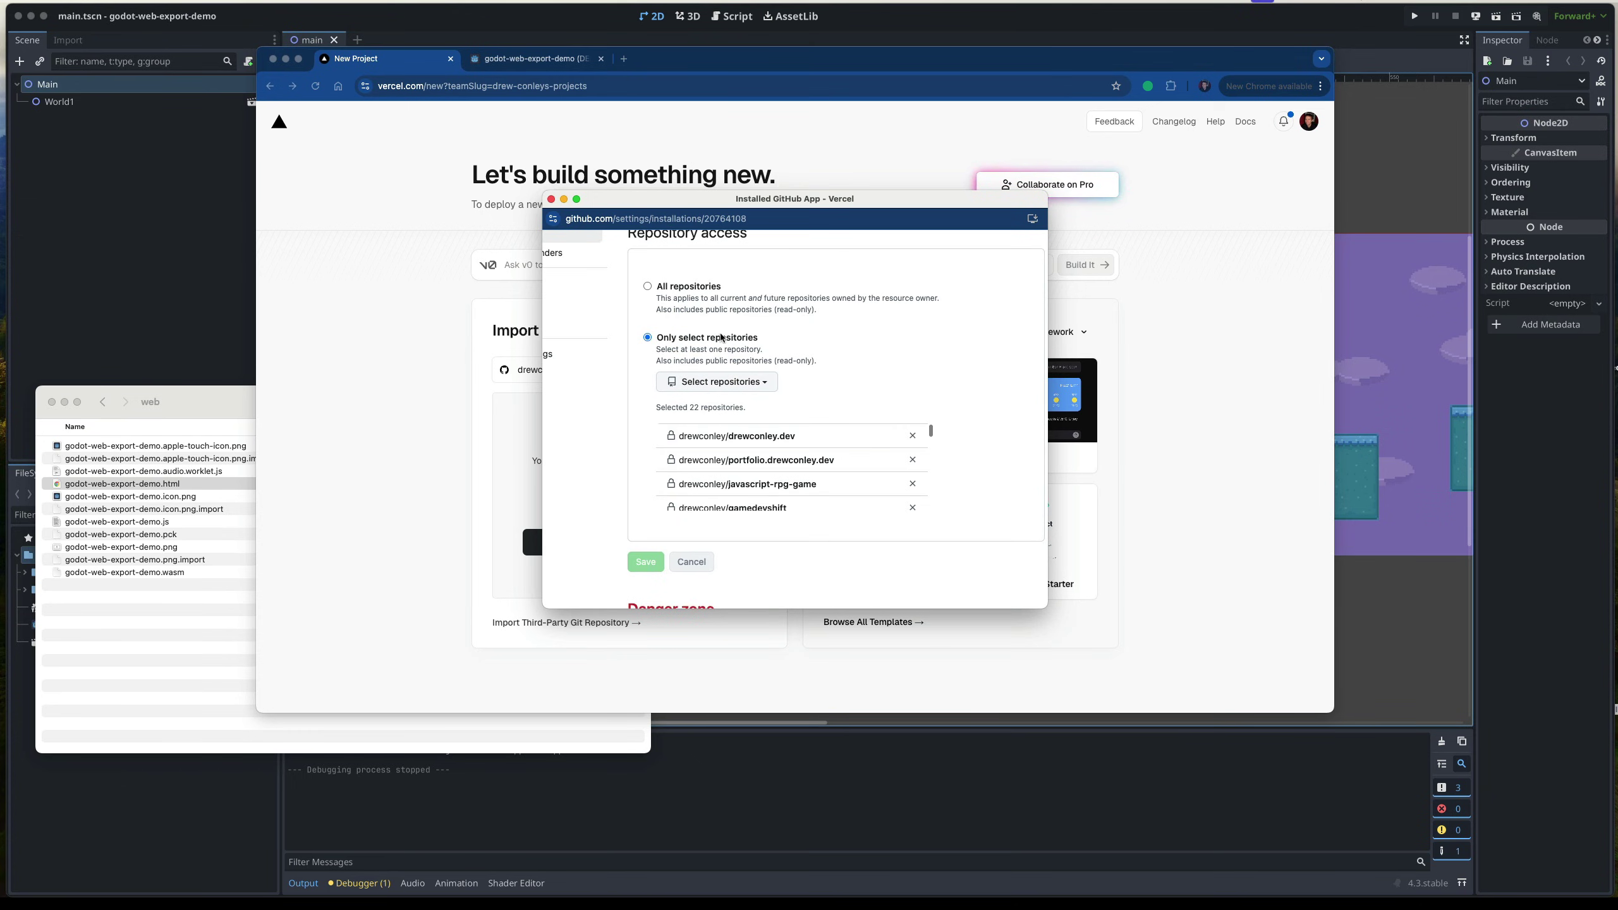
left_click(739, 384)
type("godot-")
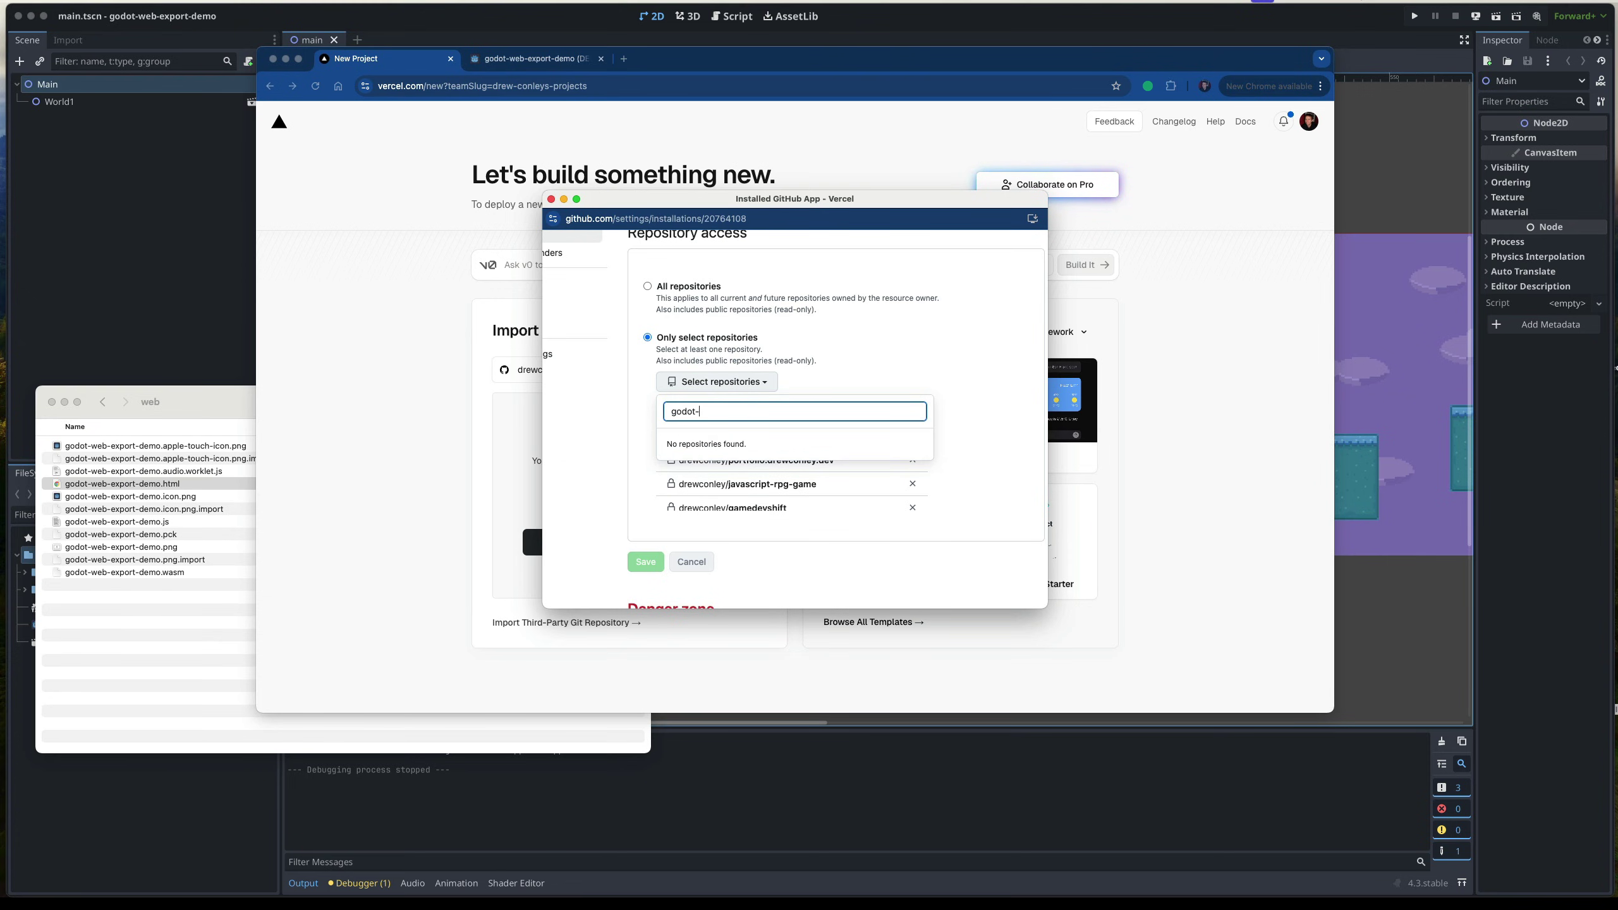
type("web-export")
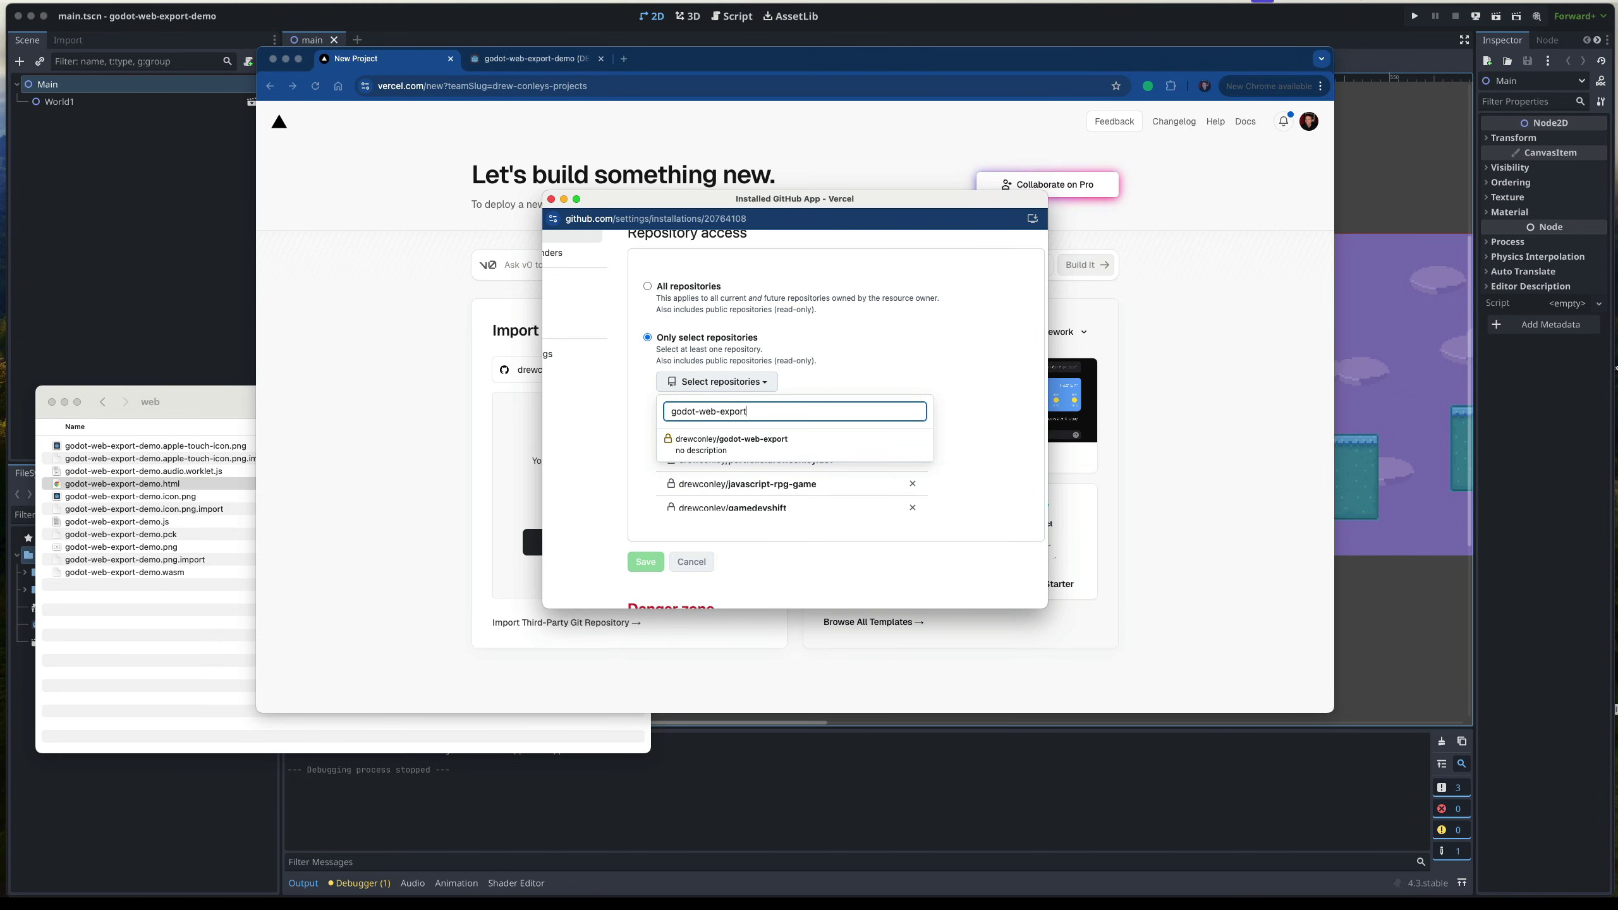
left_click(731, 441)
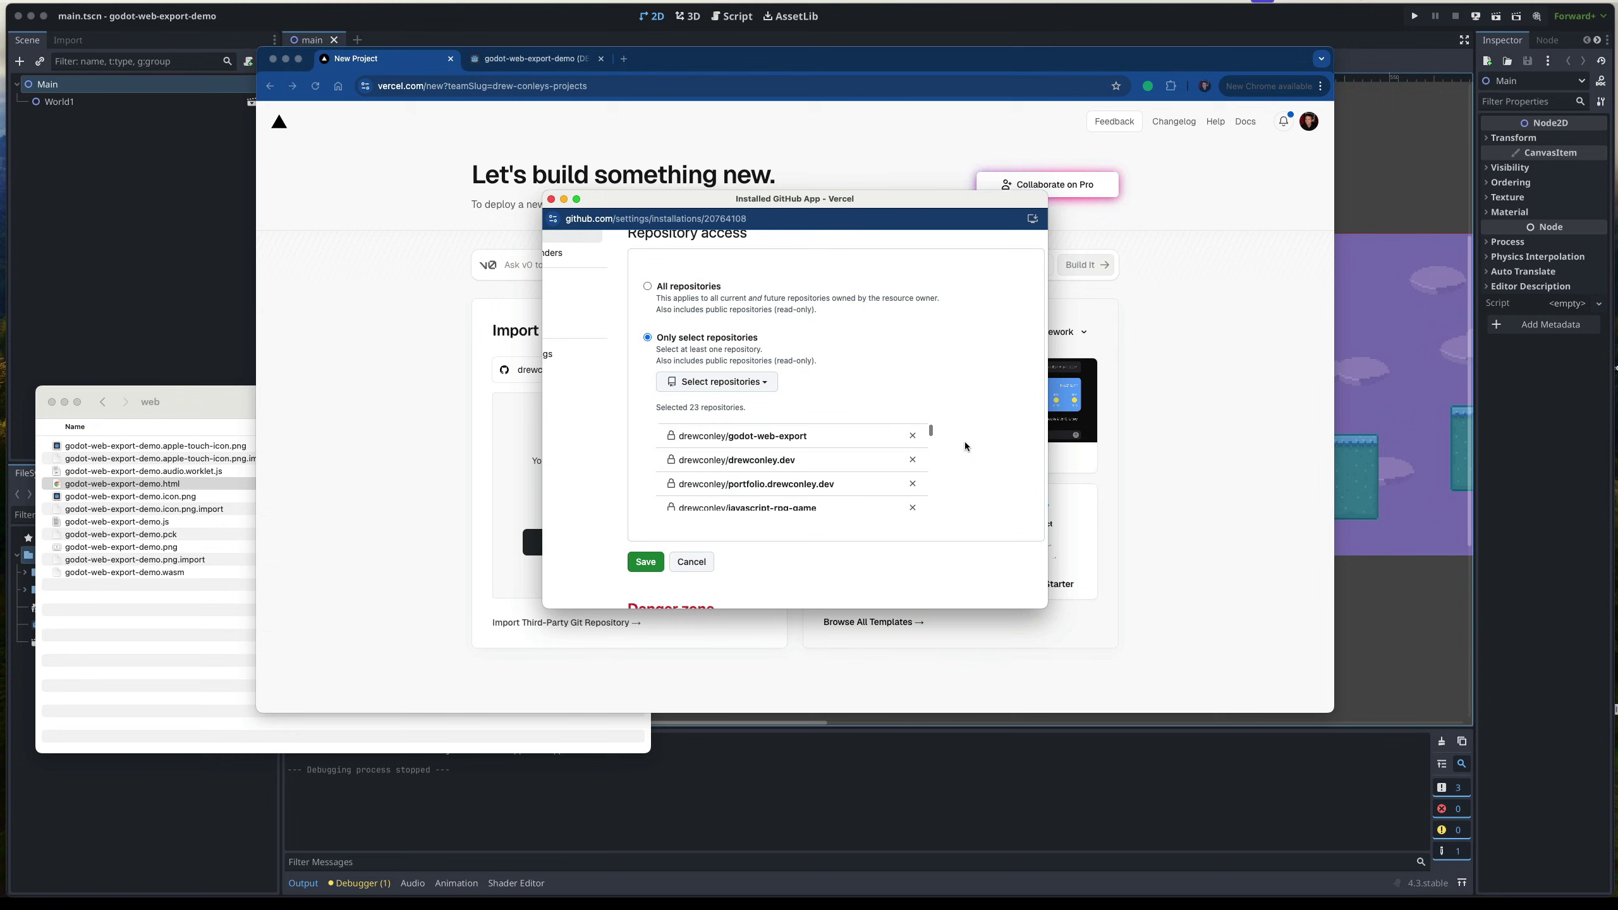
left_click(646, 563)
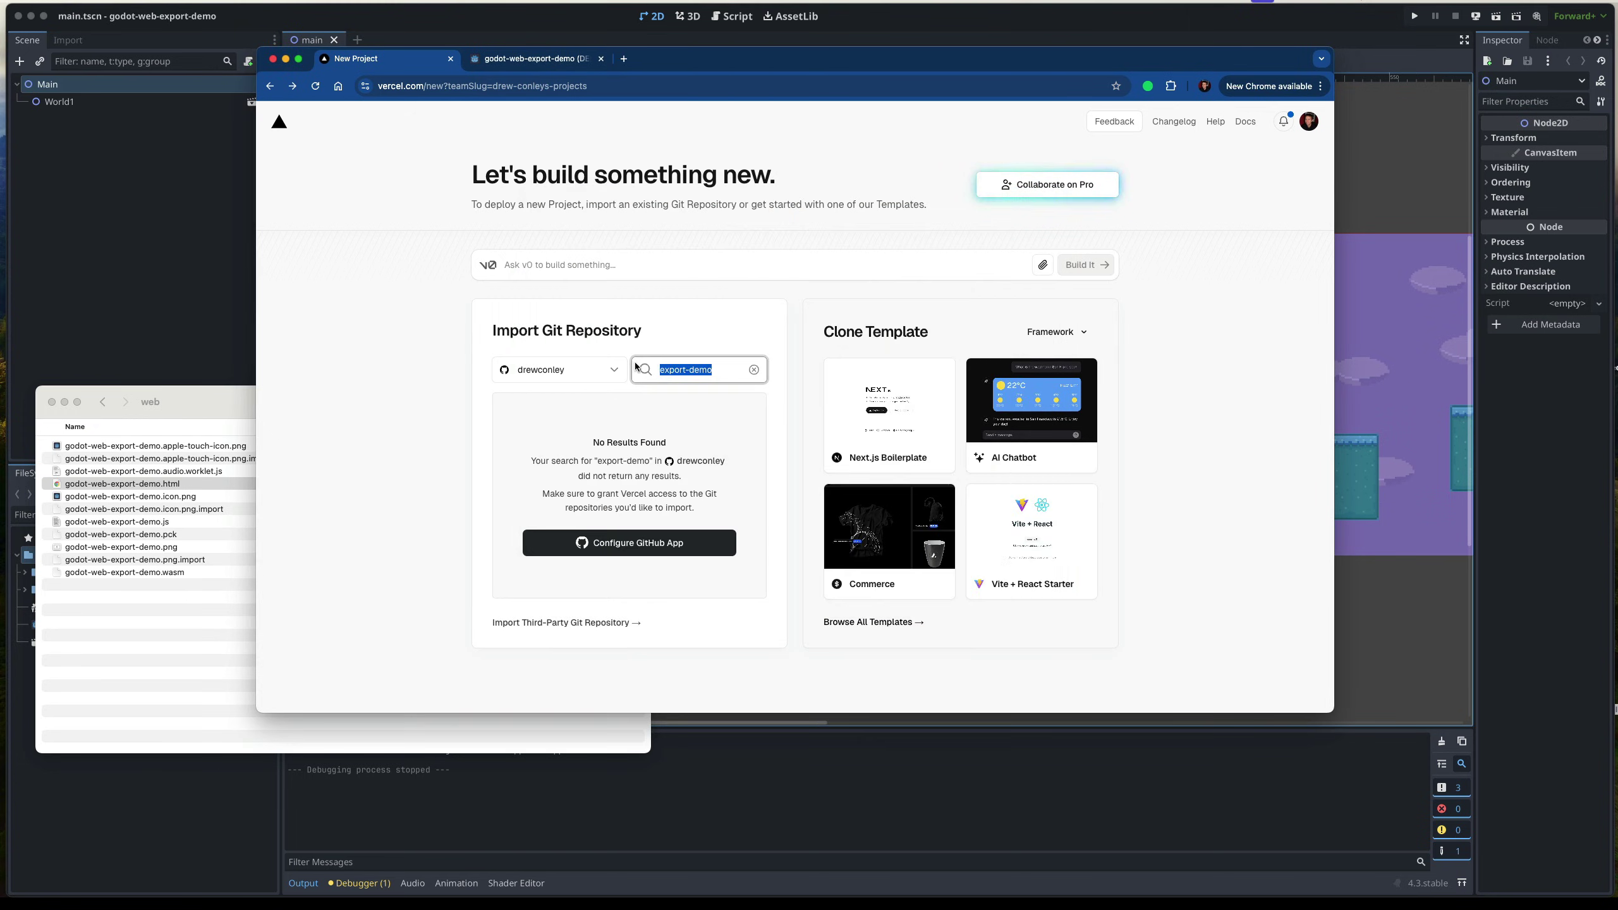
- Search the Git repositories for "web" and import godot-web-export into the new Vercel project
type("web")
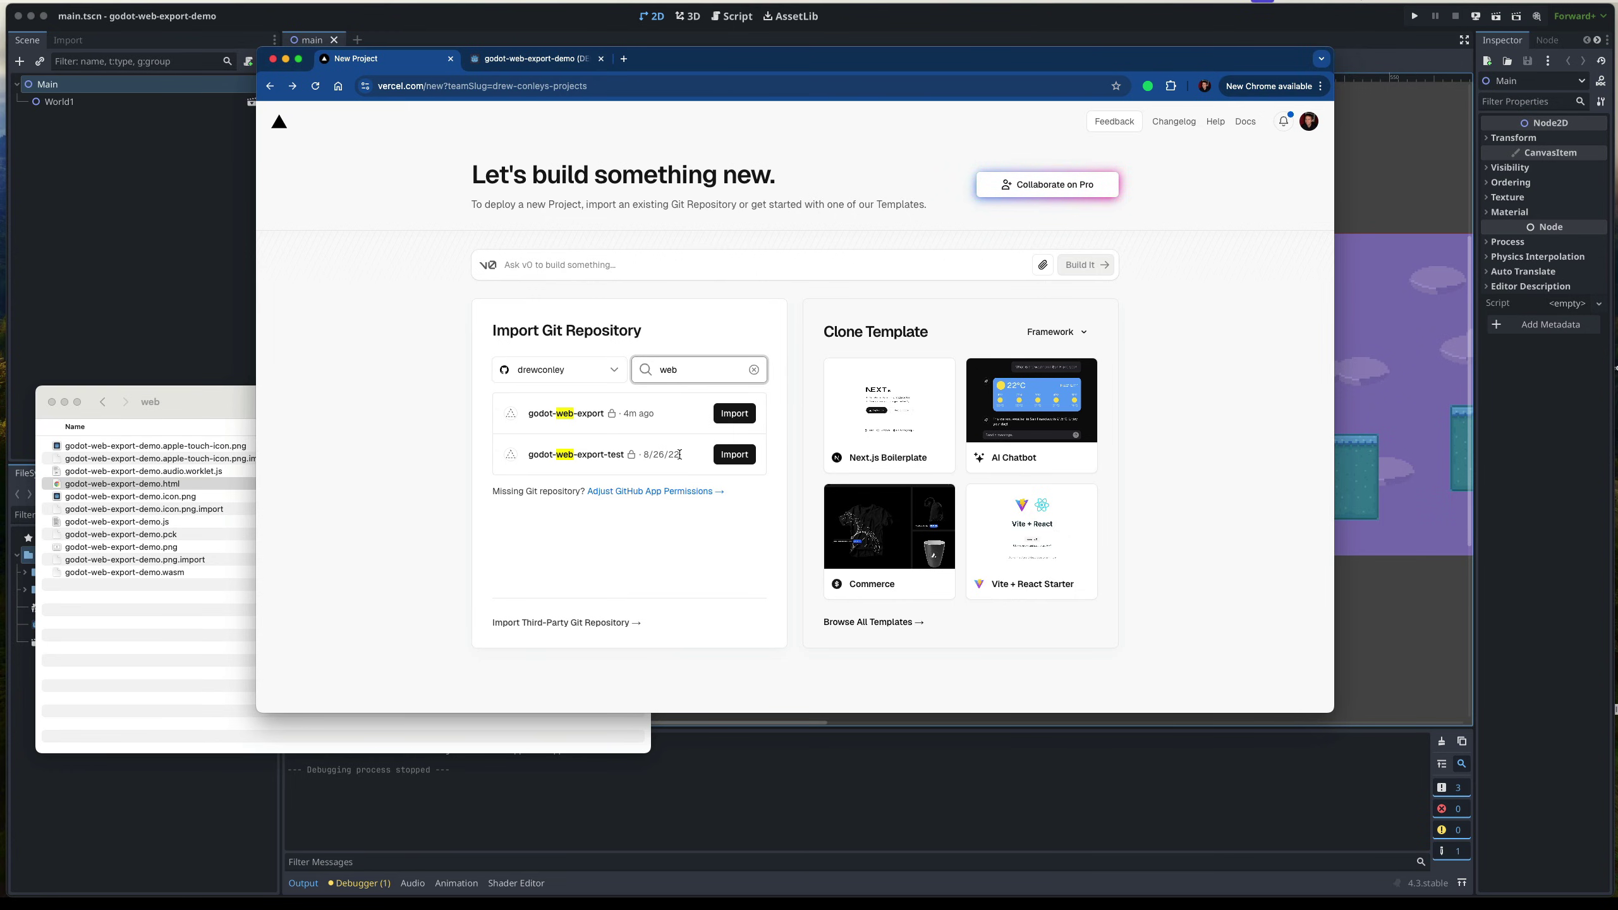
triple_click(653, 467)
left_click(433, 436)
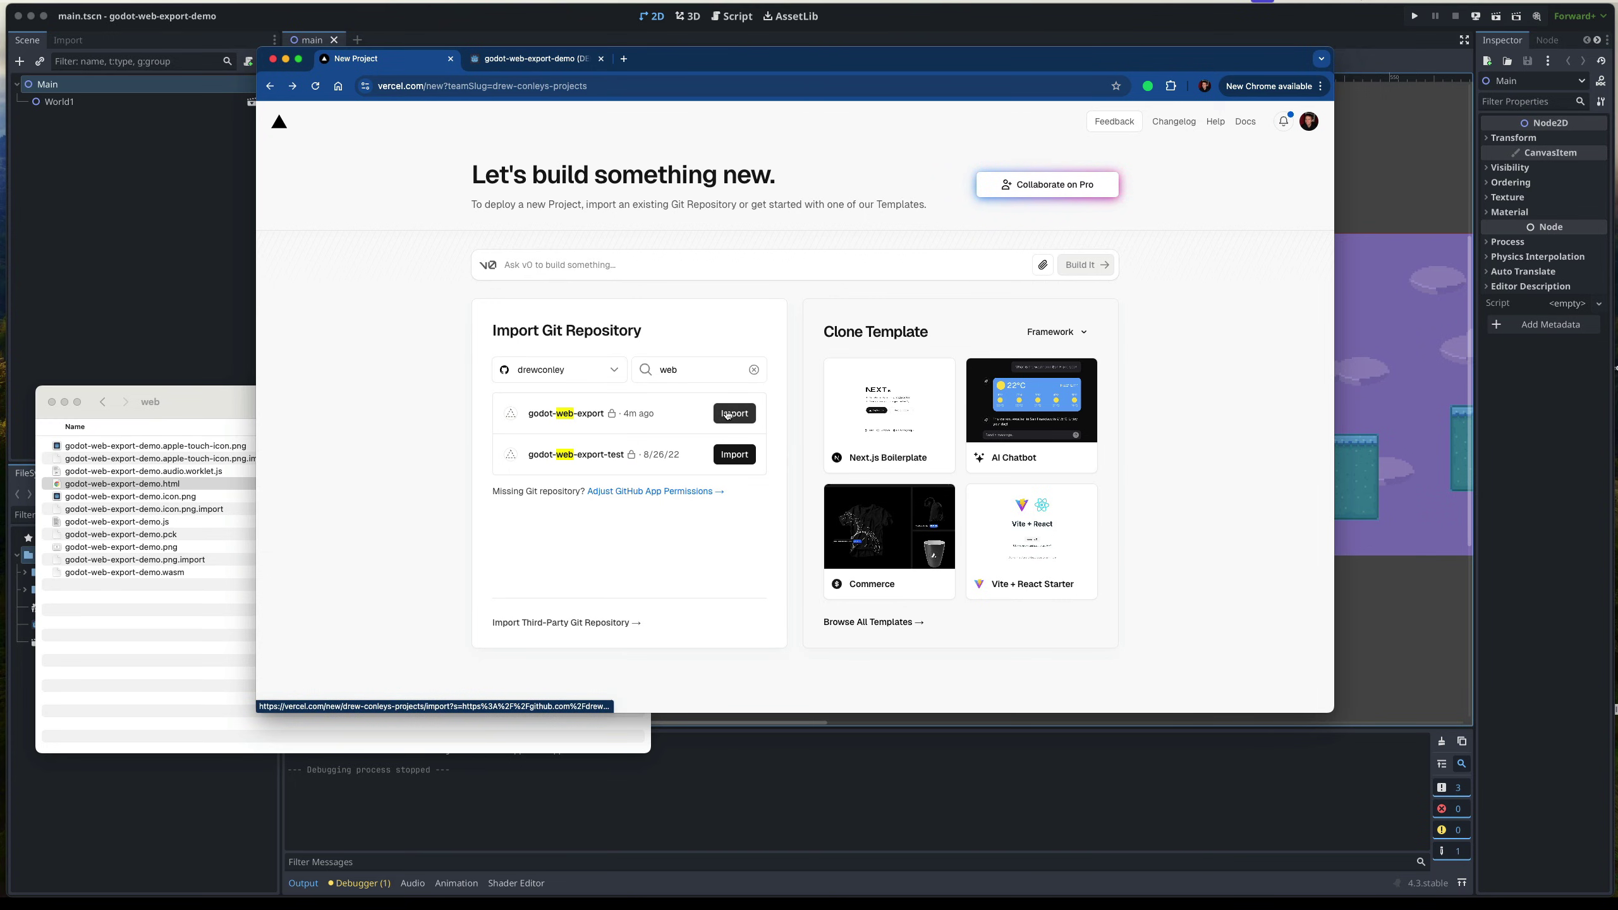
left_click_drag(732, 414, 676, 418)
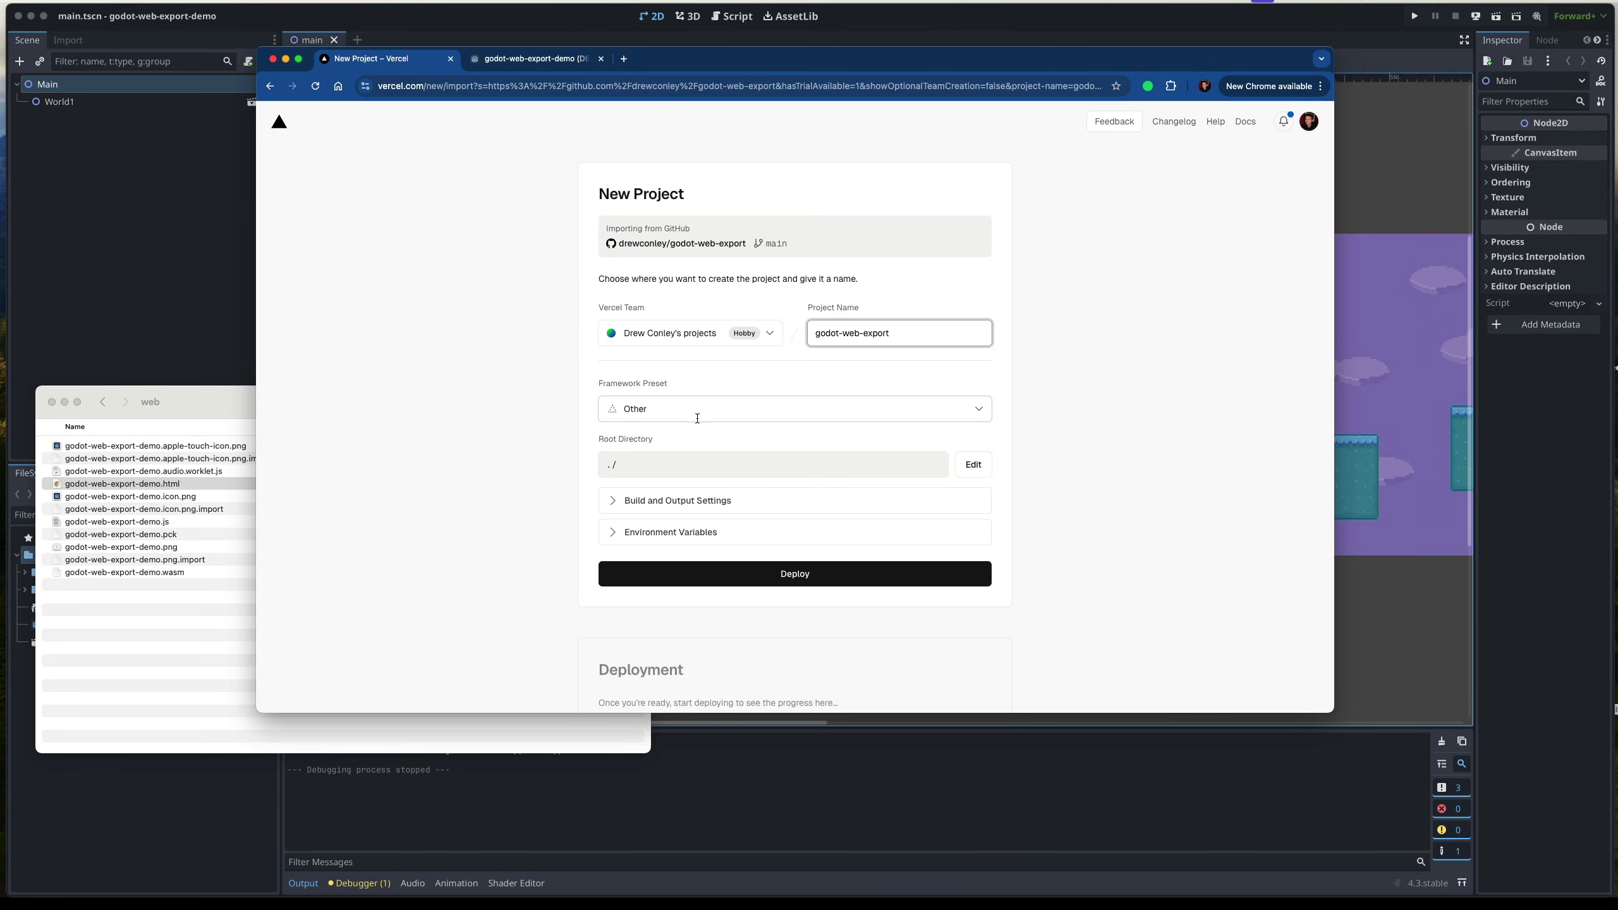
- Change the Vercel project's root directory to exports/web, checking it against the exported files' folder
left_click(631, 479)
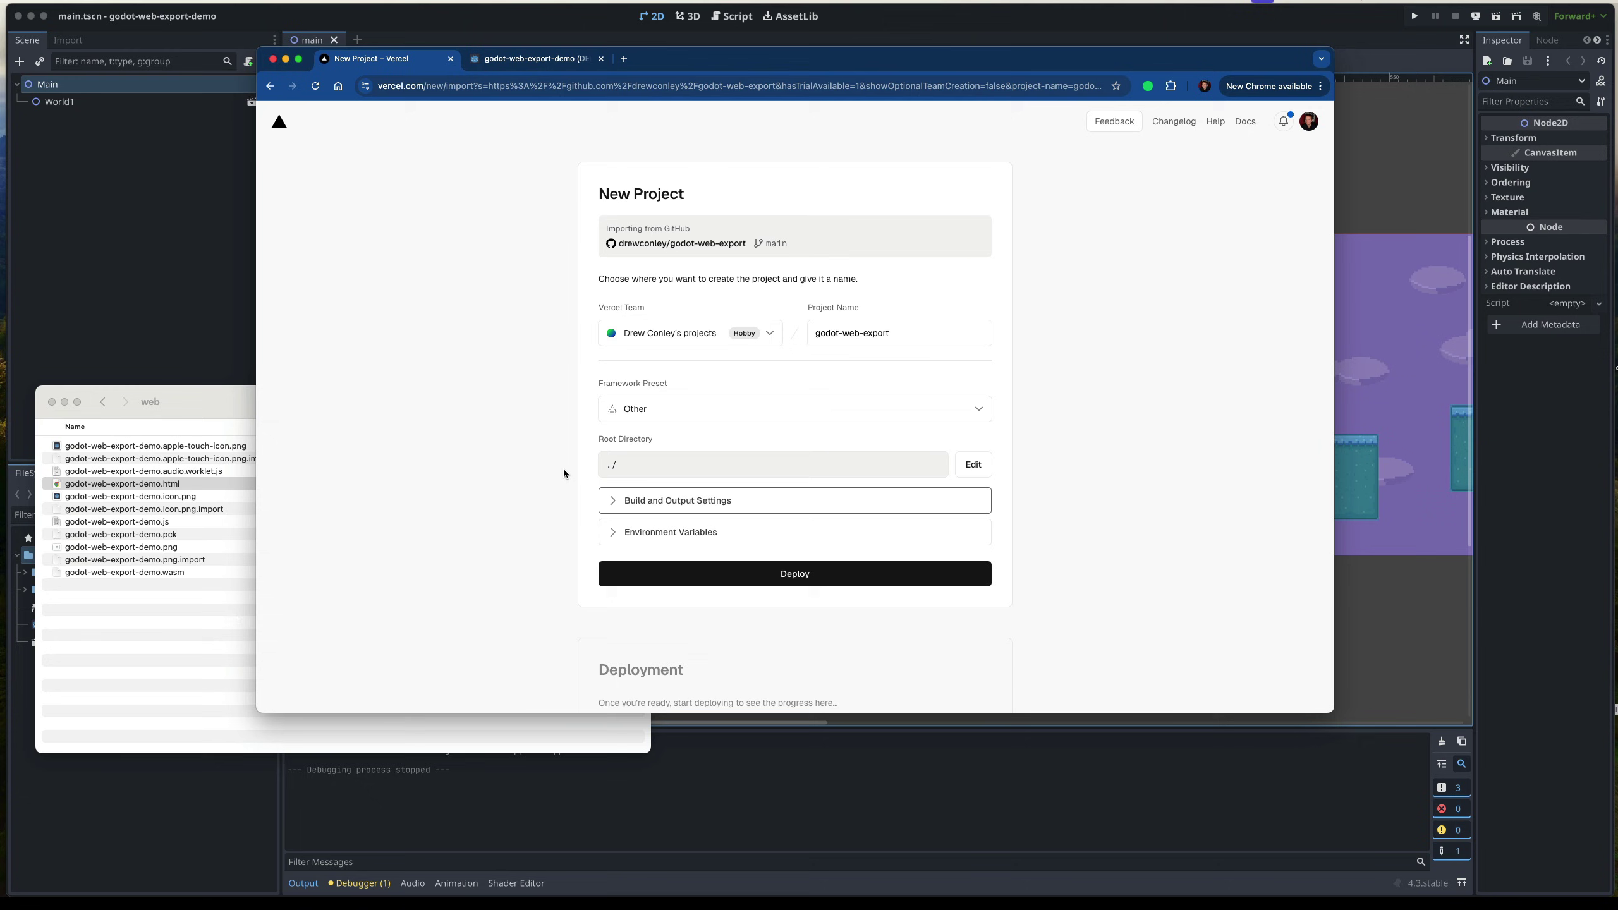
left_click(185, 438)
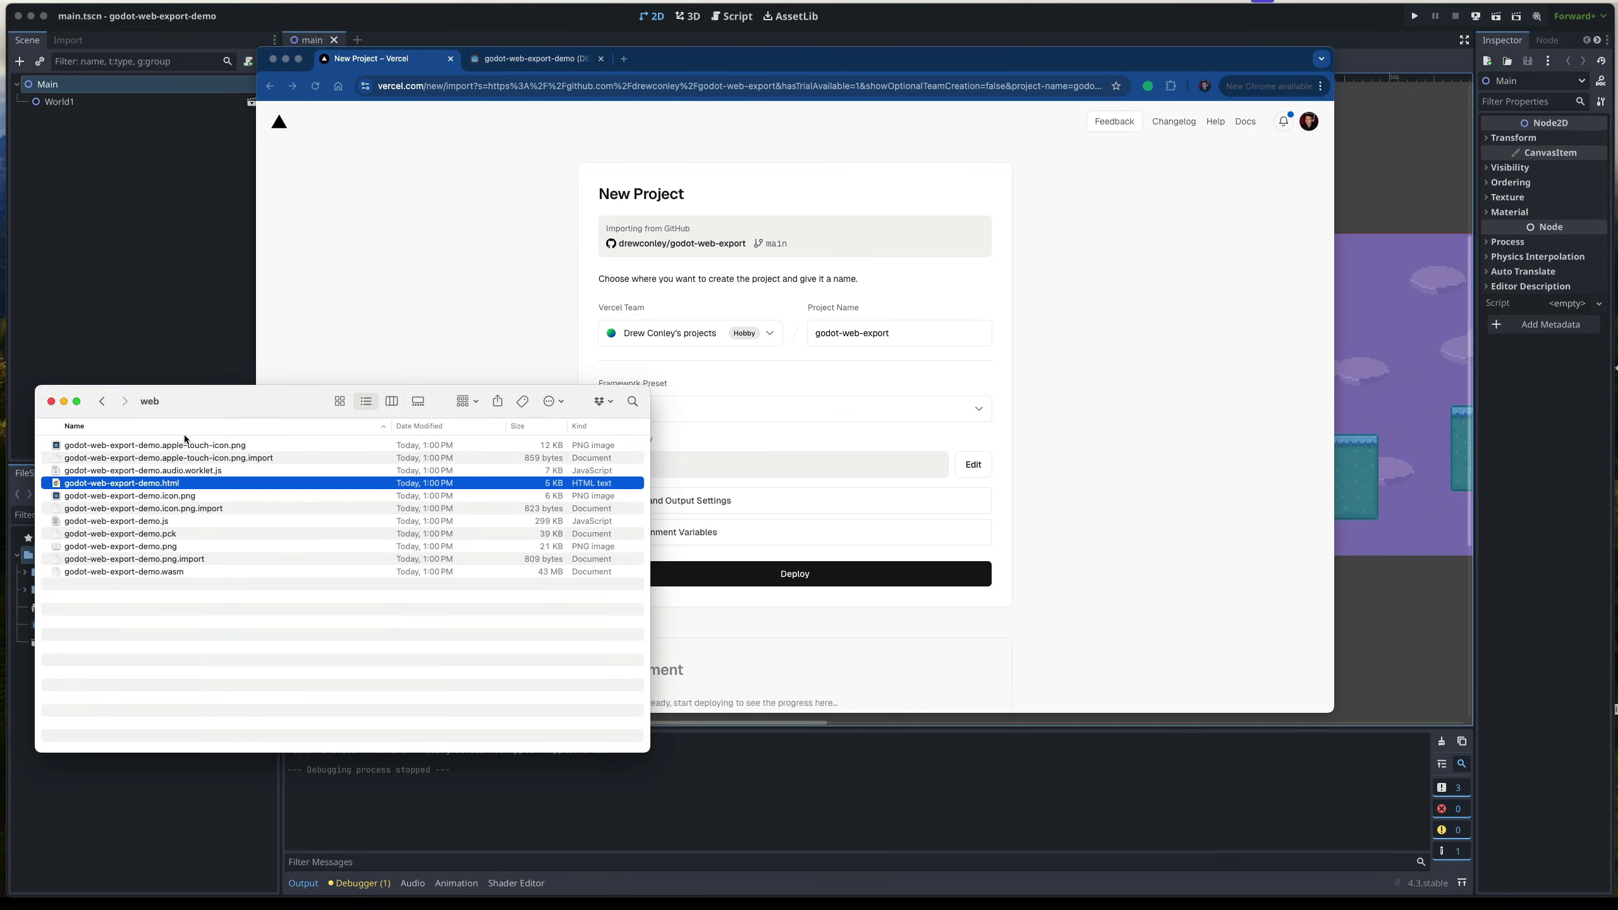
left_click(1045, 393)
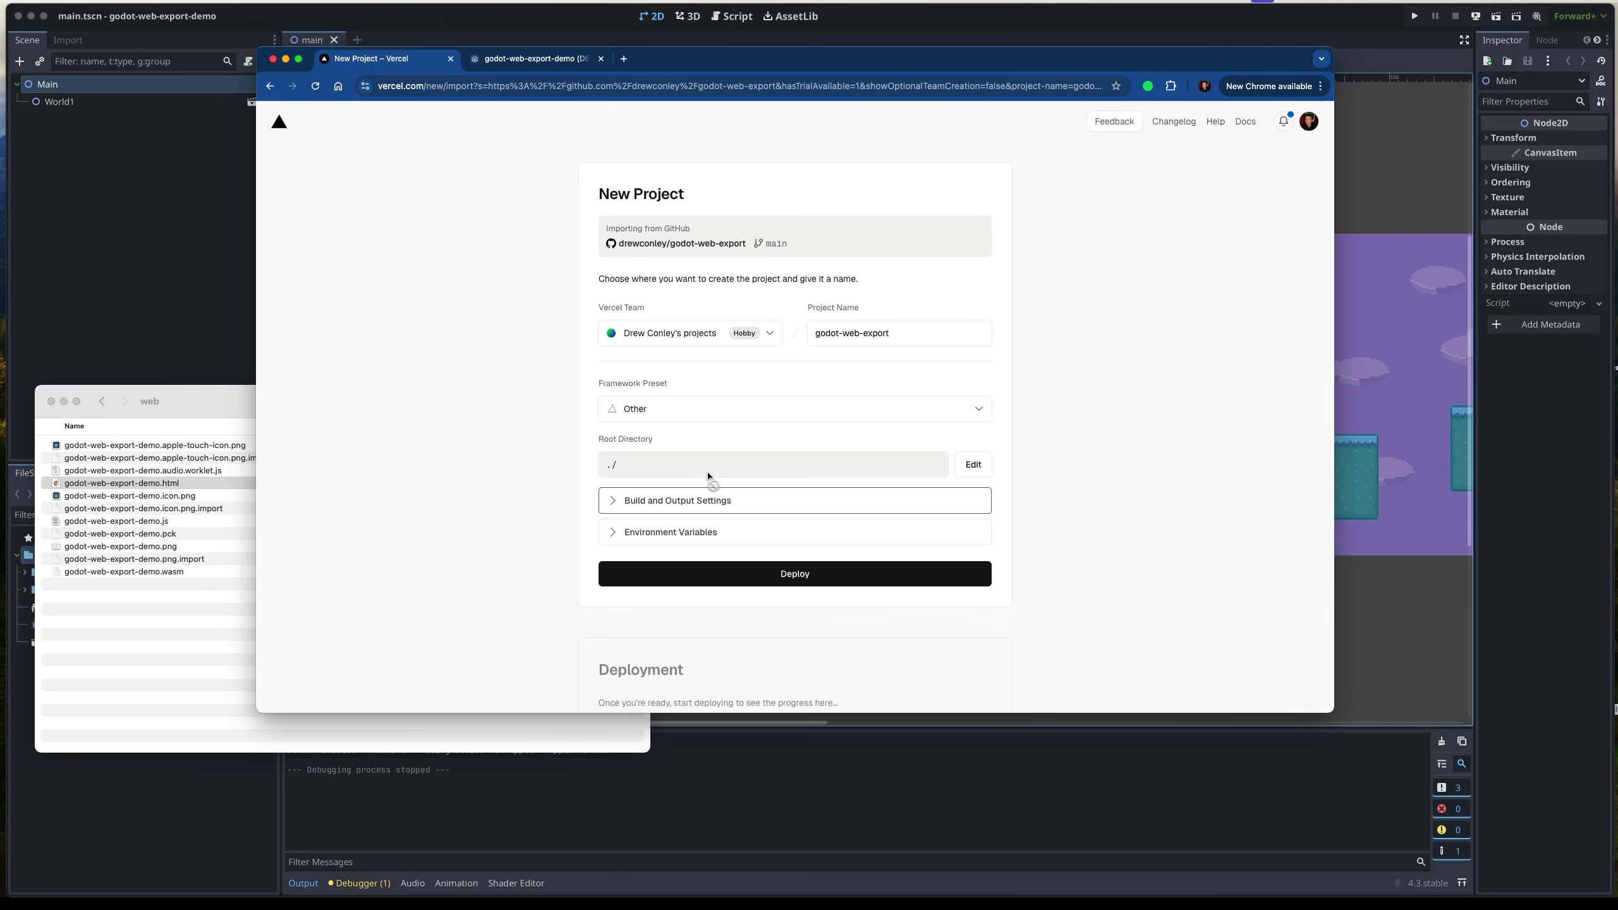
left_click(974, 465)
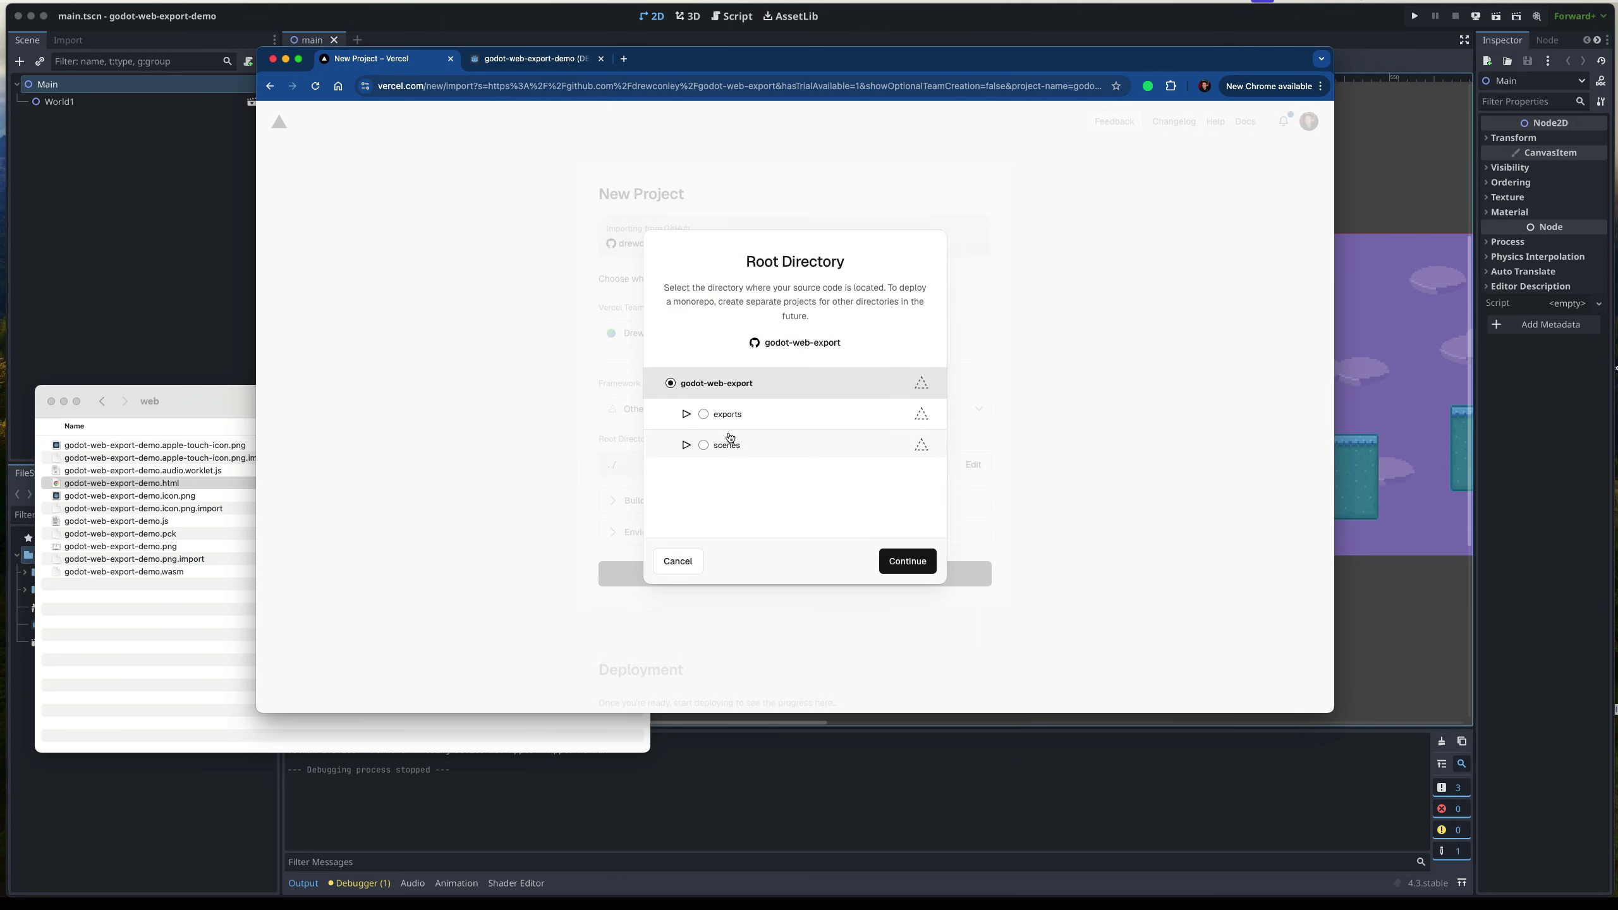
left_click(704, 414)
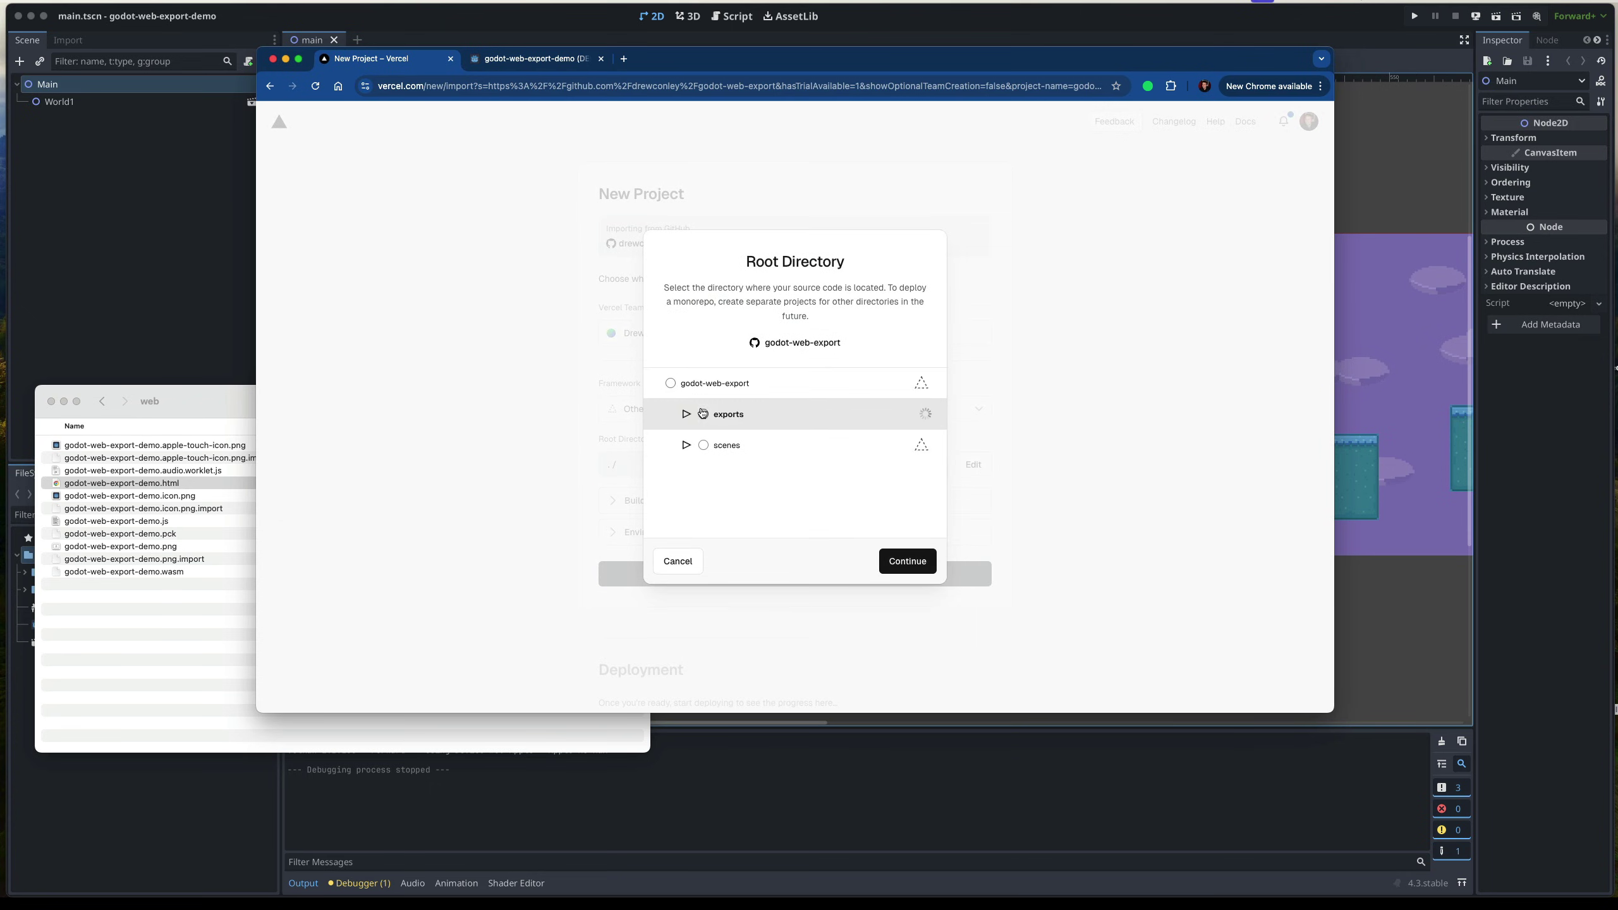
left_click(686, 414)
left_click(725, 447)
left_click(904, 560)
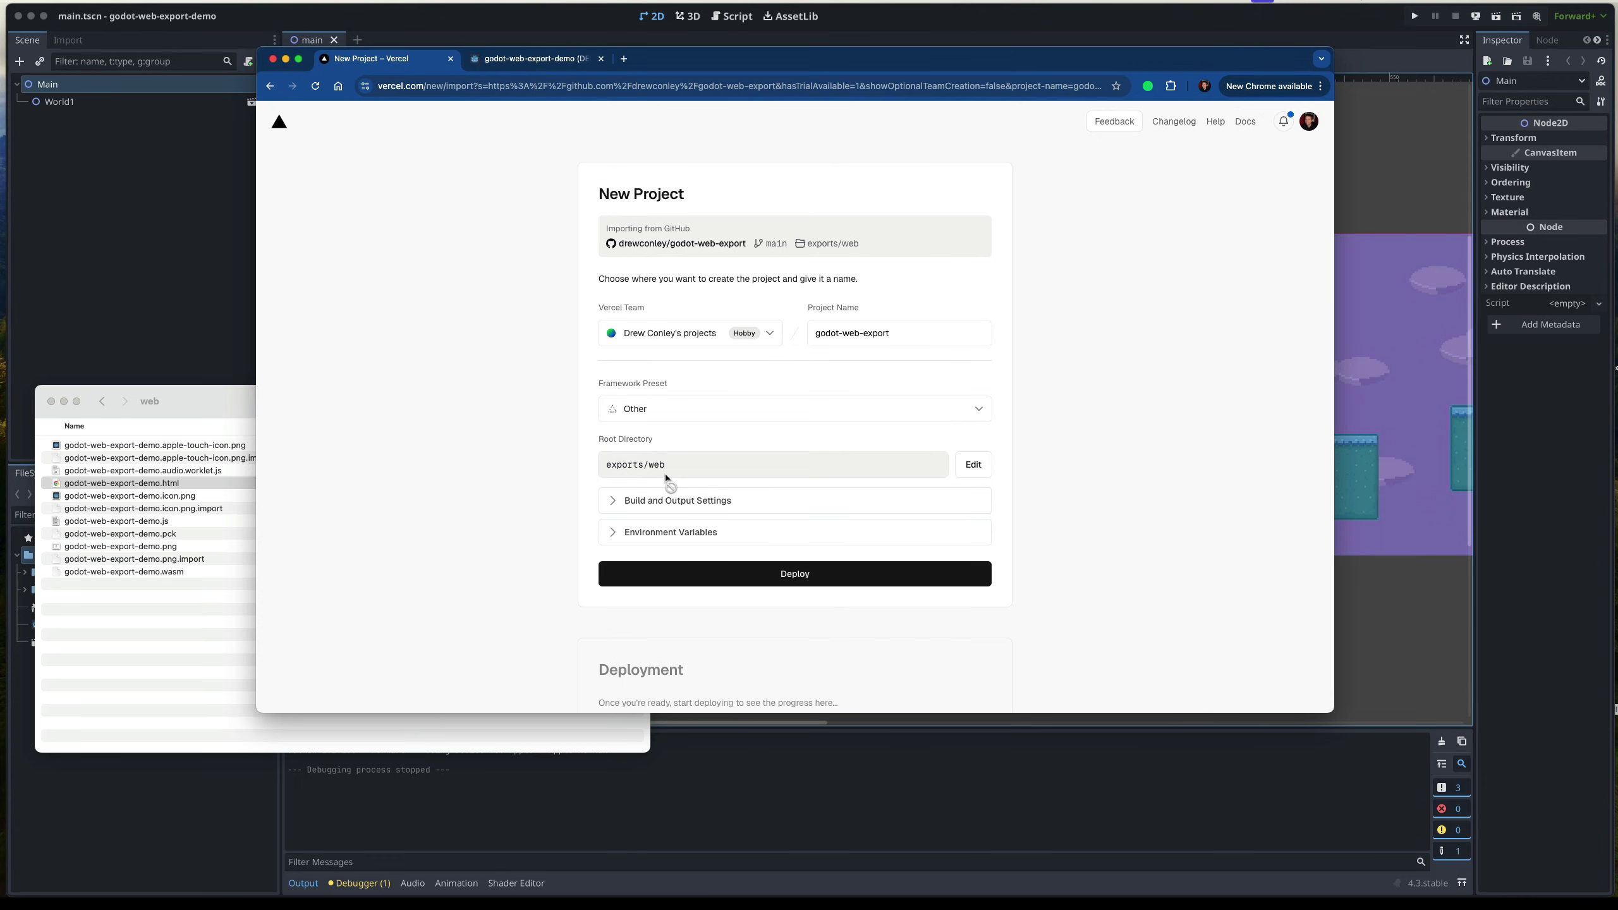
- Deploy the godot-web-export project with the Other framework preset
left_click_drag(665, 477, 930, 508)
left_click(813, 581)
left_click(798, 582)
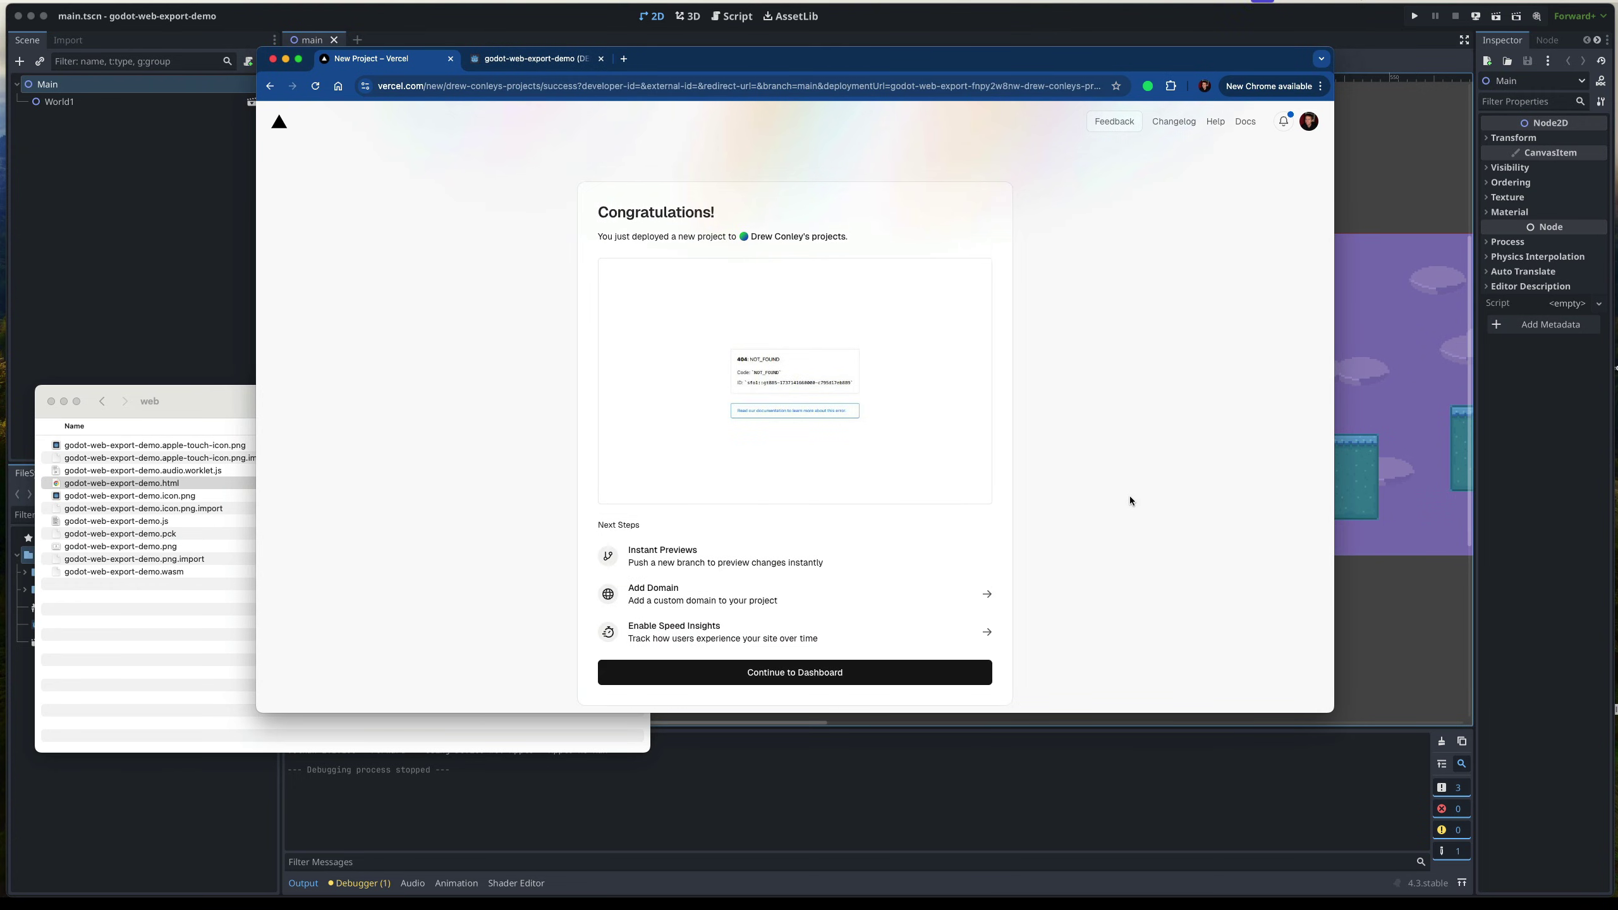
- Check the deployment preview against the exported HTML file in the web folder, and continue to the project dashboard
scroll(1126, 501, "down", 2)
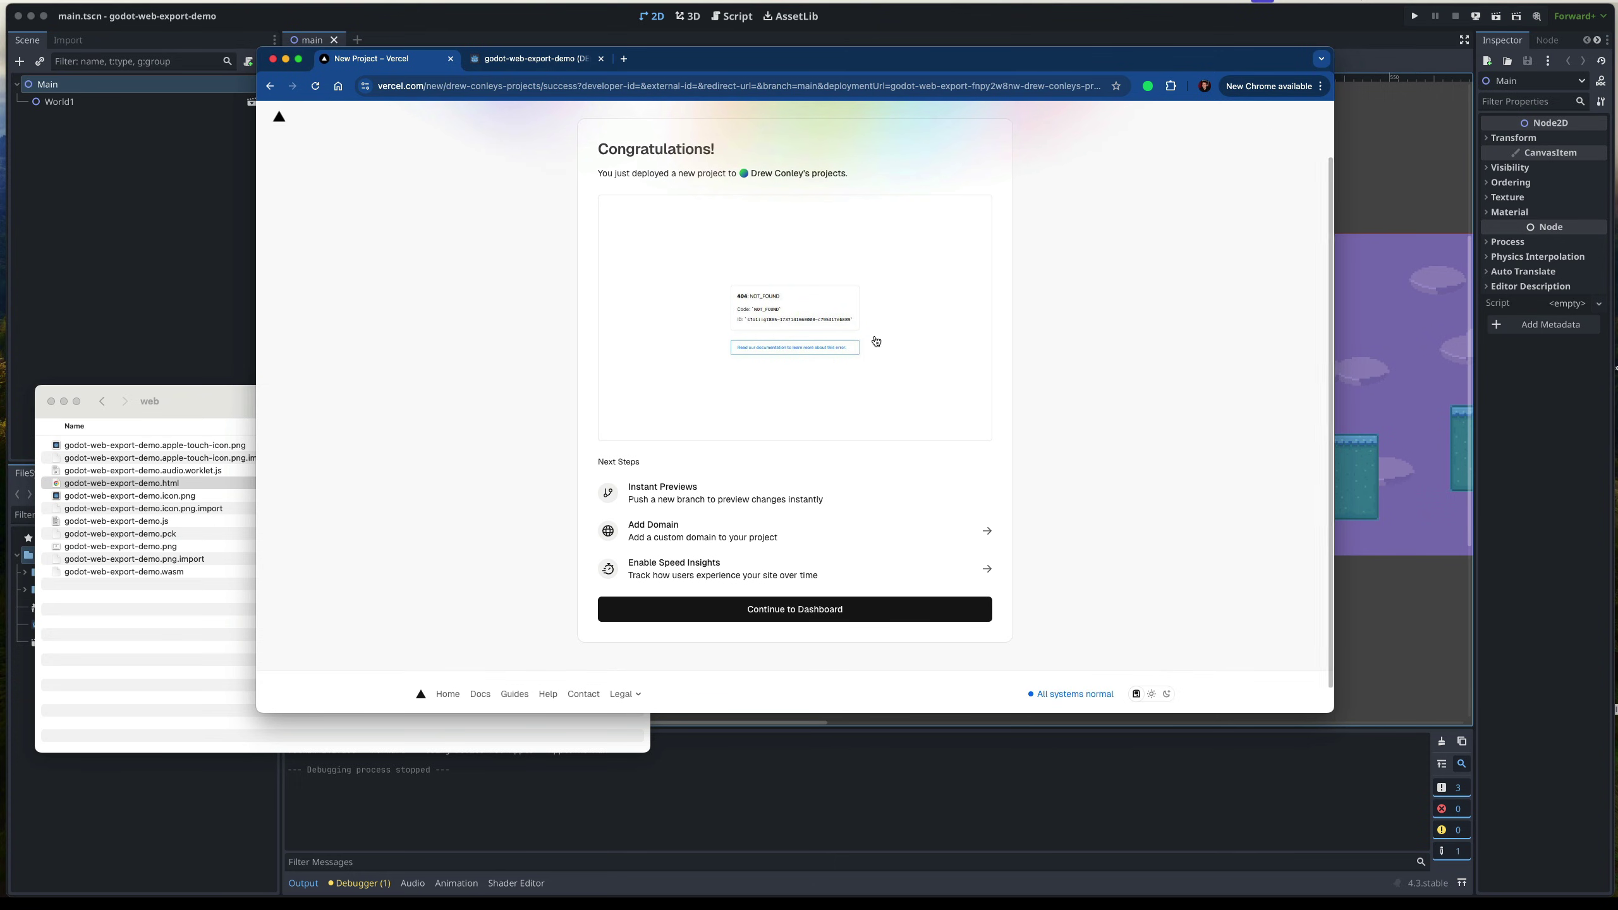
left_click(98, 636)
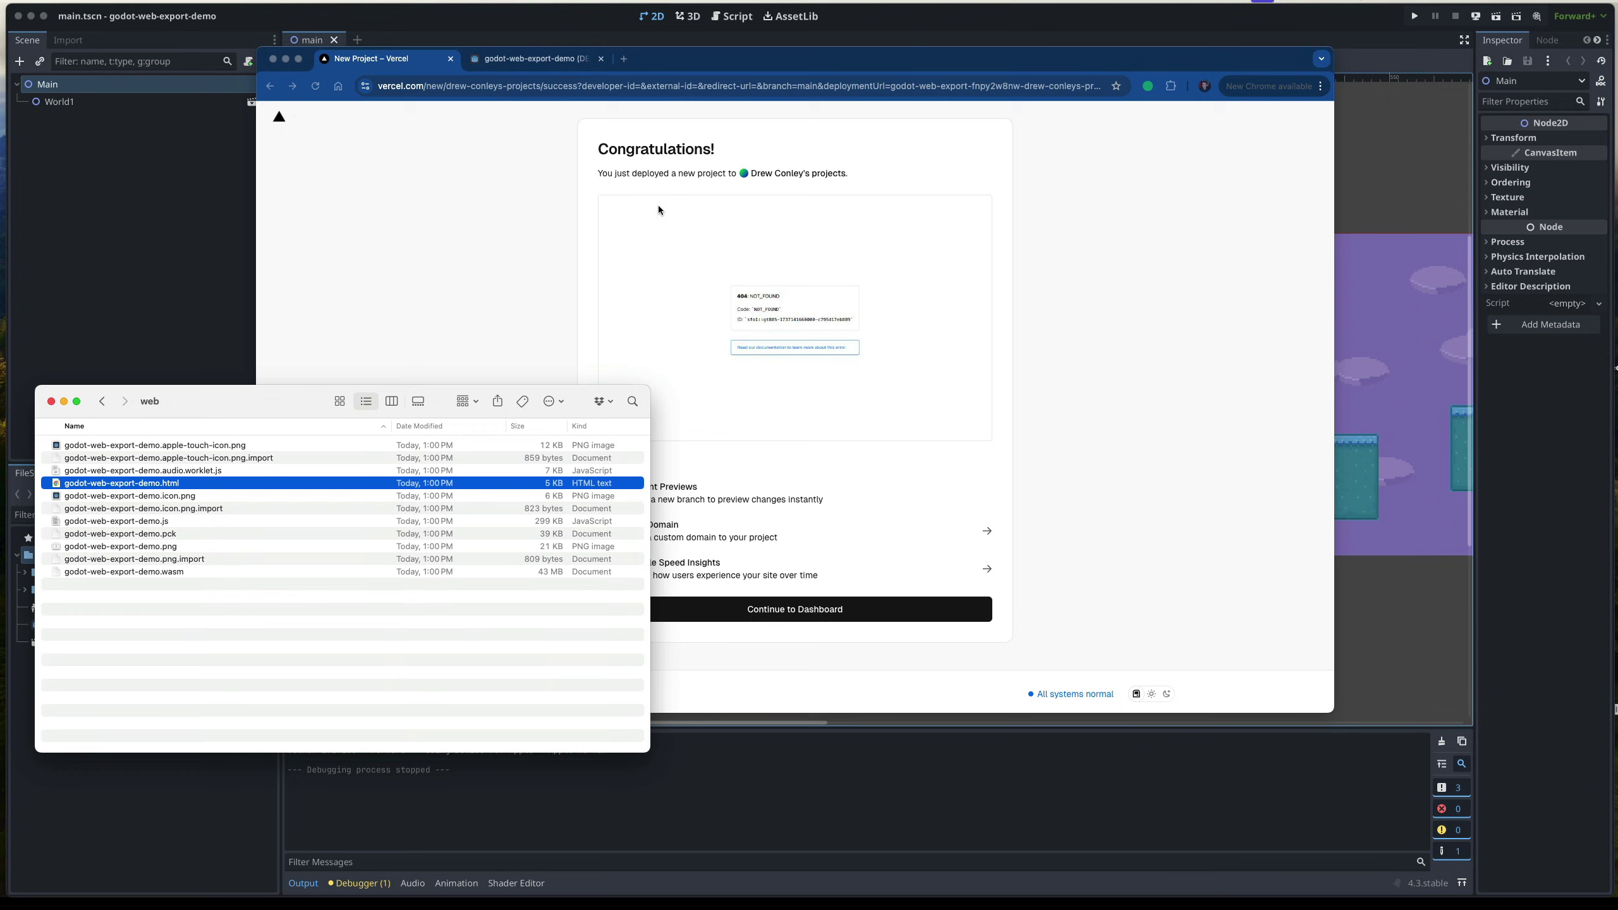
left_click(496, 277)
left_click(947, 347)
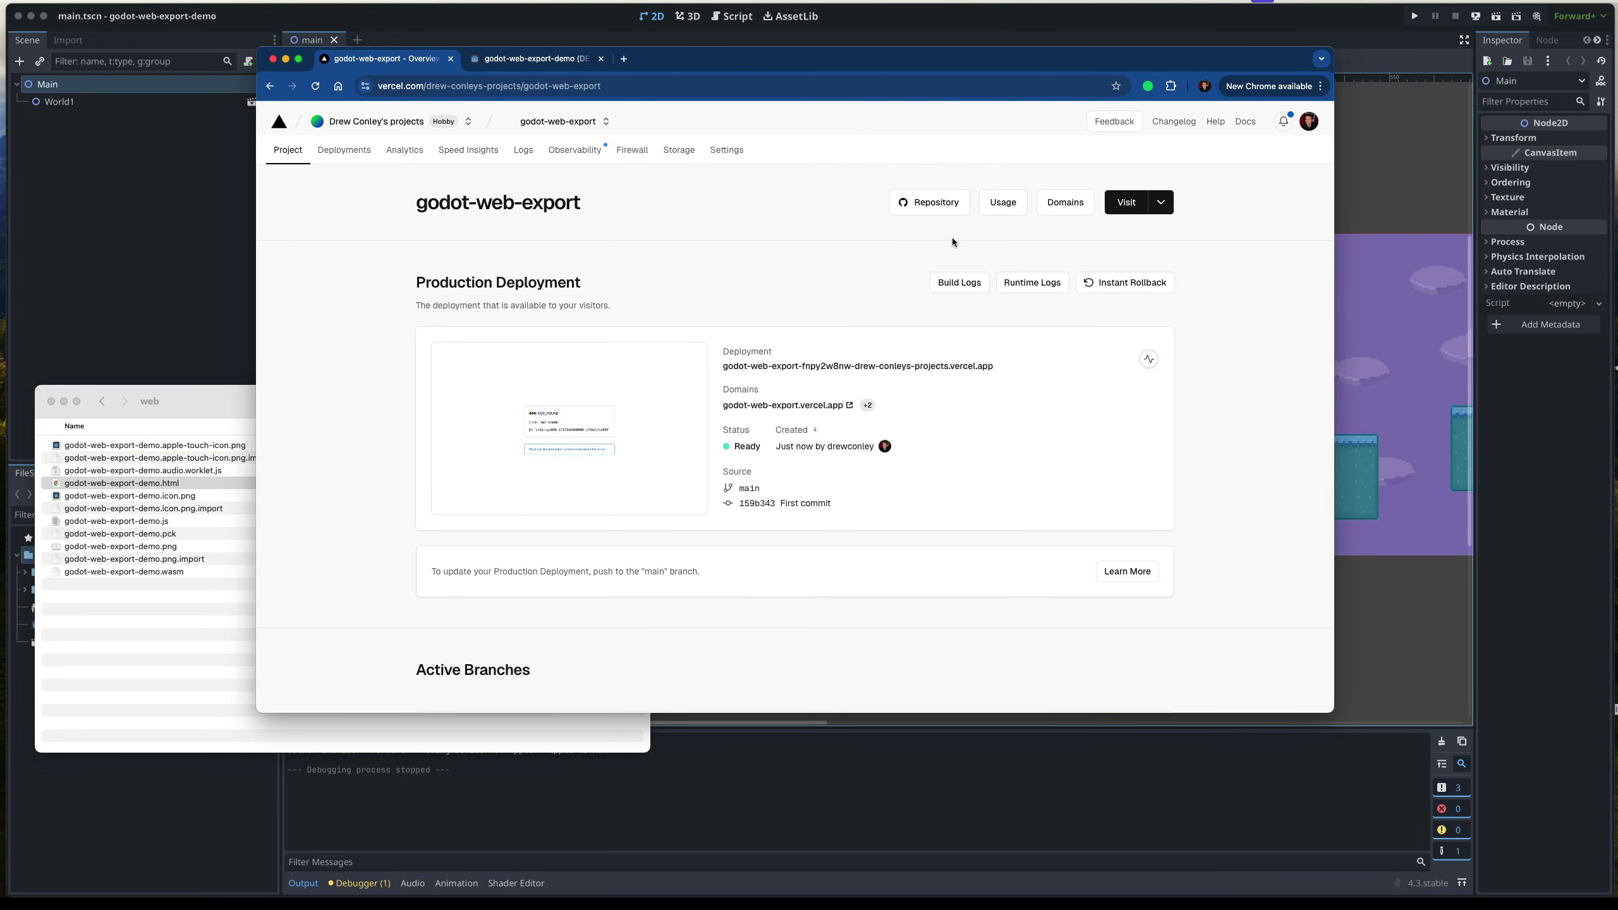
- Visit the deployment's production domain and load godot-web-export.vercel.app/godot-web-export-demo.html
left_click(765, 405)
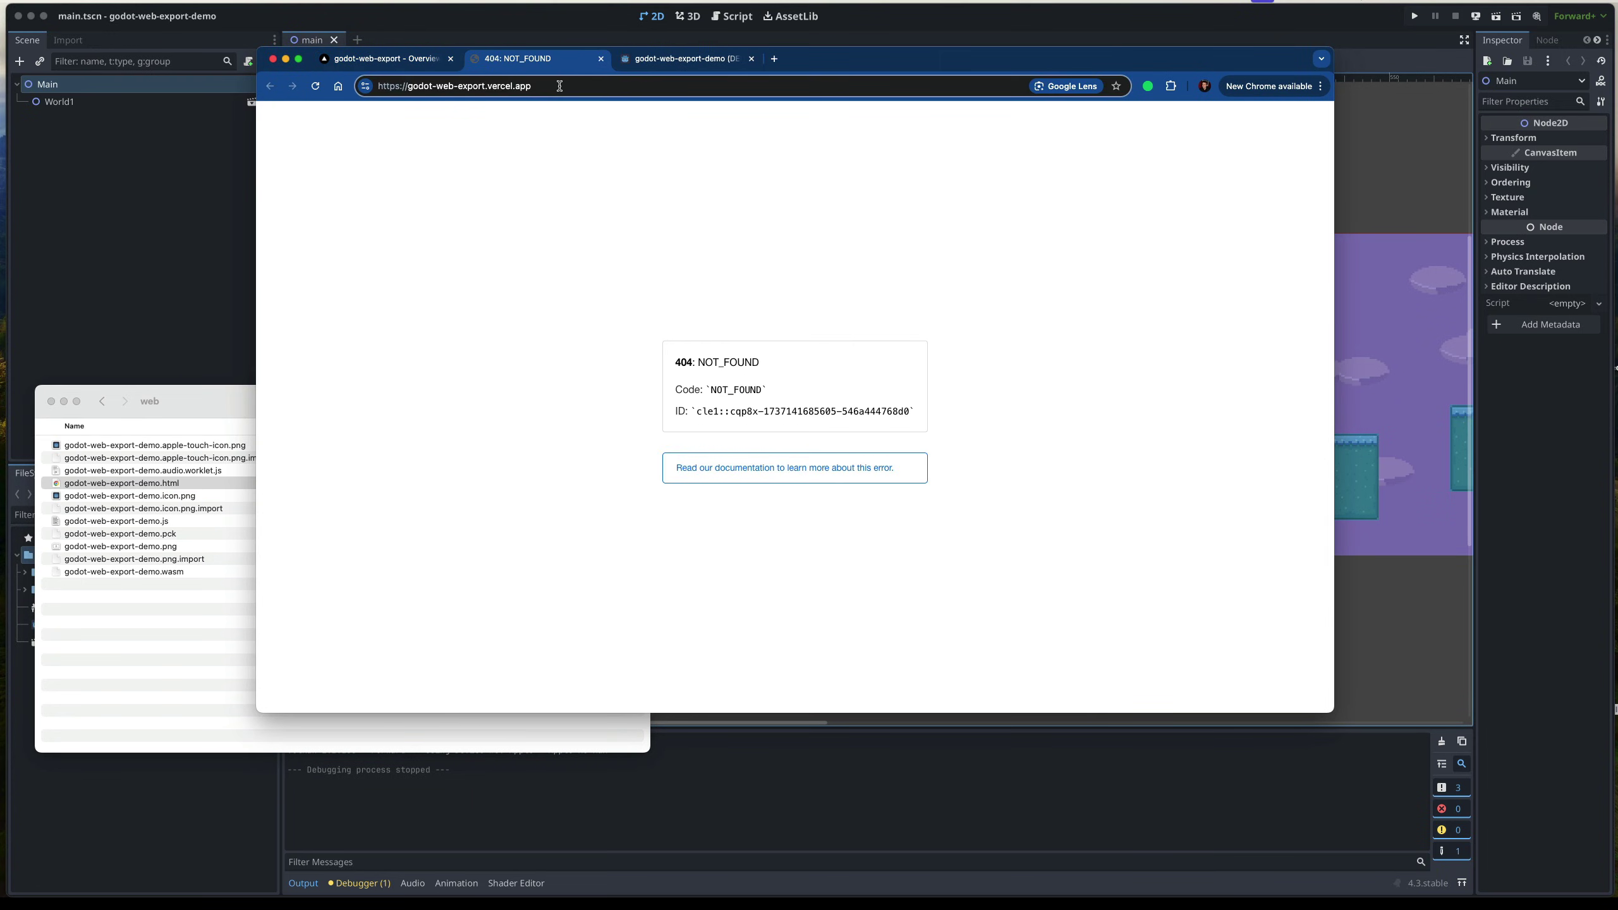
type("/gog")
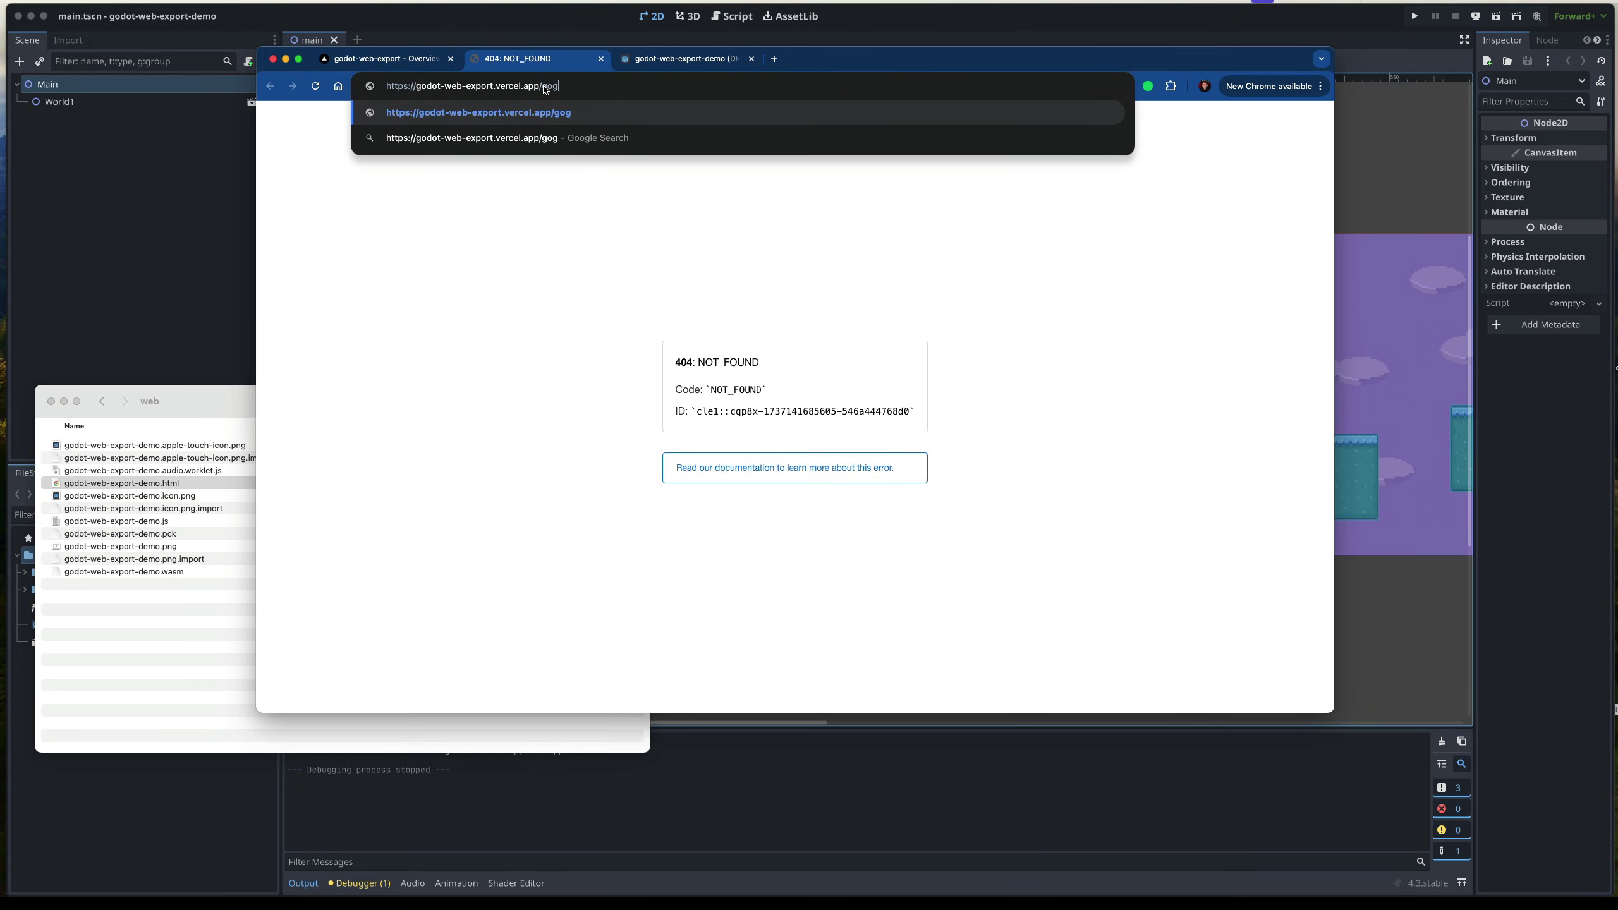
type("ot-")
type("web-export")
type("-demo.html")
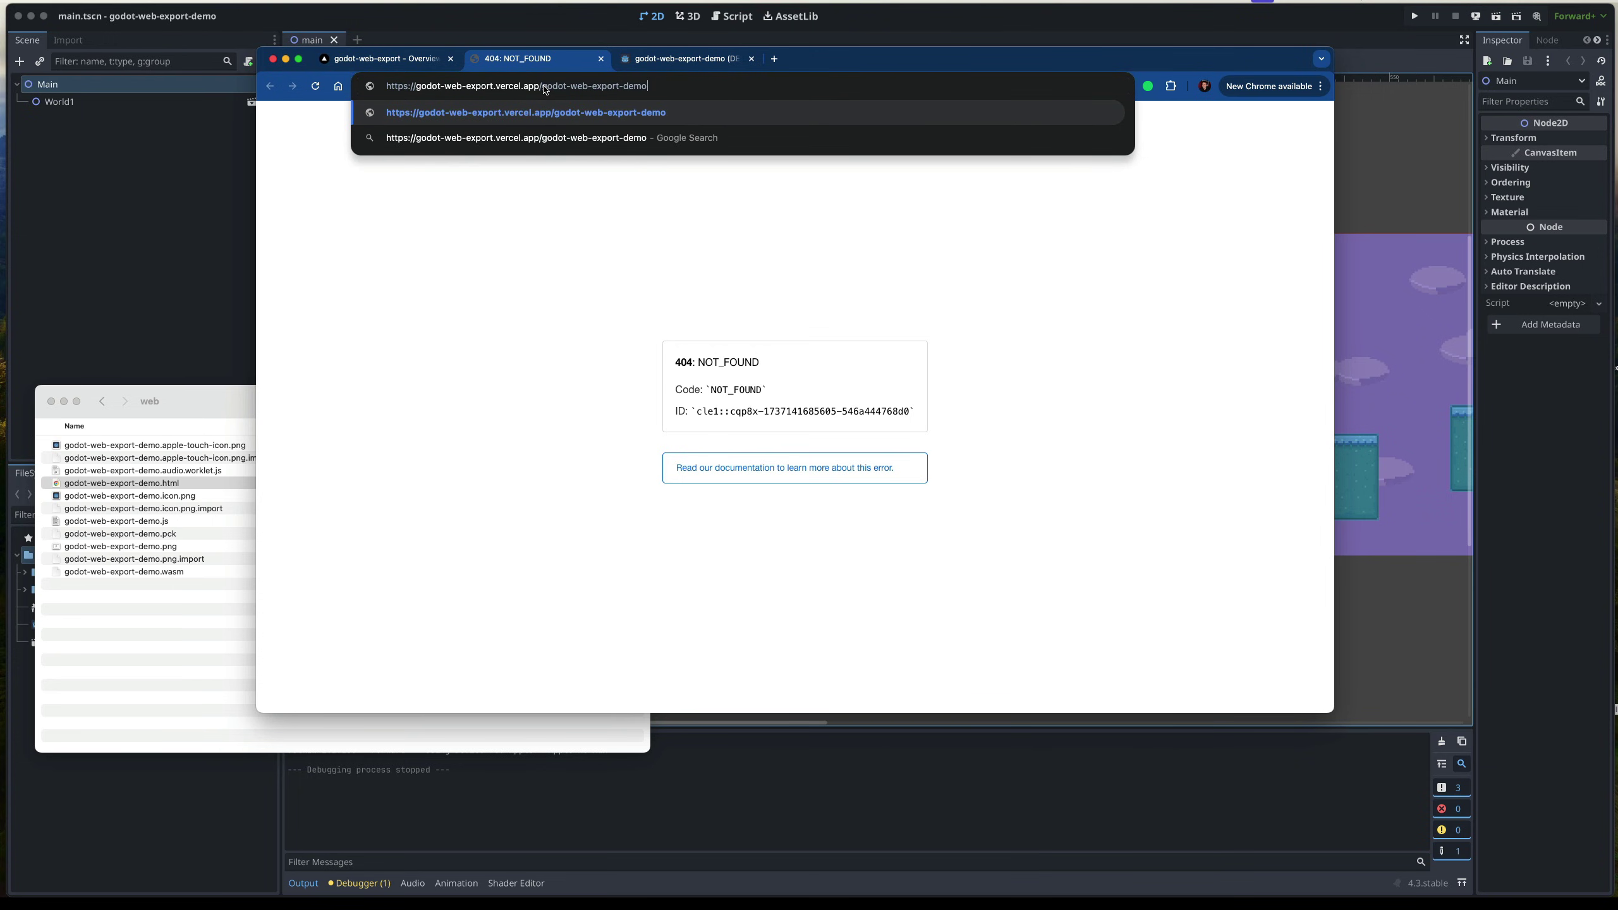
key("Return")
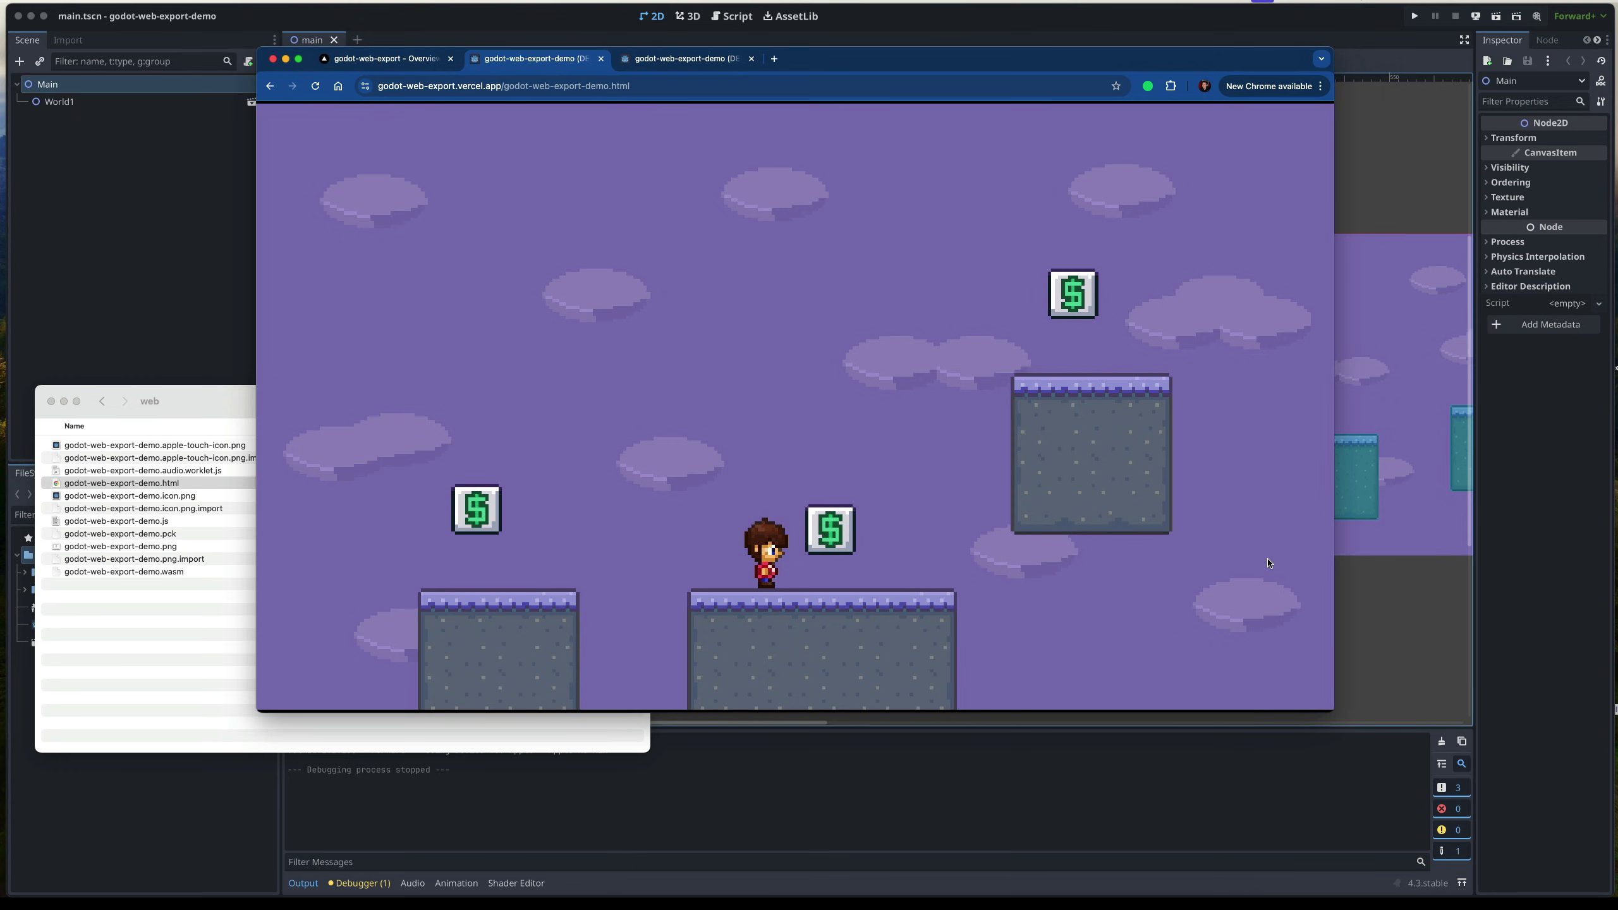
- Playtest the deployed game by running and jumping the hero across the platforms and collecting money pickups
key("Right")
key("space")
key("Right")
key("space")
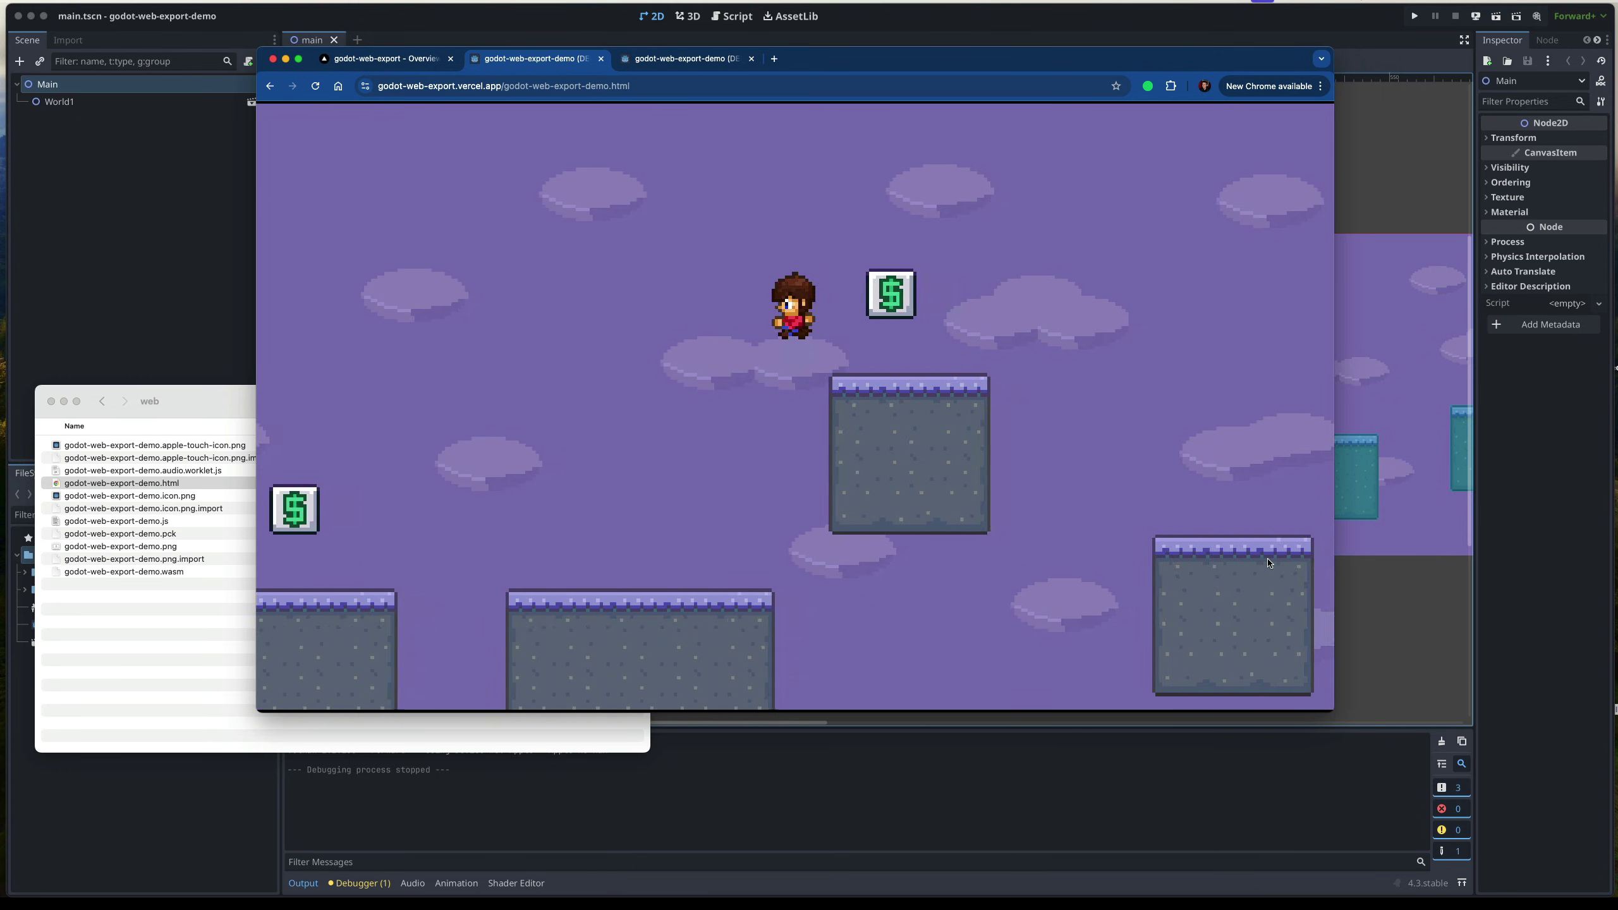
key("Right")
key("space")
key("space")
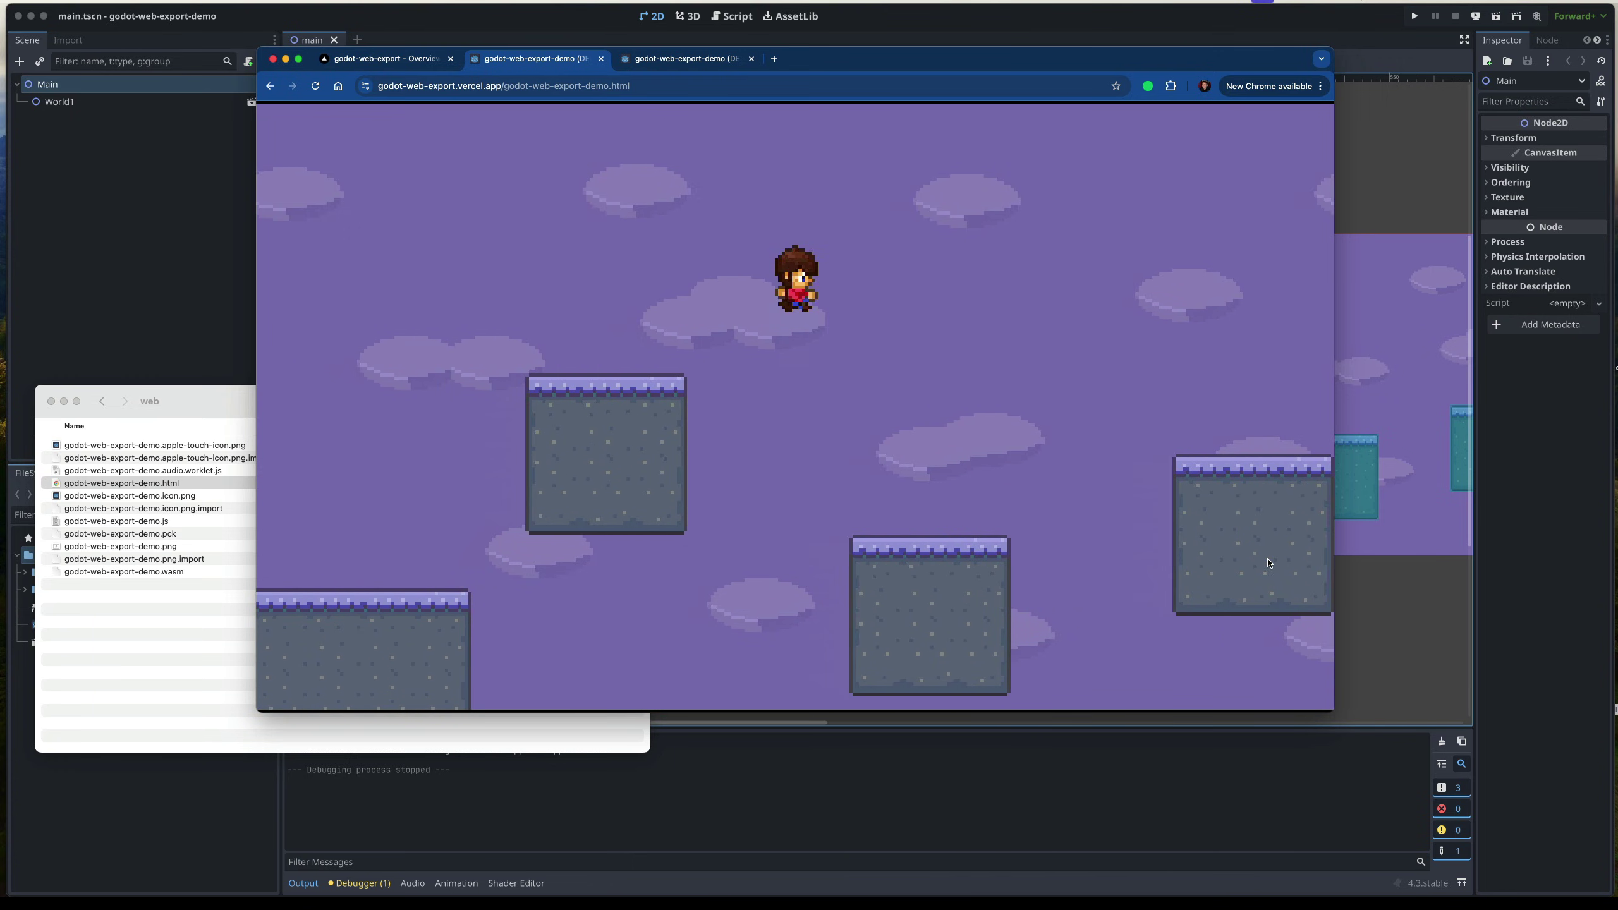
key("Left")
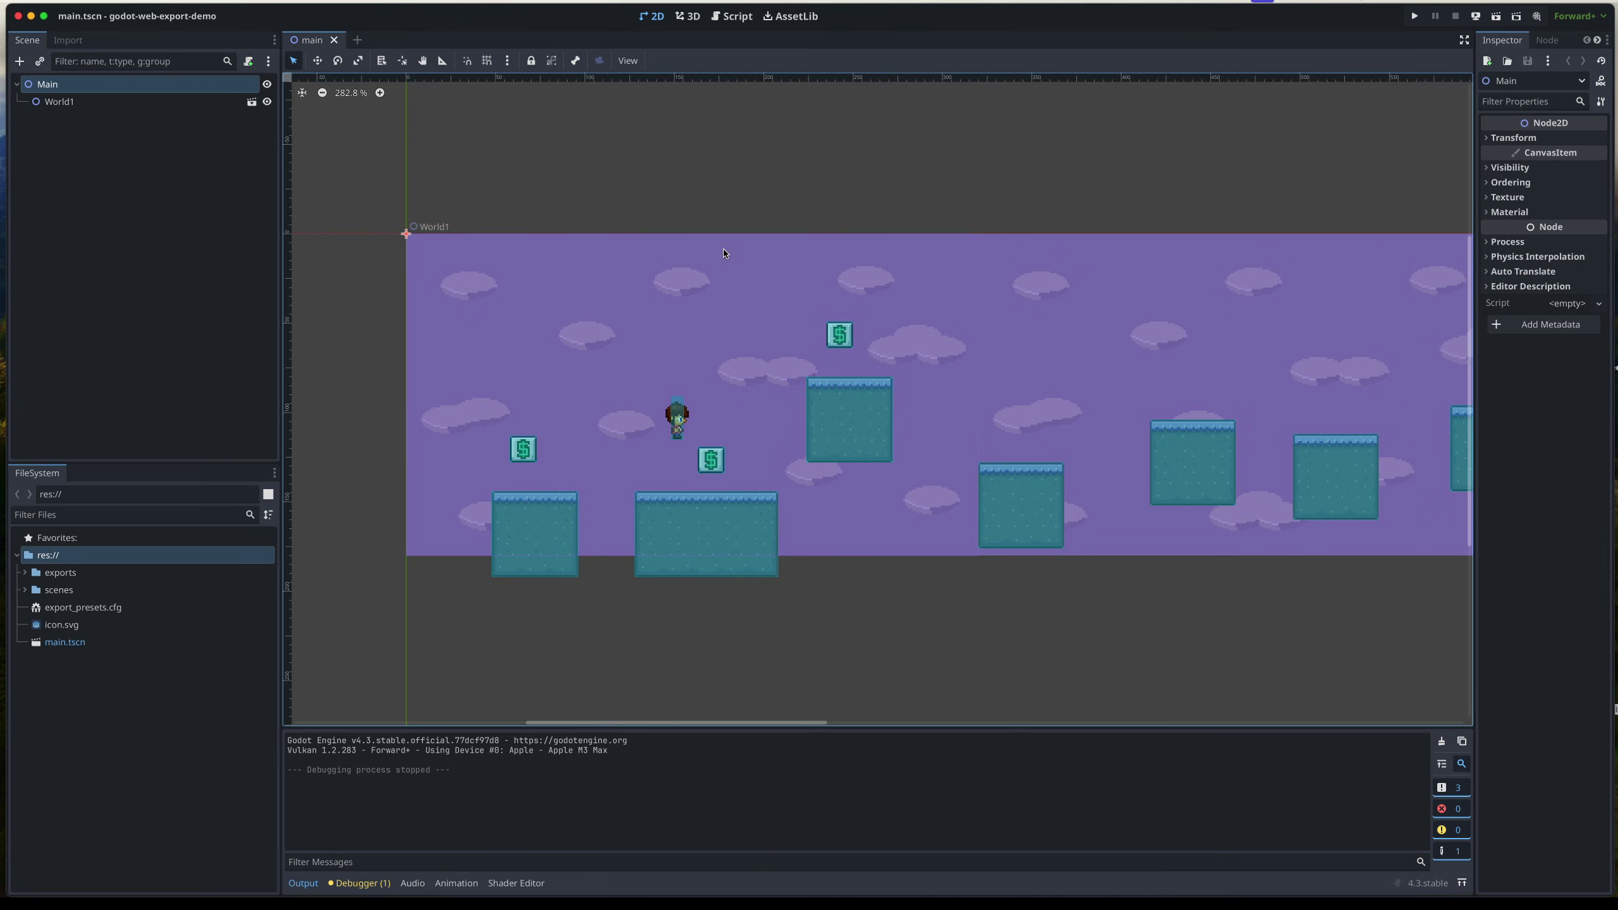
- Return to Godot, open the World1 node's scene for editing, and undo the accidental handle change
left_click(520, 163)
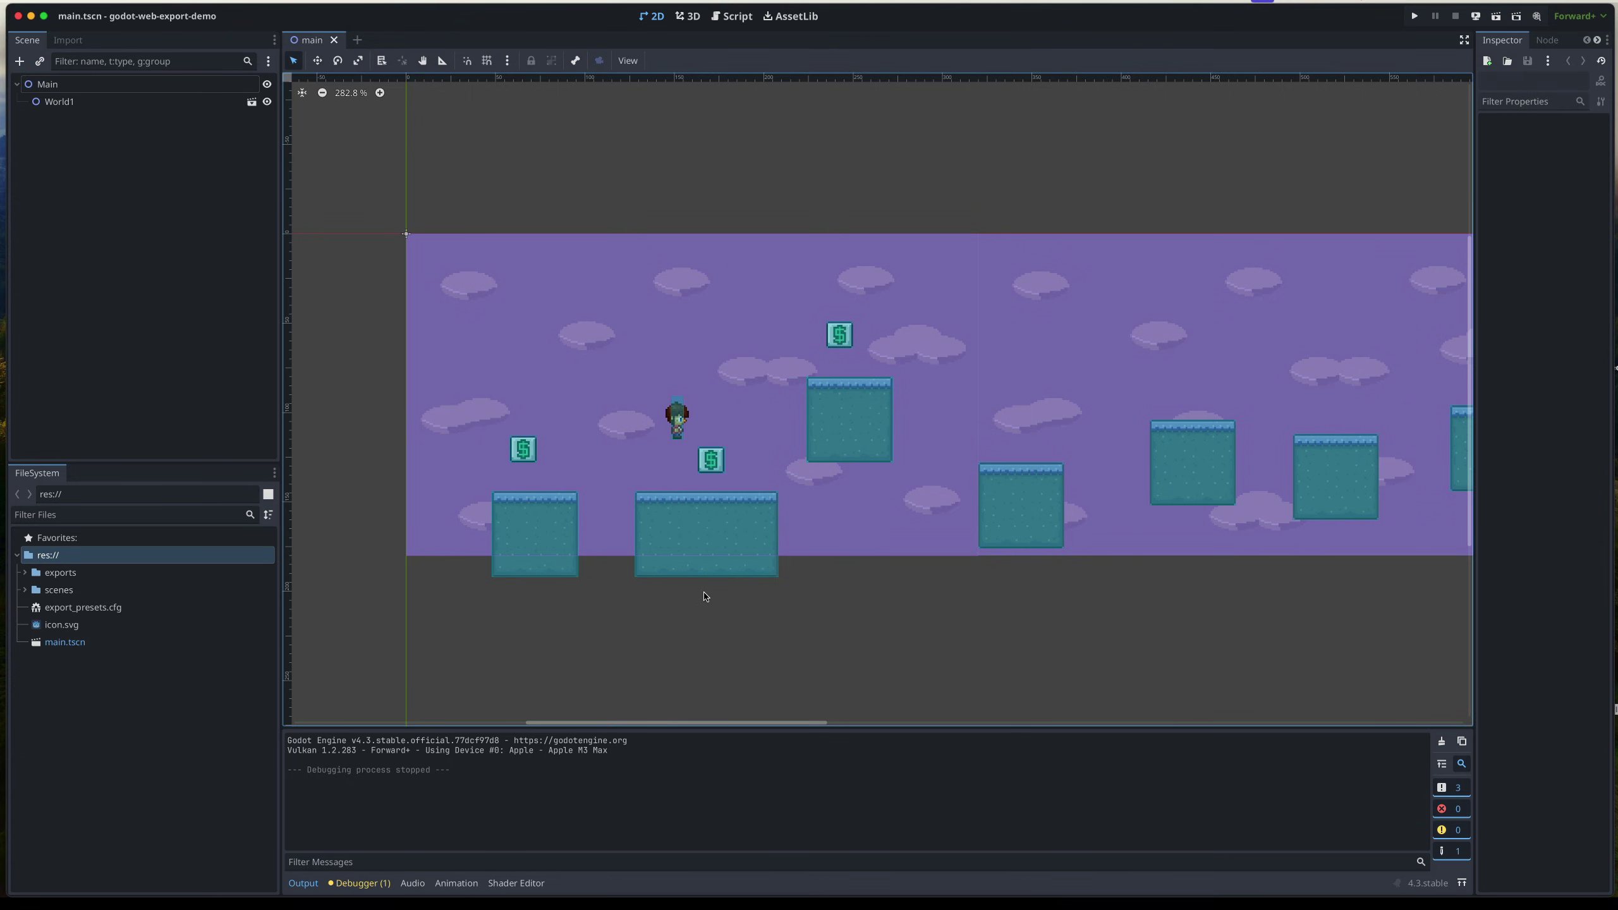
left_click(846, 444)
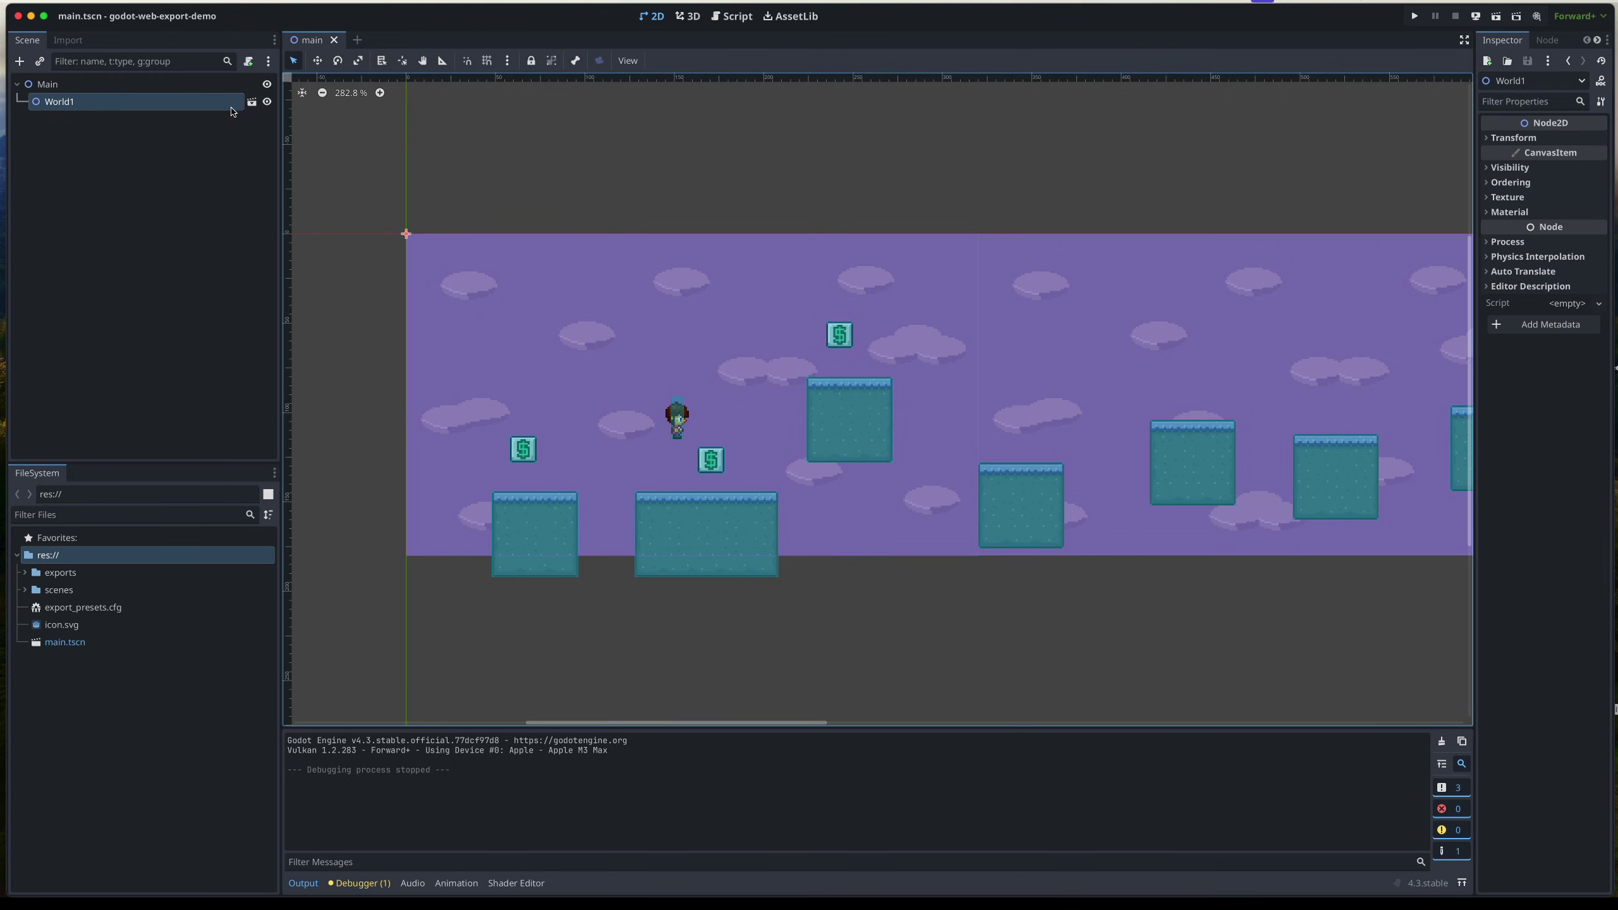
left_click(252, 105)
scroll(452, 198, "up", 5)
scroll(470, 217, "left", 6)
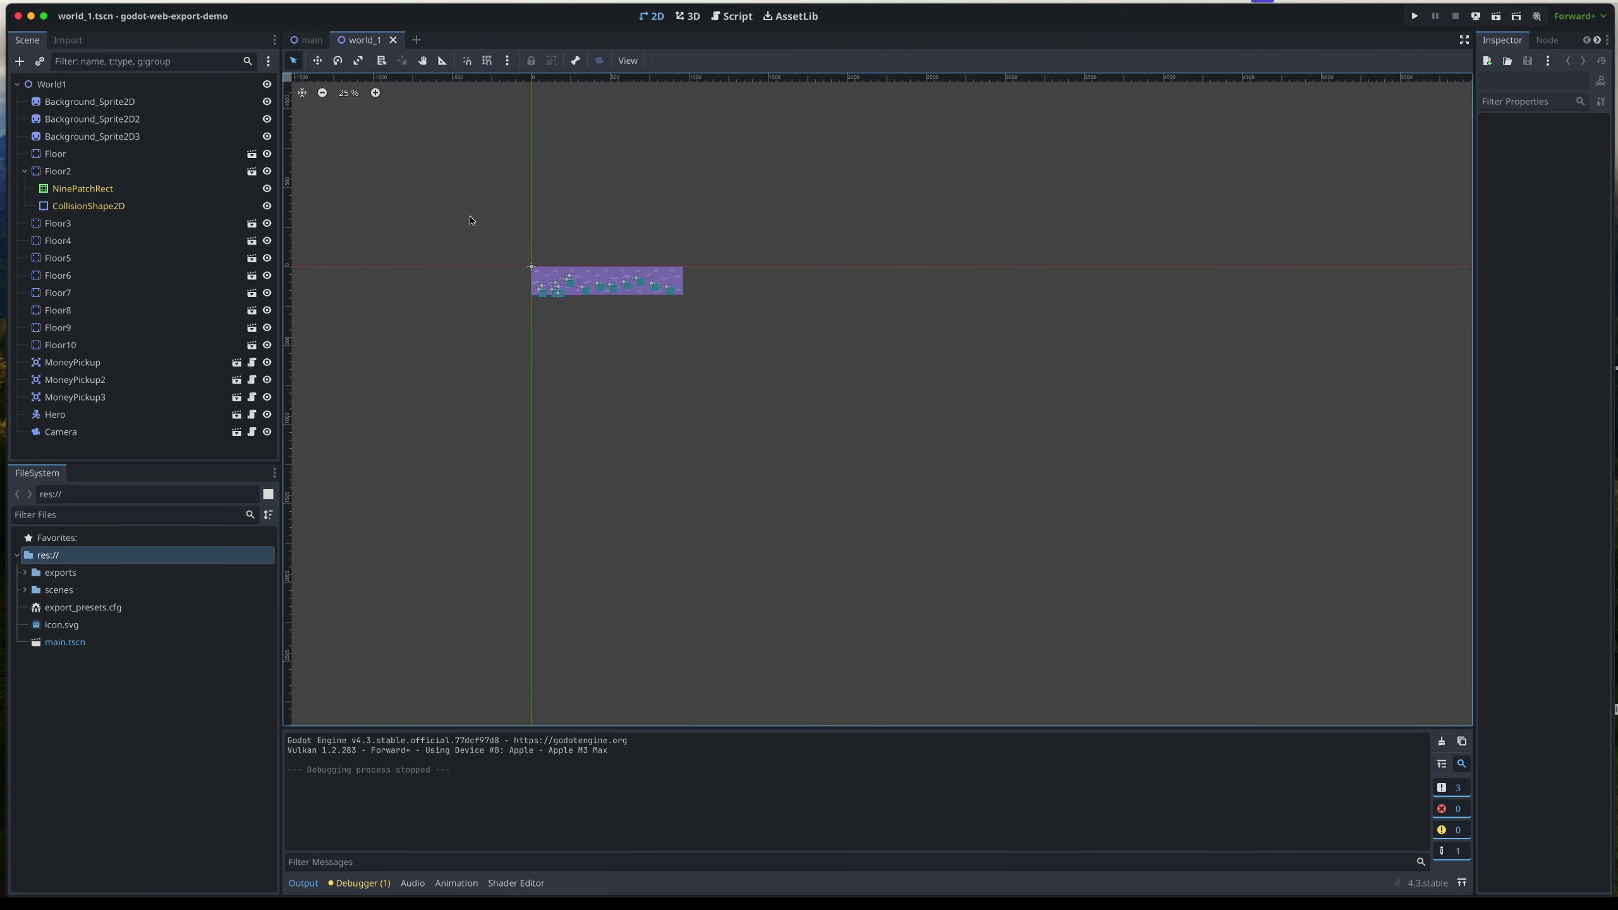
scroll(470, 223, "up", 2)
key("super+equal")
key("super+equal")
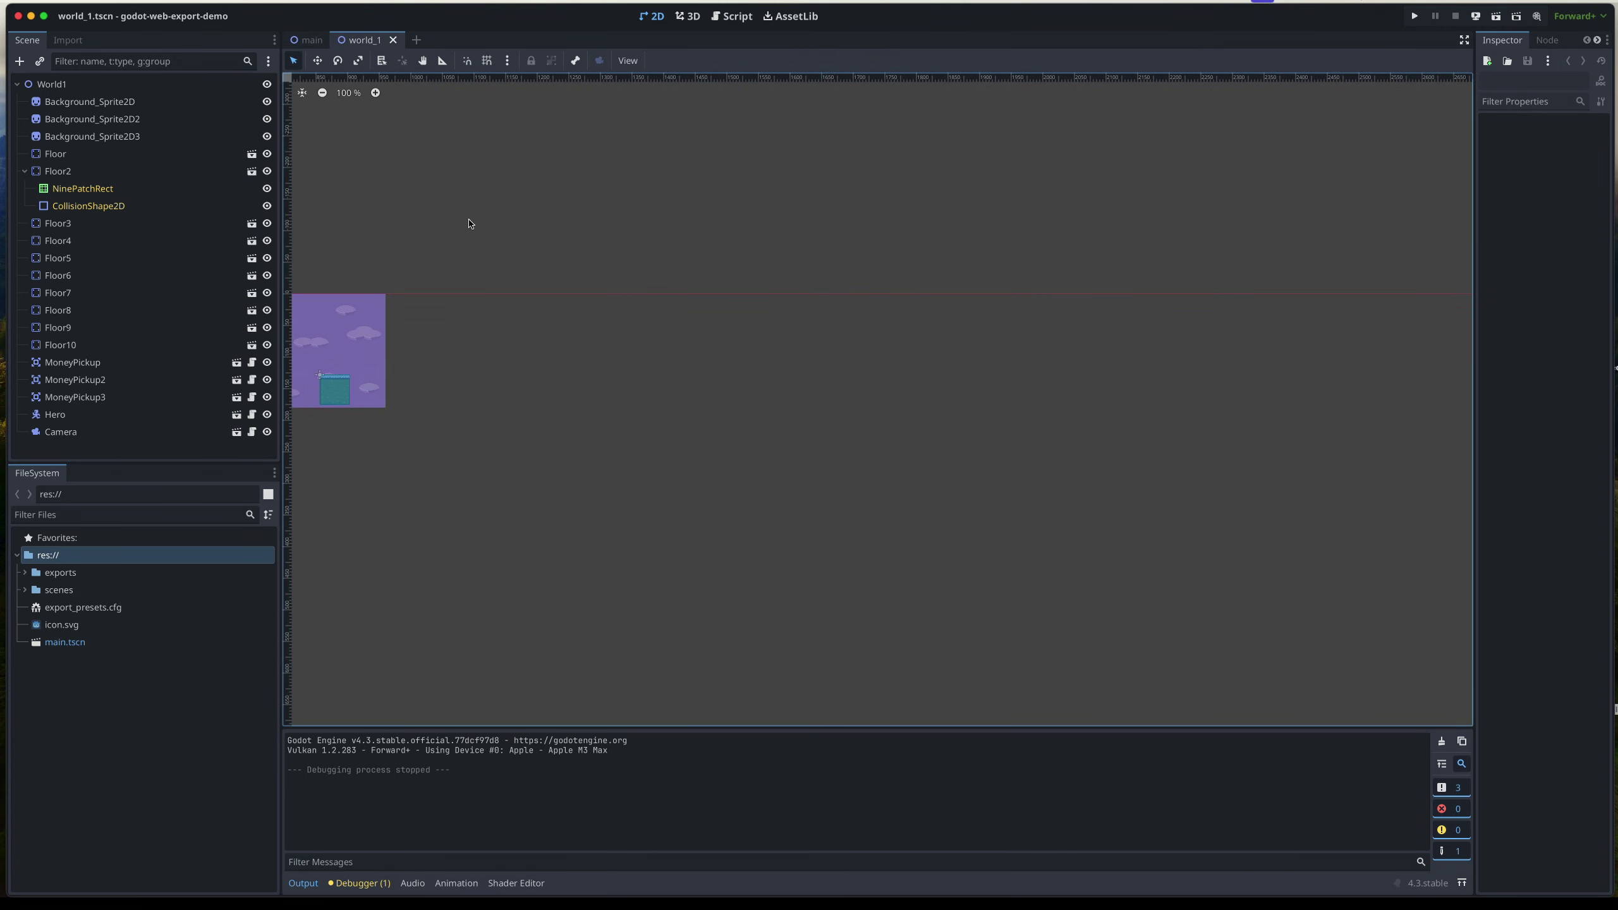
key("super+z")
scroll(669, 438, "up", 3)
scroll(669, 438, "left", 5)
- Reposition the three existing money pickups to (240, 29), (57, 78) and (153, 36)
left_click_drag(750, 375, 746, 325)
scroll(752, 382, "left", 4)
left_click_drag(565, 489, 550, 413)
left_click_drag(751, 503, 1276, 373)
- Duplicate a money pickup three times and place the copies at (345, 61), (440, 55) and (532, 53)
scroll(737, 371, "right", 4)
left_click(753, 324)
key("super+d")
key("super+d")
key("super+d")
- Move the Hero to (343, 102), above the lower middle platform, and save the world_1 scene
left_click(603, 456)
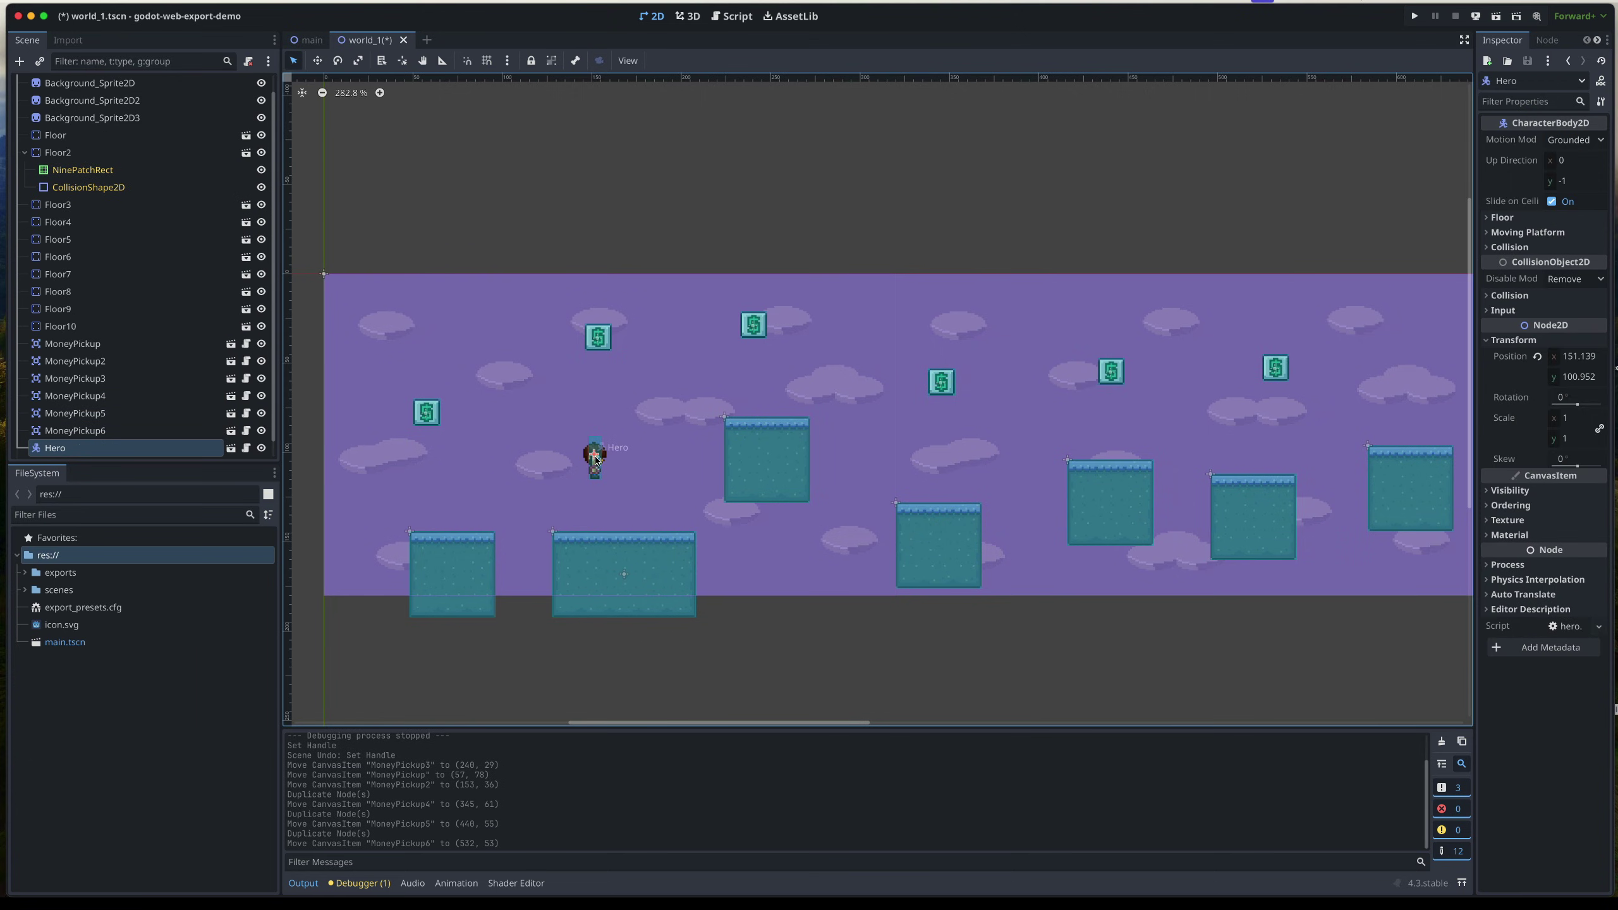
left_click_drag(596, 459, 949, 460)
scroll(917, 245, "right", 2)
key("super+s")
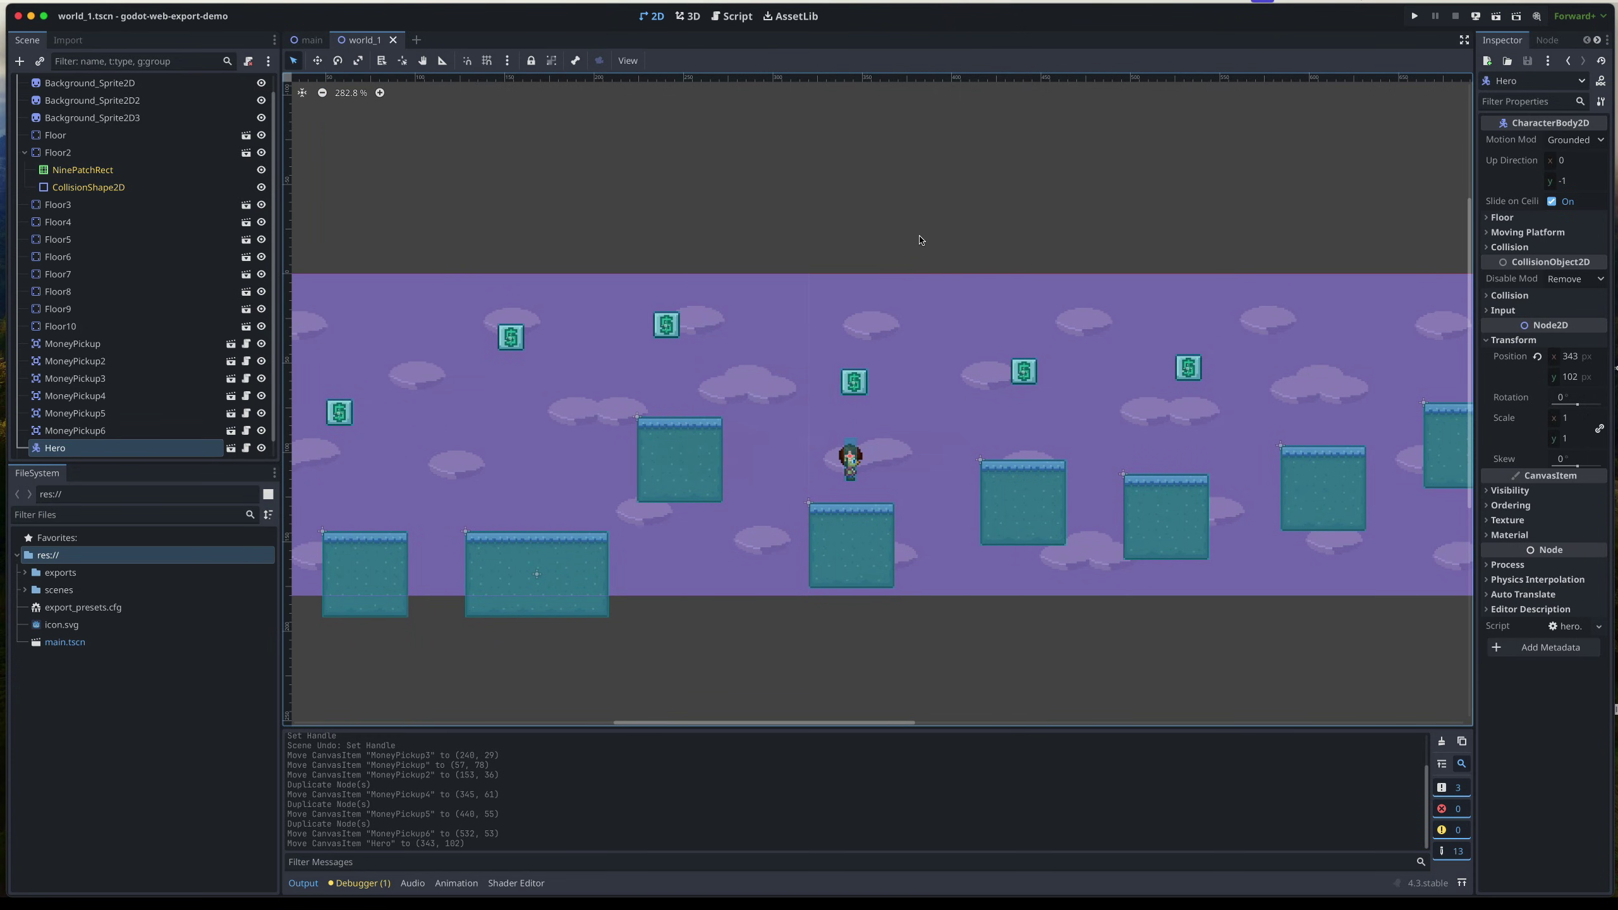
- Export the project again with the Web preset and debug enabled, saving over godot-web-export-demo.html in exports/web
scroll(915, 238, "down", 1)
scroll(914, 238, "left", 1)
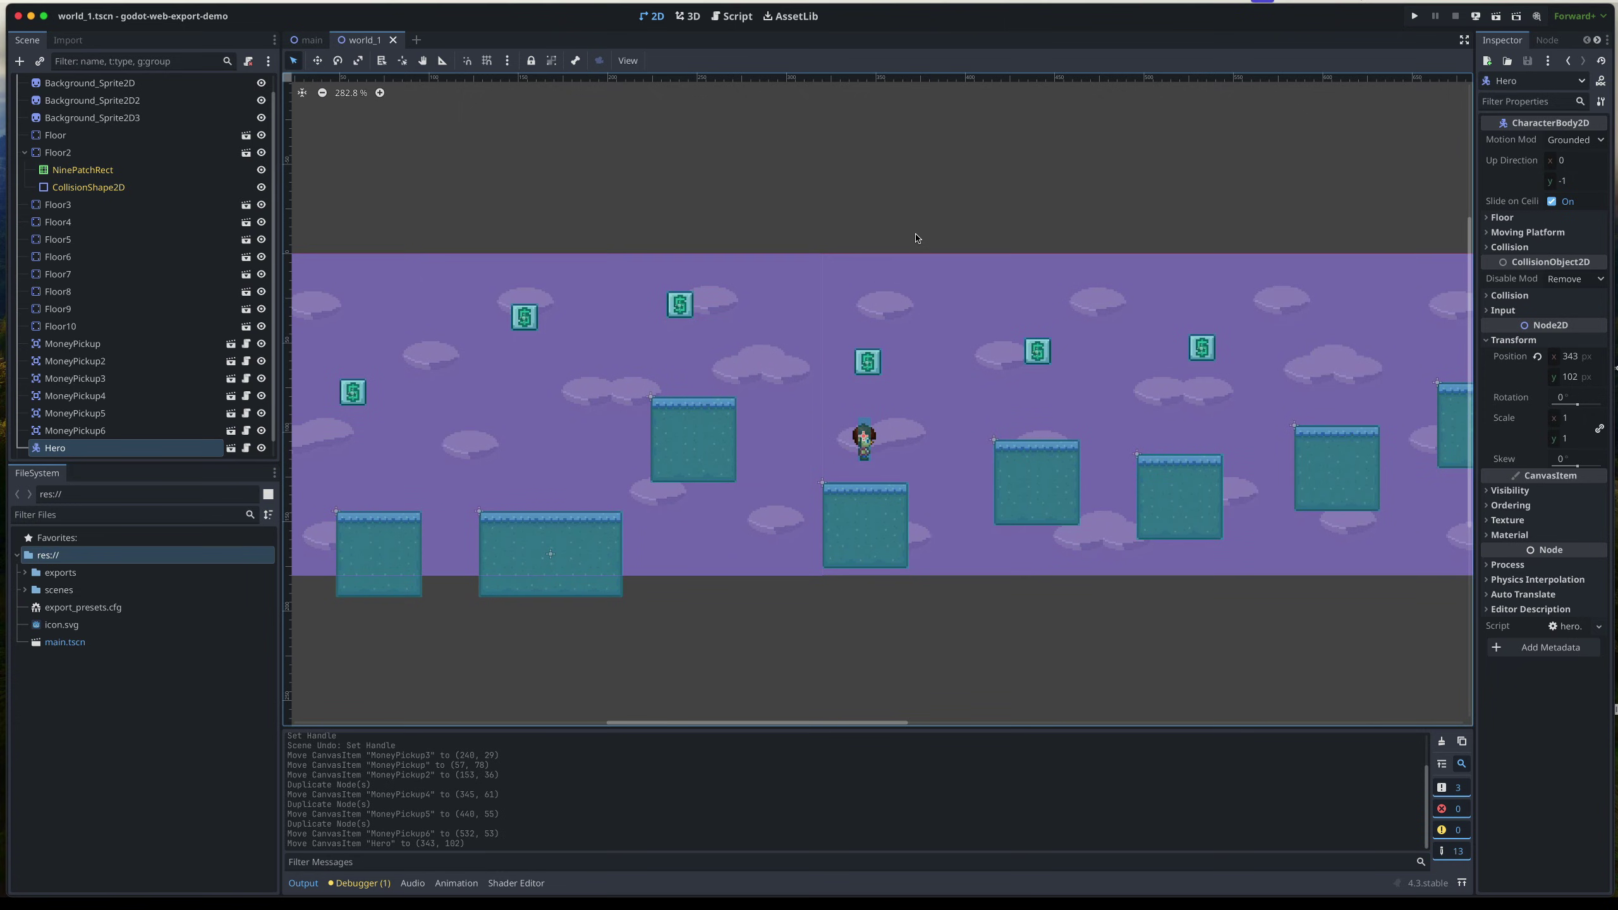
left_click(123, 1)
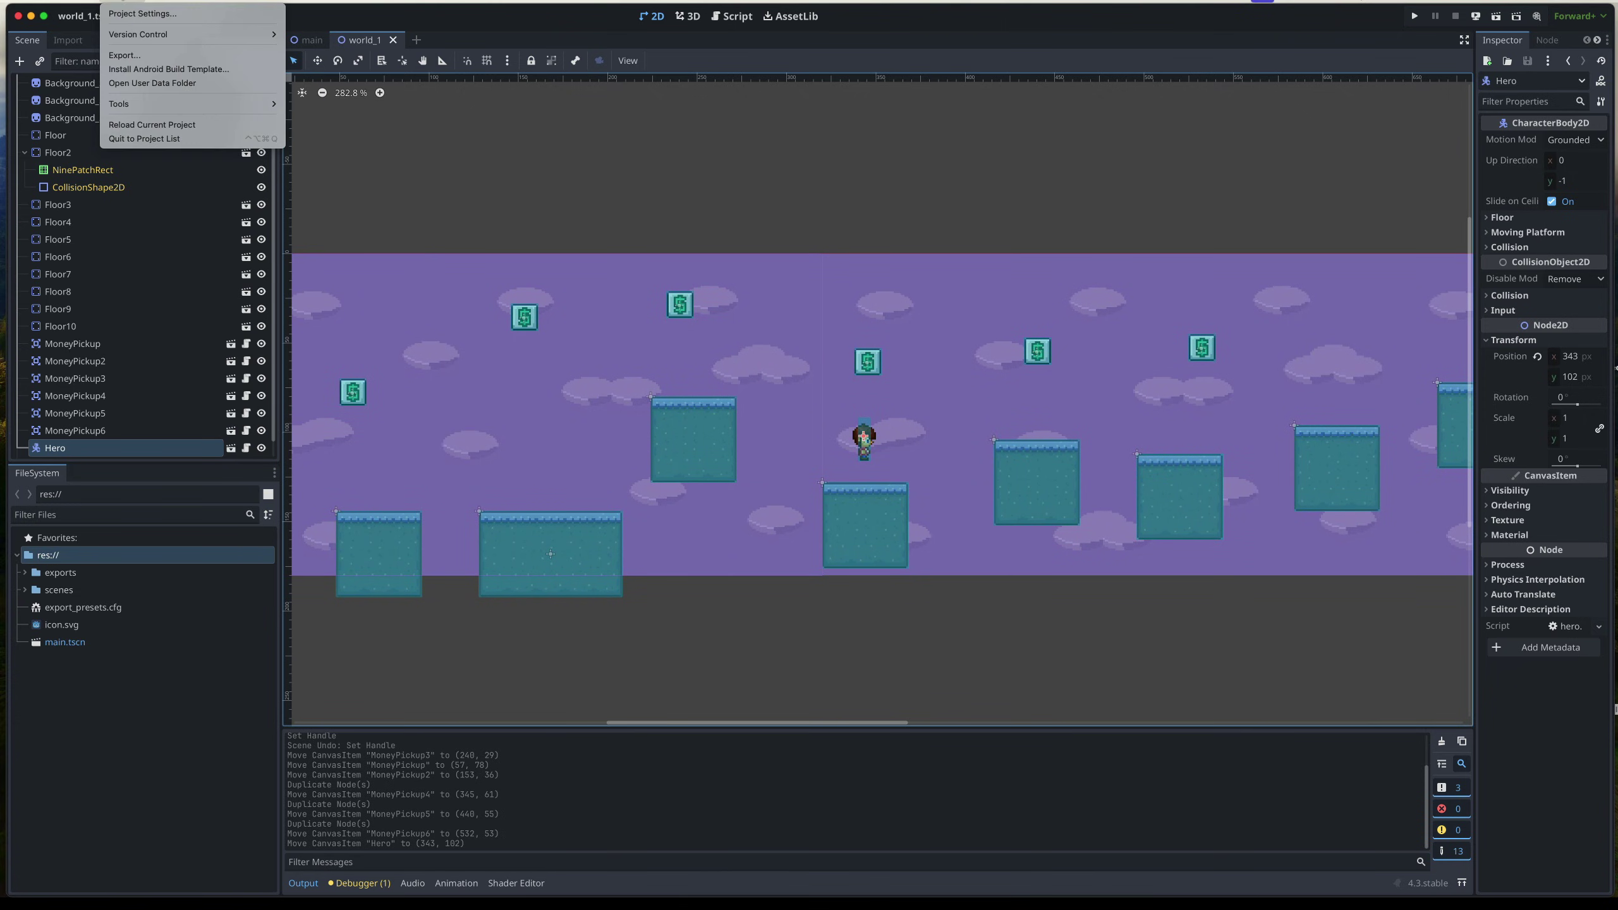
left_click(125, 56)
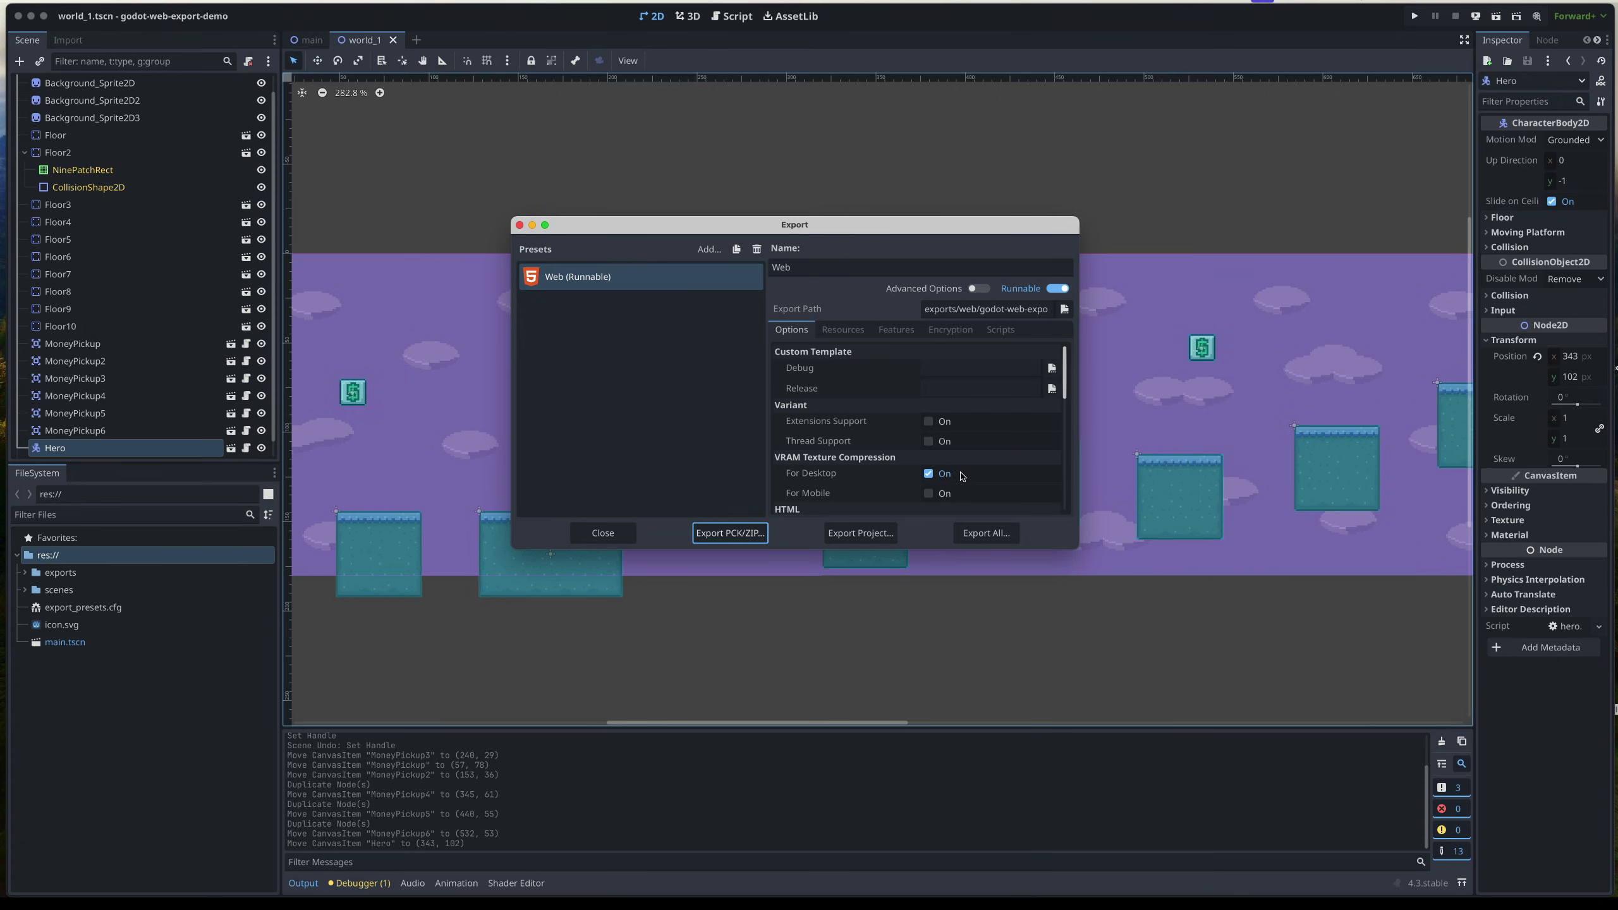
scroll(956, 445, "down", 4)
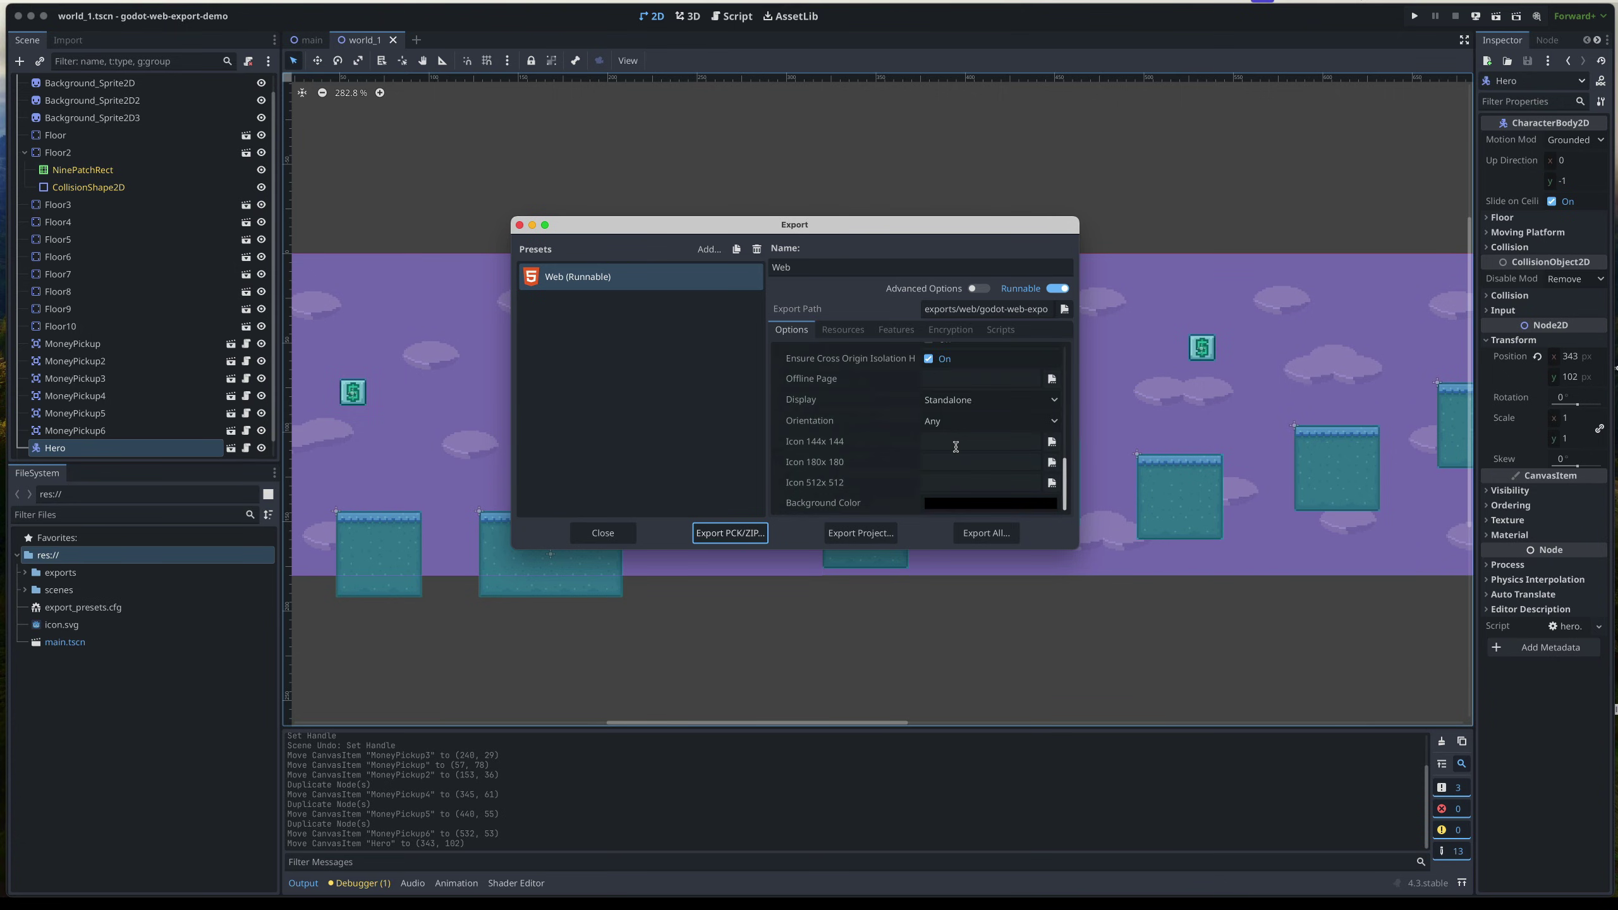
scroll(949, 449, "up", 4)
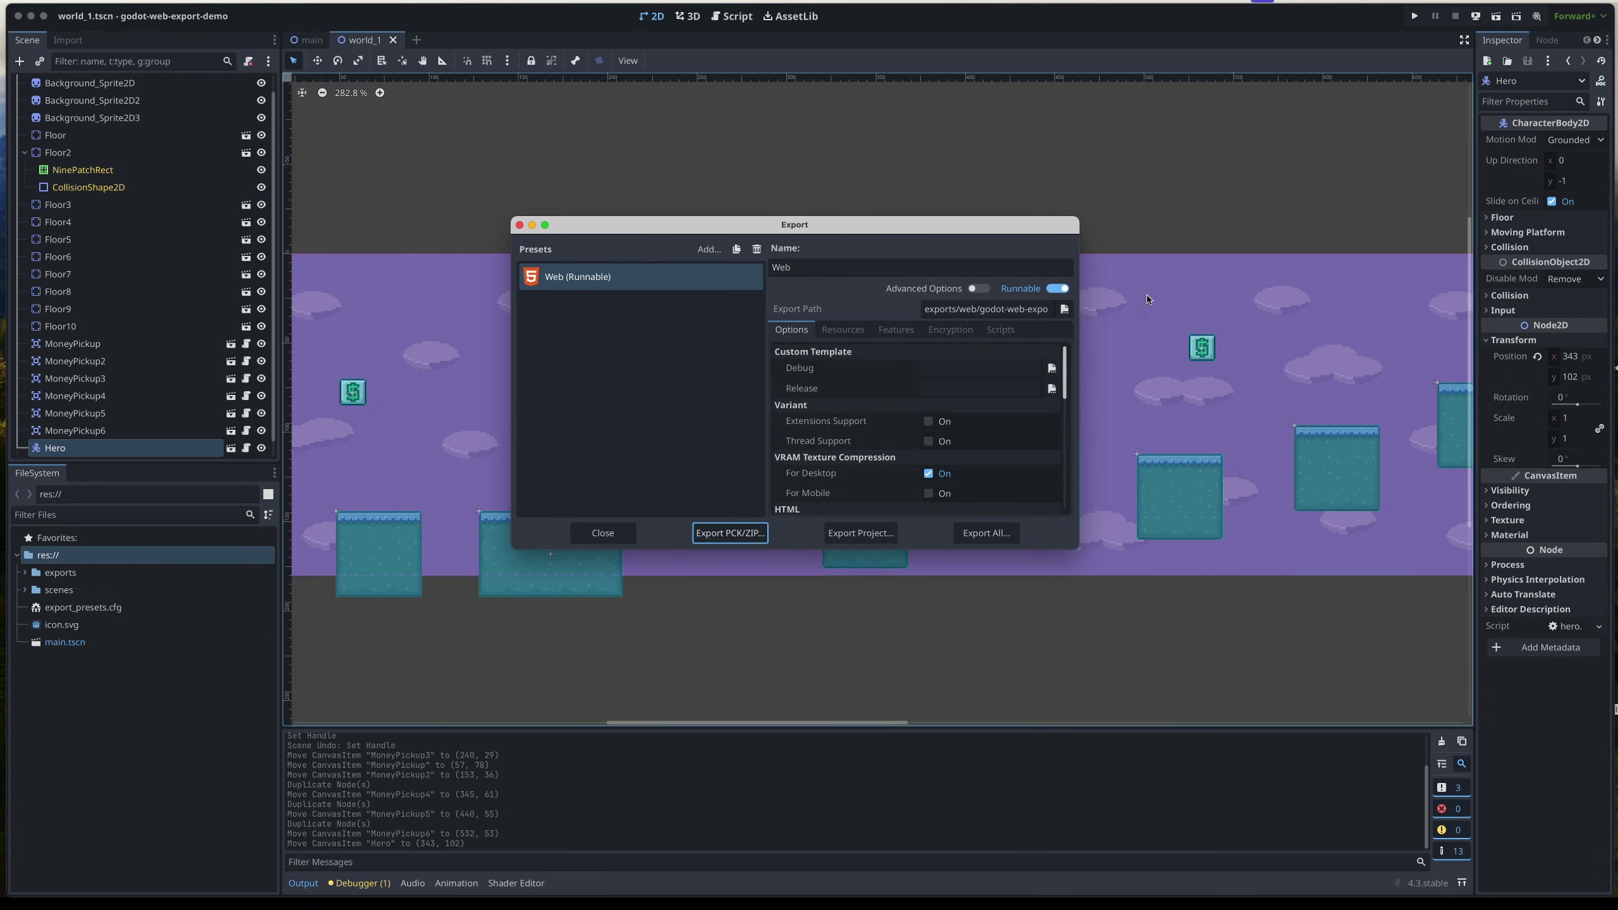
left_click(866, 533)
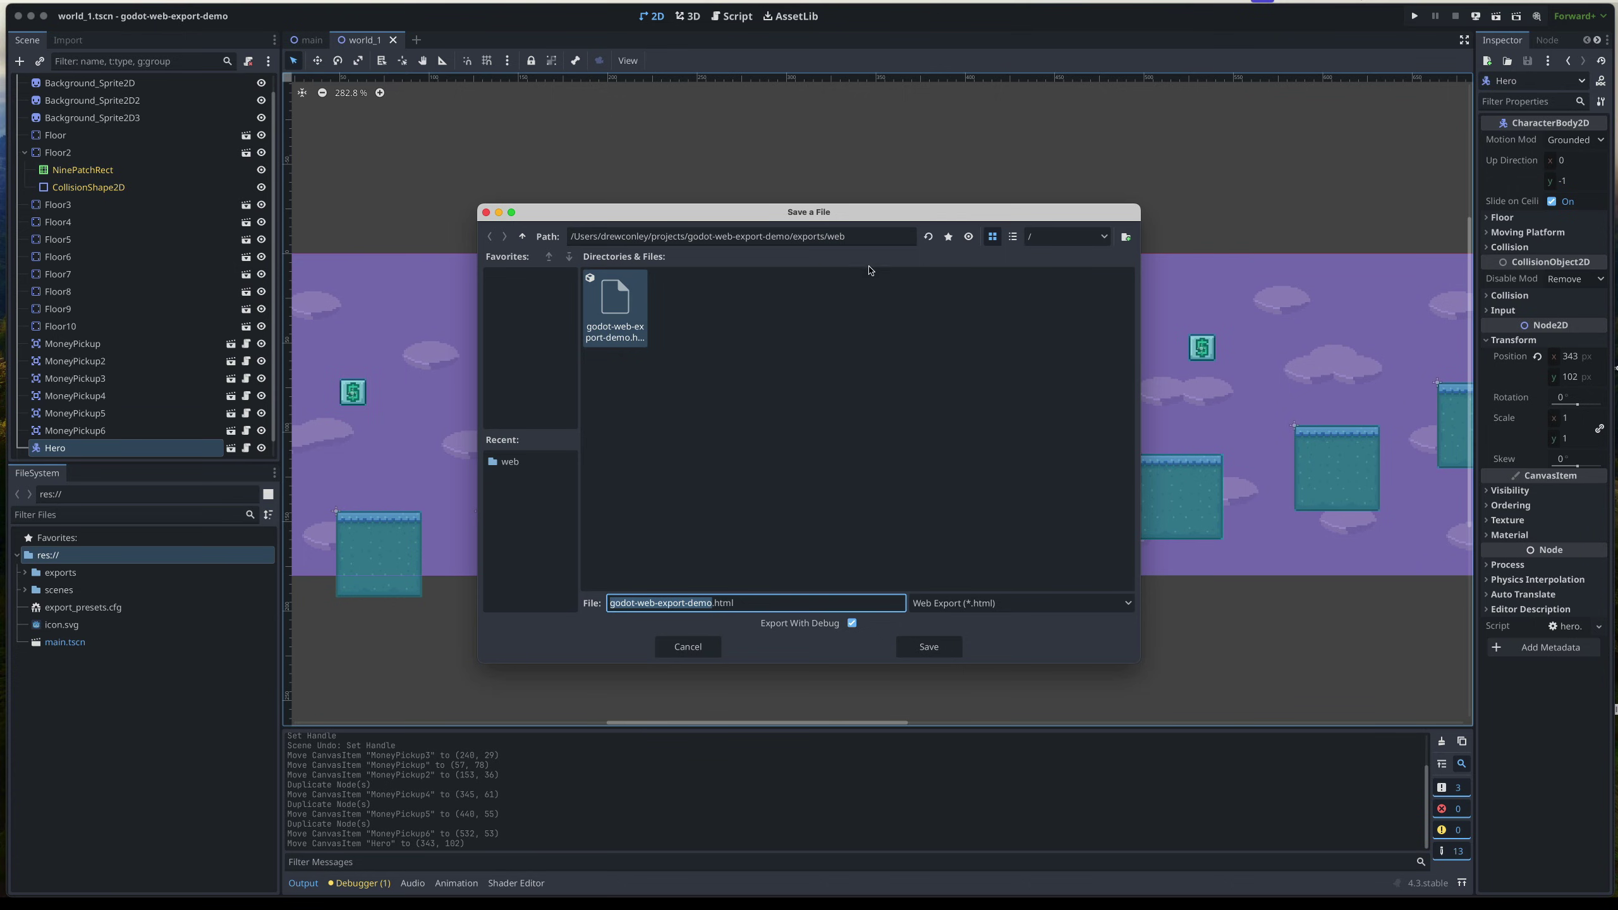
left_click(944, 649)
left_click(918, 463)
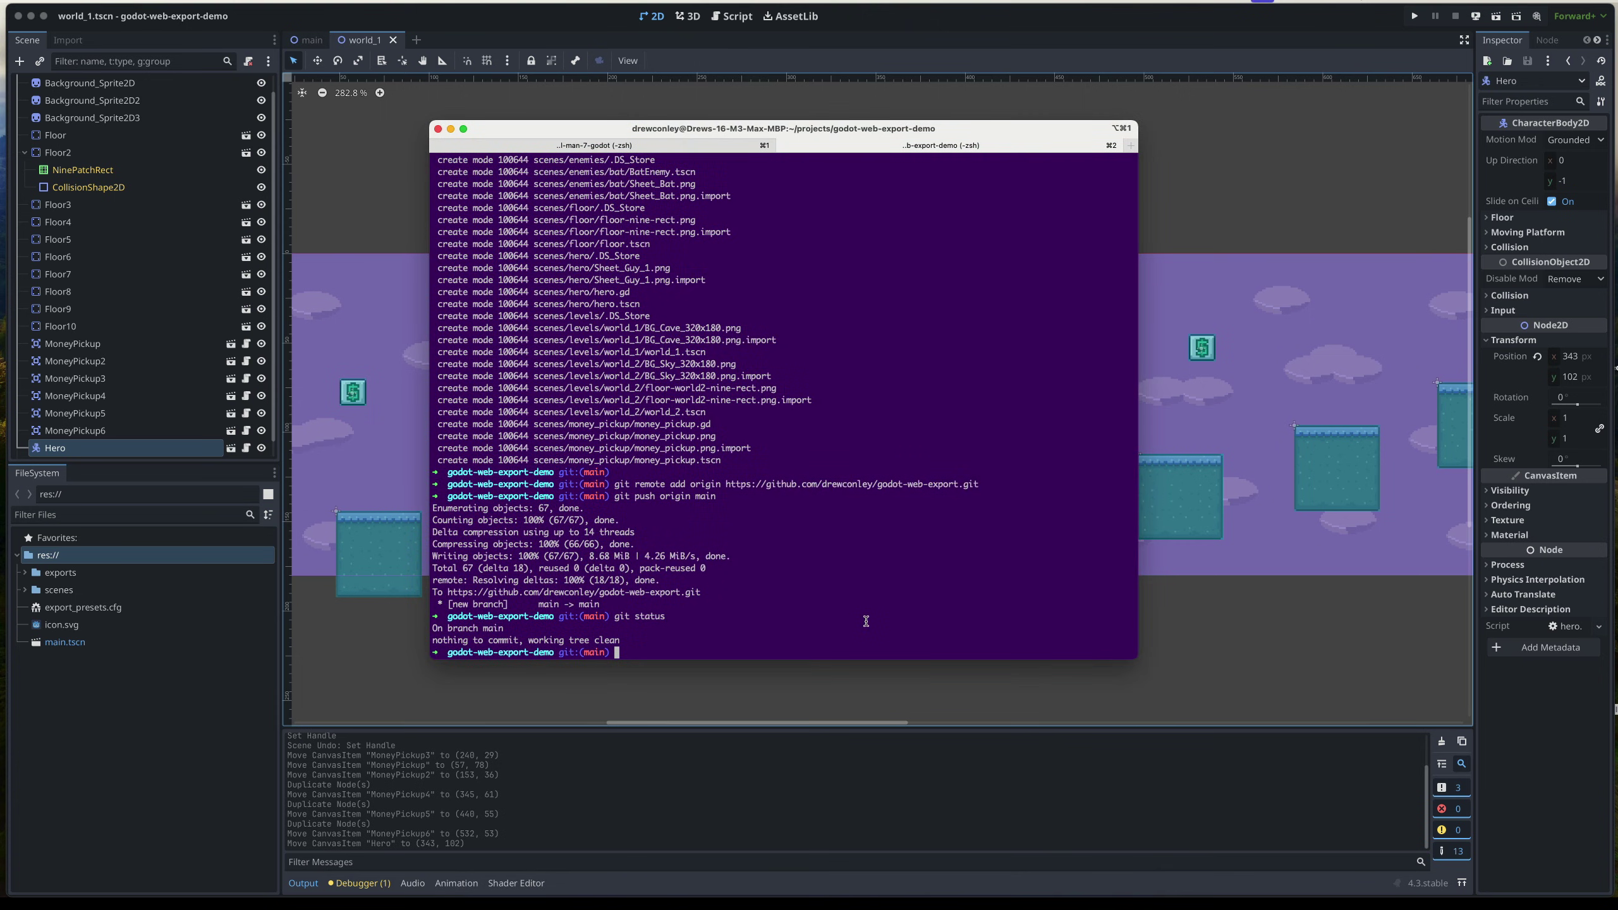
- Switch to the terminal, run git status, and examine the modified files in the repository
type("git status")
key("Return")
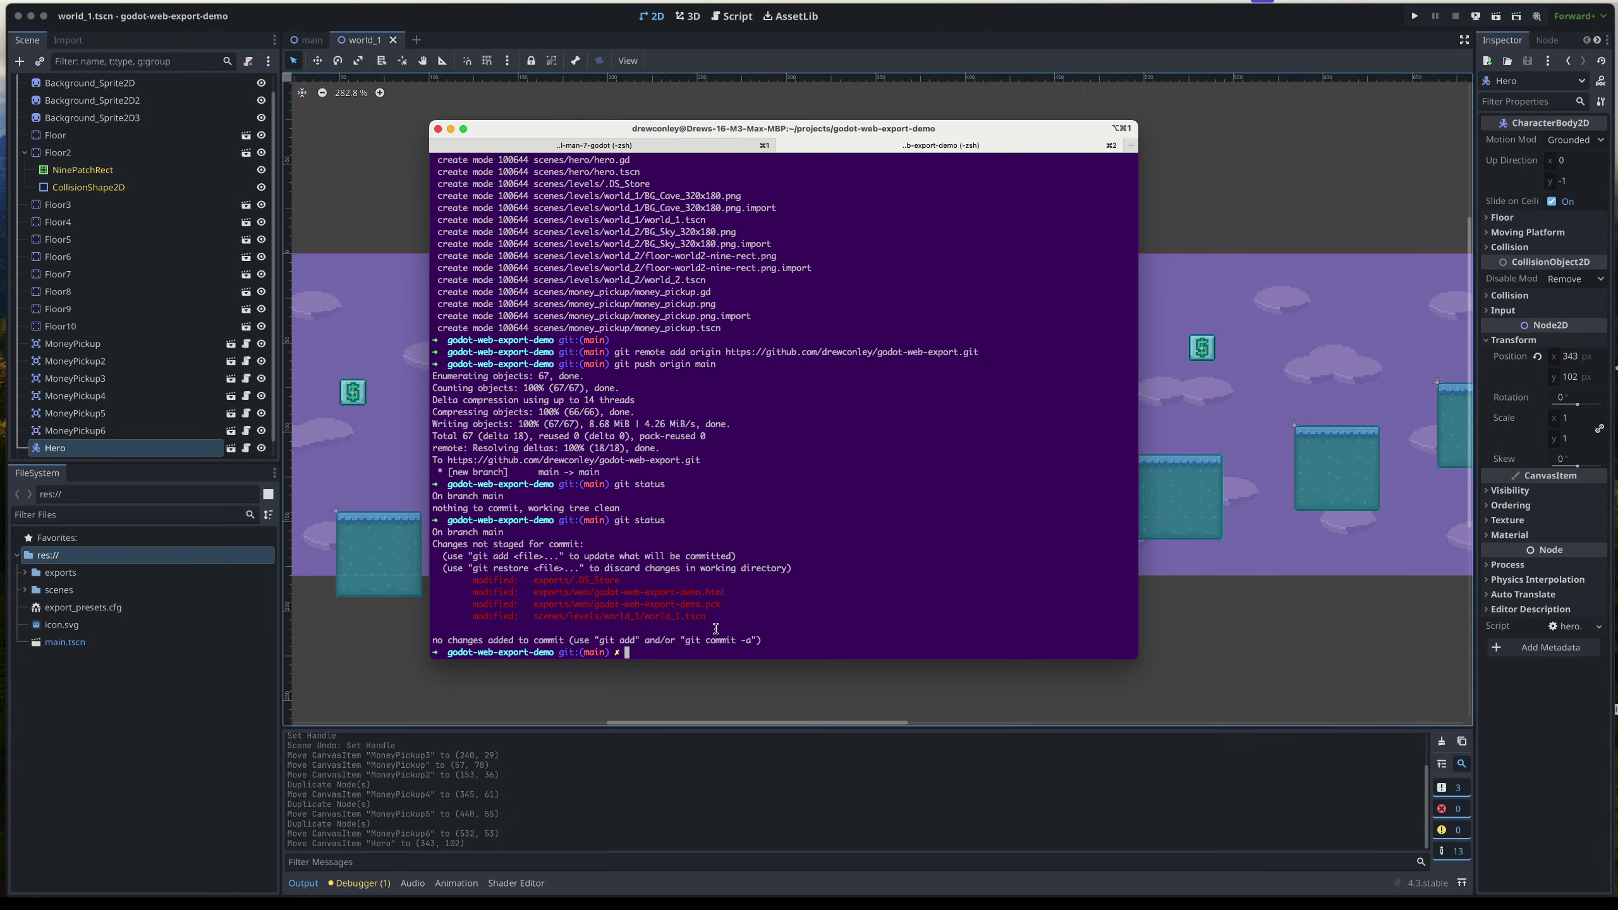
left_click_drag(643, 580, 463, 582)
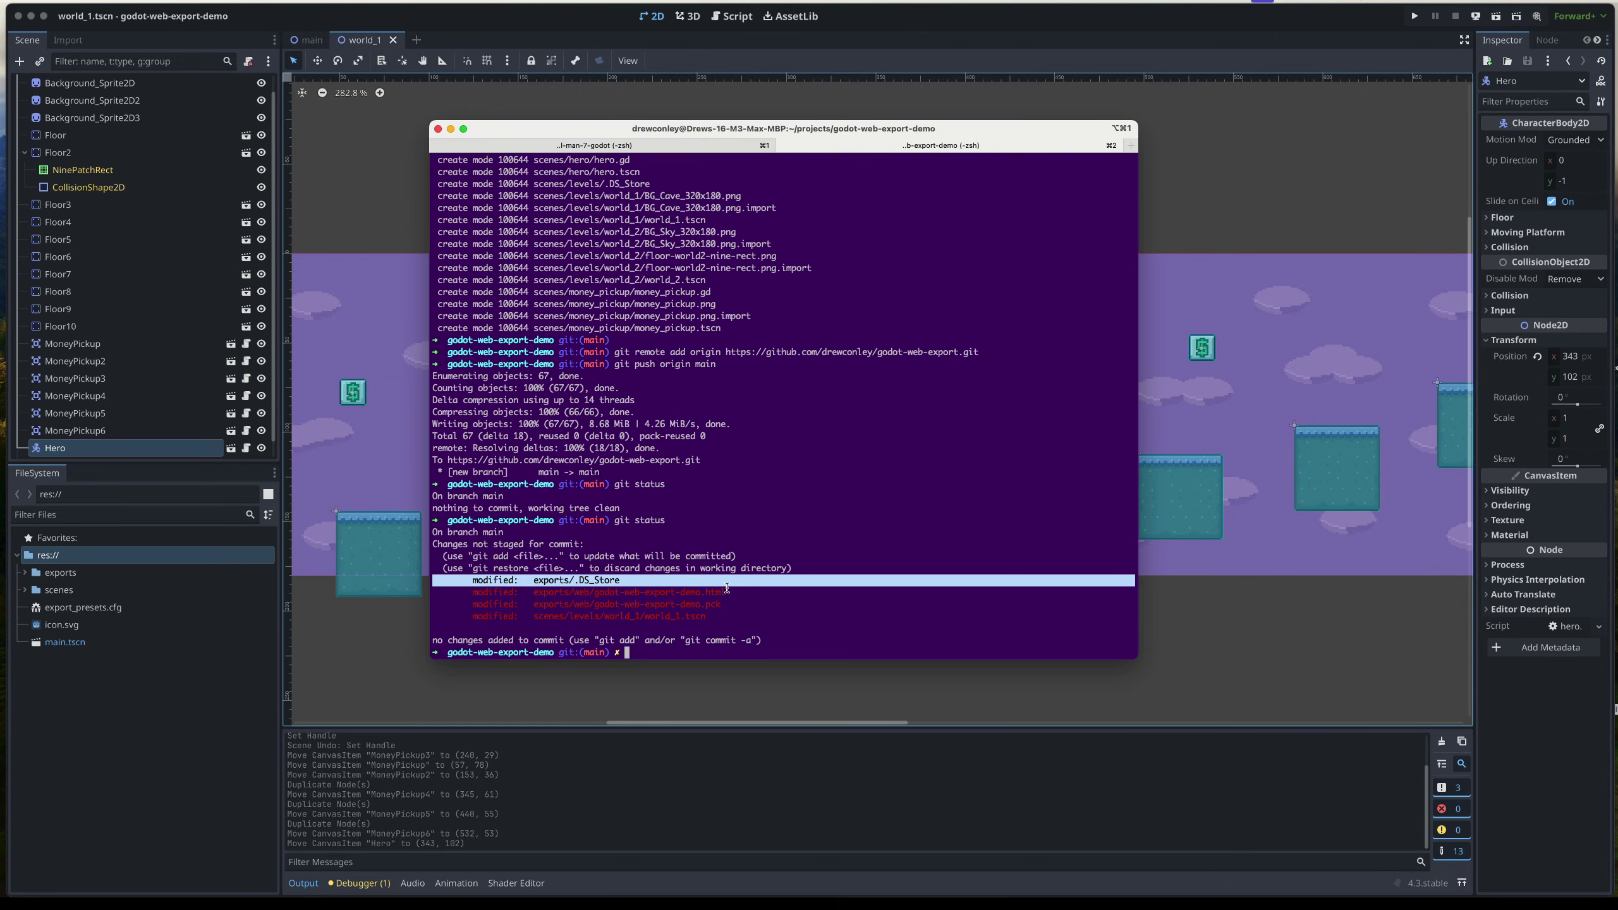
left_click(748, 604)
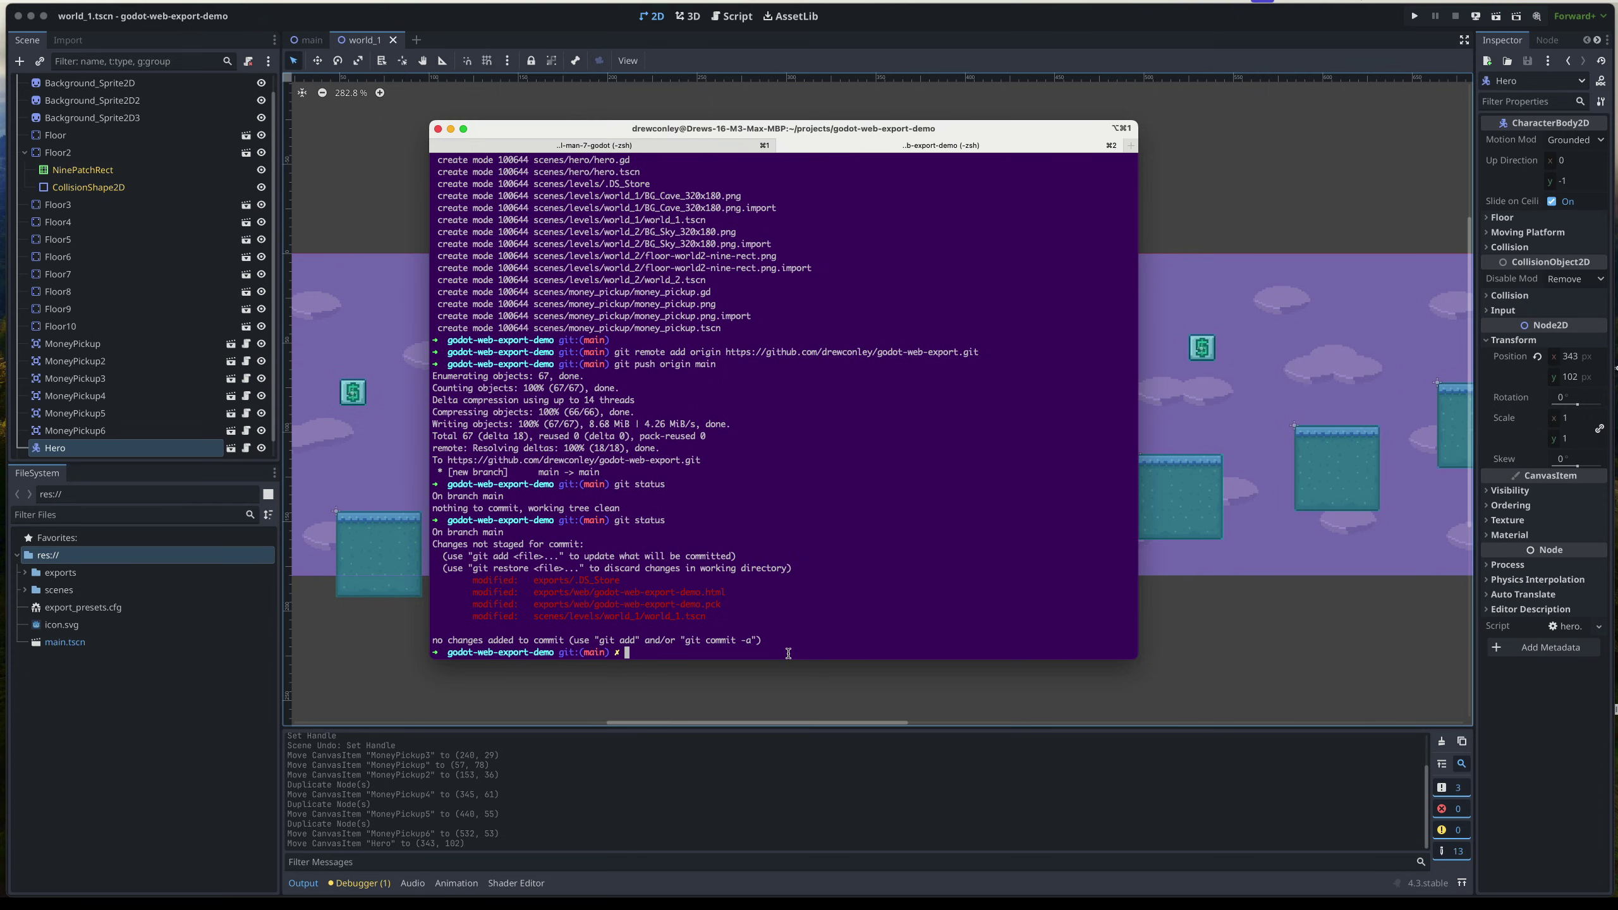
- Stage all changed files with git add . and commit them with the message "Updates level design"
type("git add .")
key("Return")
type("g")
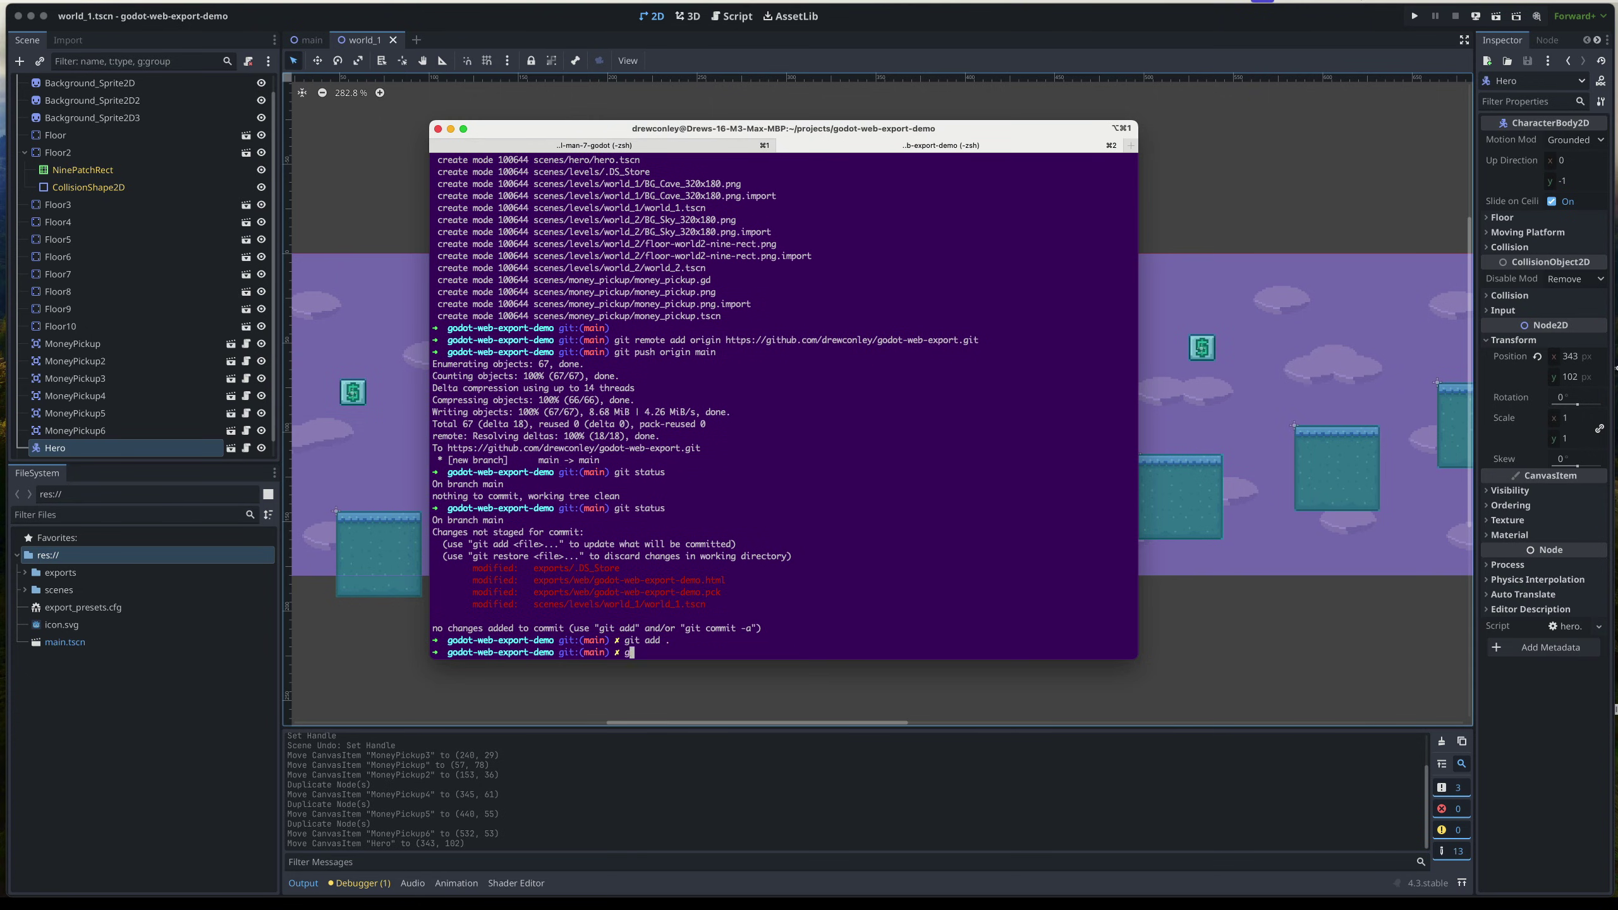
type("it commit -m \"Updates level design\"")
key("Return")
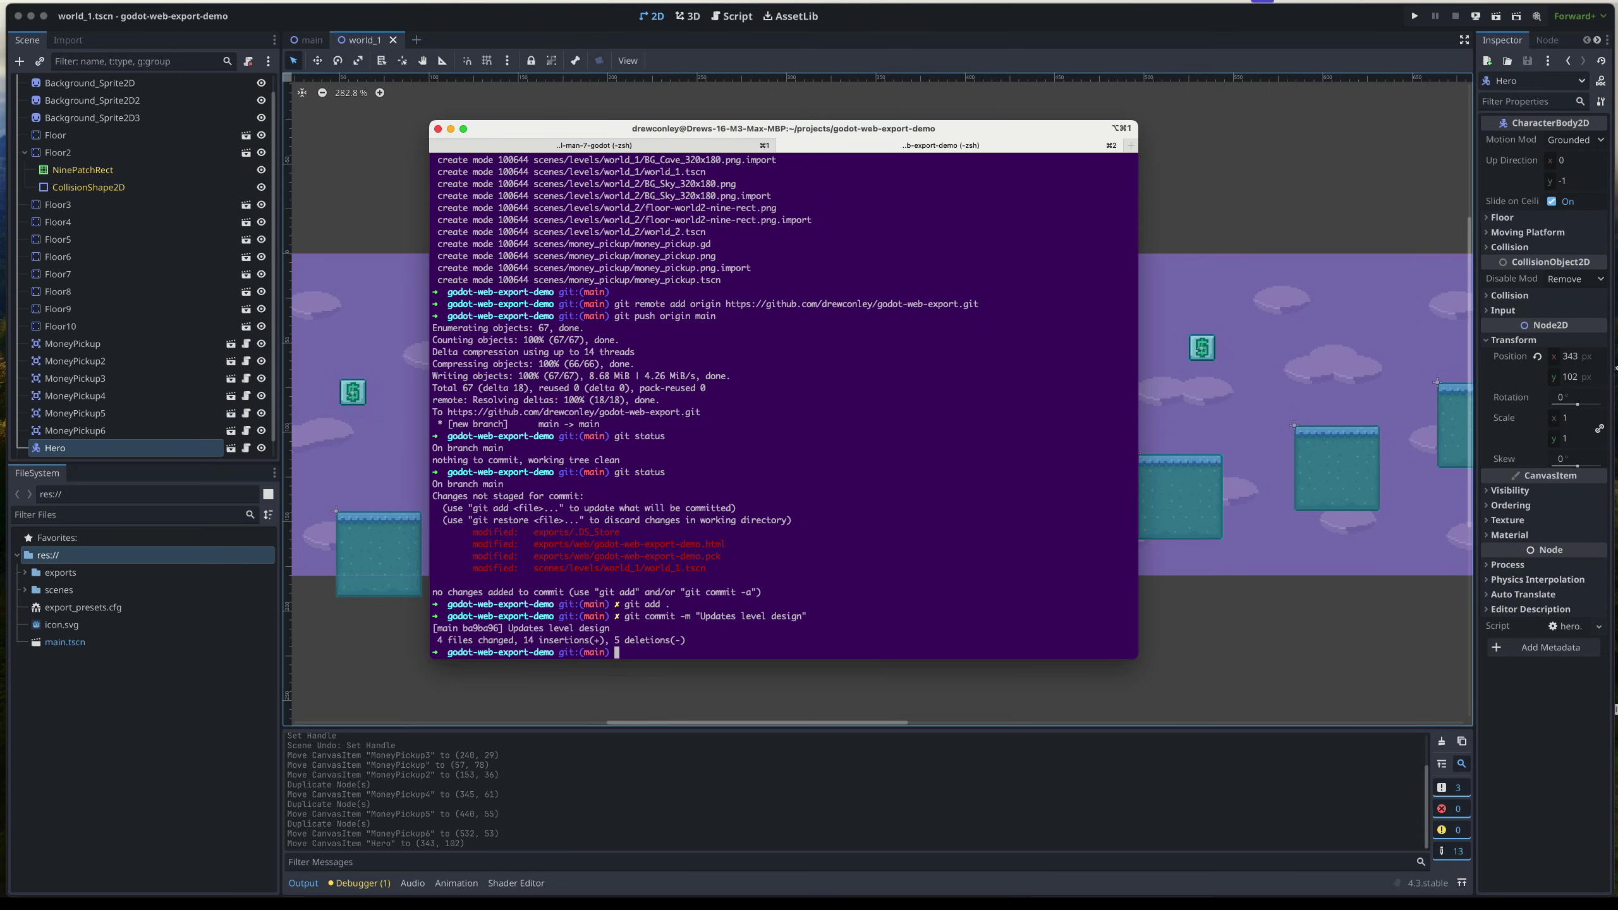
- Push the commit with git push origin main, then switch to Chrome and reload the game deployed on Vercel
type("git push origin main")
key("Return")
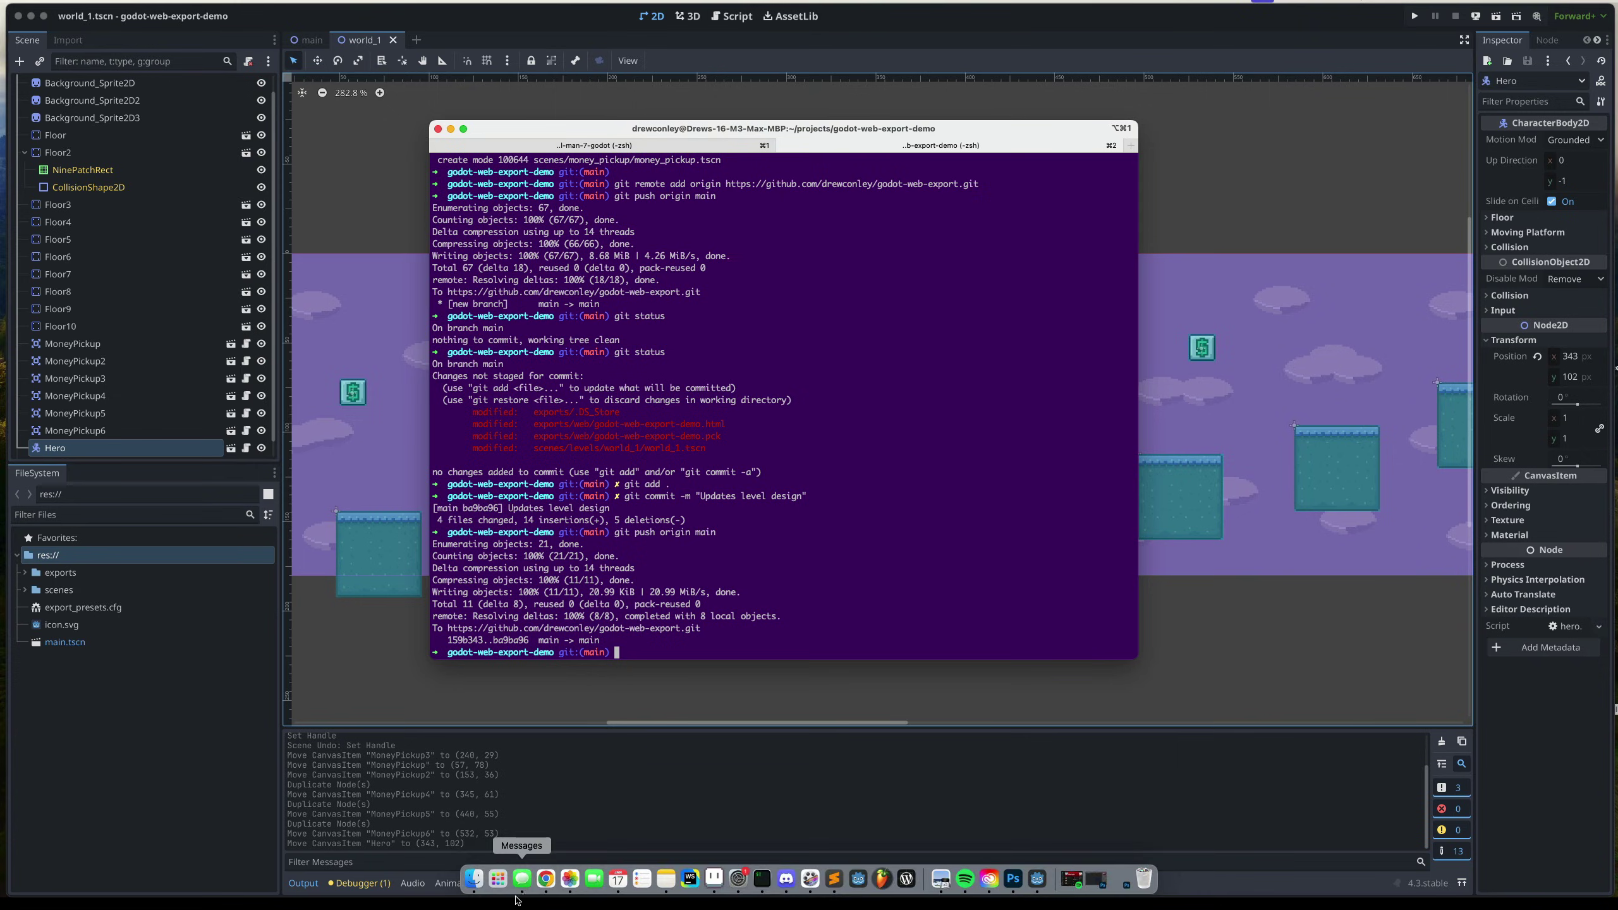
left_click(546, 882)
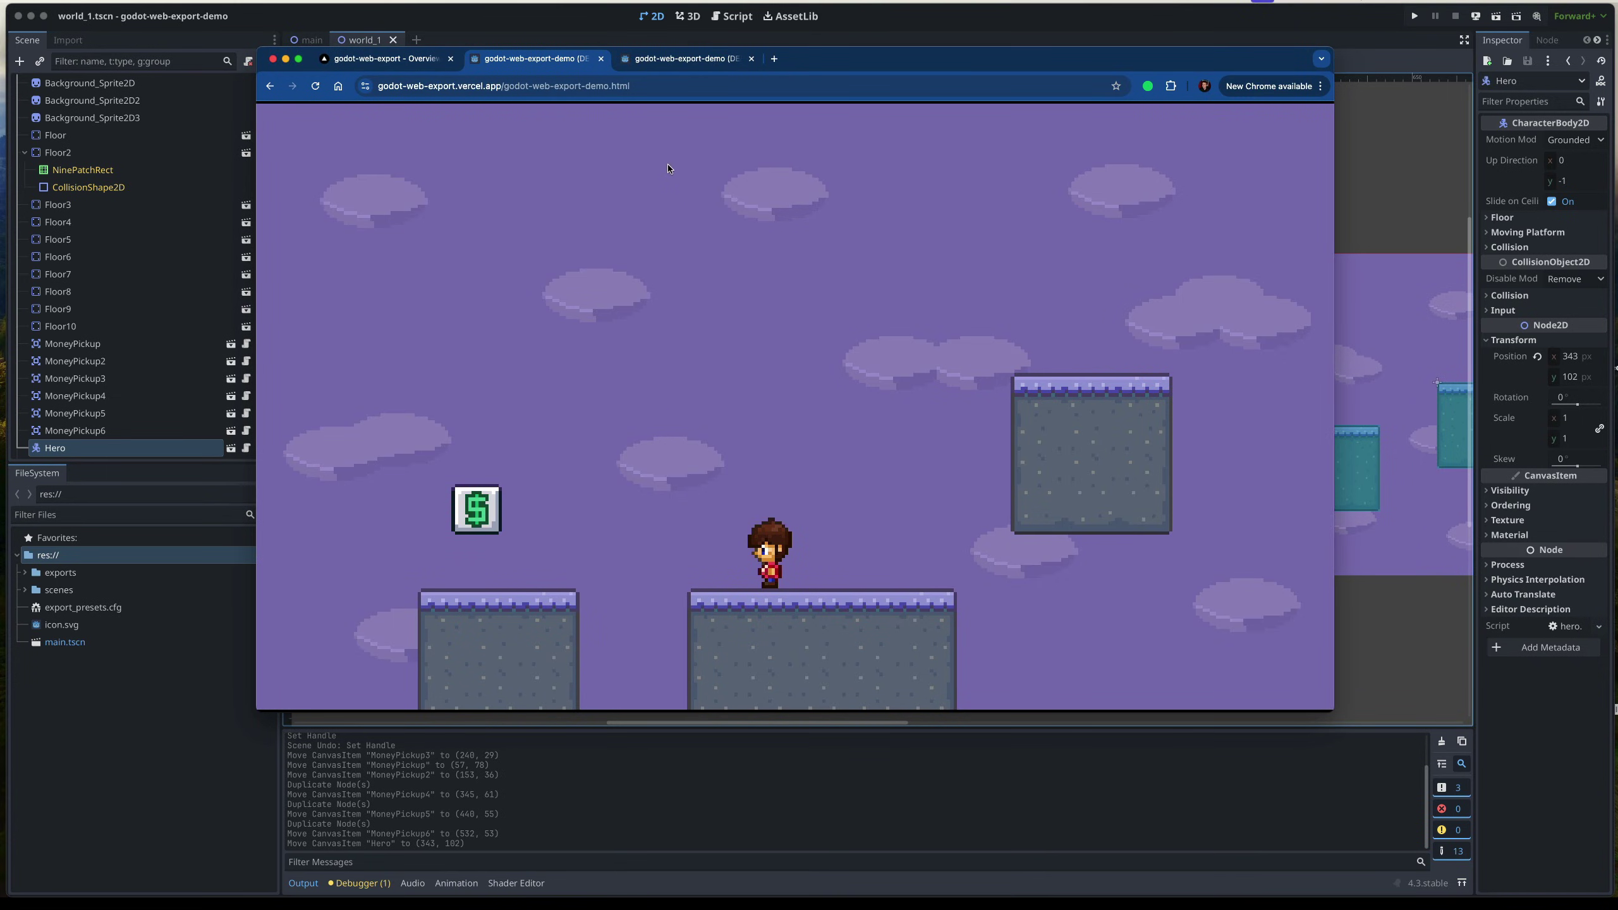
key("super+r")
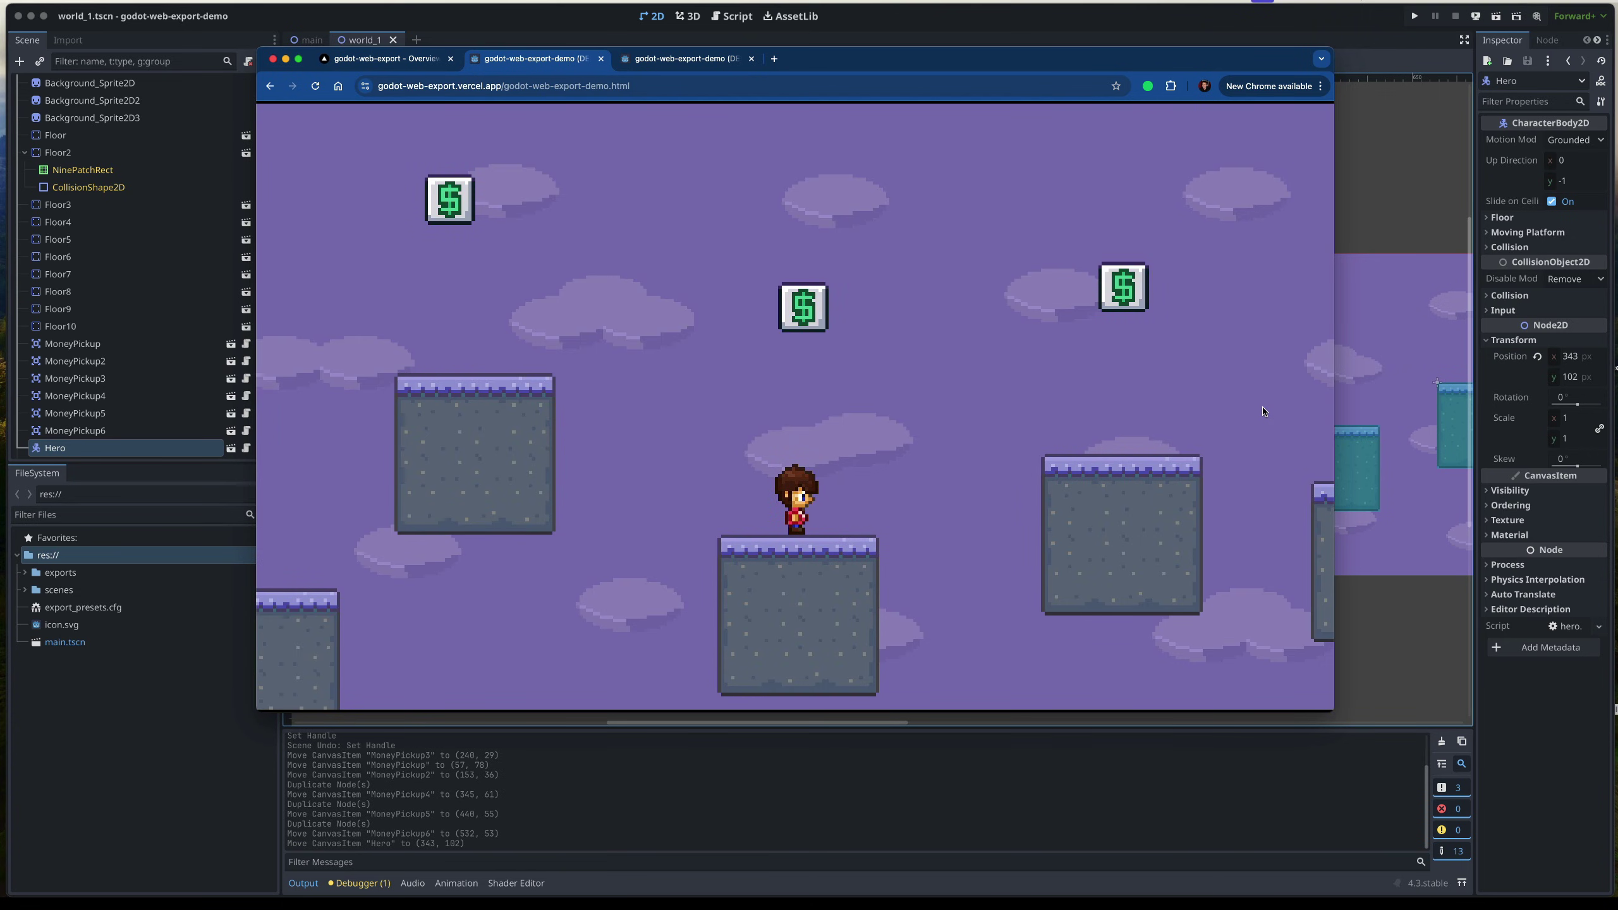
- Play-test the redeployed level by running the hero both ways across the platforms and jumping to collect money pickups
key("Right")
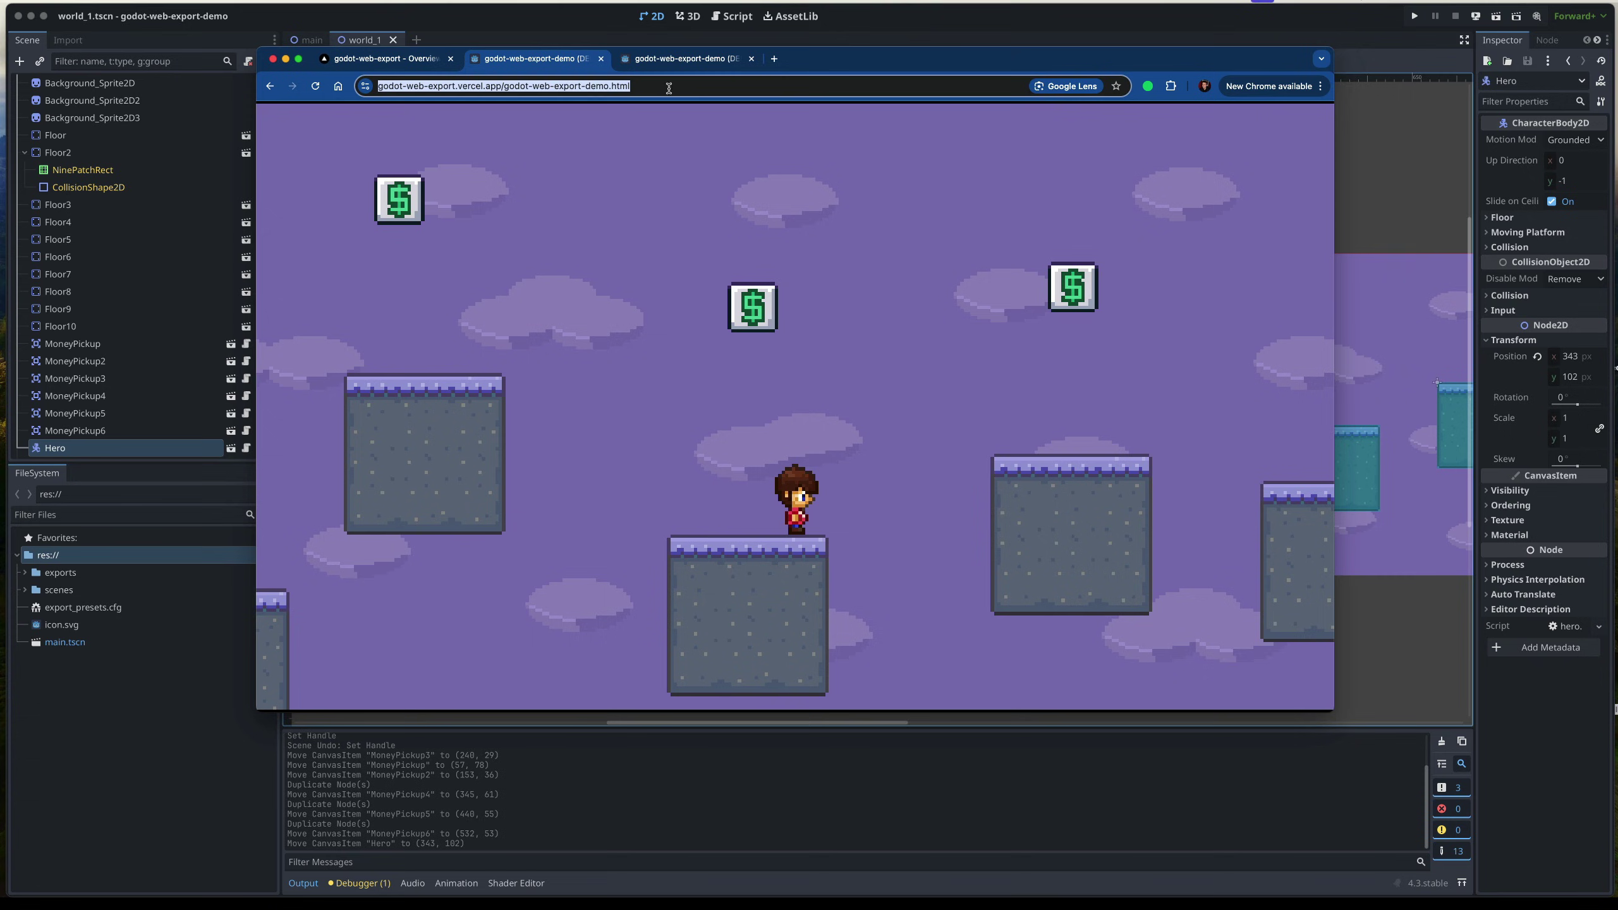
key("Left")
key("Right")
key("space")
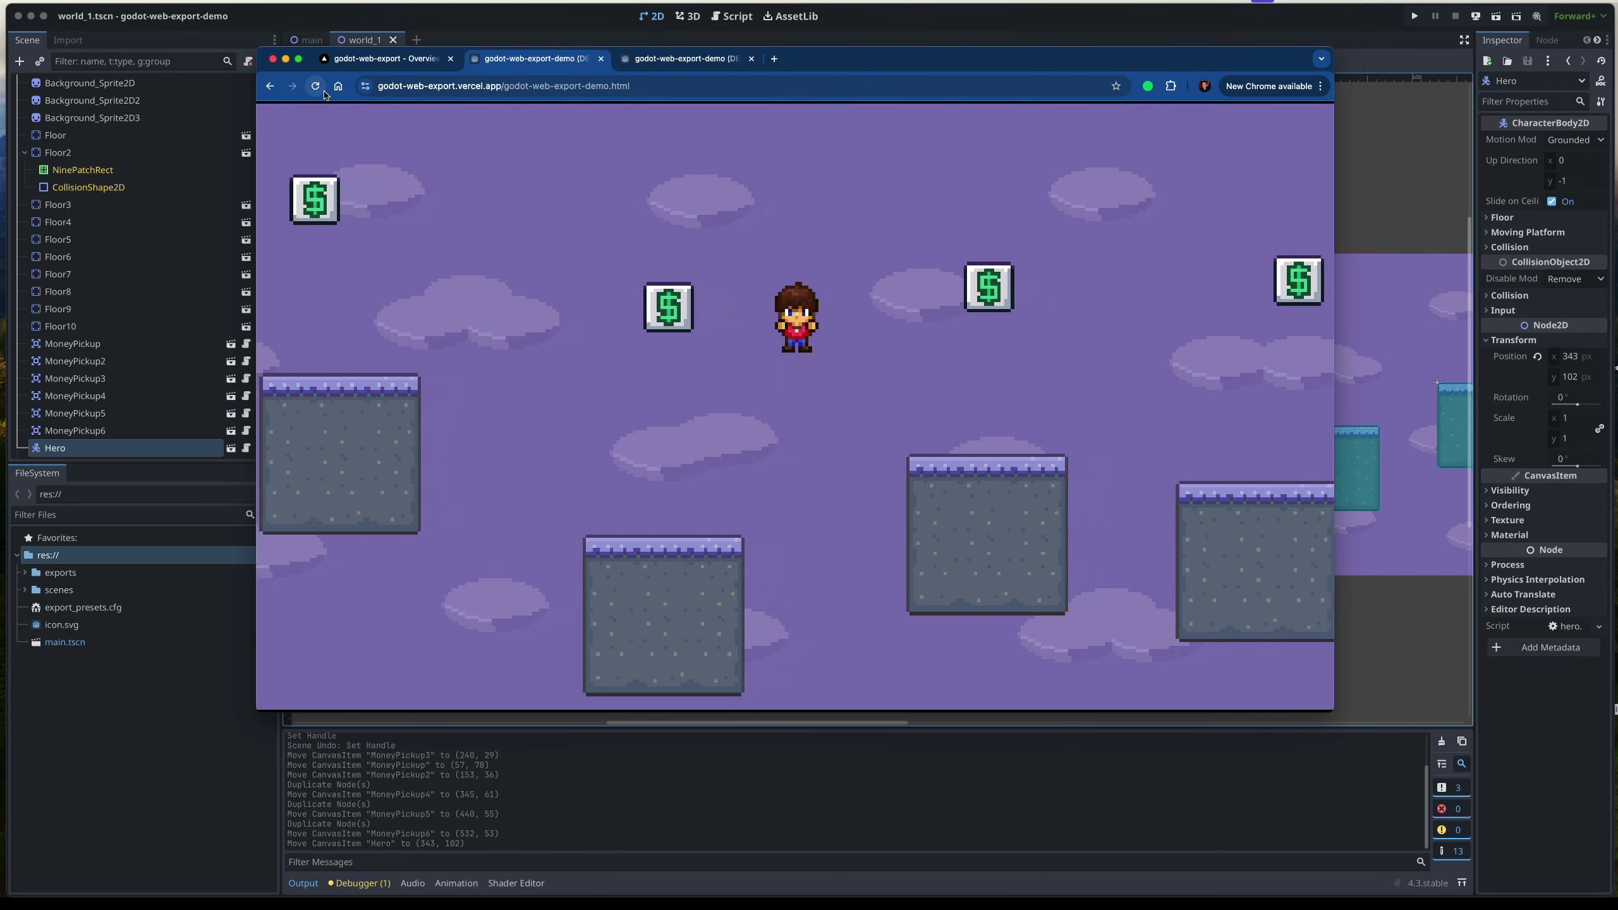
key("Left")
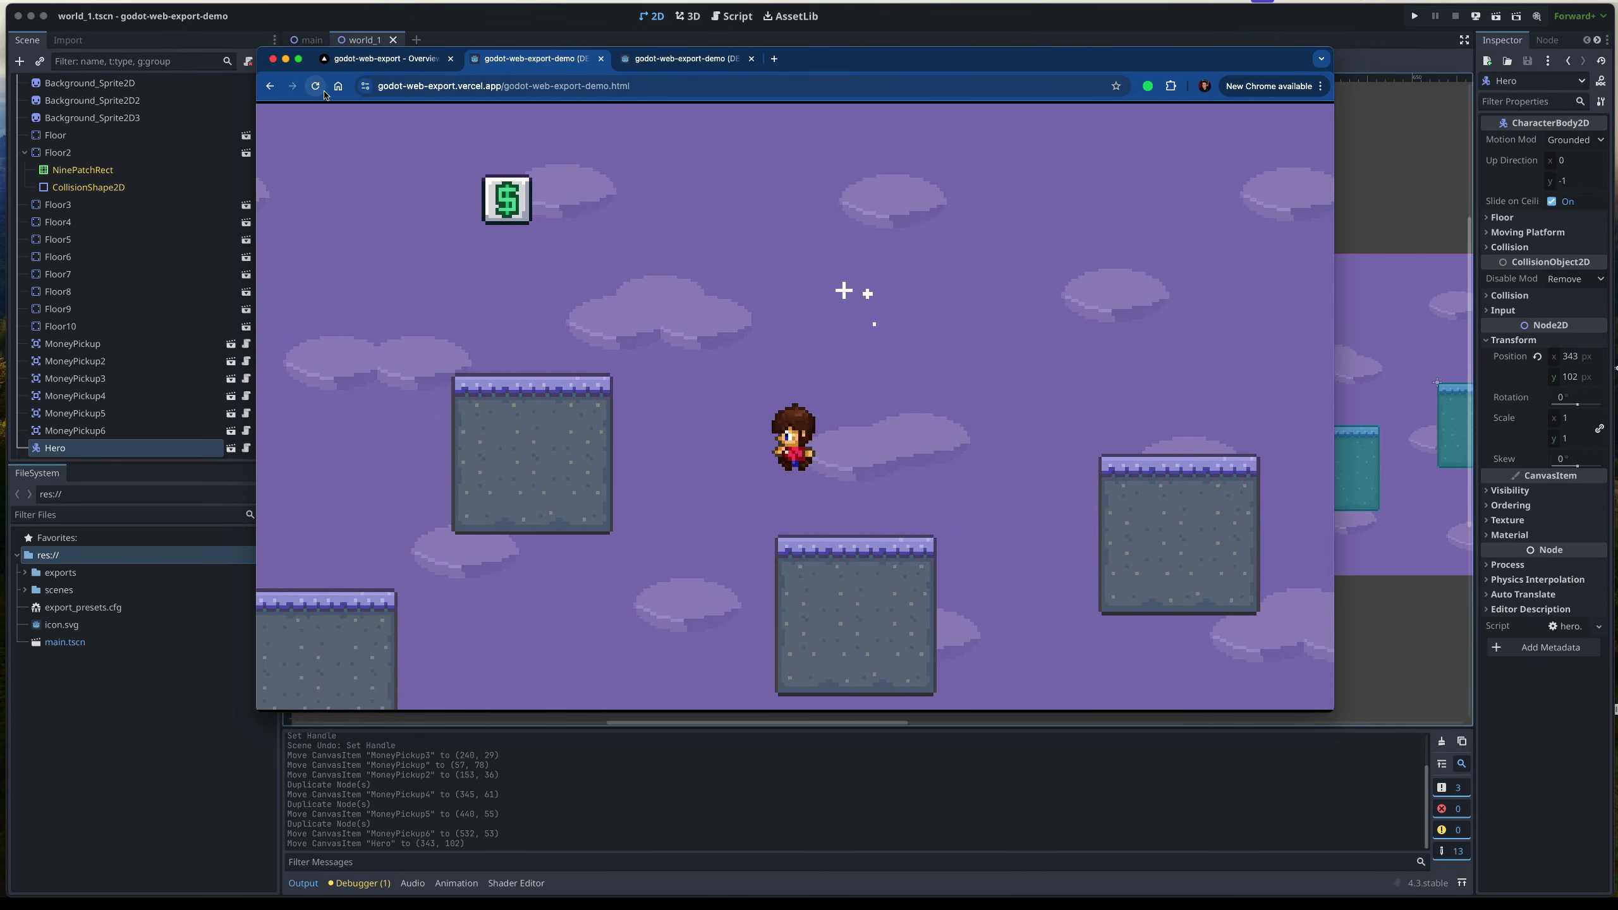
key("space")
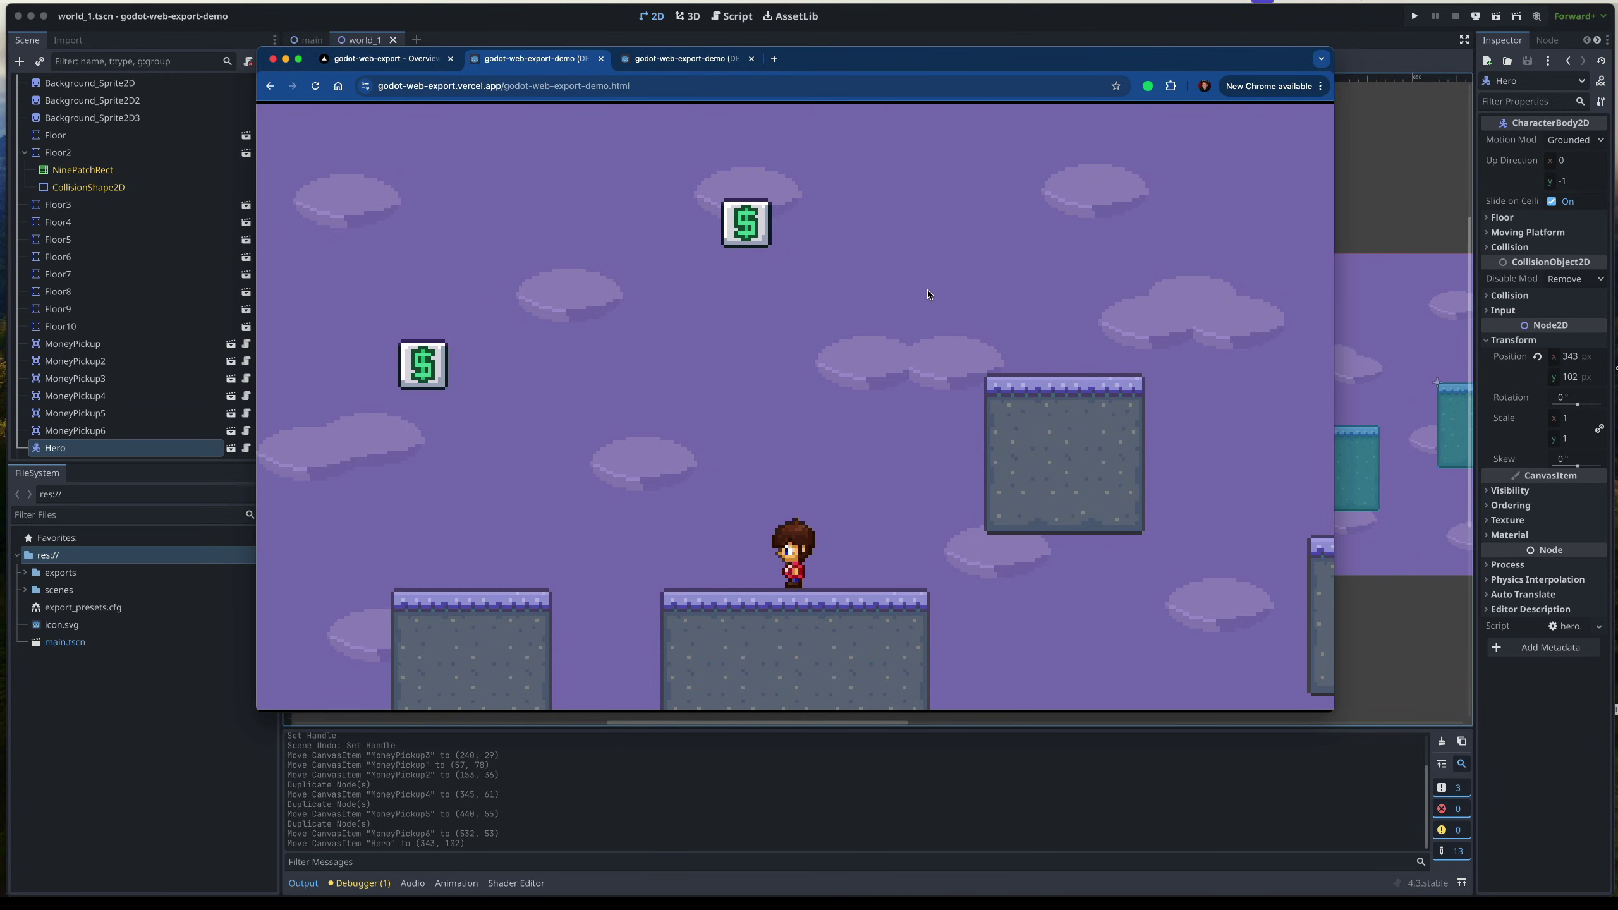
key("Left")
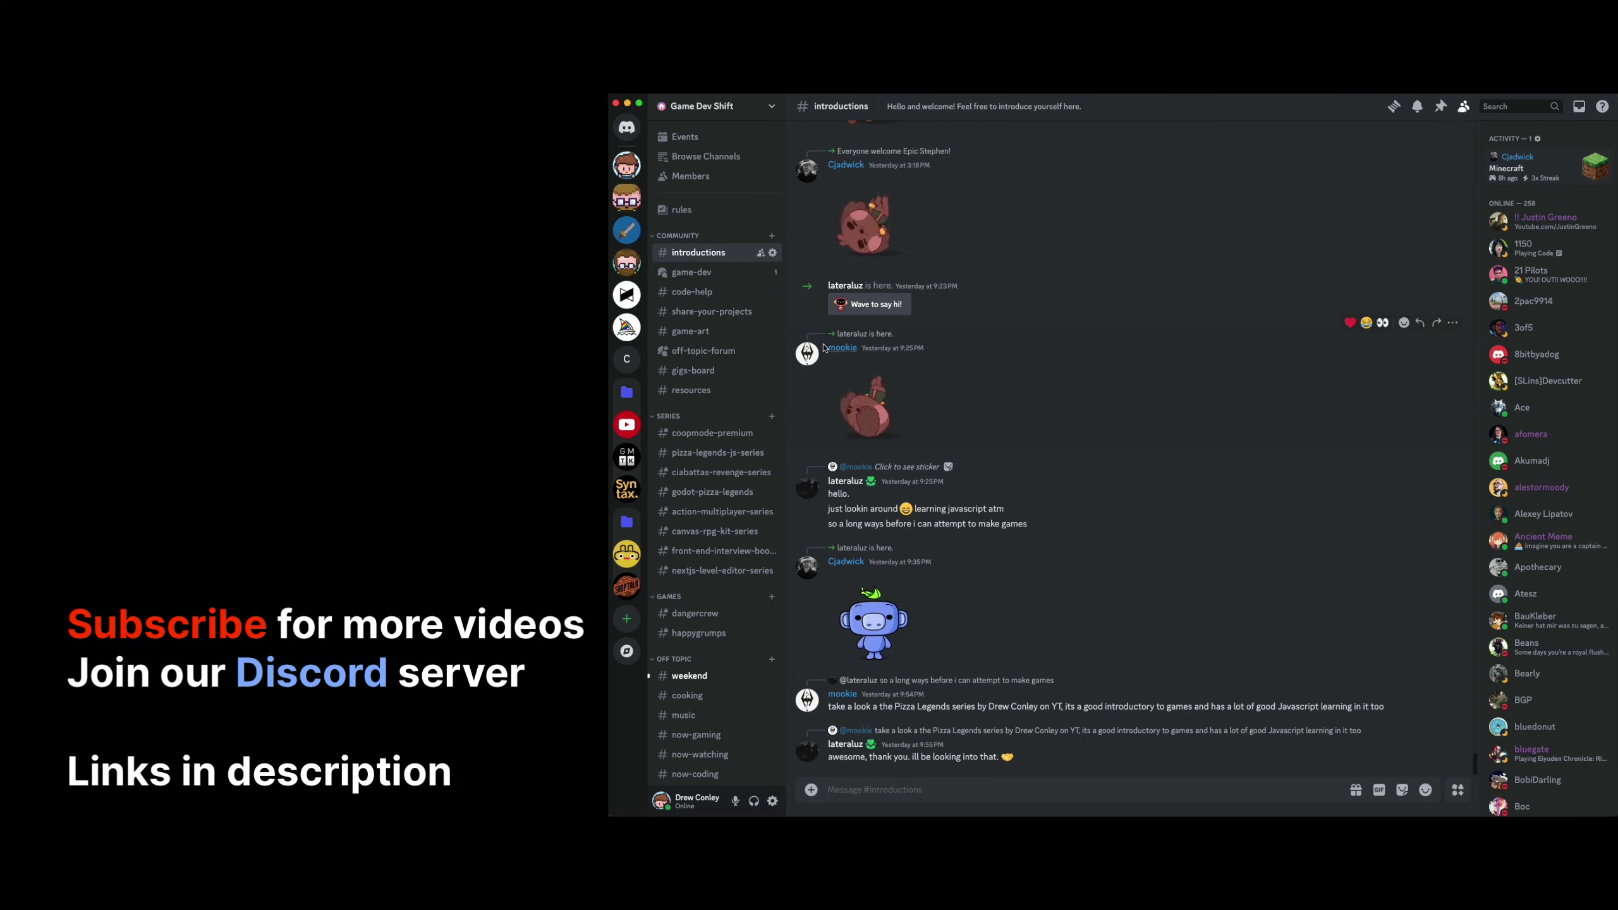
- Browse the share-your-projects, weekend and game-art channels of the Game Dev Shift server in Discord
left_click(706, 310)
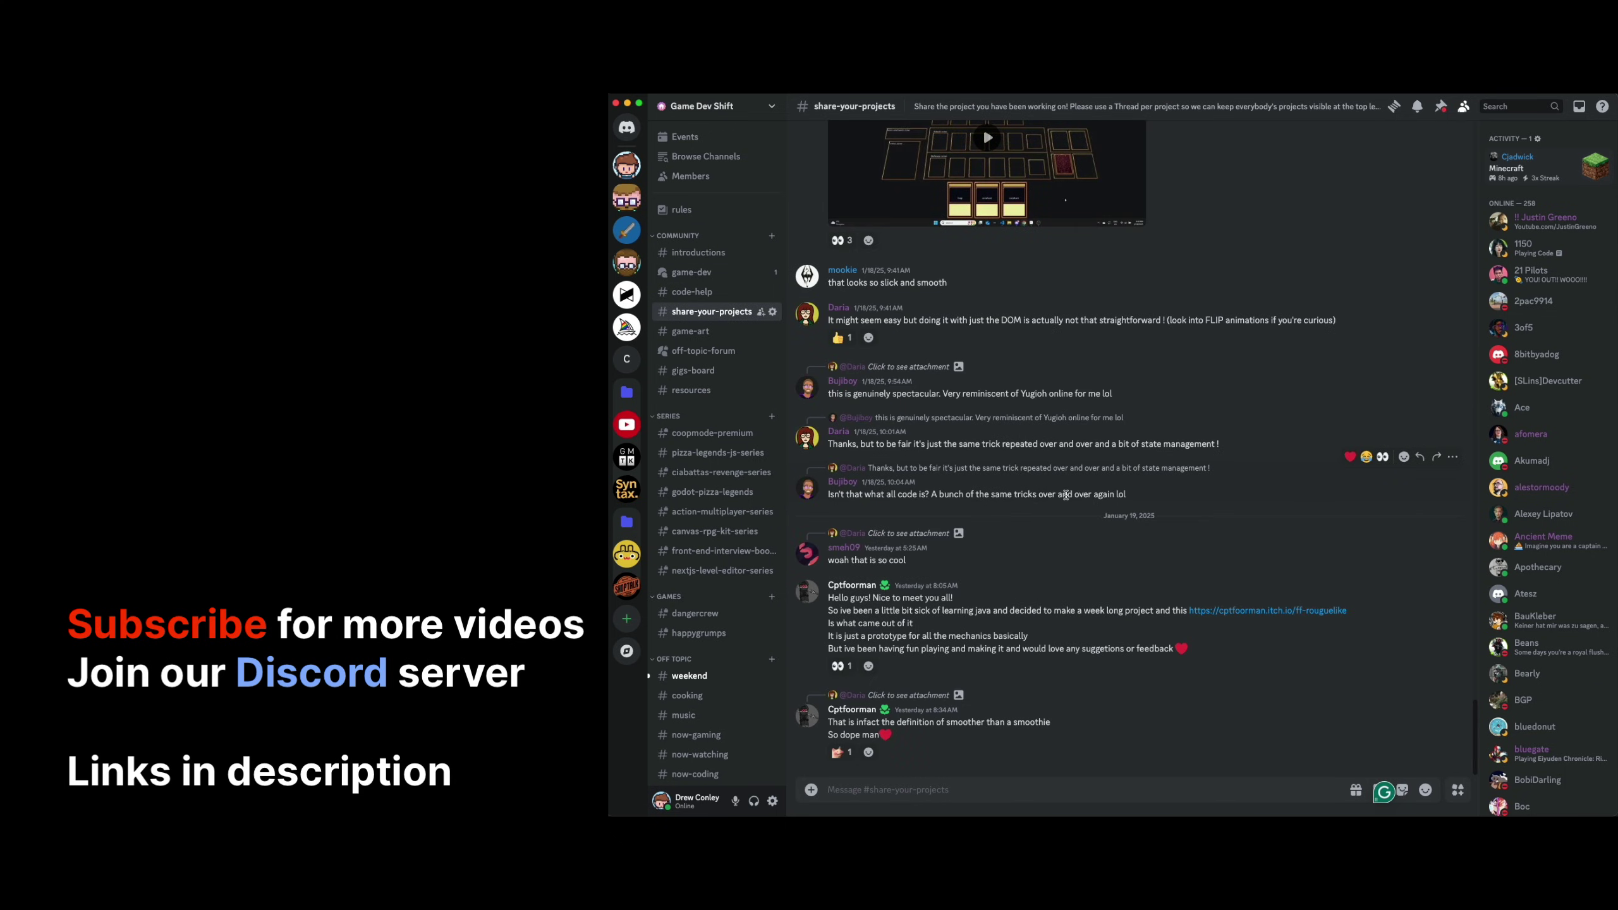
left_click(704, 678)
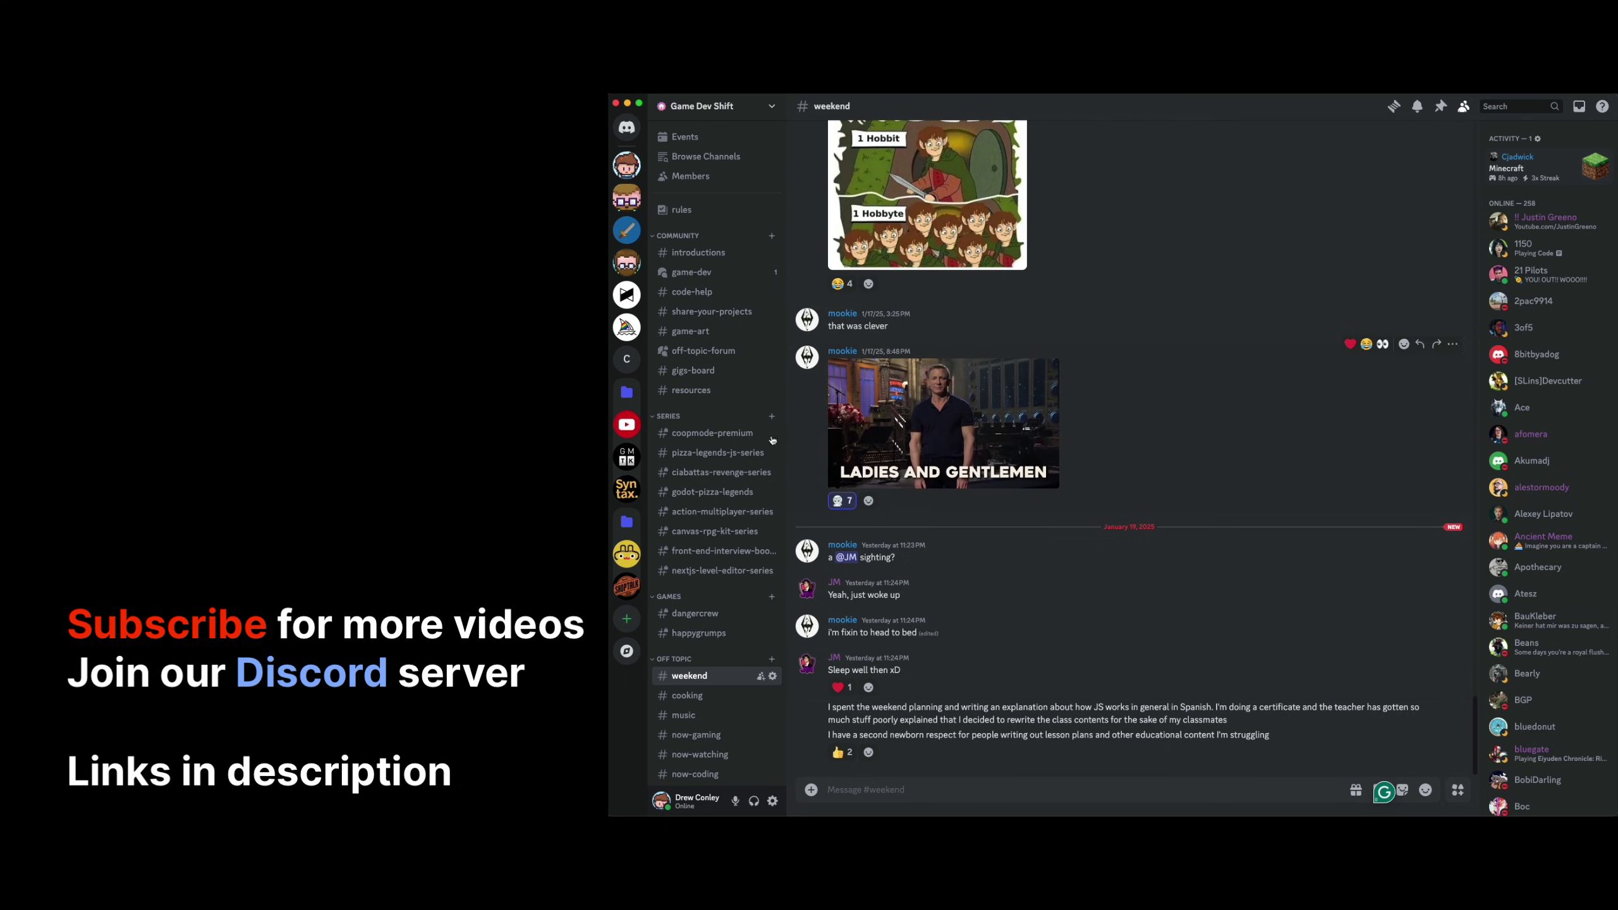
left_click(704, 331)
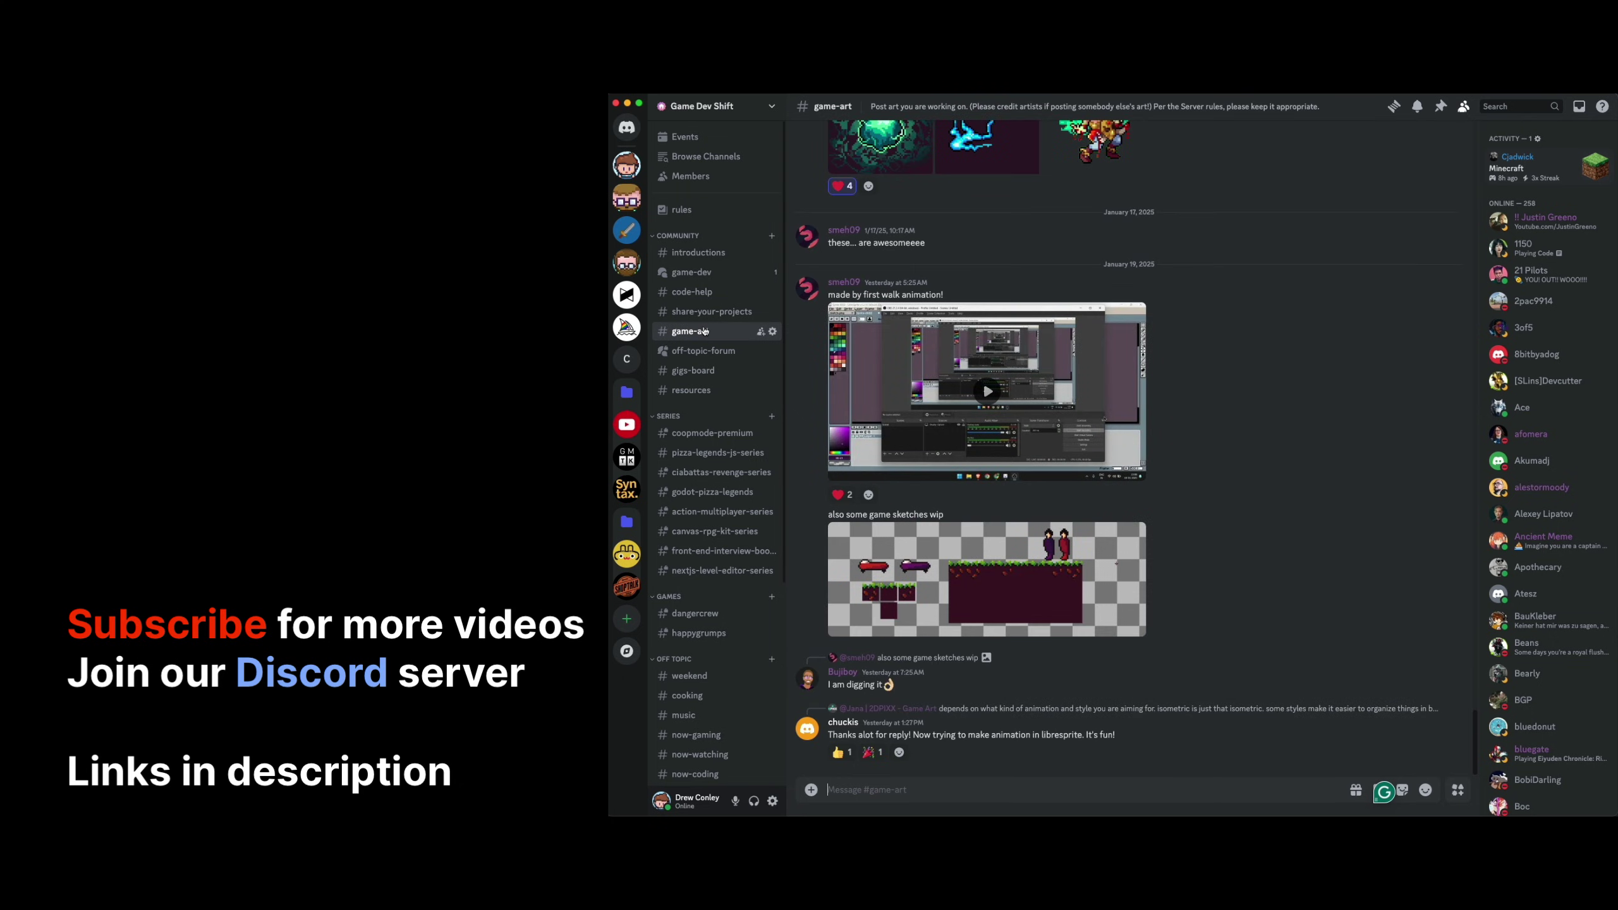